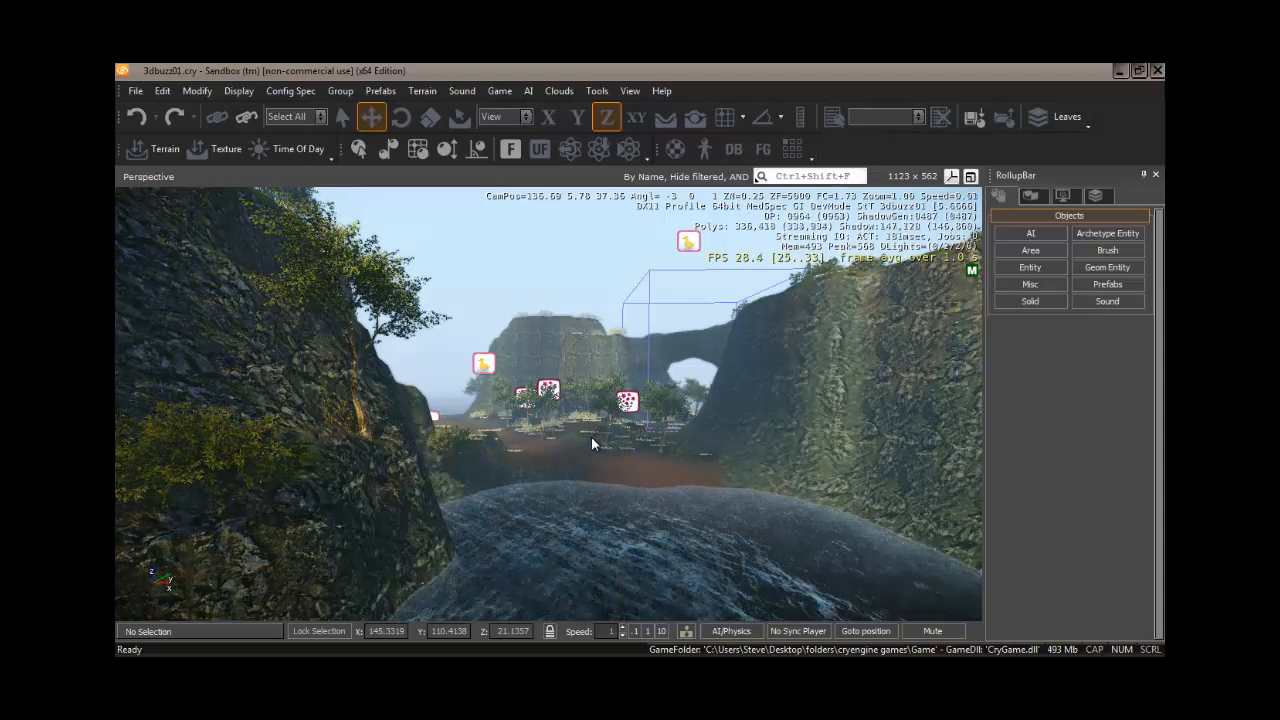
Place the fishing_boat brush from vehicles/fisher_boat at the shoreline, at about X 143.4, Y 83.5, with terrain following on.
right_drag(591, 437, 590, 435)
key(w)
key(w)
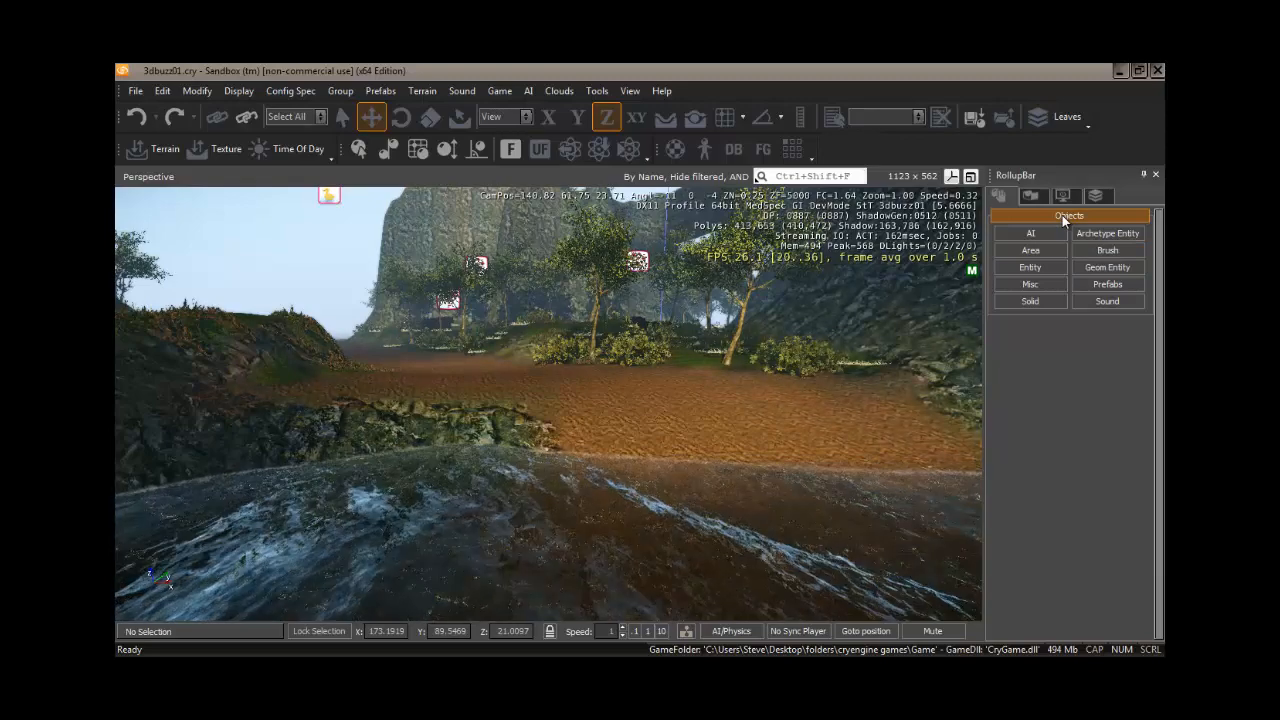
click(1105, 251)
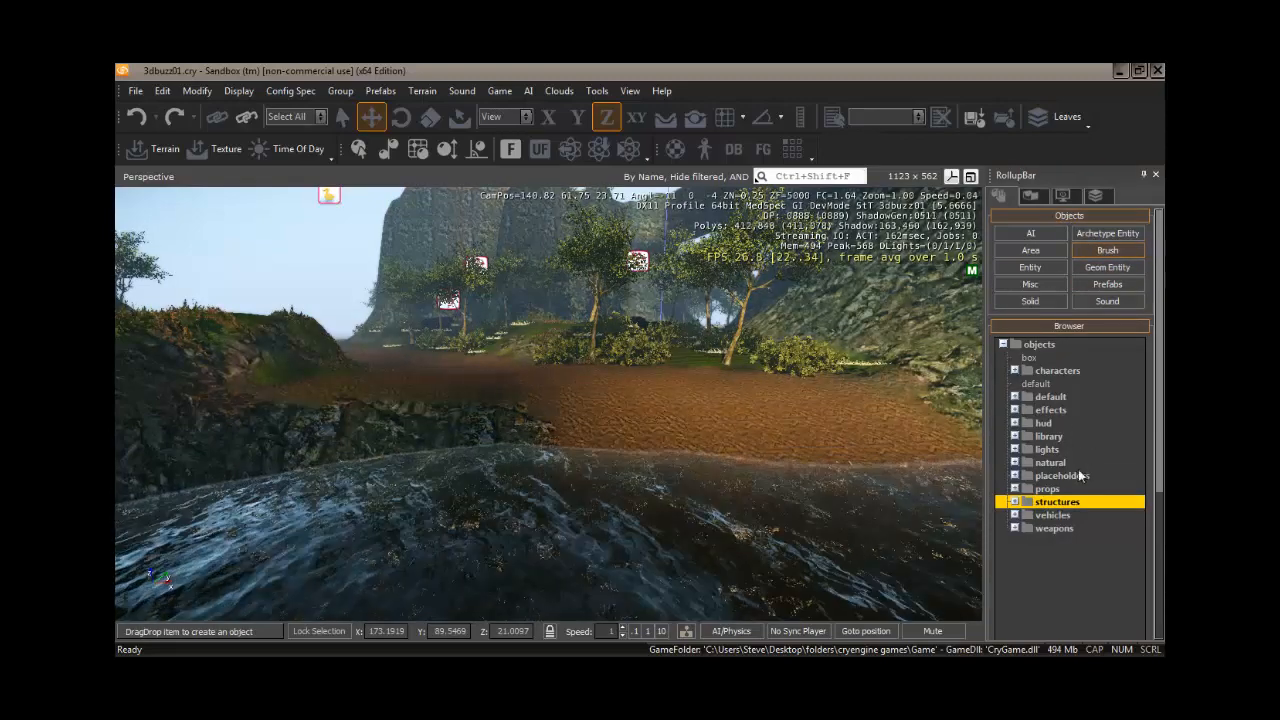
double_click(1050, 515)
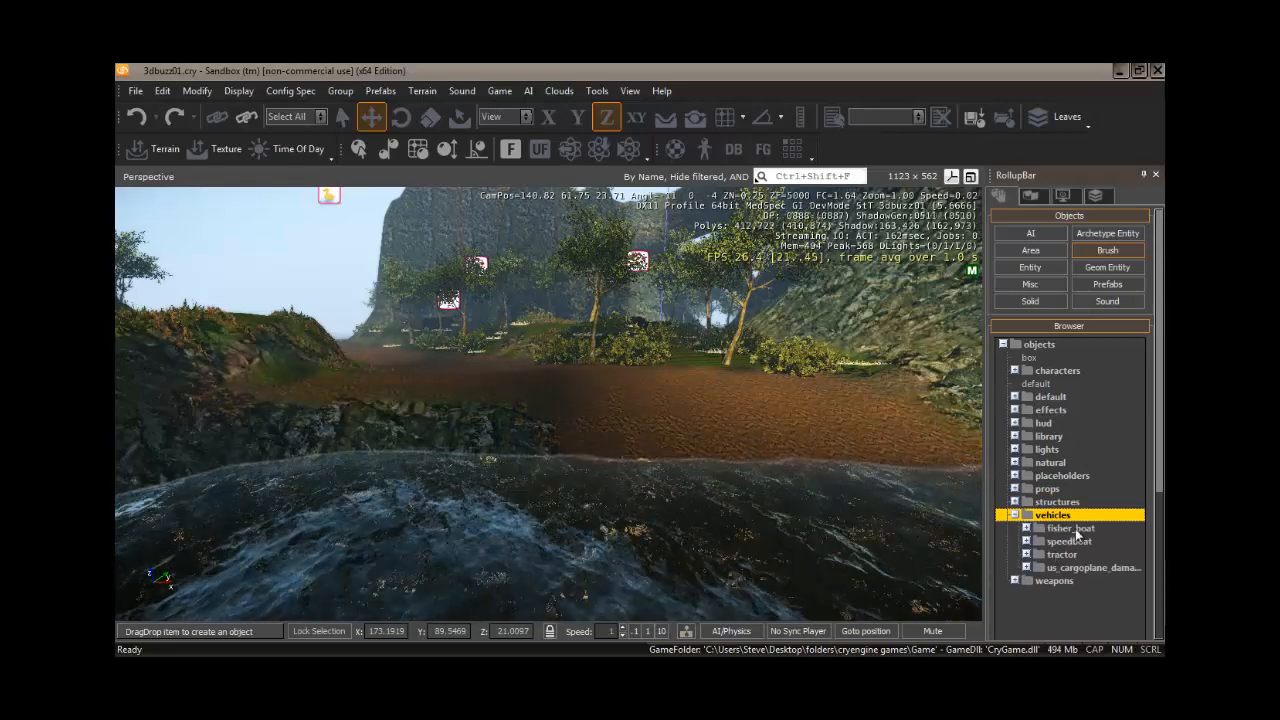
click(1025, 530)
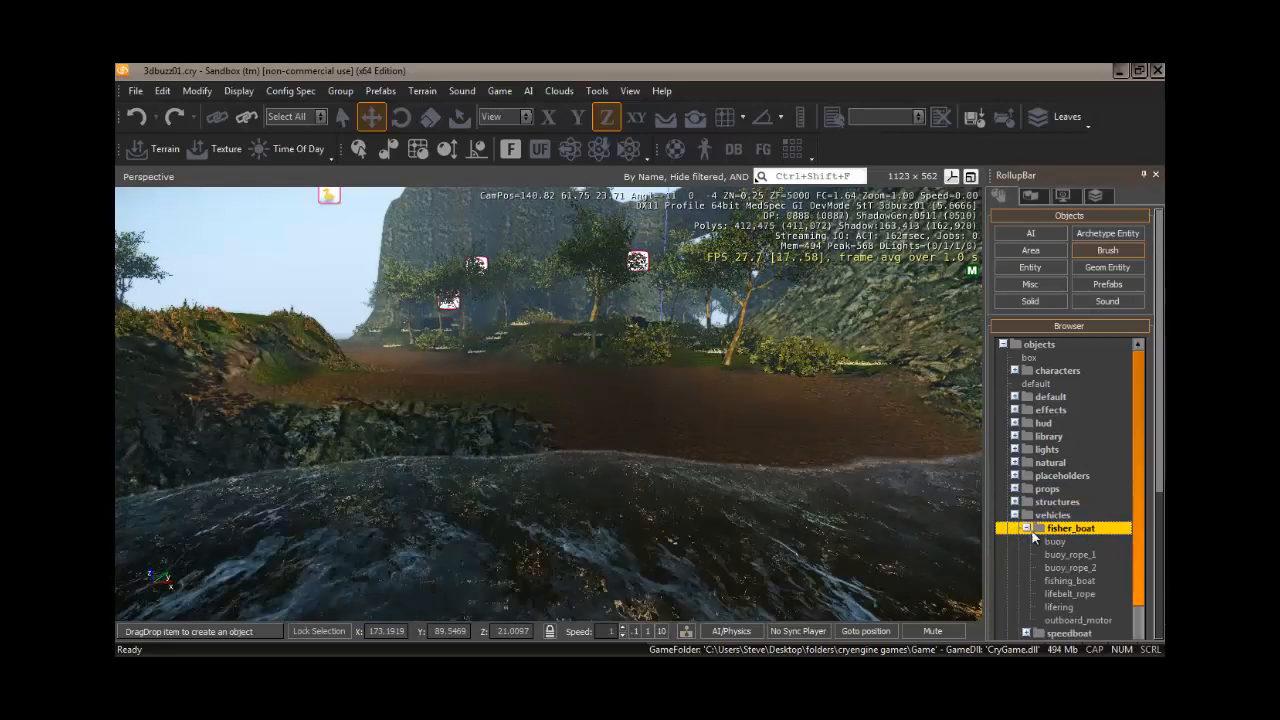
click(1068, 581)
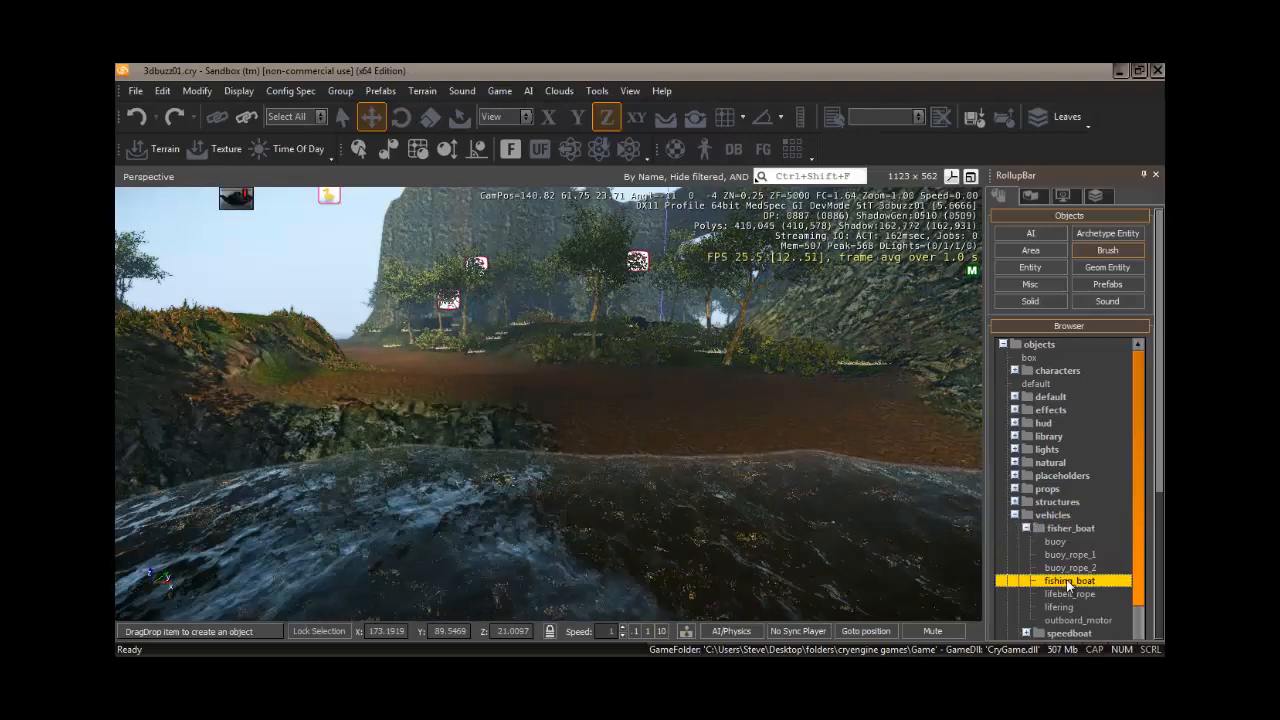
click(665, 120)
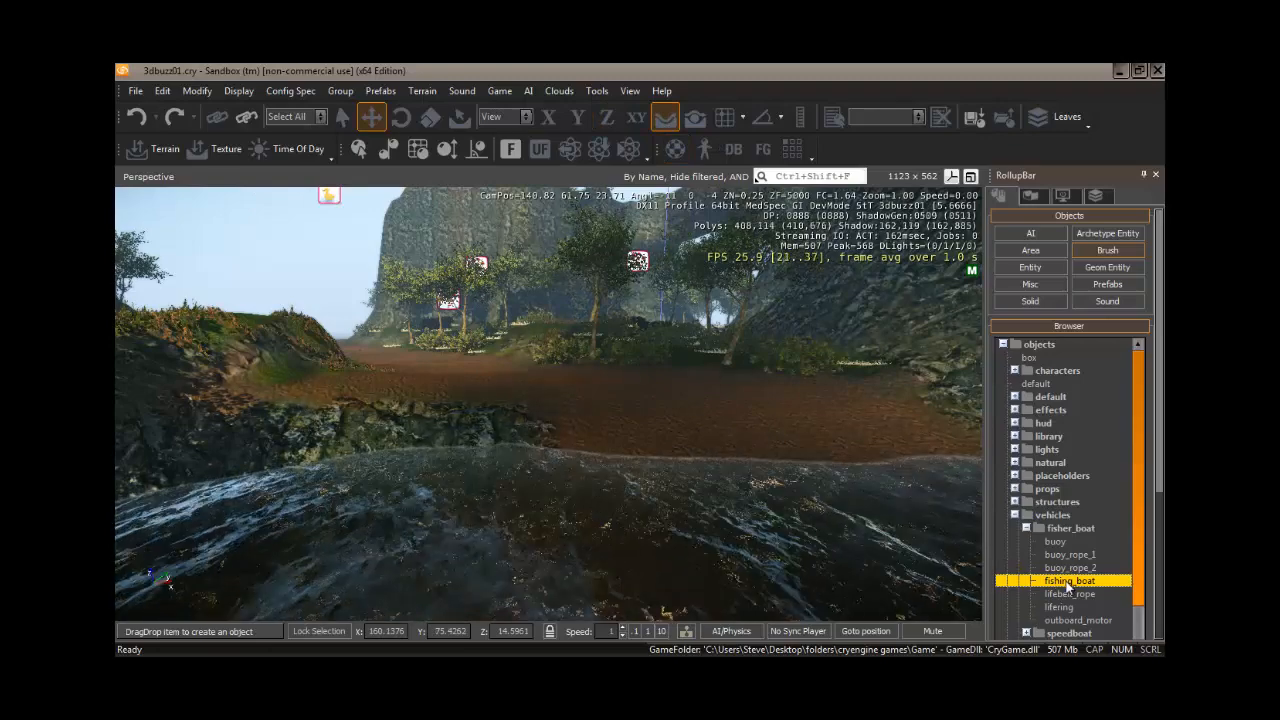
mouse_move(1068, 588)
mouse_down()
mouse_move(900, 470)
mouse_move(715, 405)
mouse_move(640, 446)
mouse_move(566, 461)
mouse_up()
Rotate the fishing boat about 10 degrees on its local Y axis and tilt it about its X axis to rest against the shore.
mouse_move(508, 540)
right_down()
mouse_move(534, 538)
mouse_move(461, 542)
mouse_move(508, 540)
right_up()
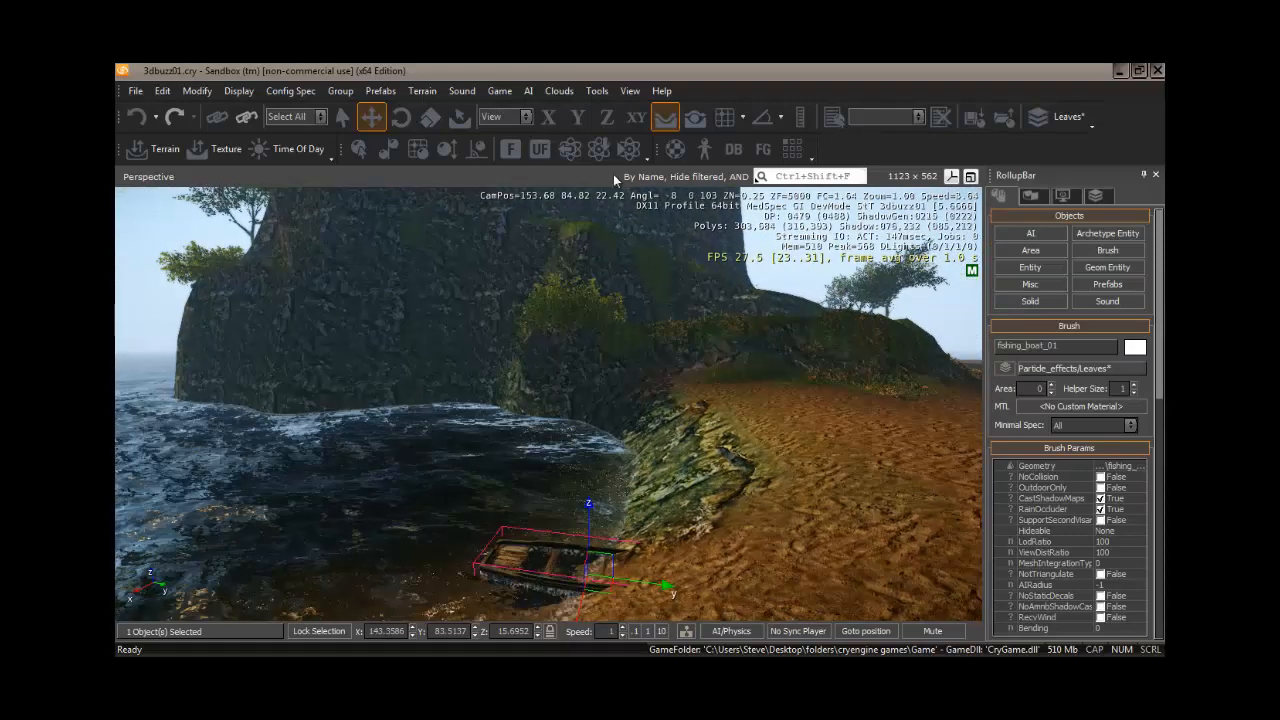
click(400, 118)
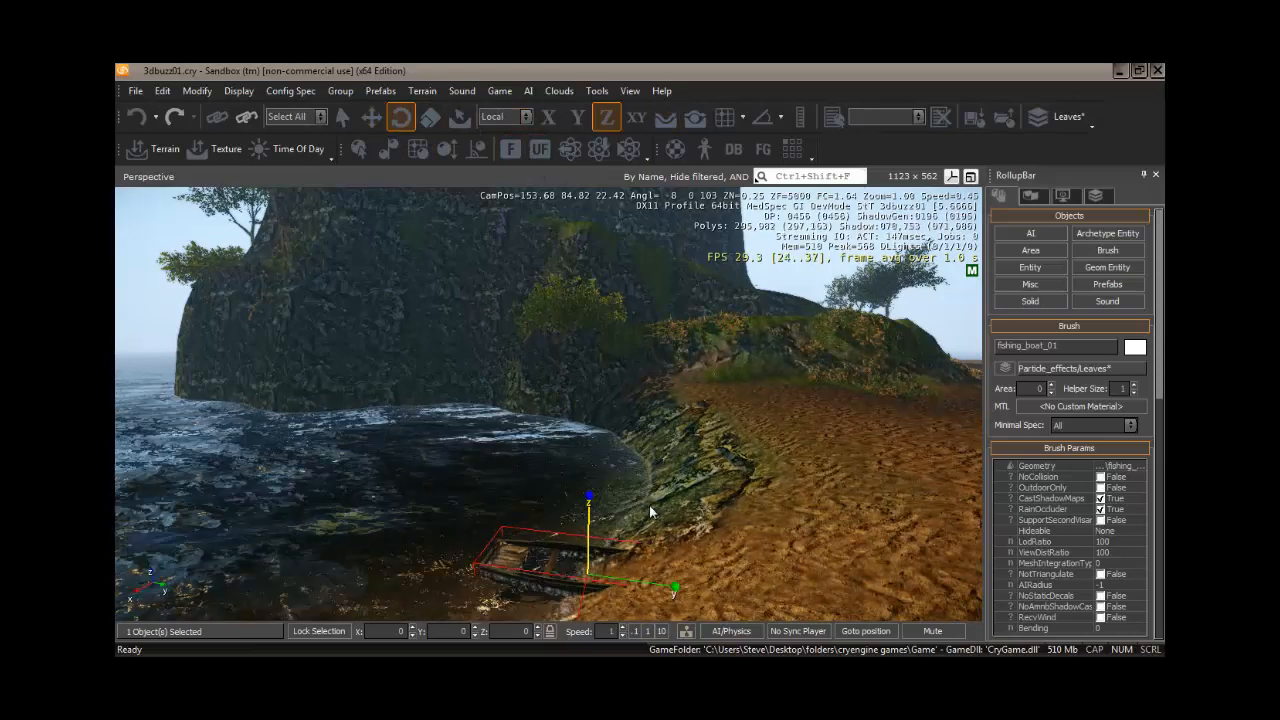
drag(675, 588, 679, 573)
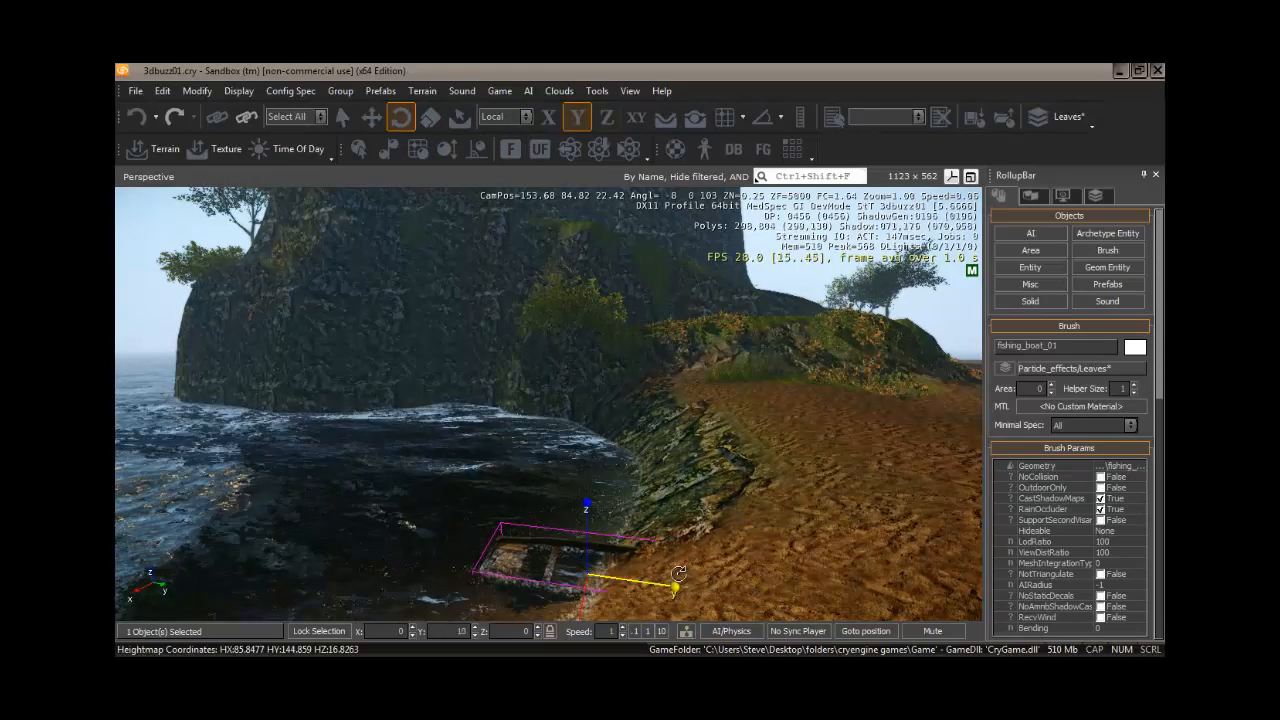
right_drag(701, 569, 701, 568)
key(s)
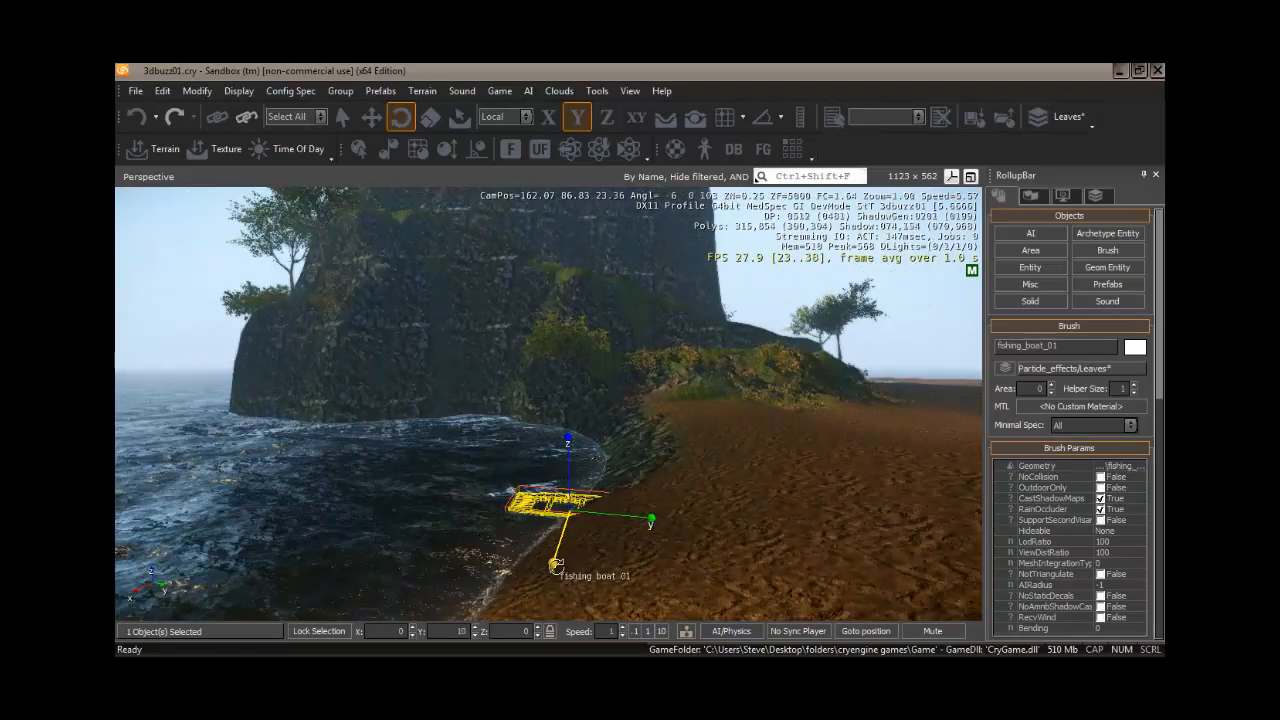
drag(556, 565, 553, 549)
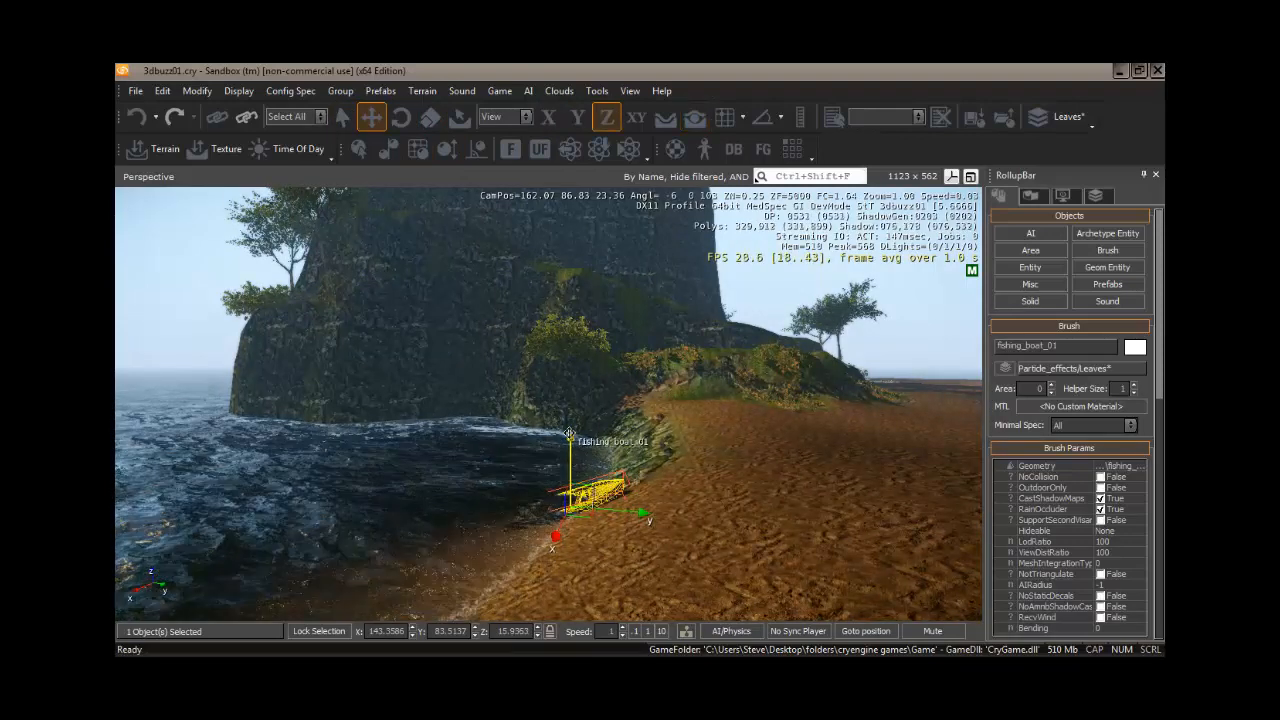
Raise the fishing boat to about Z 16.8 and shift it up the beach to about Y 84.9.
drag(569, 433, 569, 427)
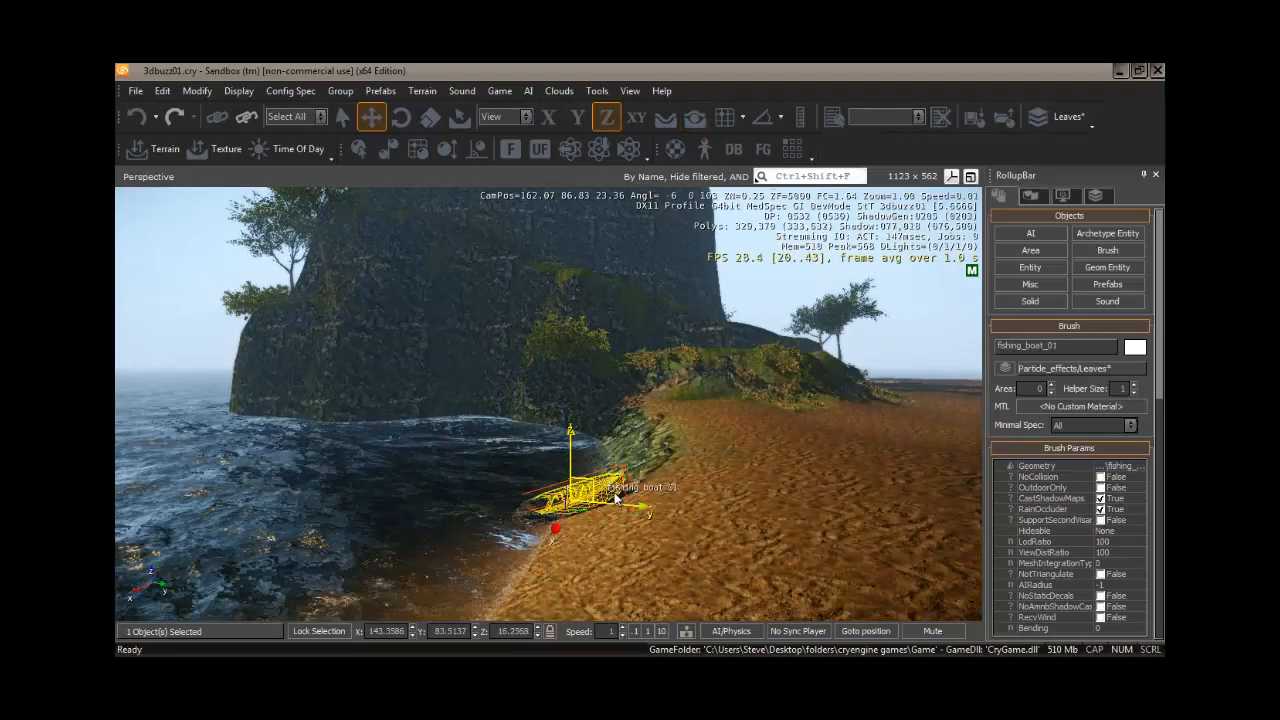
drag(645, 506, 659, 507)
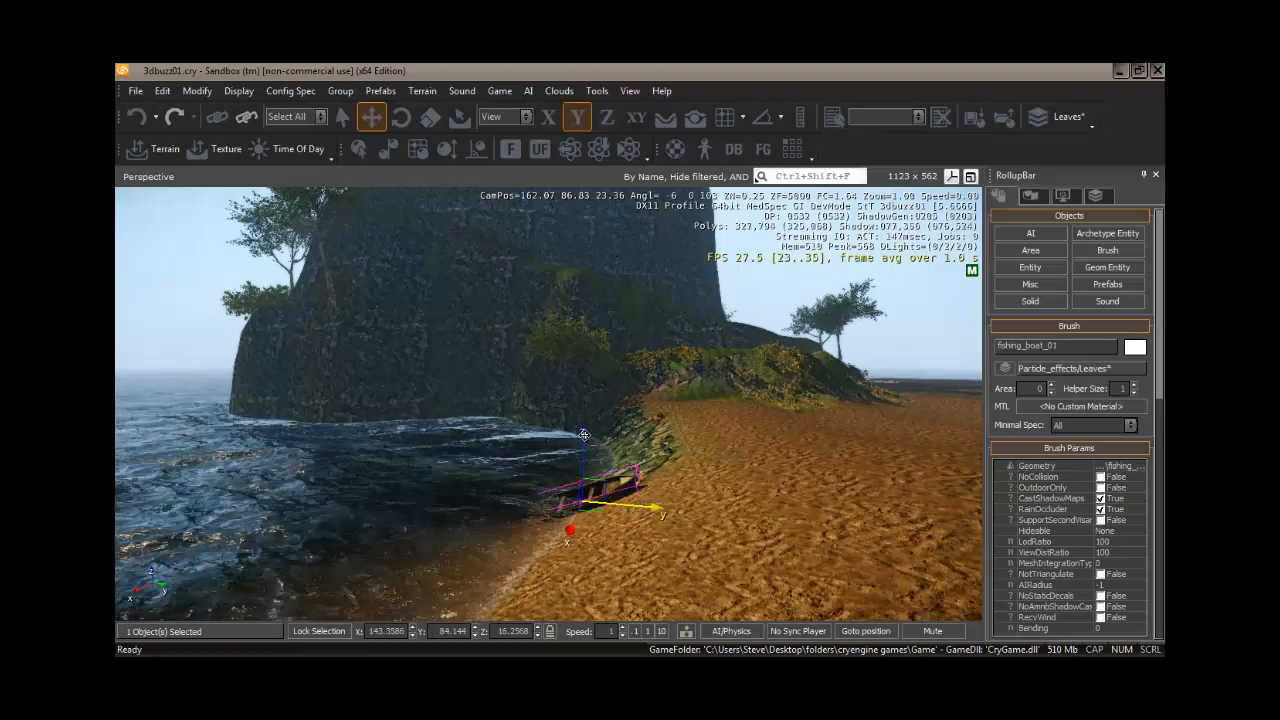
drag(582, 438, 584, 425)
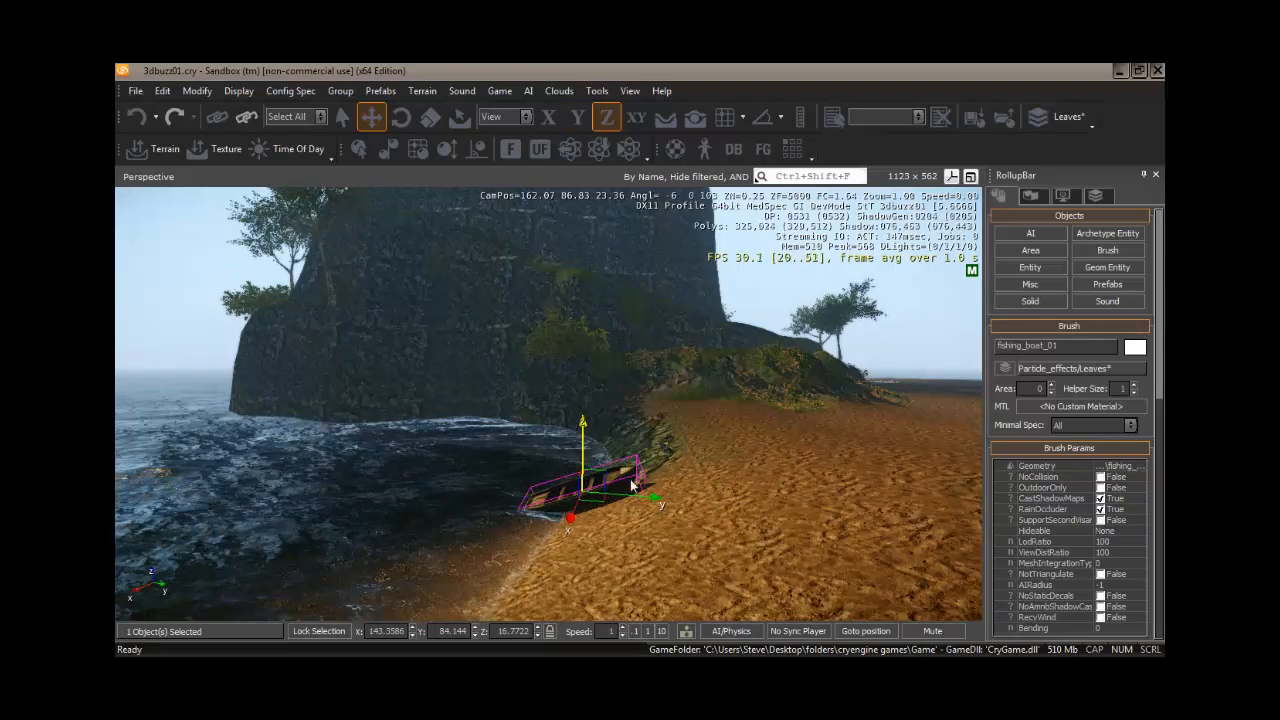
drag(655, 496, 675, 500)
Reopen the brush library and collapse its fisher_boat and vehicles folders.
right_drag(627, 545, 628, 550)
key(w)
key(s)
key(d)
key(a)
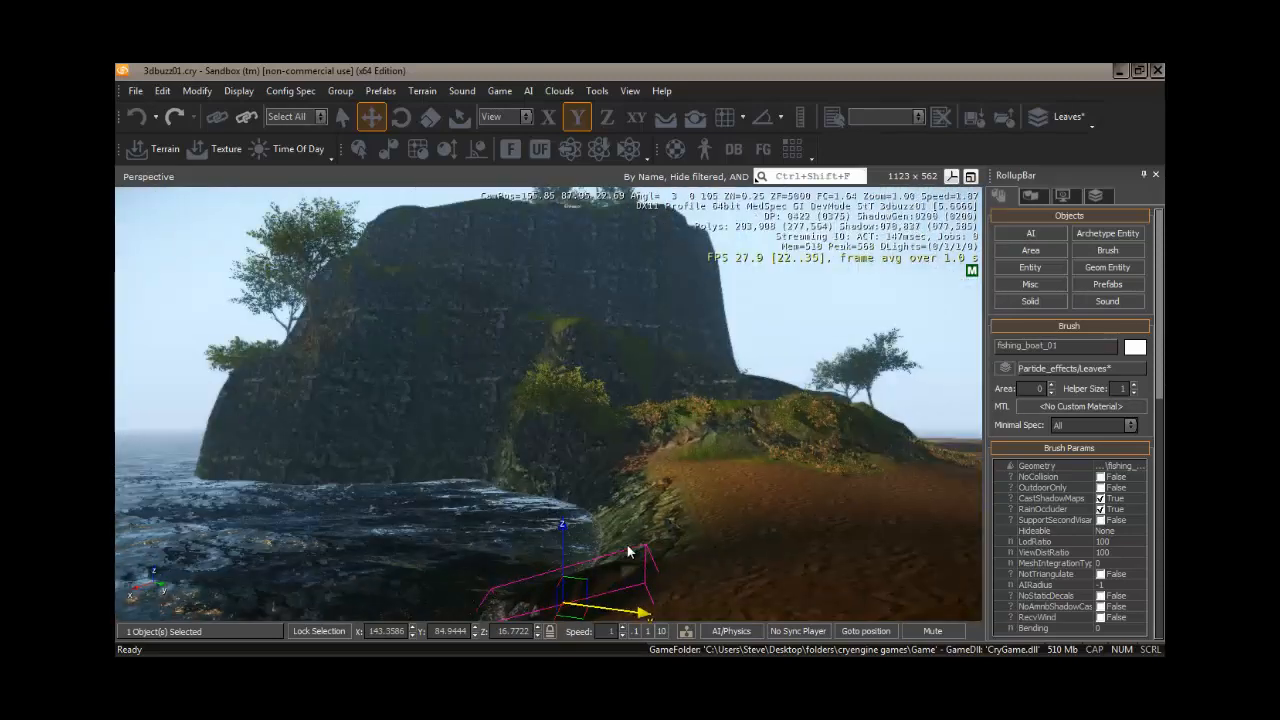
right_drag(714, 519, 706, 516)
click(1107, 250)
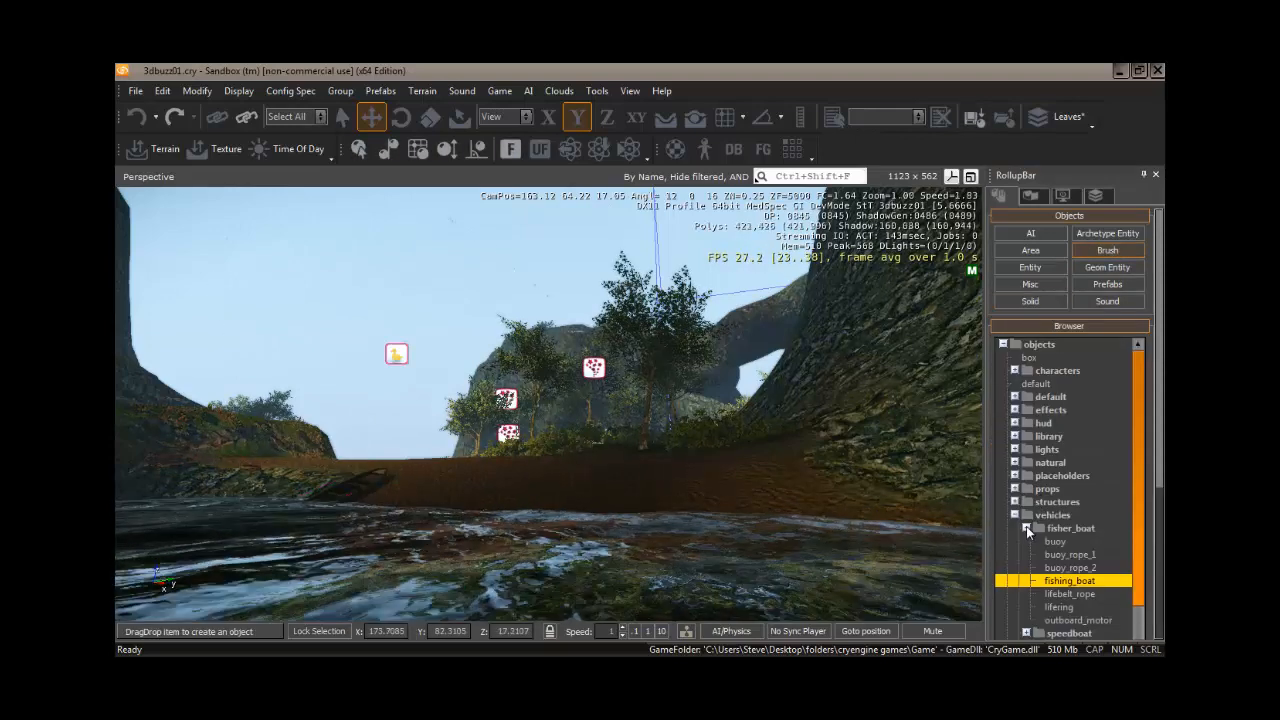
click(1025, 528)
double_click(1050, 514)
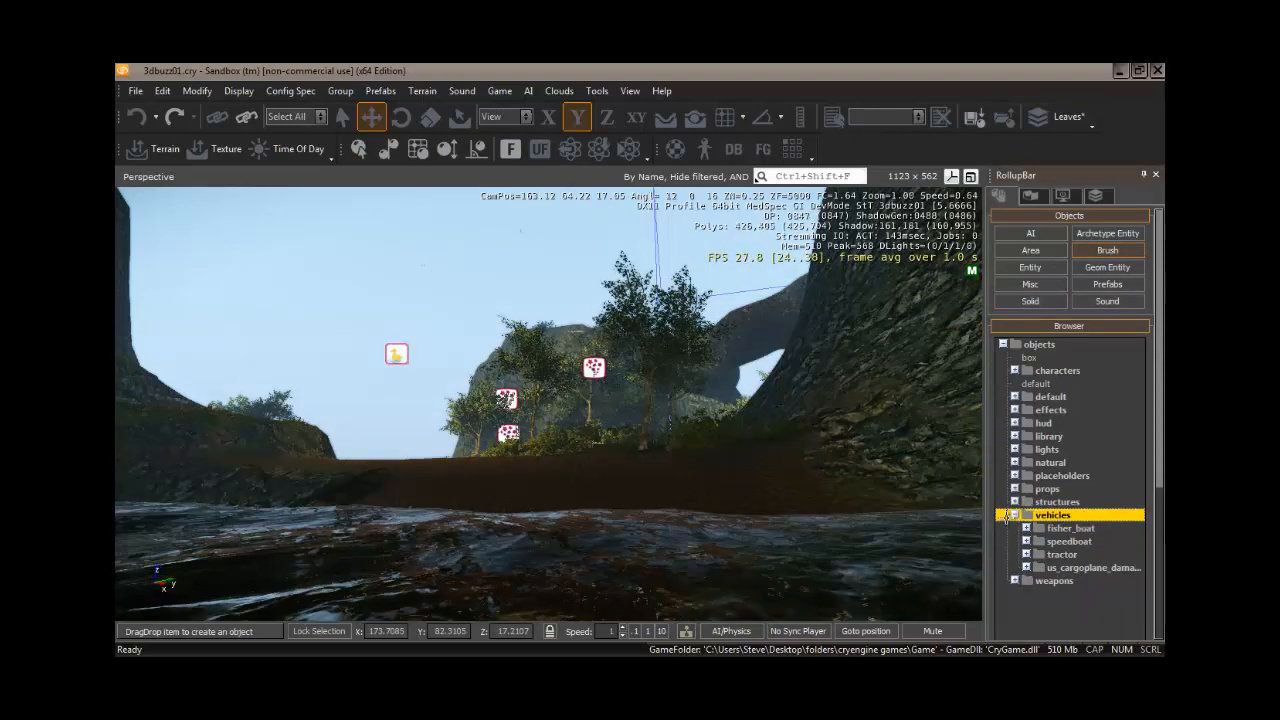
Go to the grassy clifftop and expand the structures/buildings/lighthouse folder in the brush library.
mouse_move(634, 492)
right_down()
mouse_move(653, 501)
mouse_move(618, 505)
mouse_move(670, 493)
mouse_move(637, 492)
right_up()
key(w)
key(w)
key(a)
key(s)
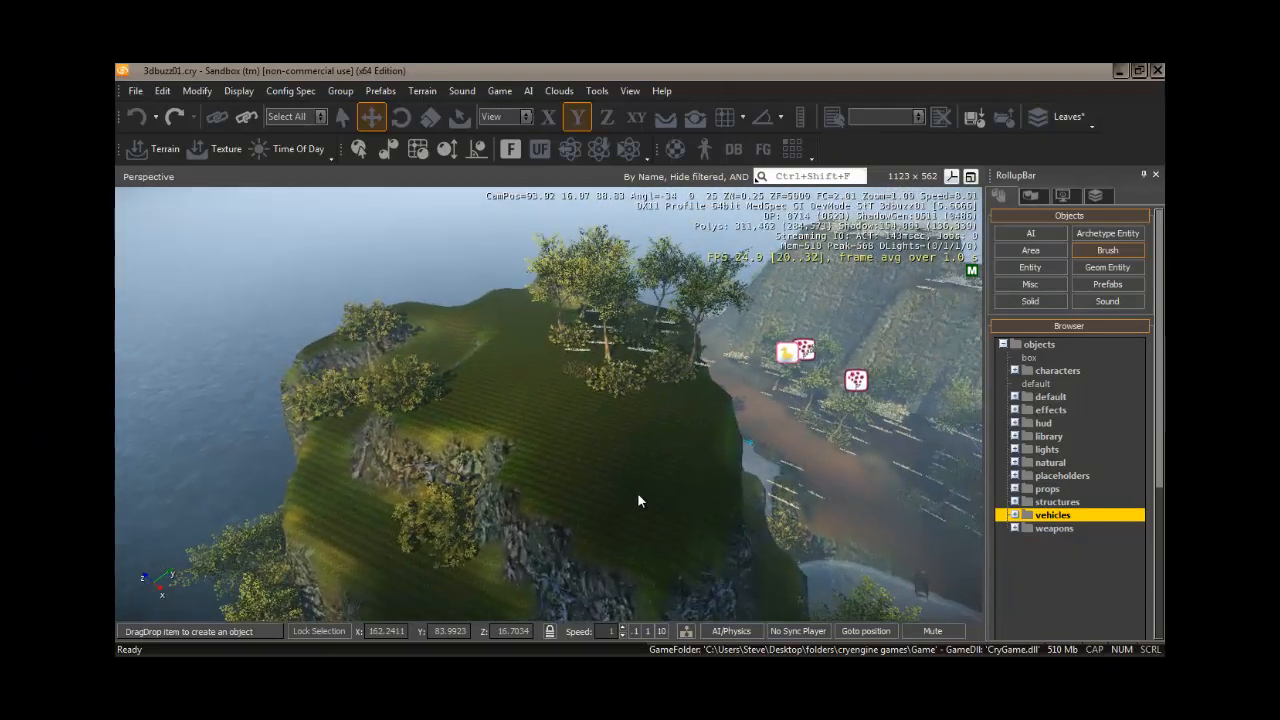
click(1015, 502)
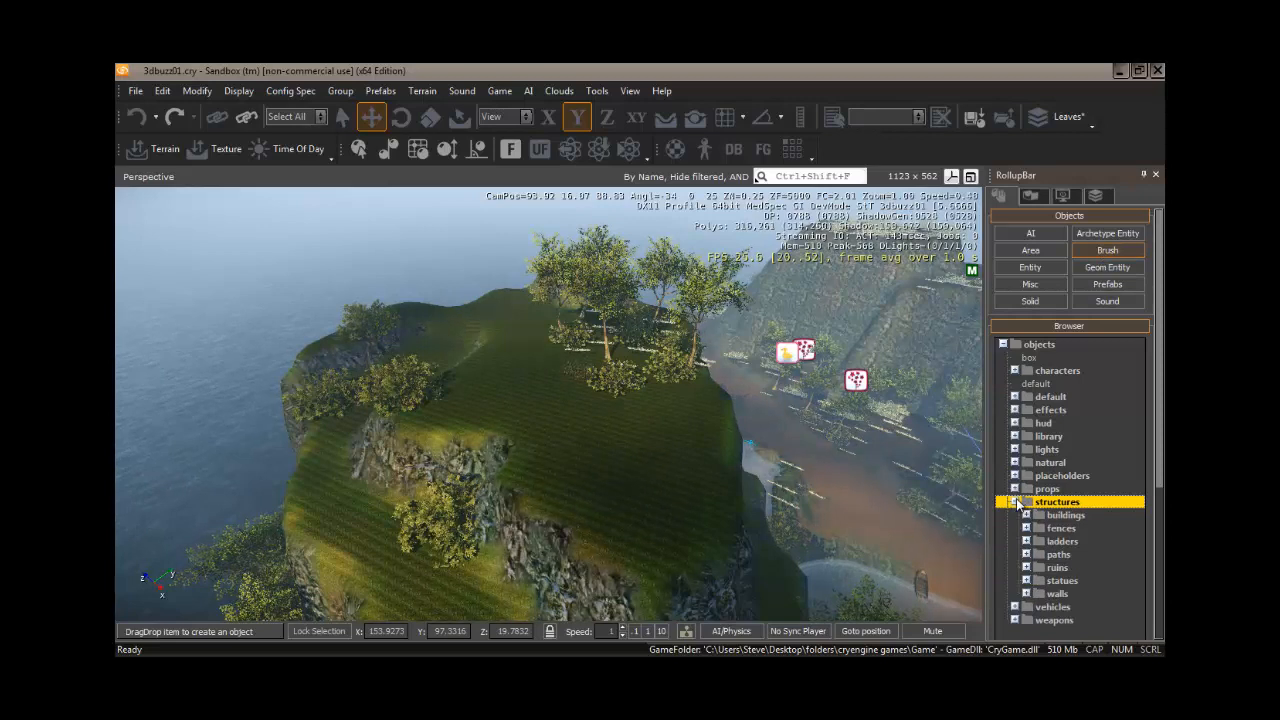
click(1026, 515)
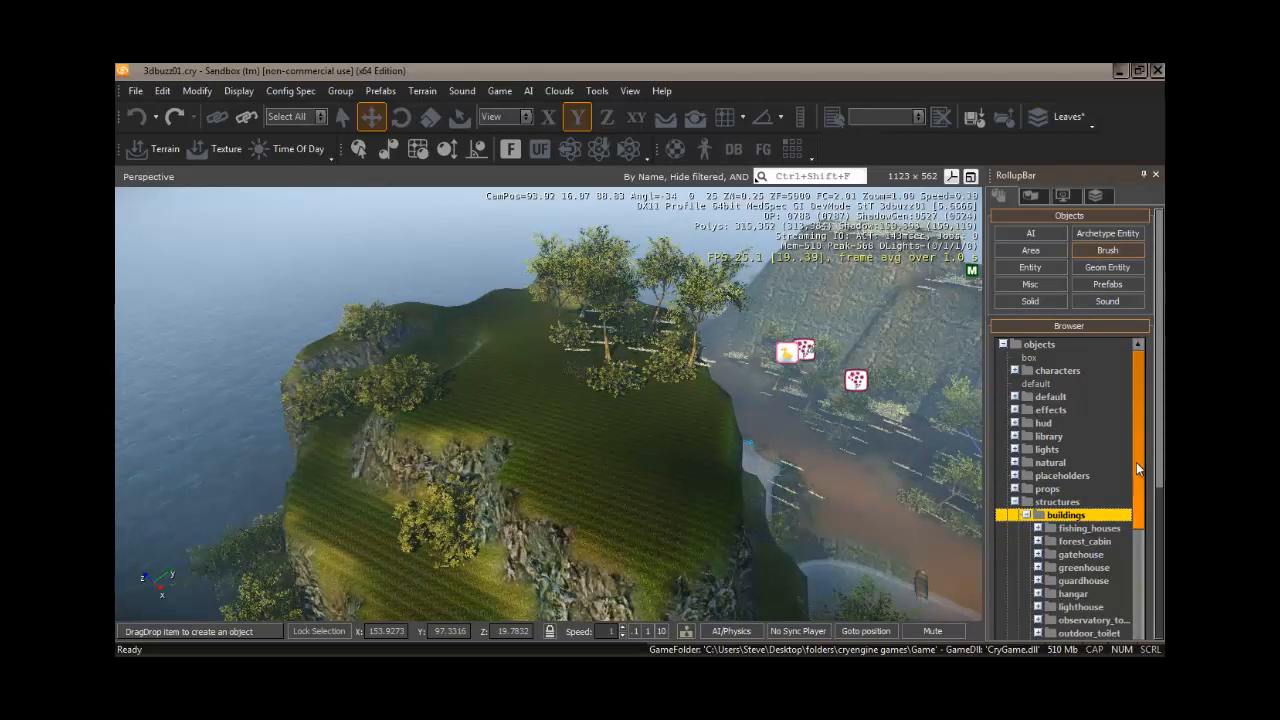
drag(1136, 462, 1137, 494)
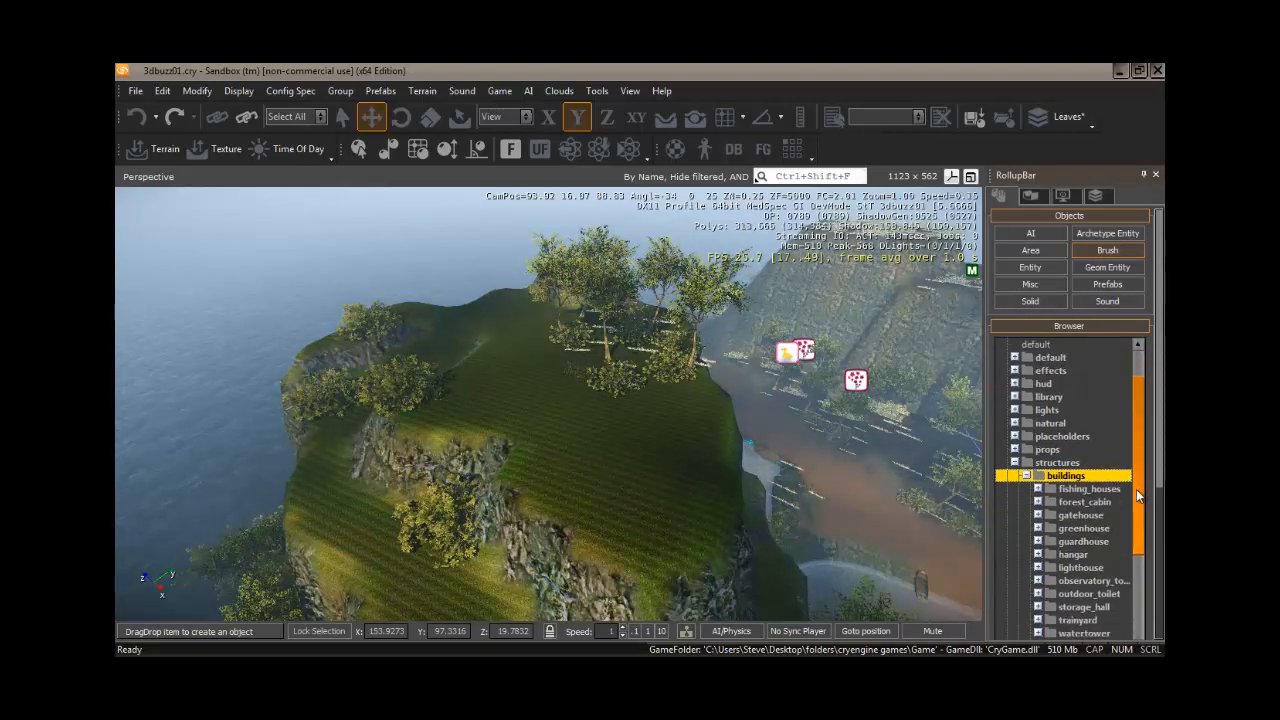
click(1037, 567)
drag(1140, 451, 1141, 506)
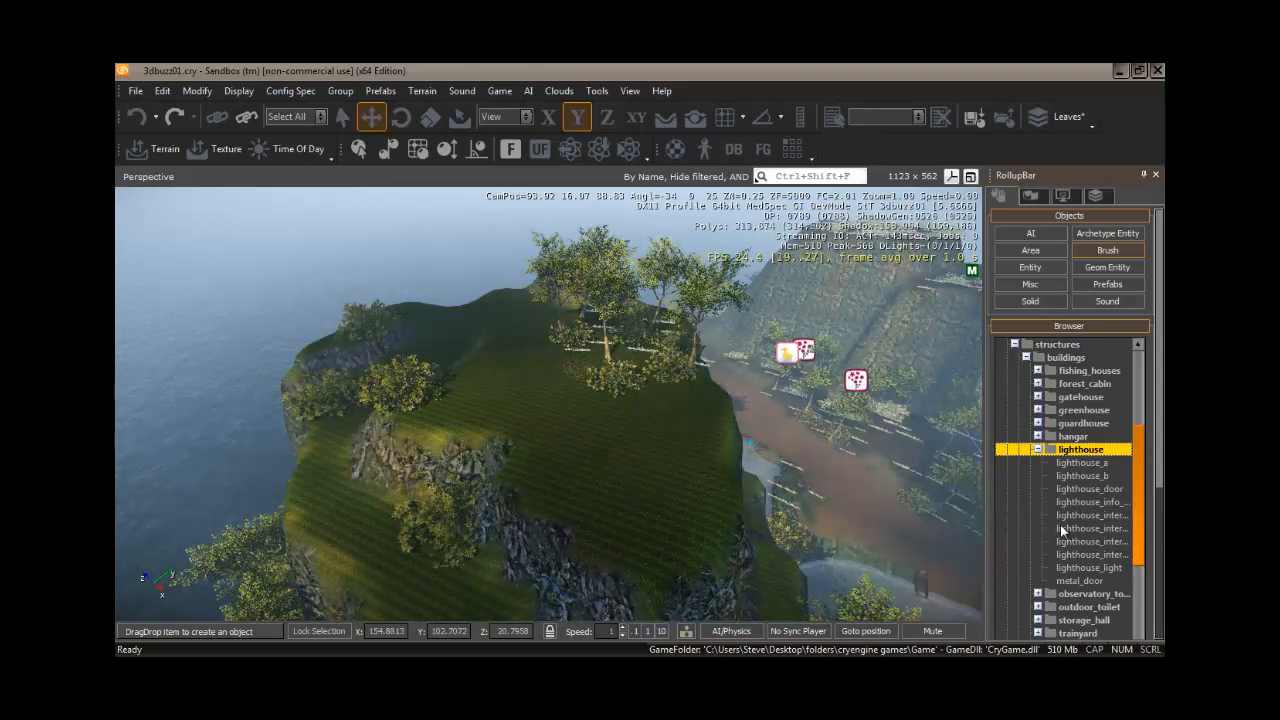
Place the lighthouse_a brush on the grassy clifftop at about X 88.9, Y 45.2.
click(1083, 463)
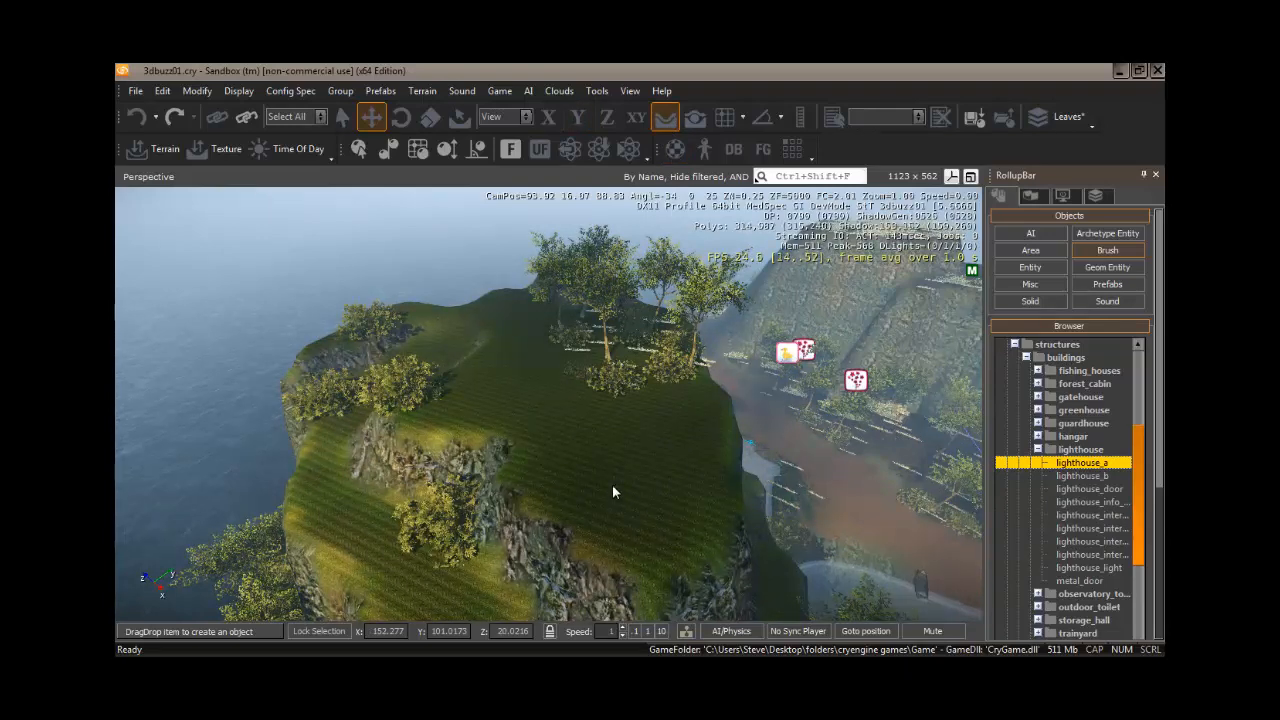
drag(607, 470, 605, 470)
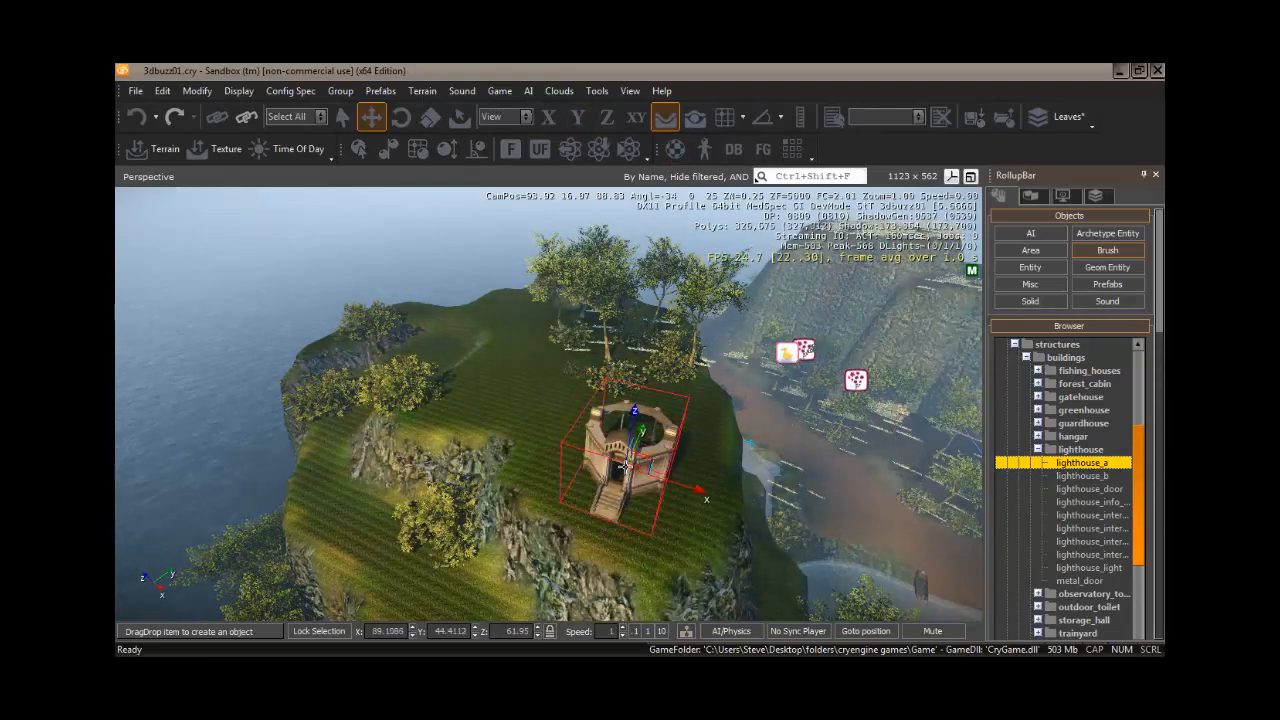
drag(625, 467, 626, 461)
click(626, 461)
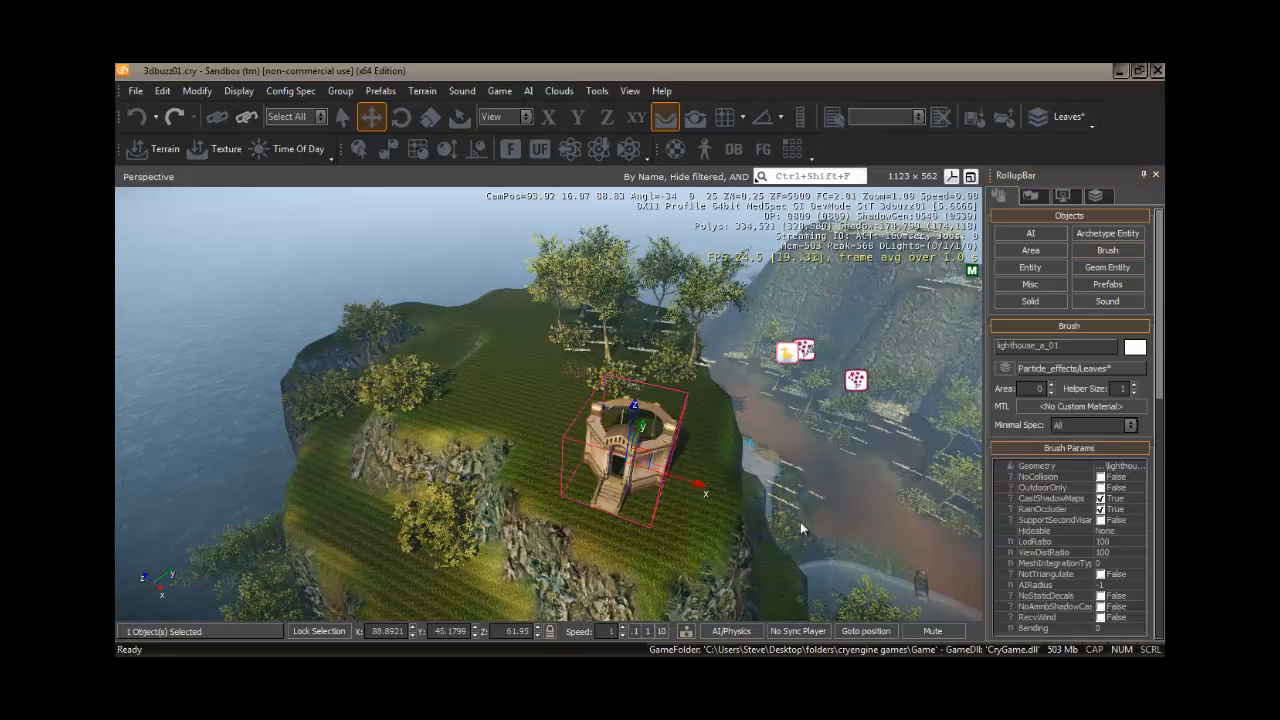
Place the lighthouse_interior_base brush on the clifftop and align it to the lighthouse_a structure.
click(1107, 250)
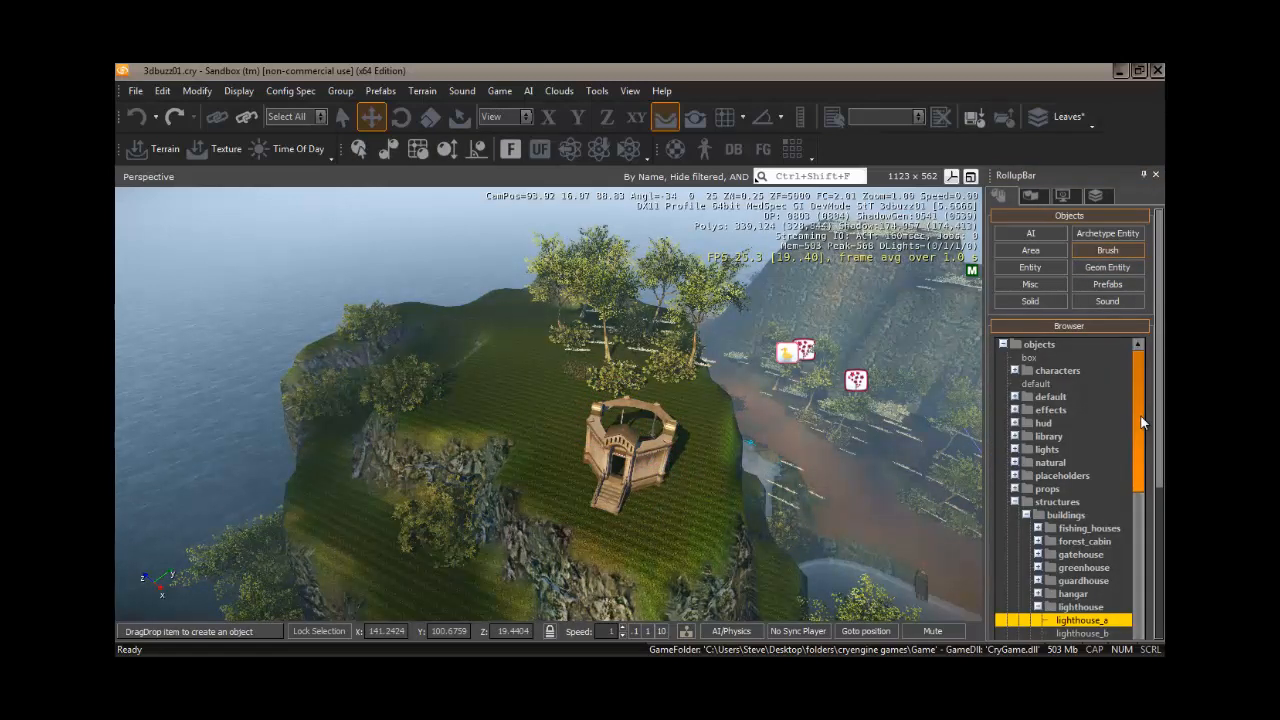
drag(1141, 417, 1143, 504)
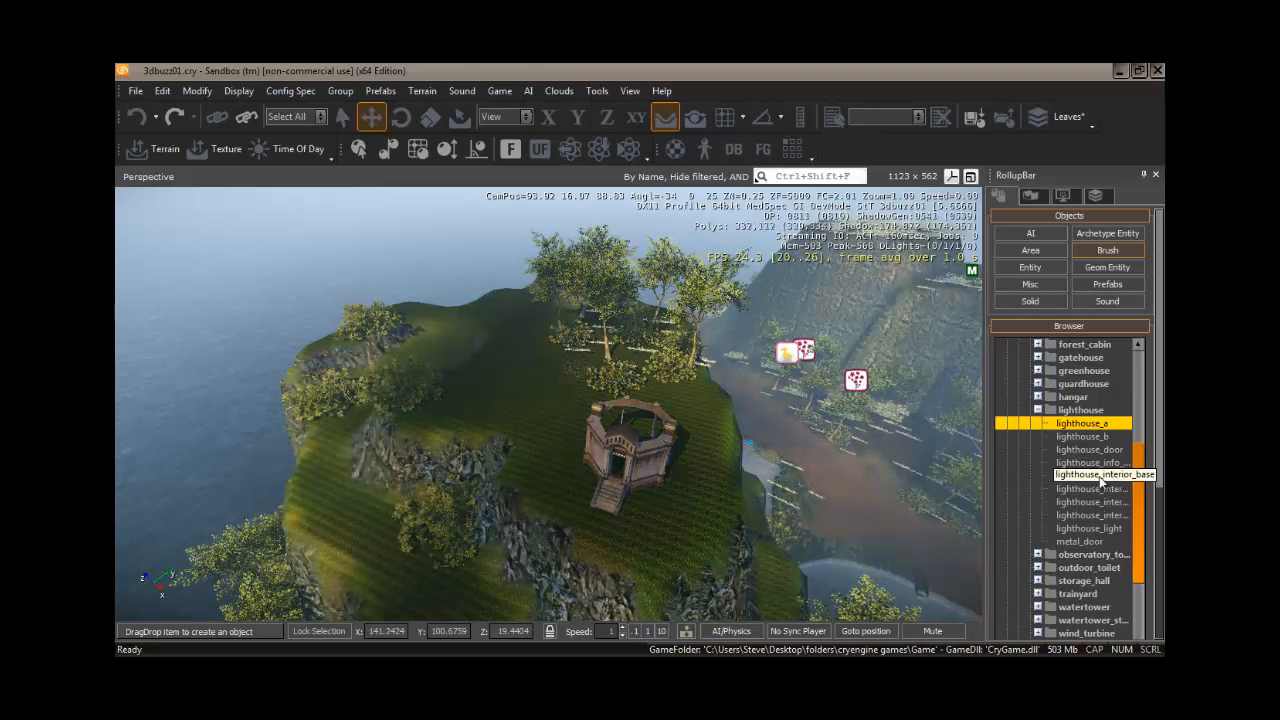
drag(1100, 476, 869, 504)
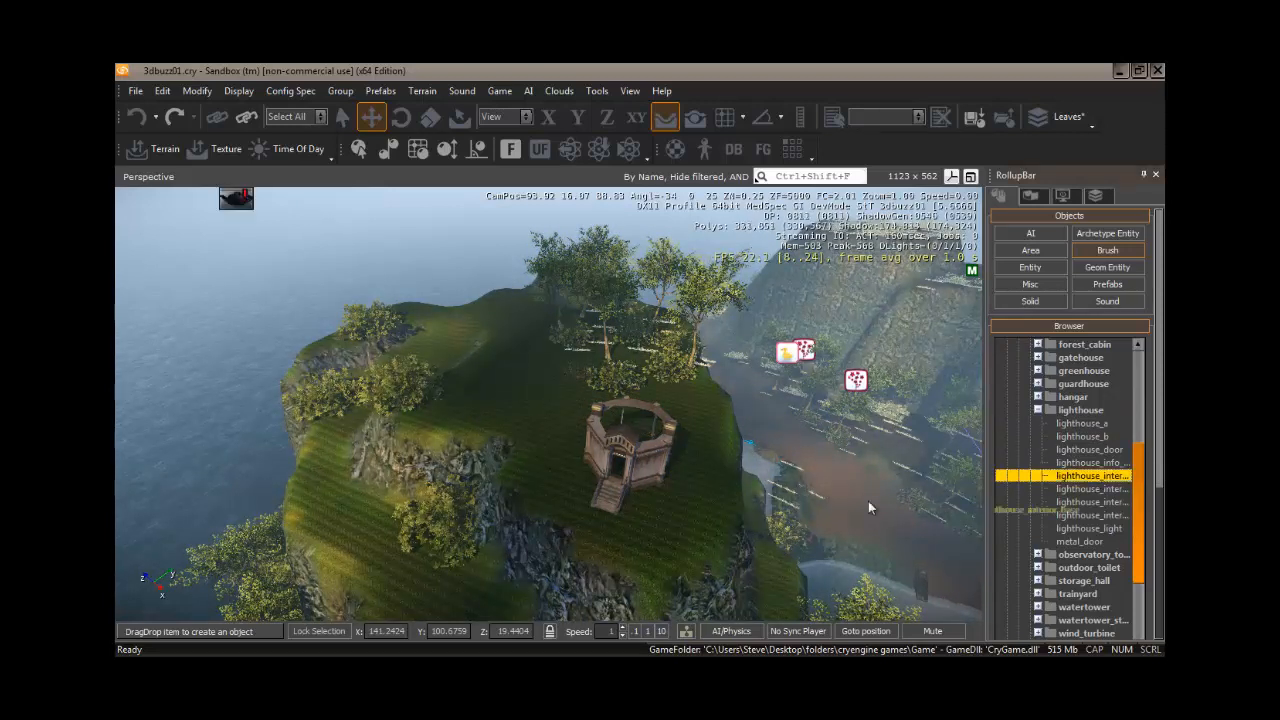
drag(530, 427, 530, 420)
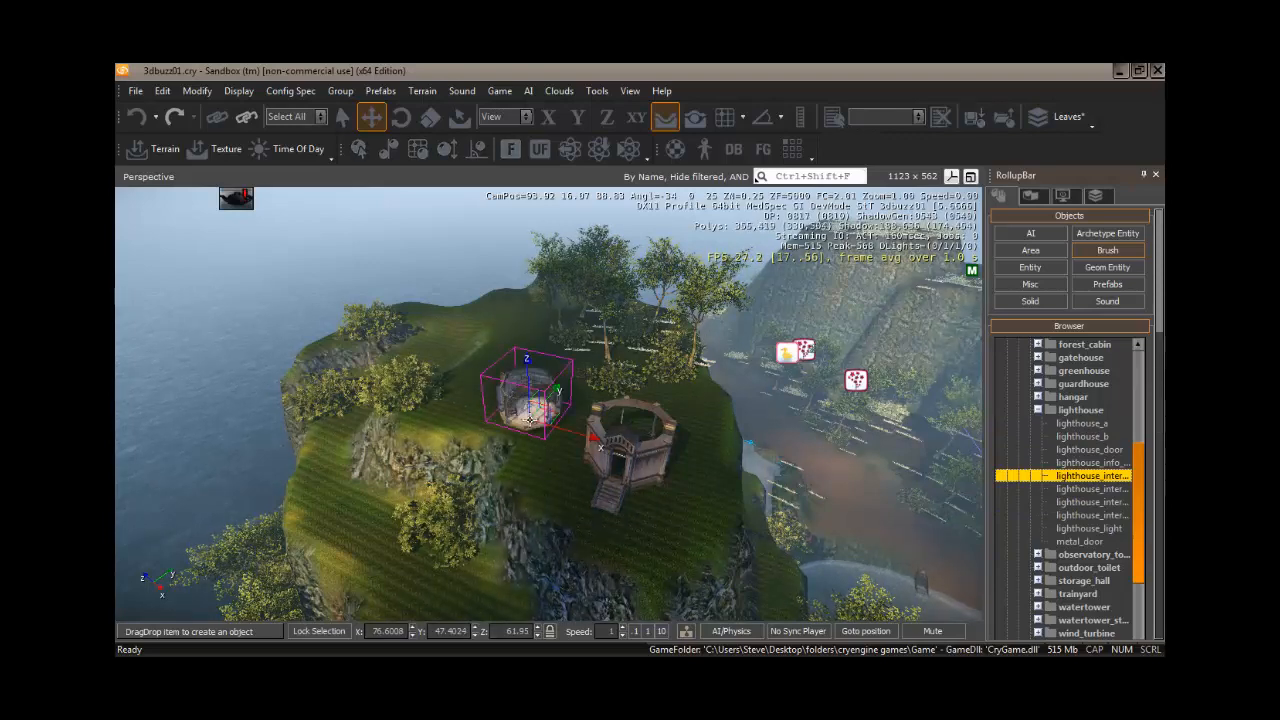
click(530, 420)
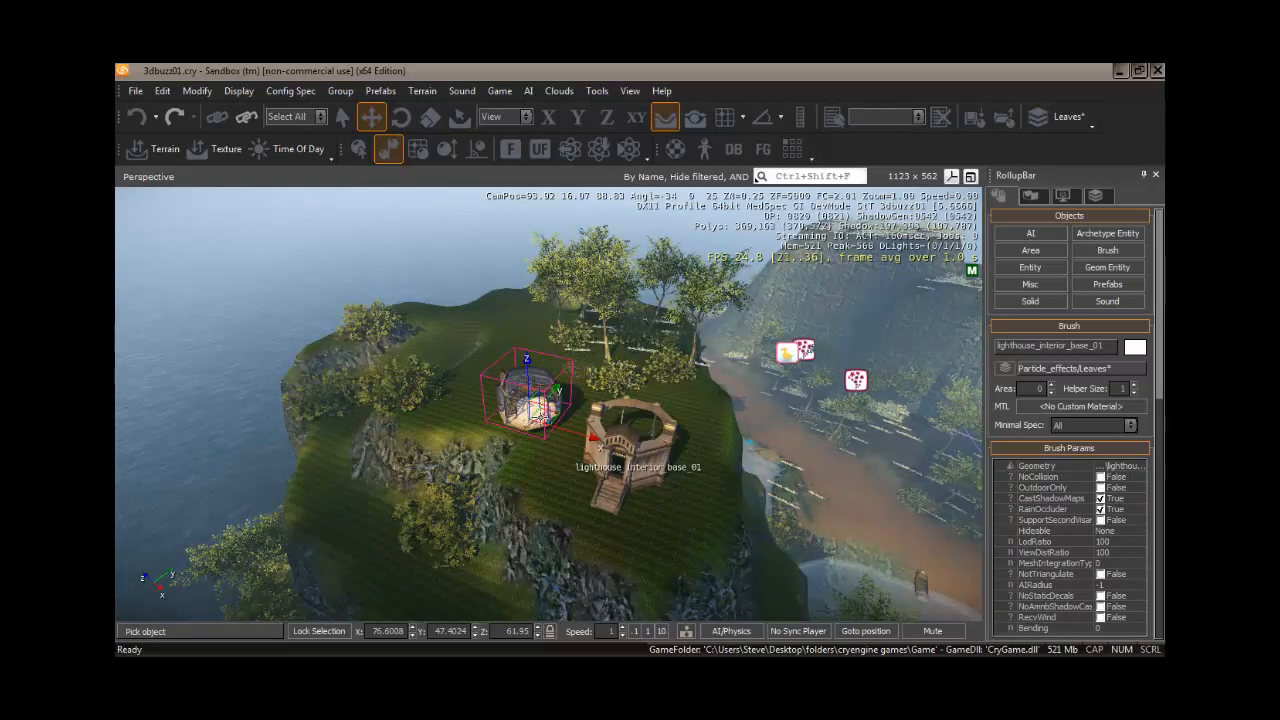
click(628, 447)
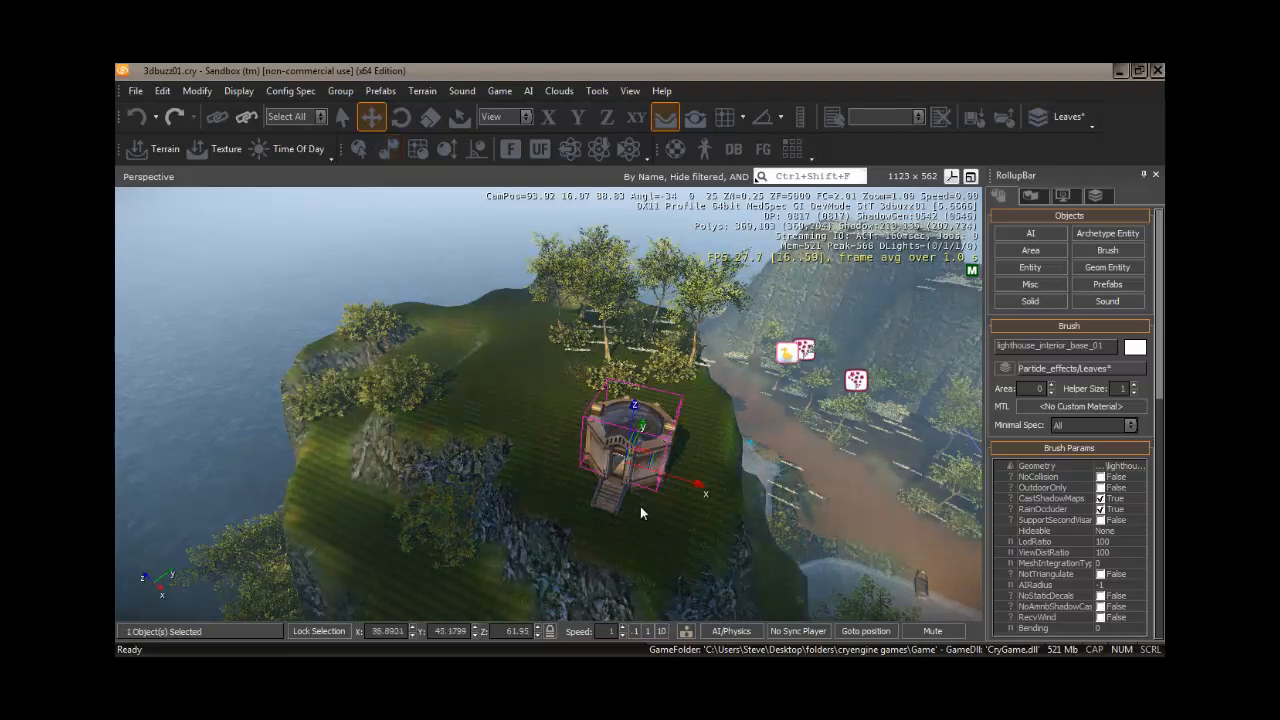
Place the lighthouse_interior_level brush on the clifftop beside the lighthouse, then align it to the lighthouse base.
right_drag(640, 506, 635, 523)
key(w)
scroll(637, 522, up, 5)
scroll(635, 521, down, 8)
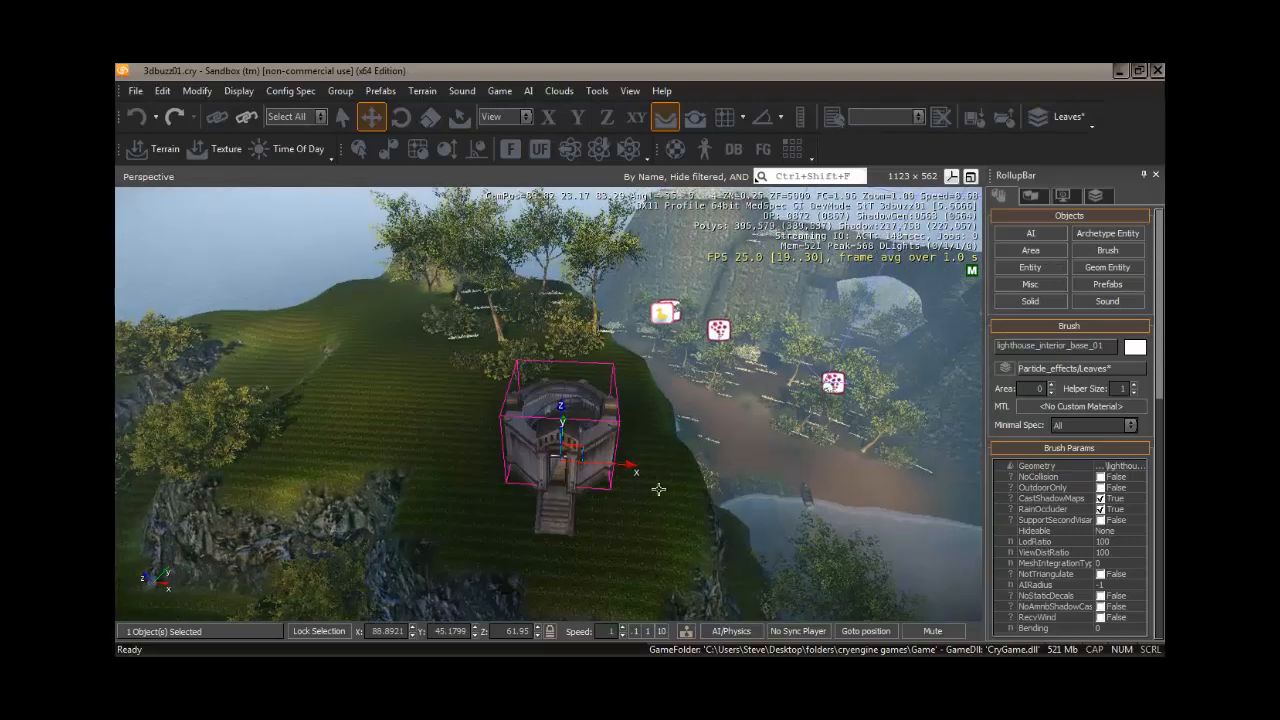
click(1108, 250)
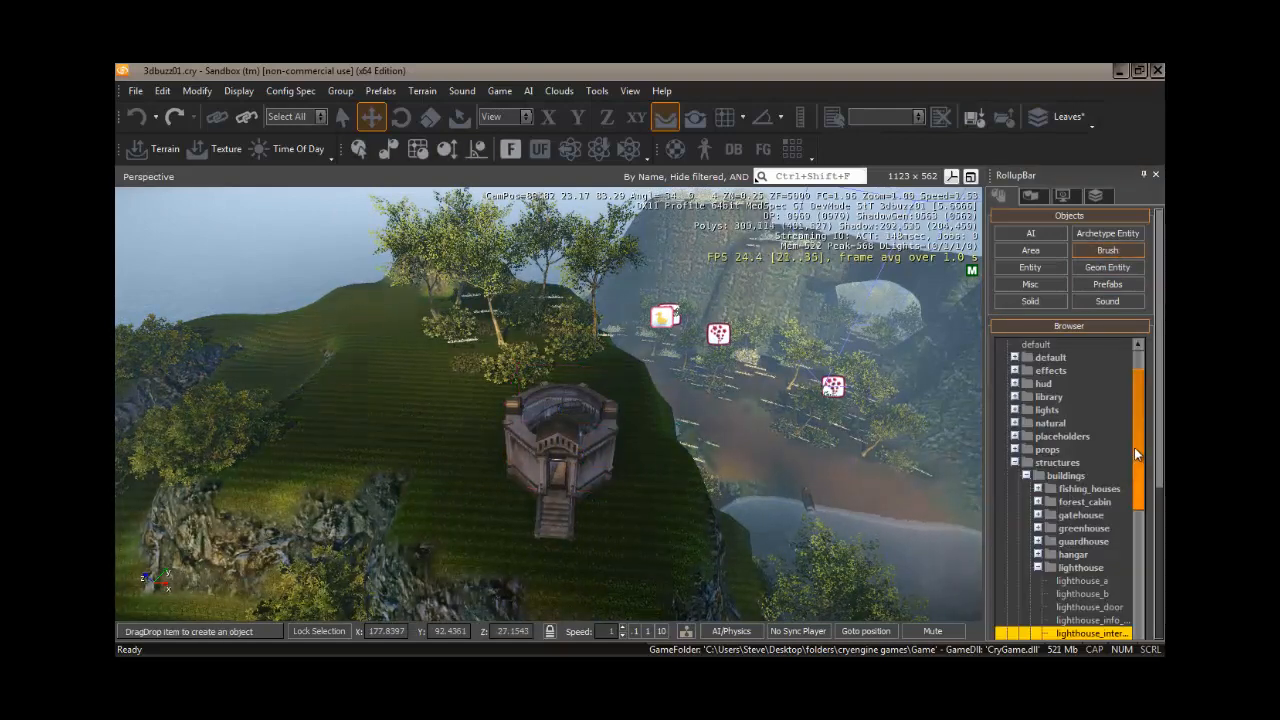
drag(1134, 453, 1143, 506)
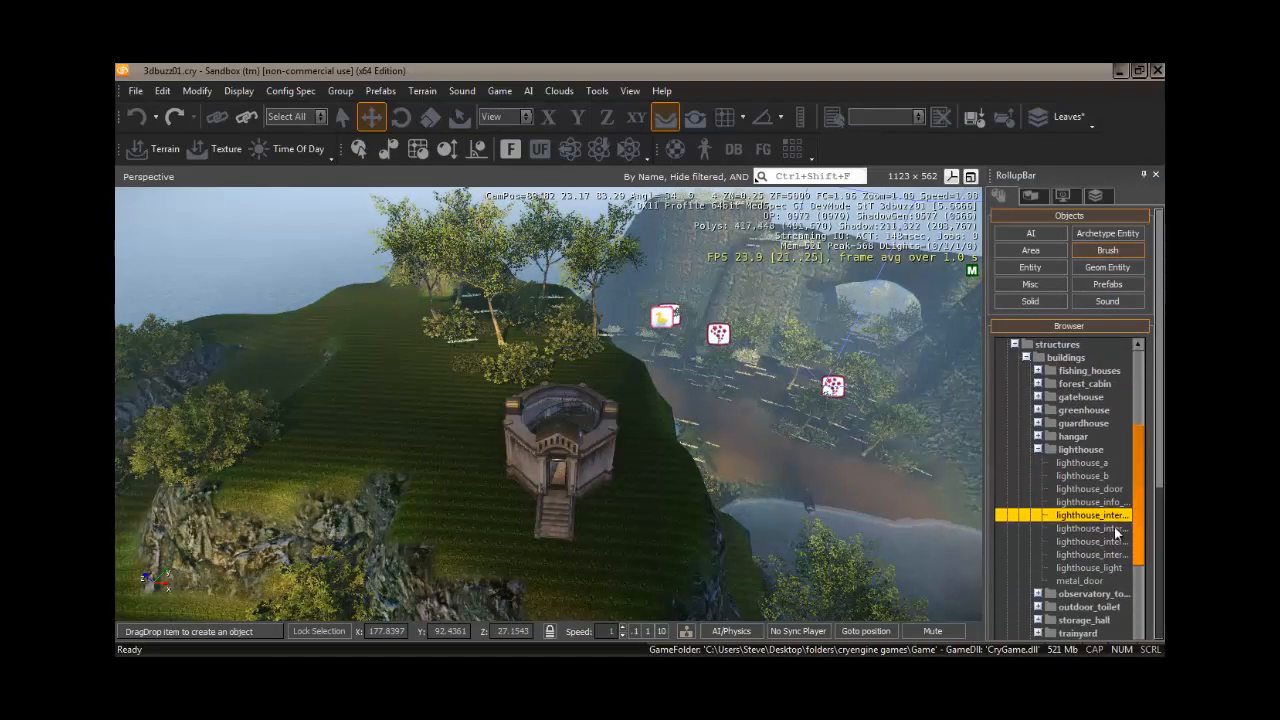
click(1109, 529)
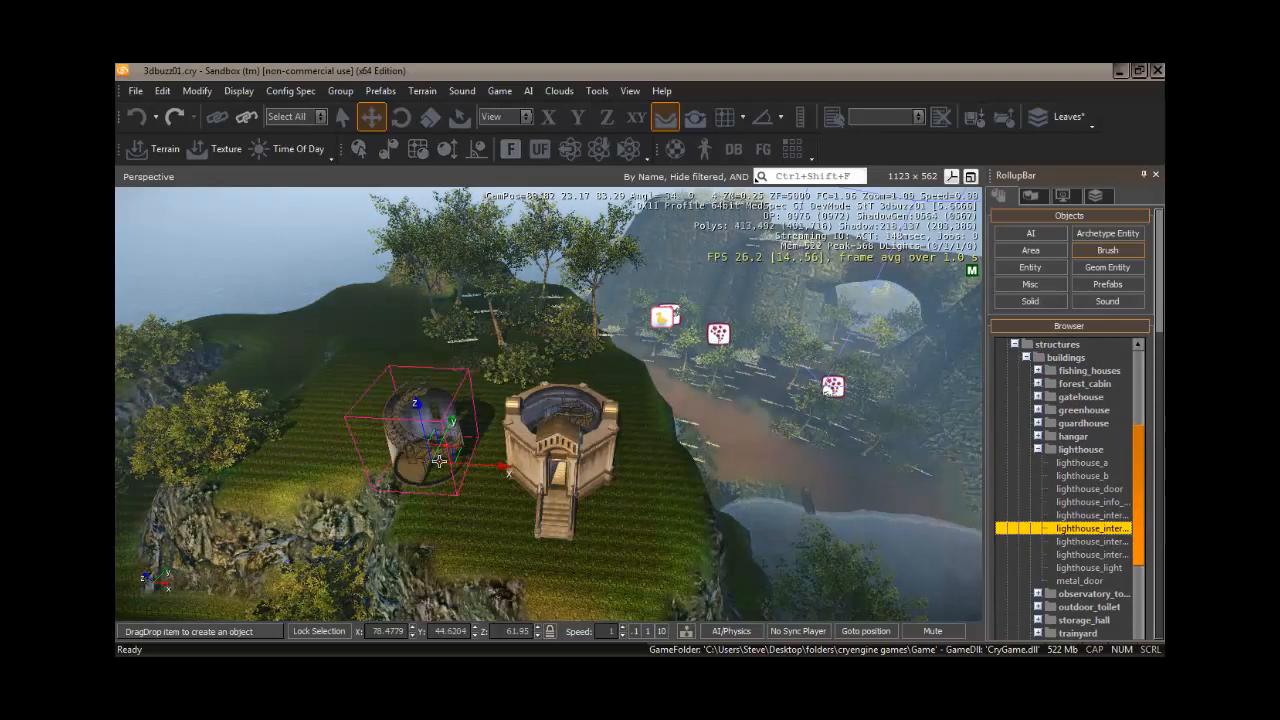
click(440, 467)
drag(440, 467, 440, 468)
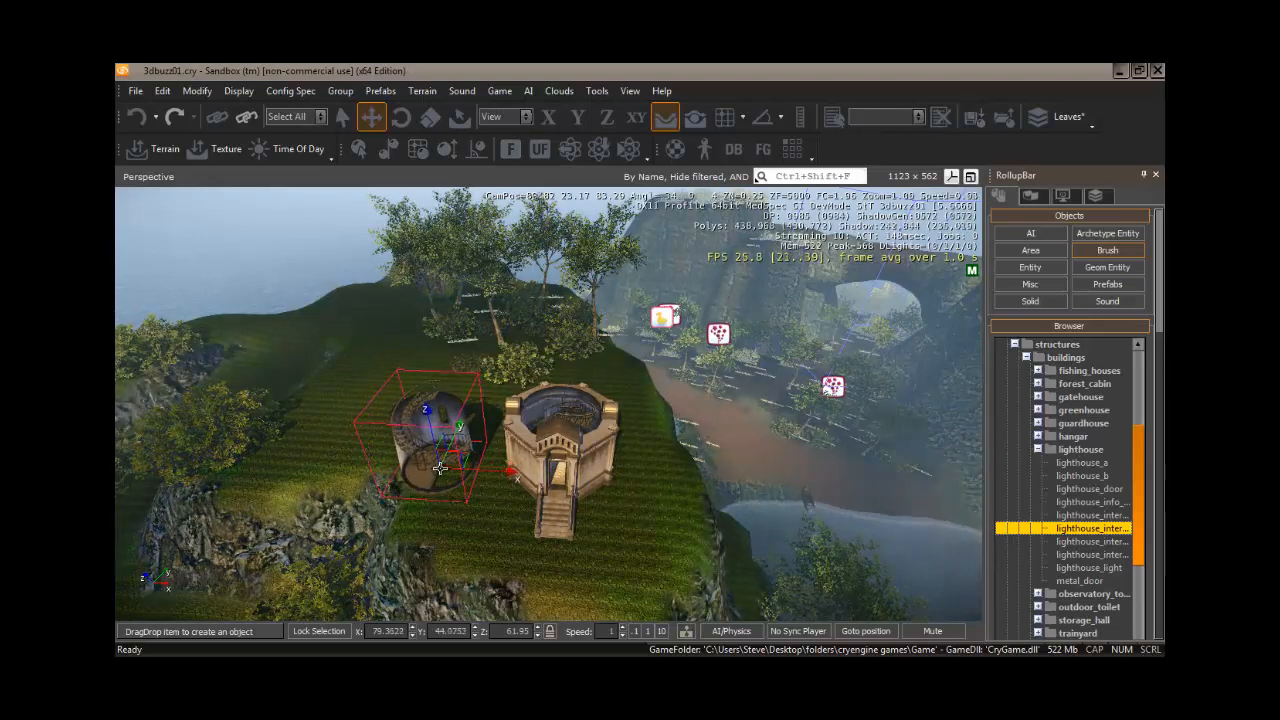
click(440, 467)
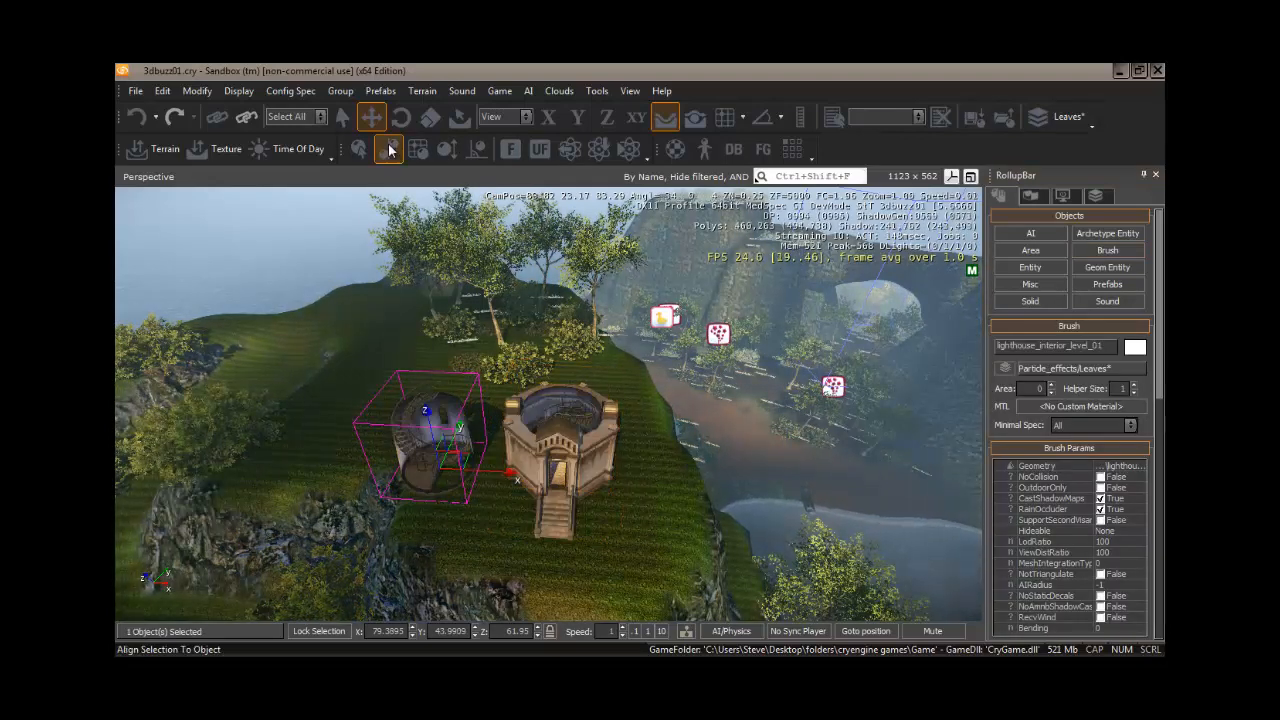
click(579, 413)
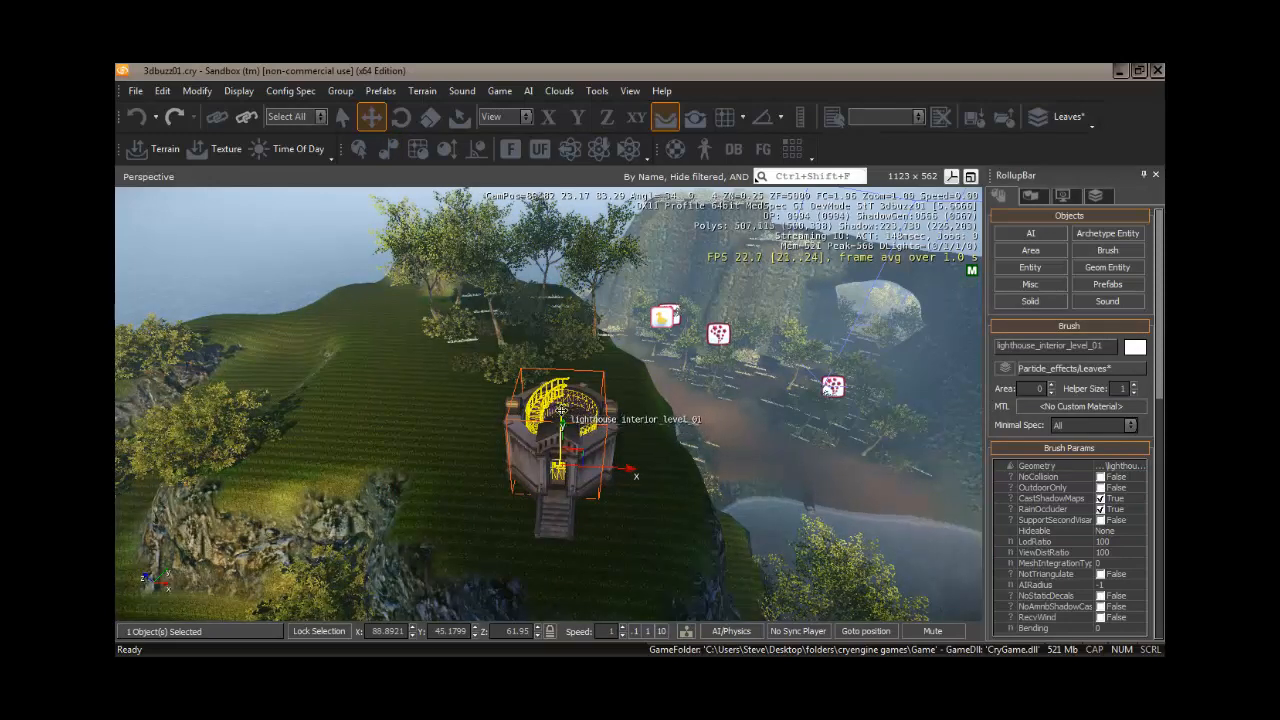
Raise the lighthouse_interior_level brush to about Z 67.5 so its floor and staircase meet the base interior.
drag(560, 410, 560, 382)
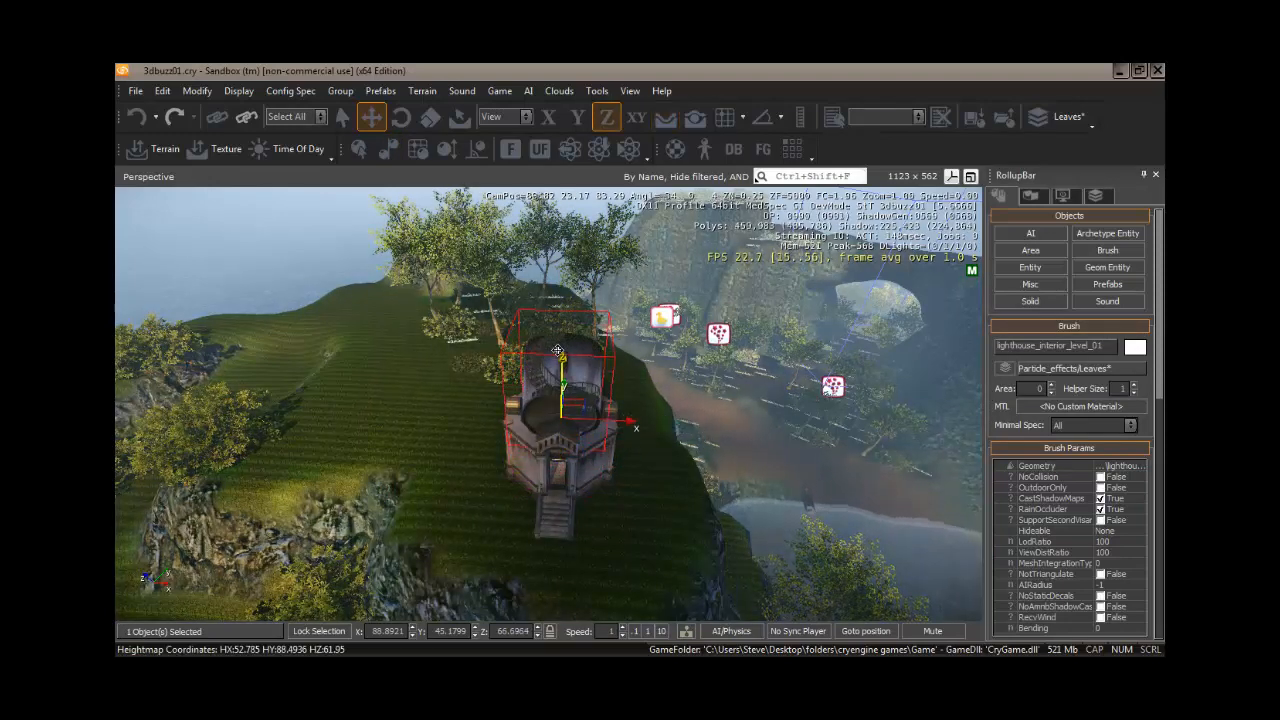
key(w)
right_drag(476, 525, 420, 511)
key(a)
click(637, 633)
key(w)
key(w)
key(w)
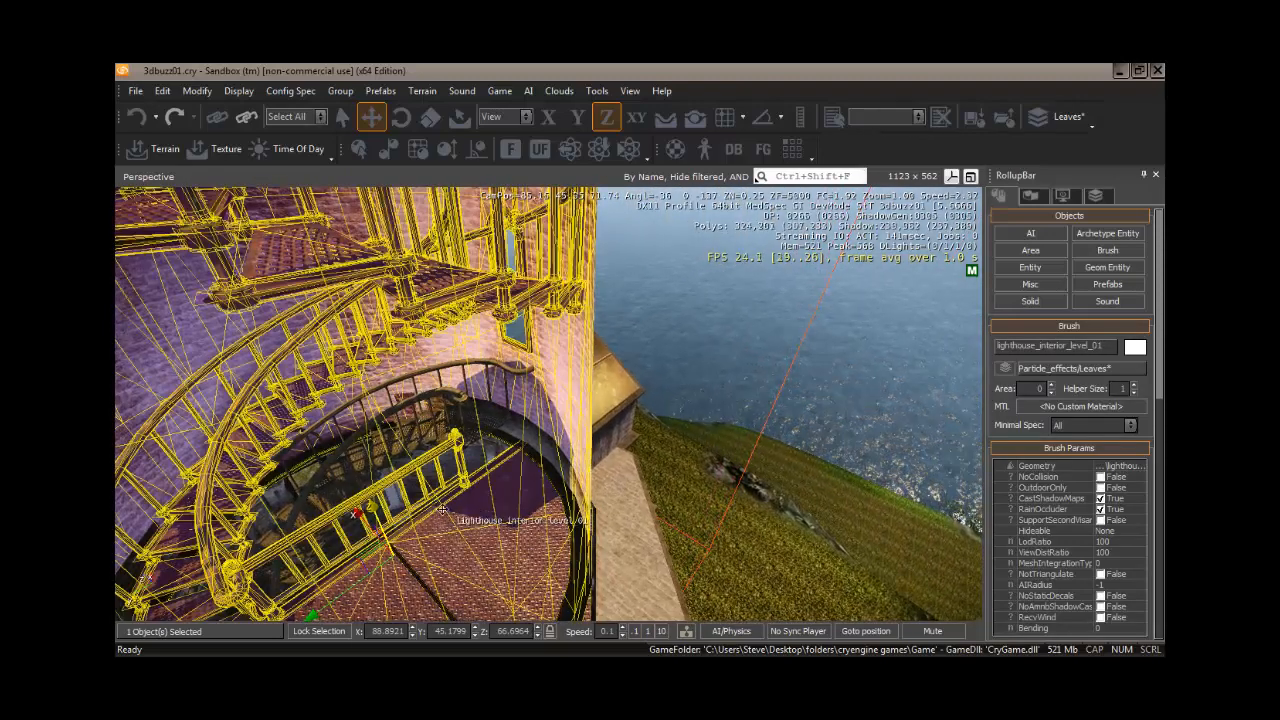
drag(370, 503, 362, 456)
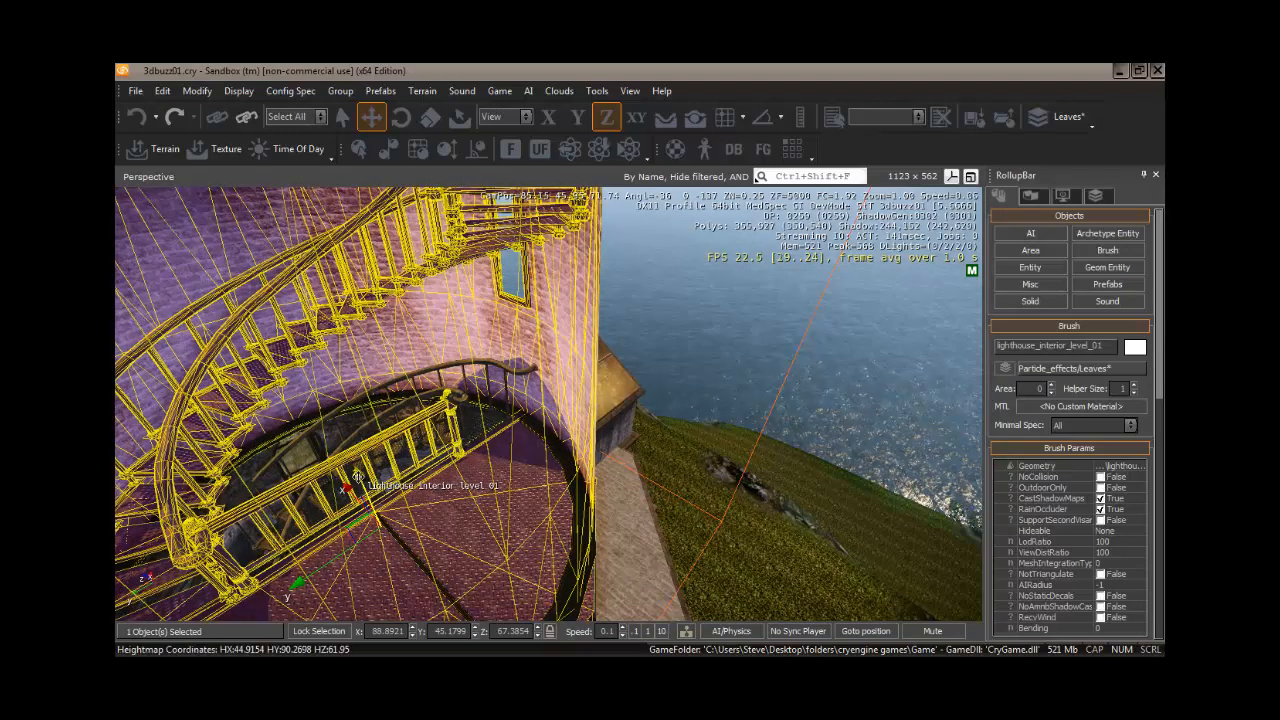
drag(356, 475, 356, 470)
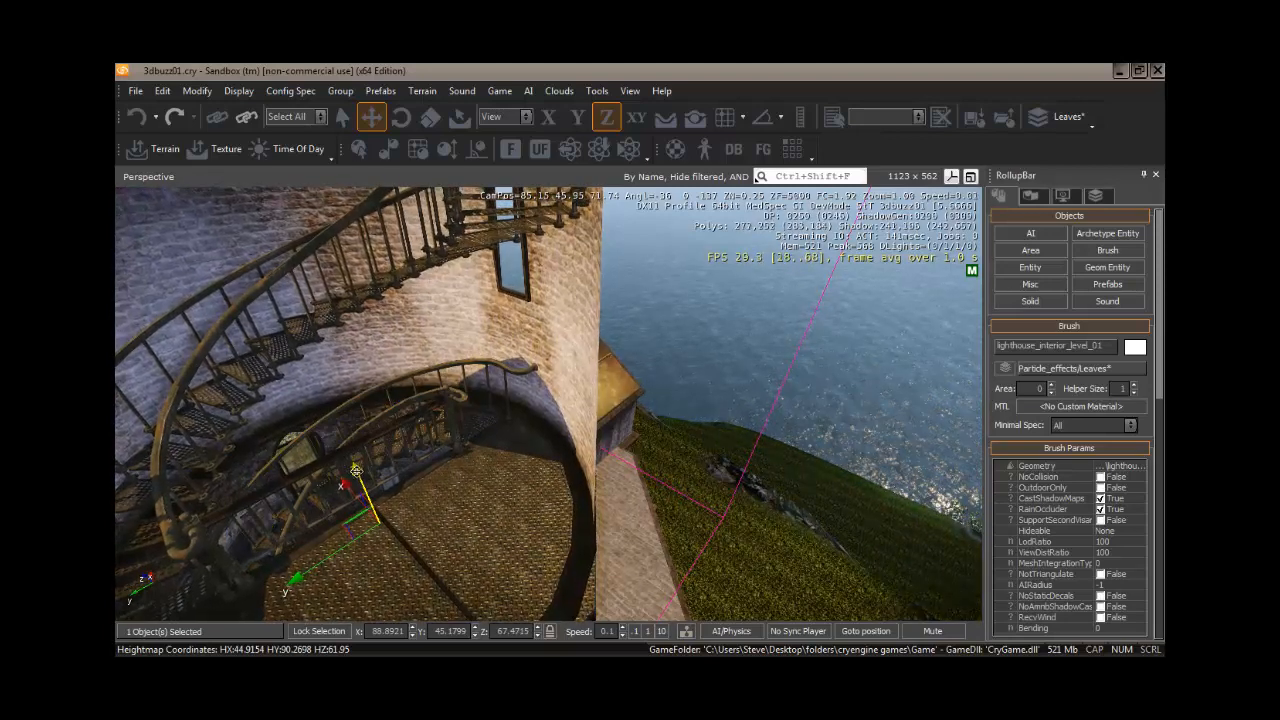
Delete the lighthouse_interior_level, lighthouse_interior_base and lighthouse_a brushes from the clifftop.
key(s)
right_drag(443, 521, 444, 521)
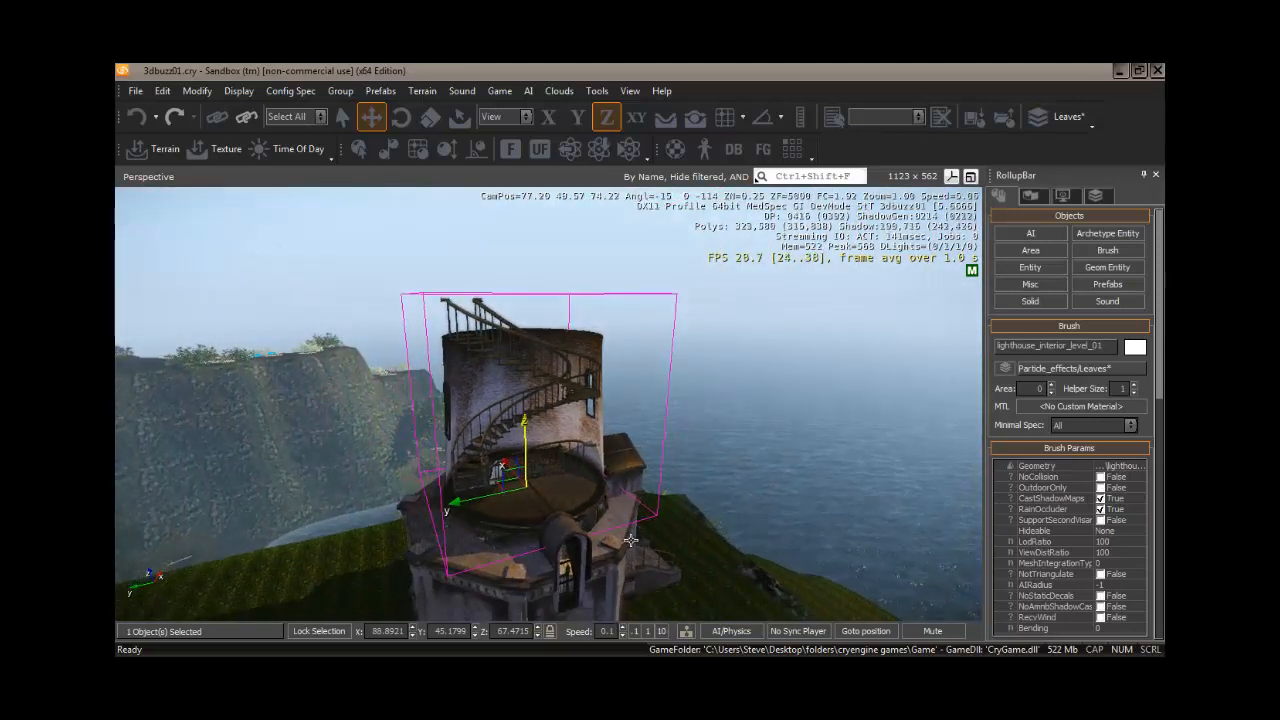
key(s)
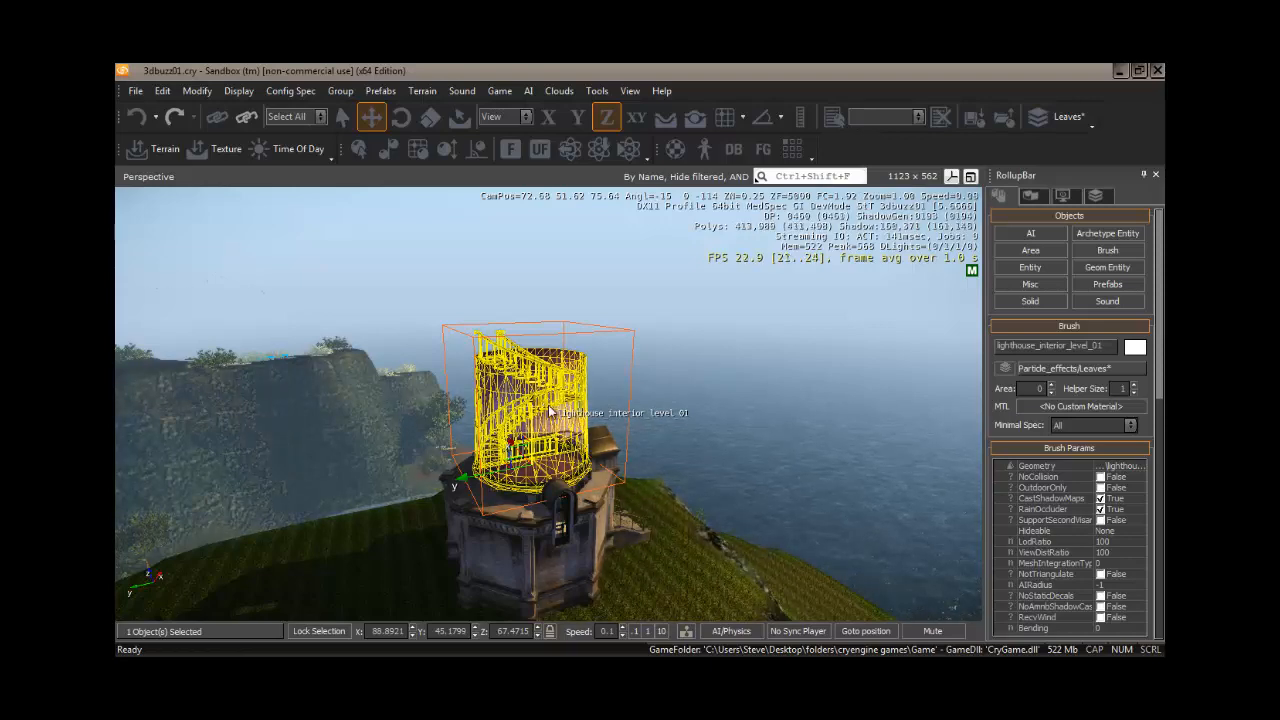
key(Delete)
click(608, 400)
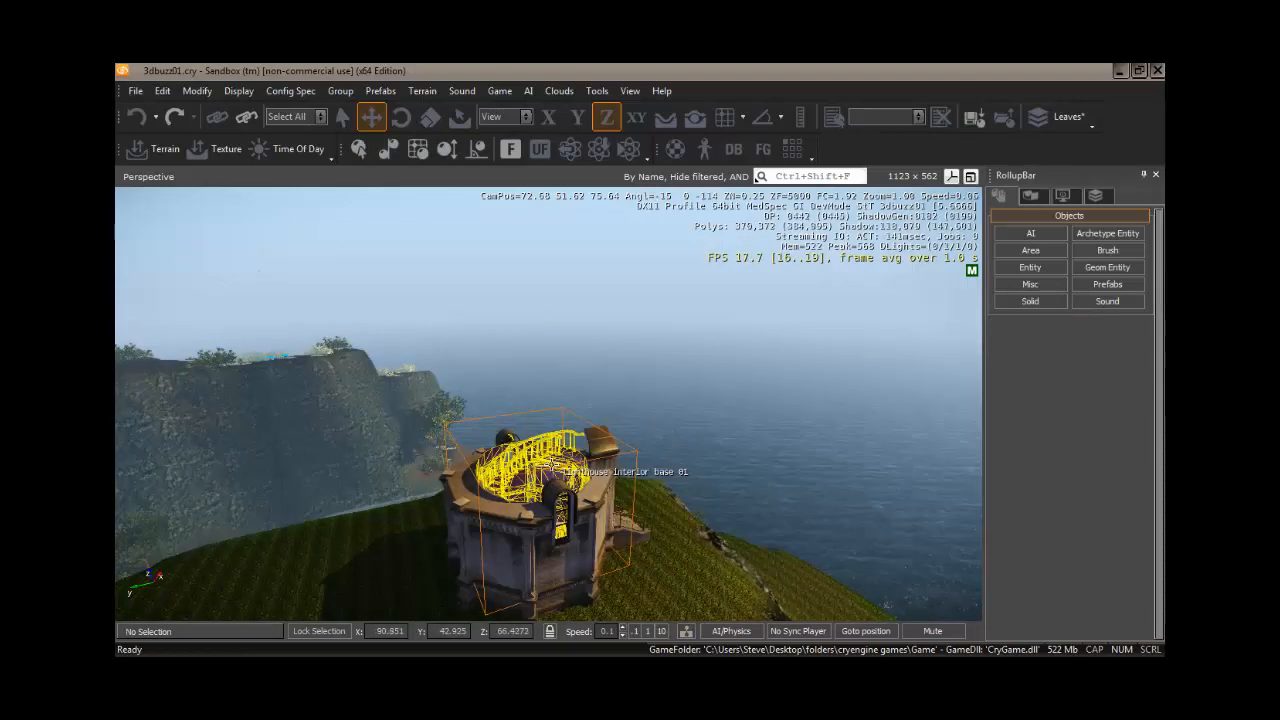
click(552, 466)
key(Delete)
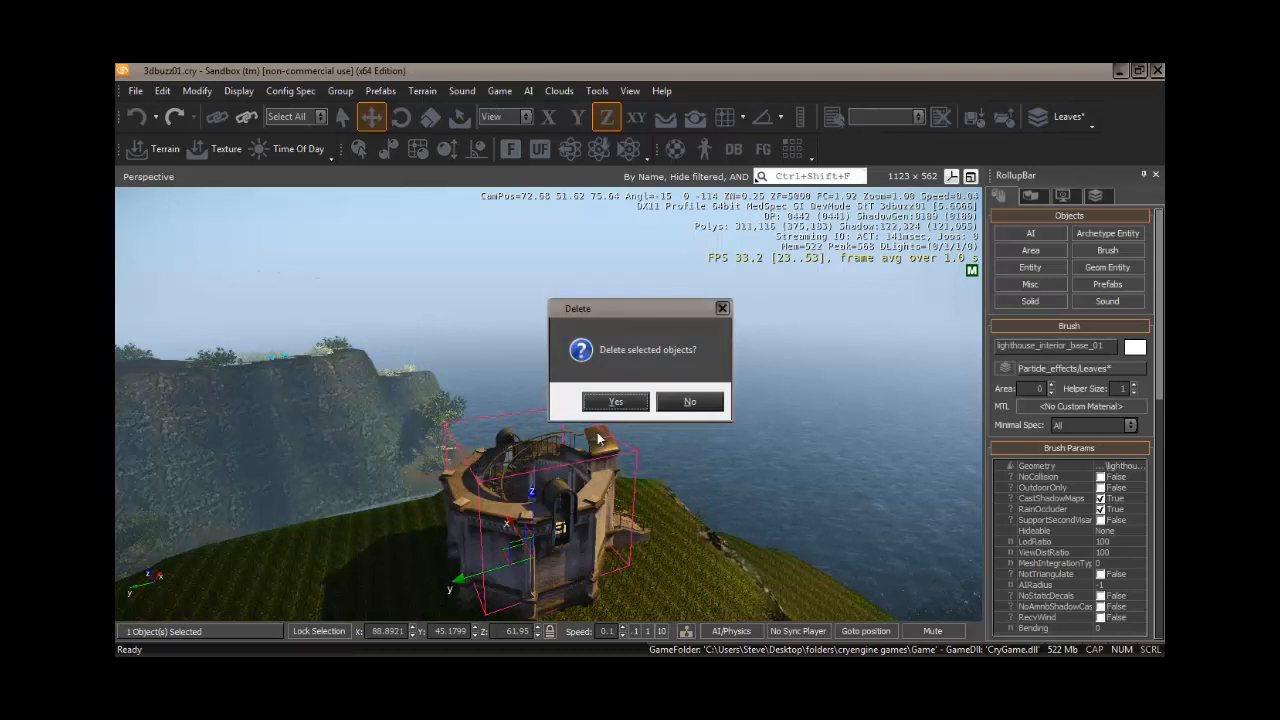
click(615, 402)
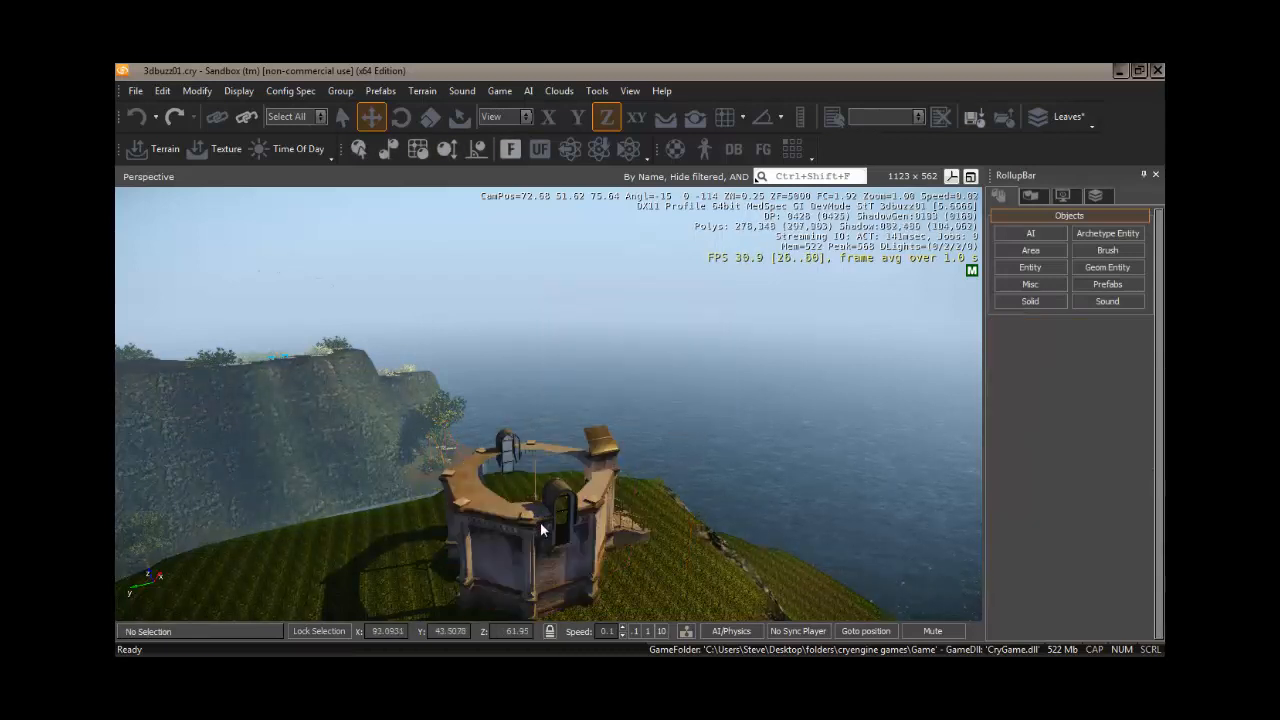
key(Delete)
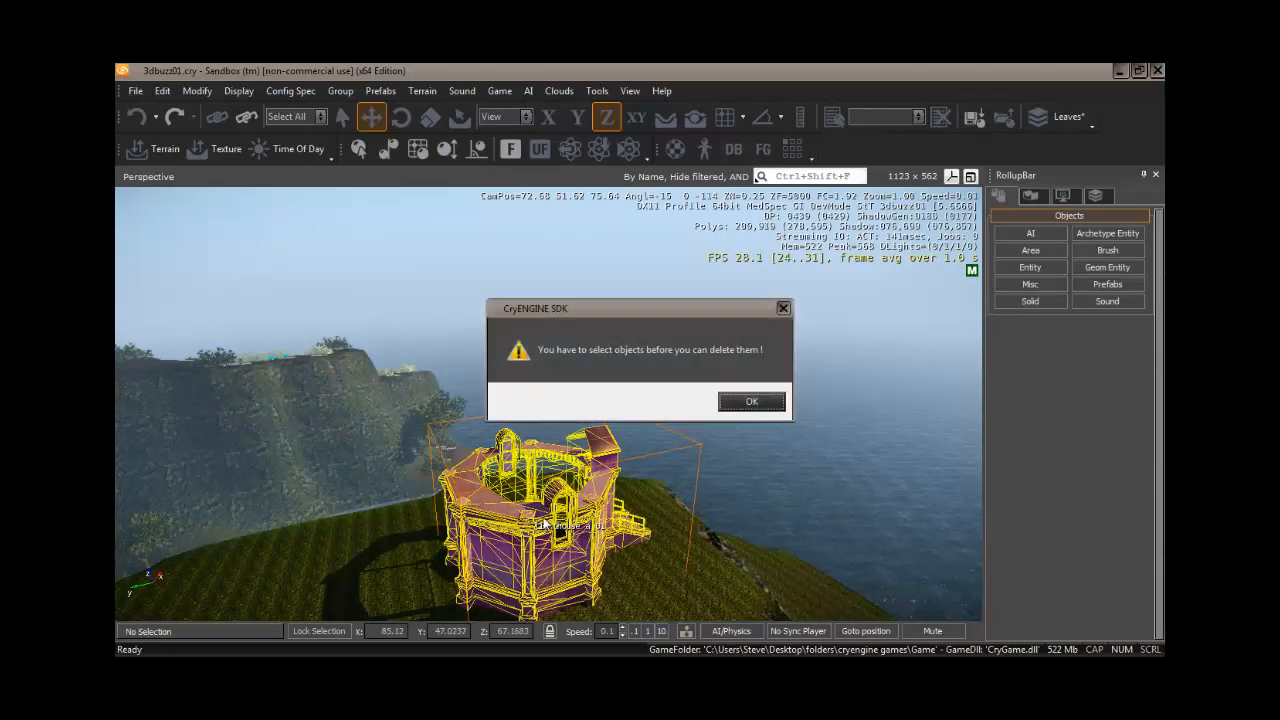
click(749, 402)
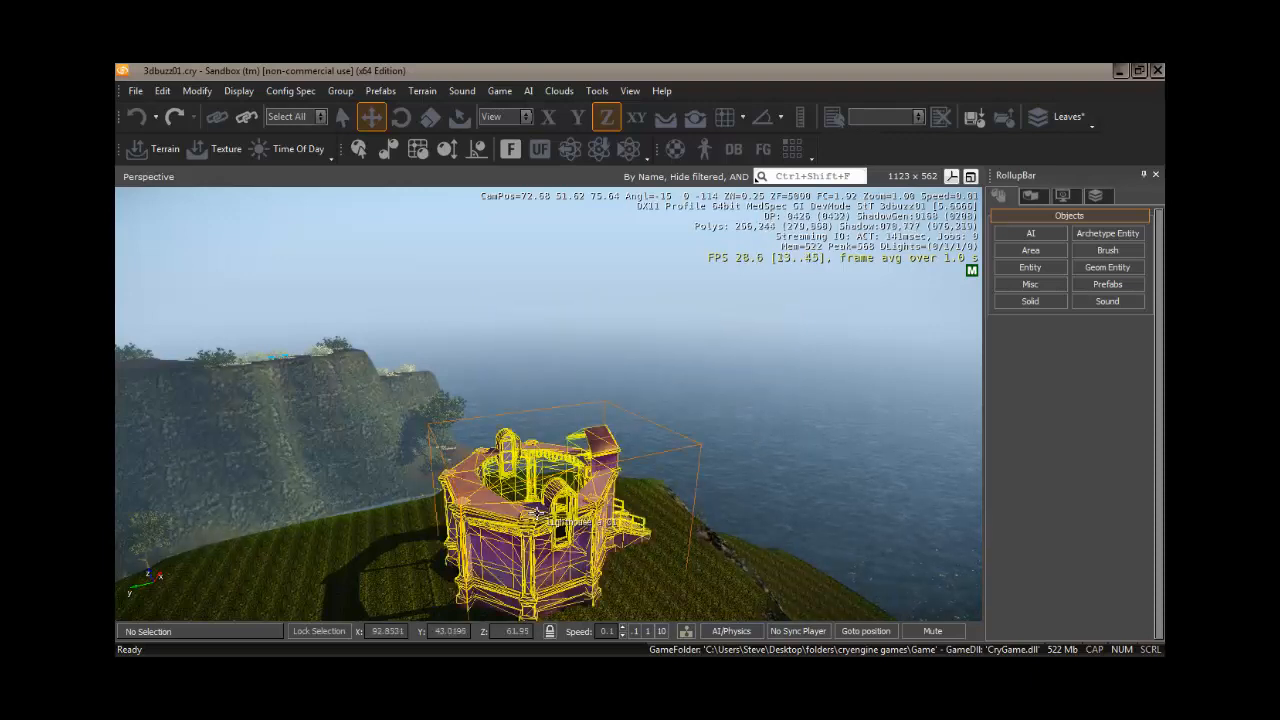
click(543, 522)
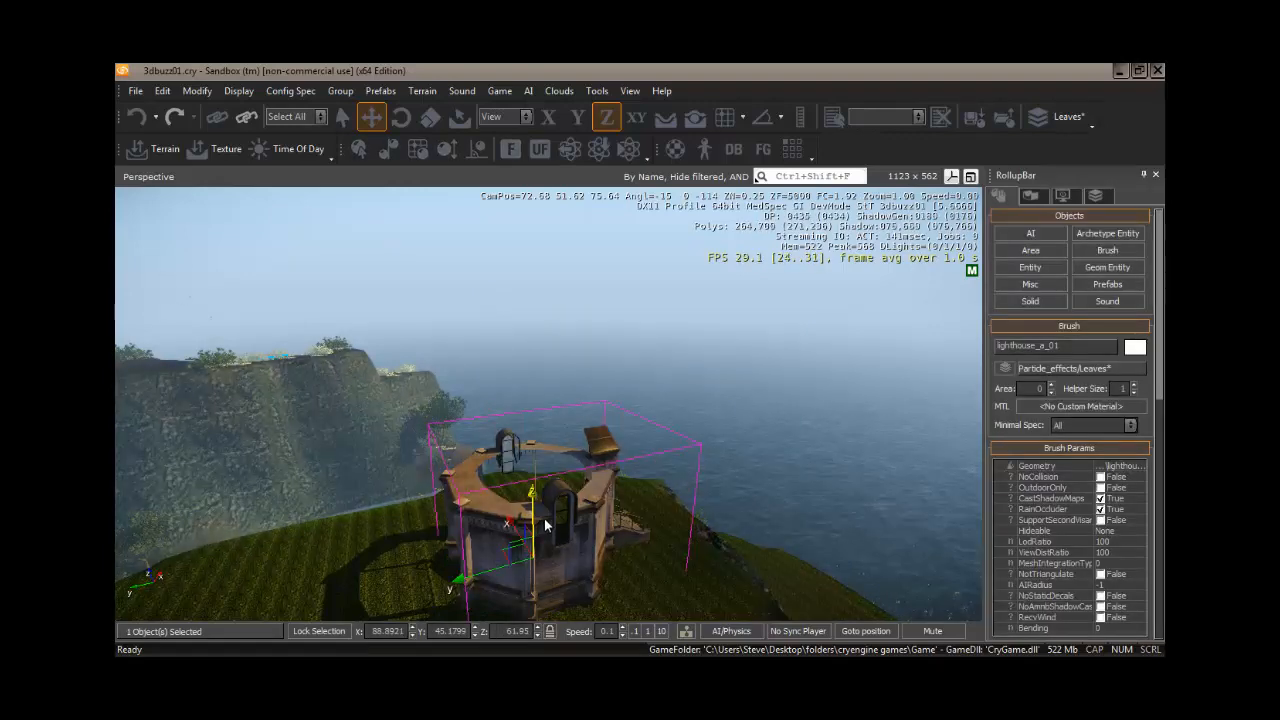
key(Delete)
click(616, 400)
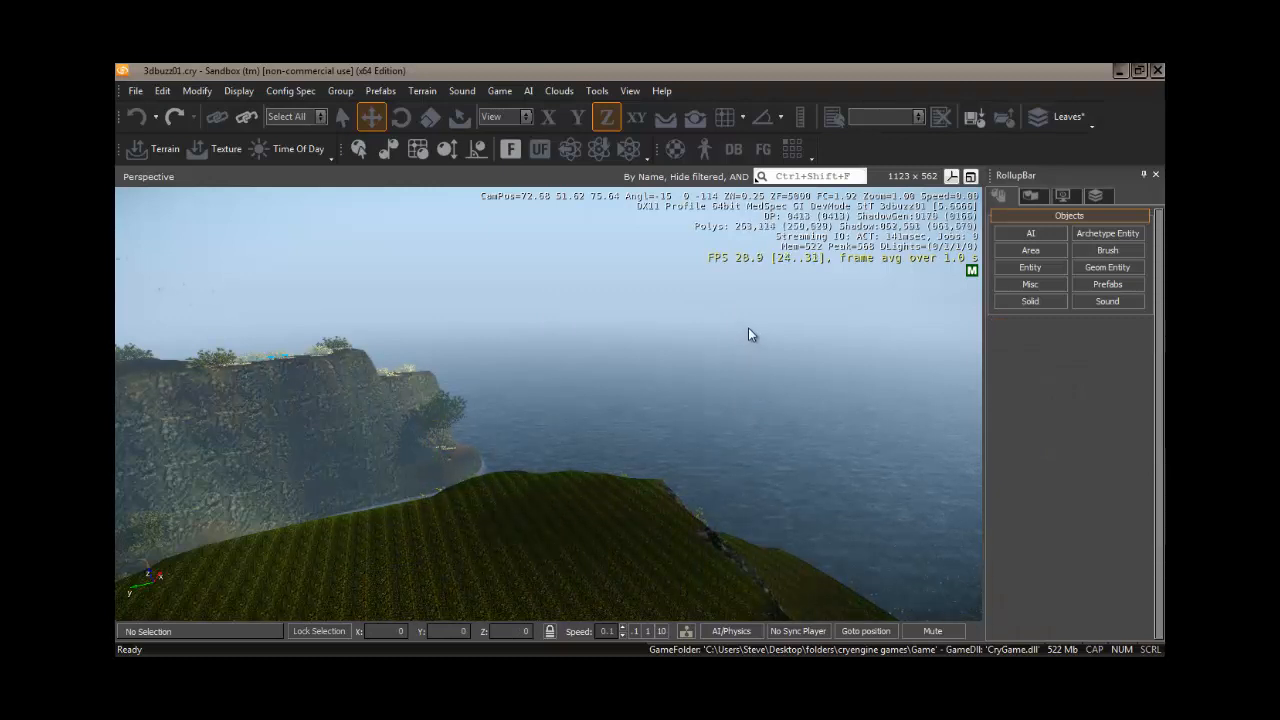
Load the prefabs\props.xml library into the database's Prefabs Library and expand its houses folder.
click(735, 150)
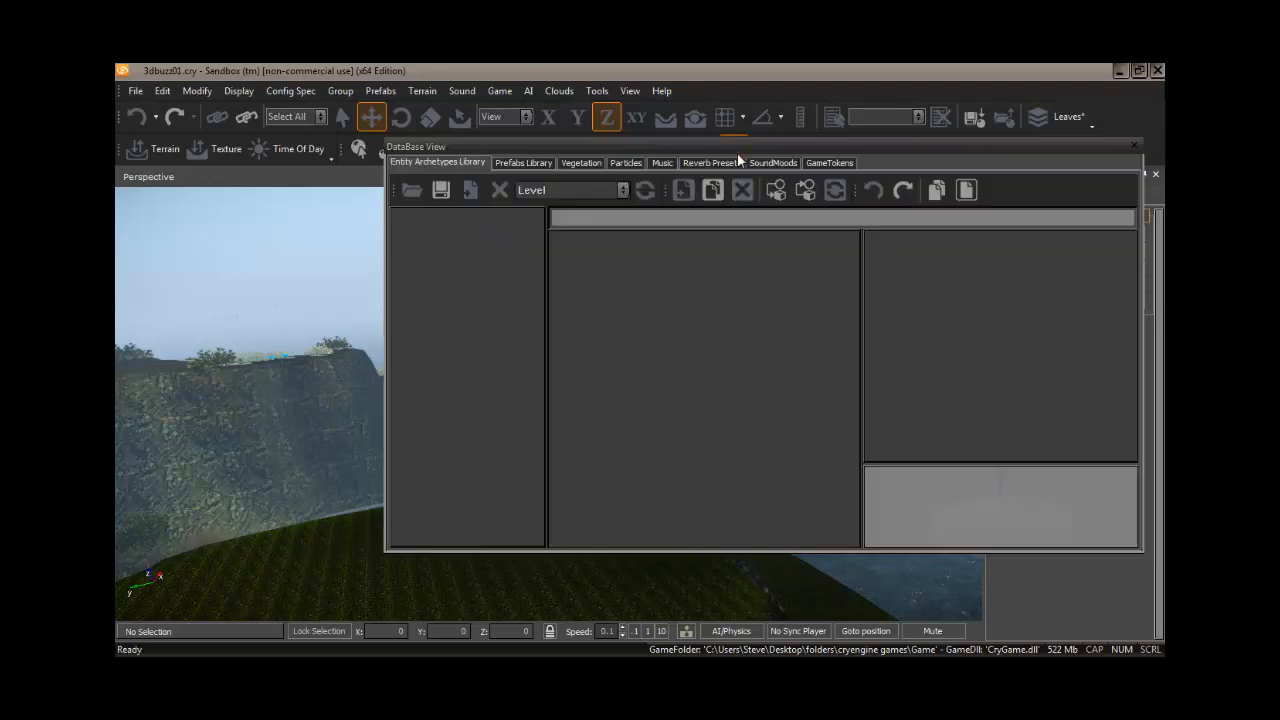
drag(663, 145, 503, 136)
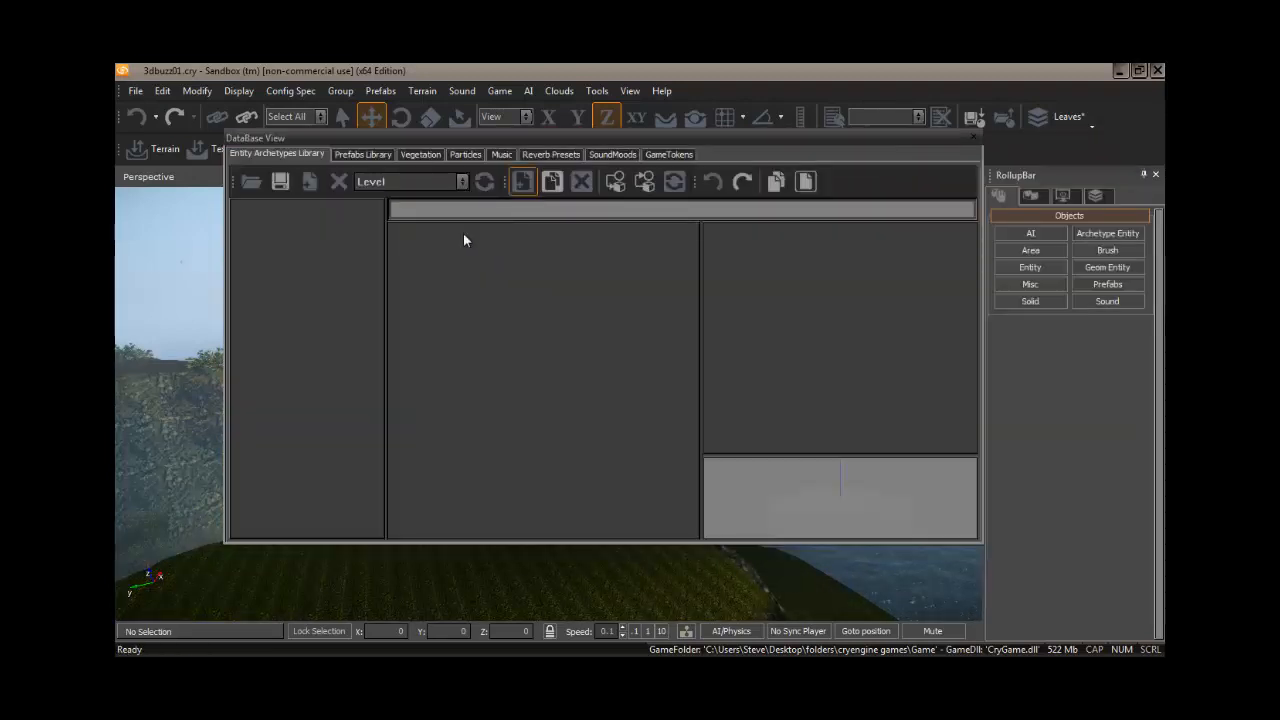
click(364, 155)
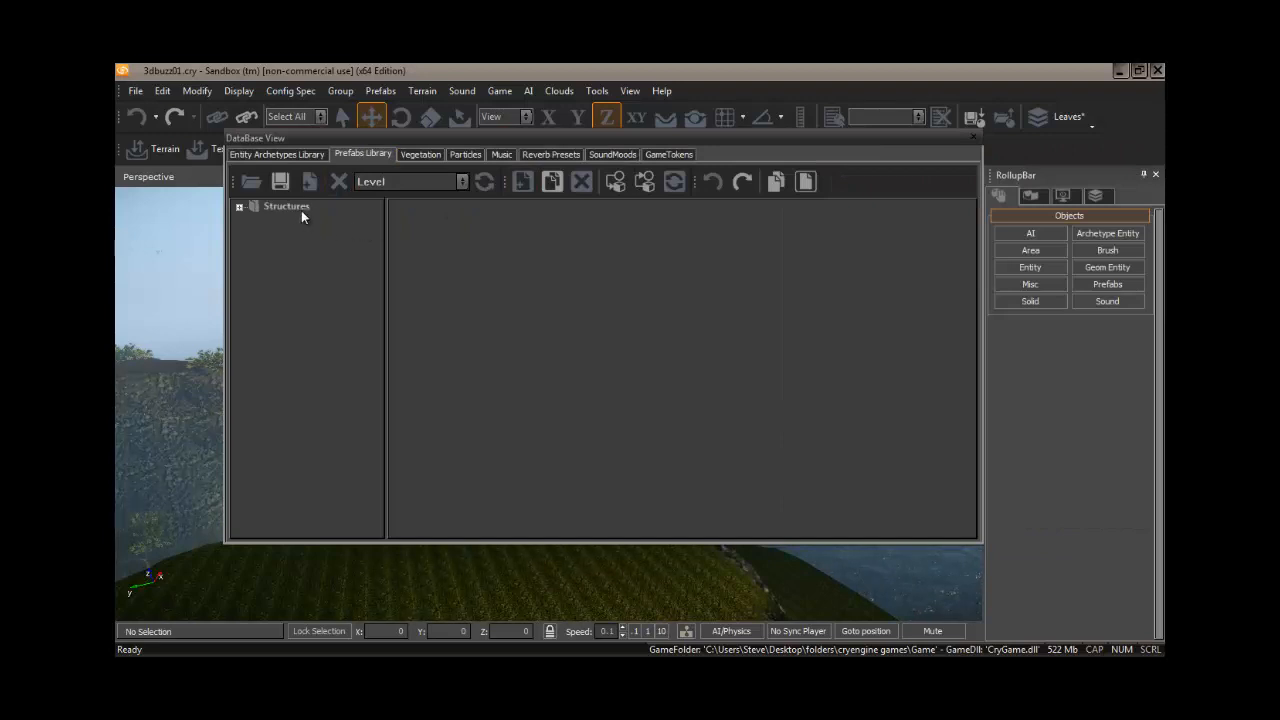
click(258, 183)
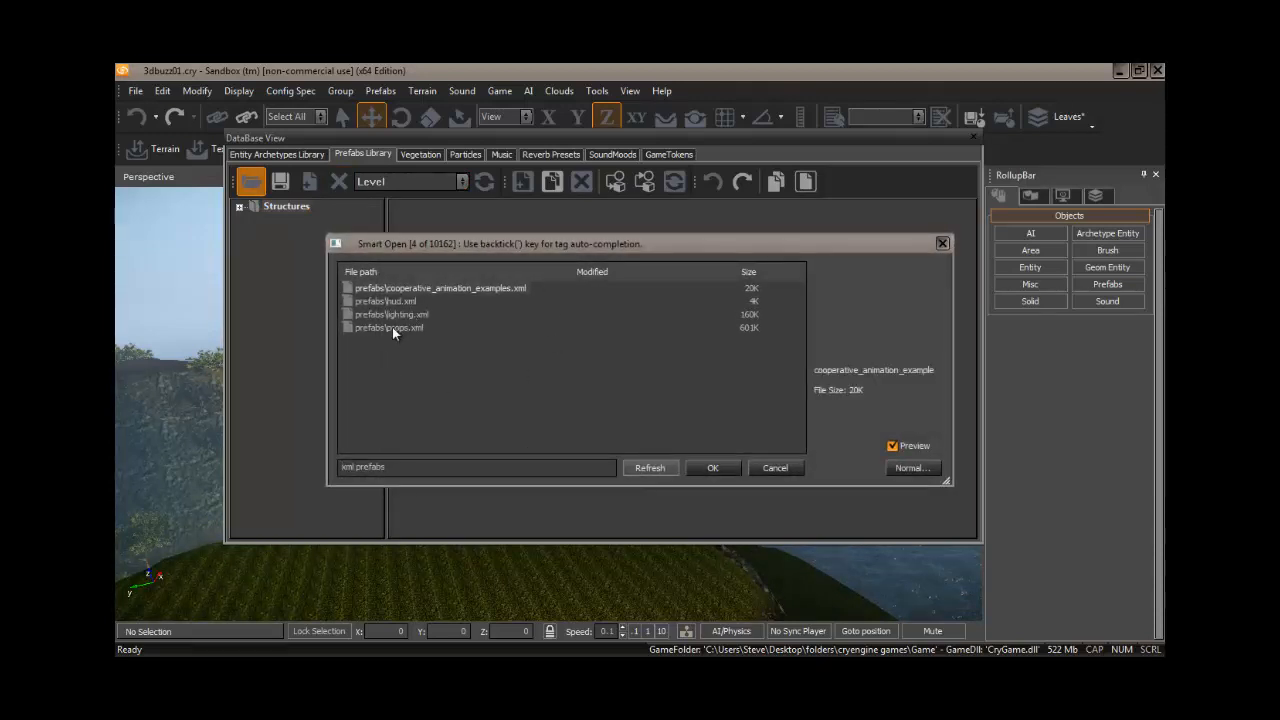
click(403, 328)
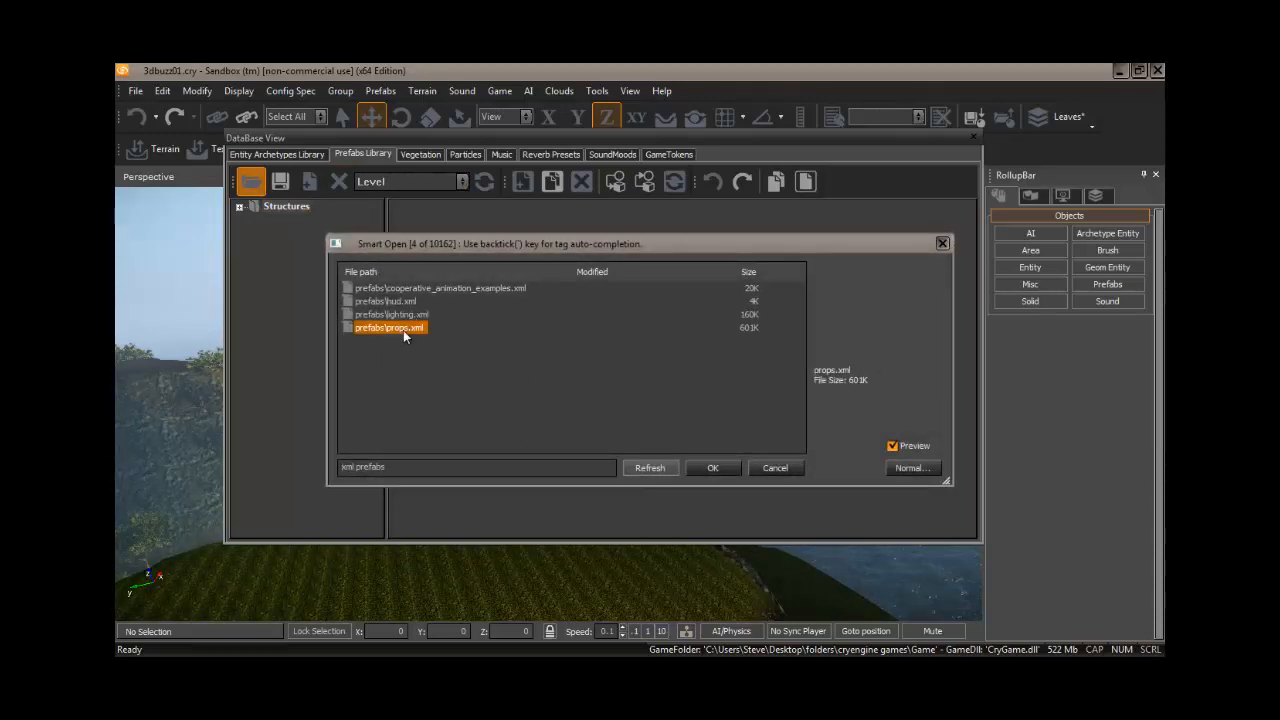
click(729, 472)
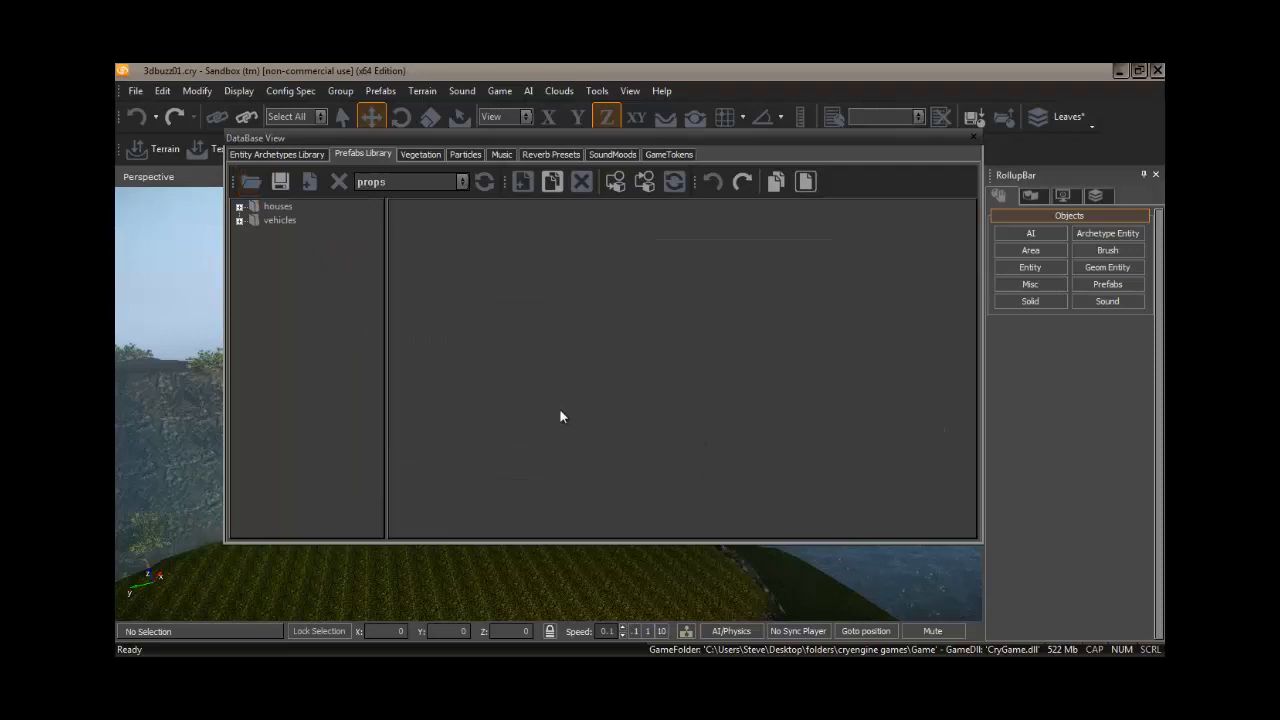
click(241, 206)
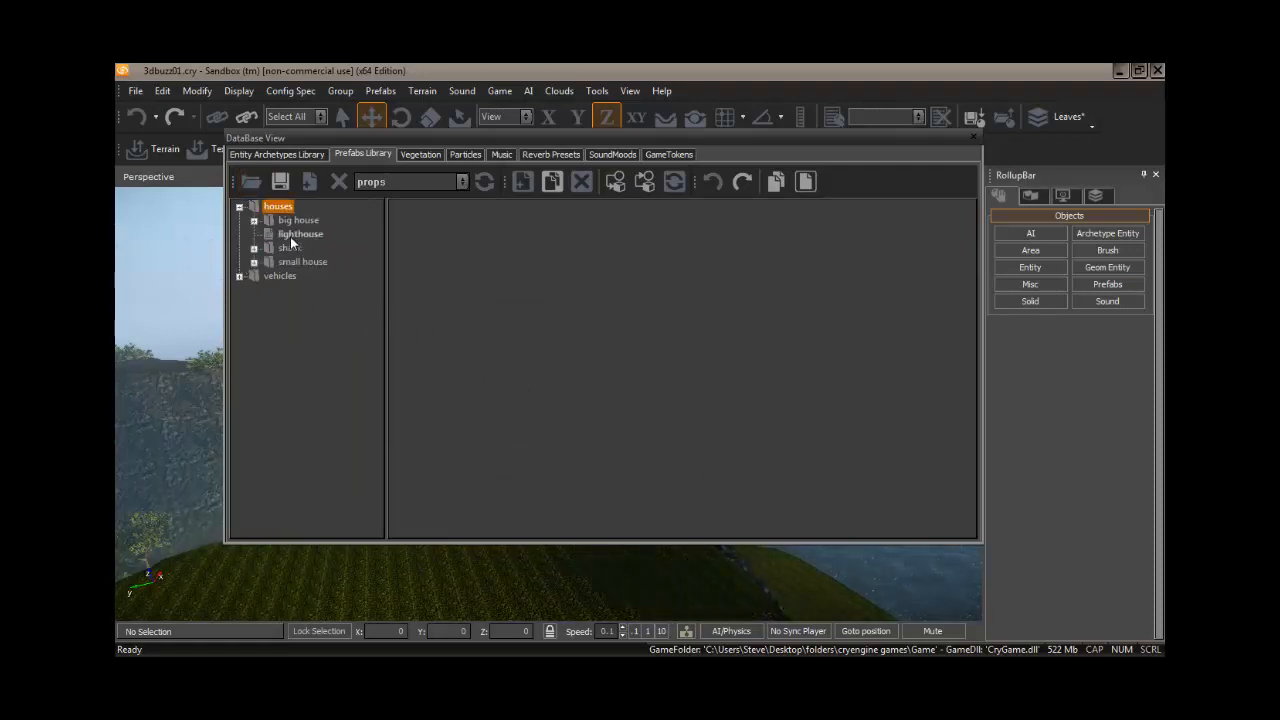
Place the lighthouse prefab from the houses folder on the clifftop at about X 82.6, Y 39.7.
drag(540, 140, 1007, 175)
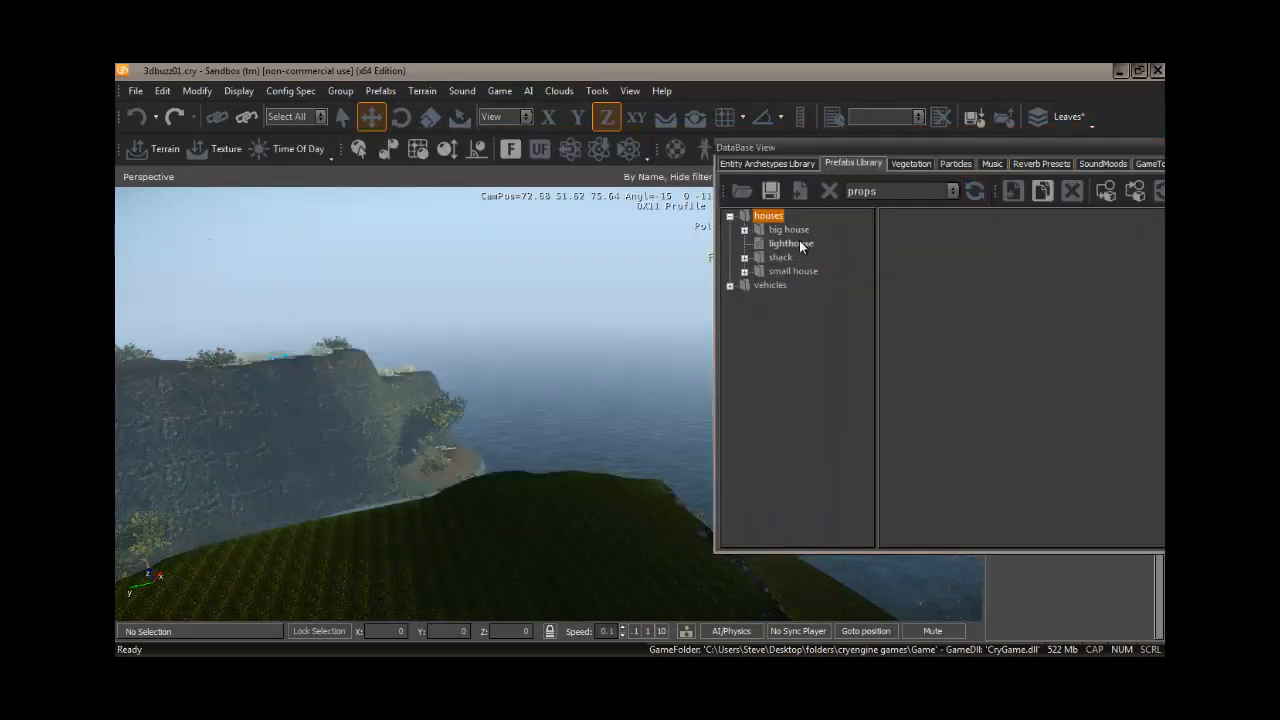
drag(800, 246, 619, 406)
drag(842, 271, 802, 242)
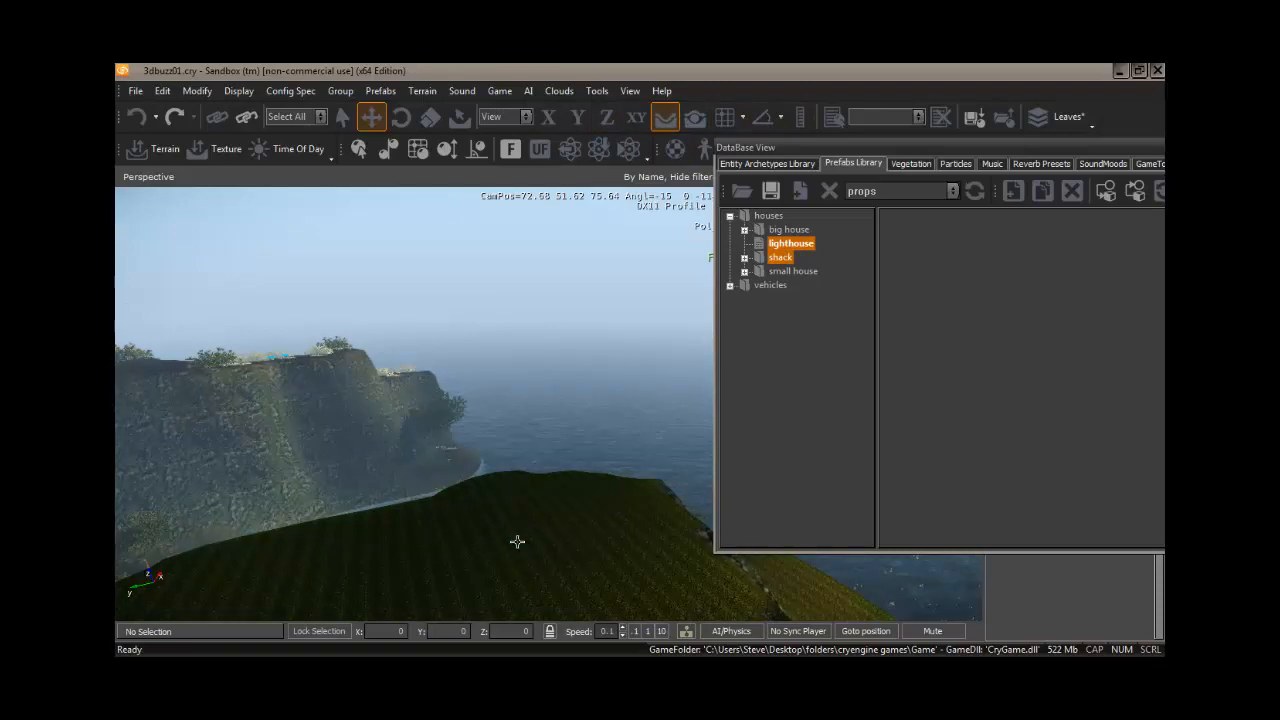
drag(517, 541, 695, 608)
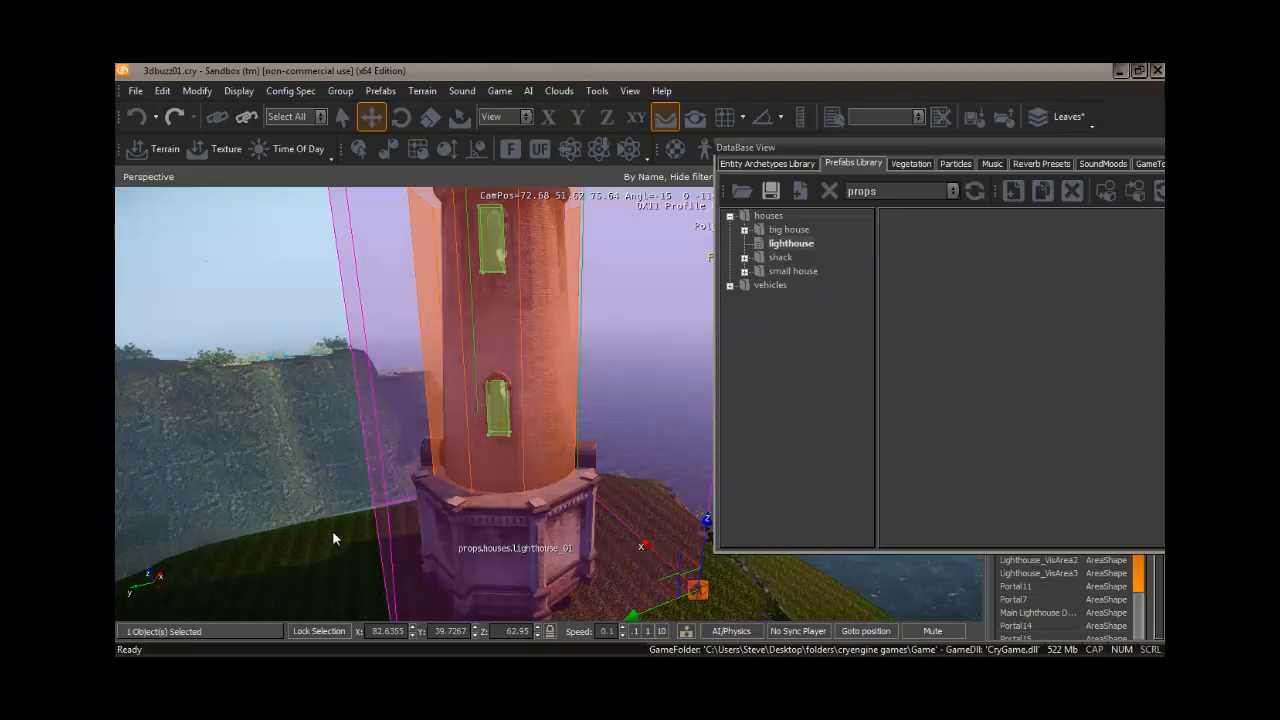
Clear the database window away from the viewport and set the camera speed to 1.
key(a)
right_drag(279, 529, 291, 530)
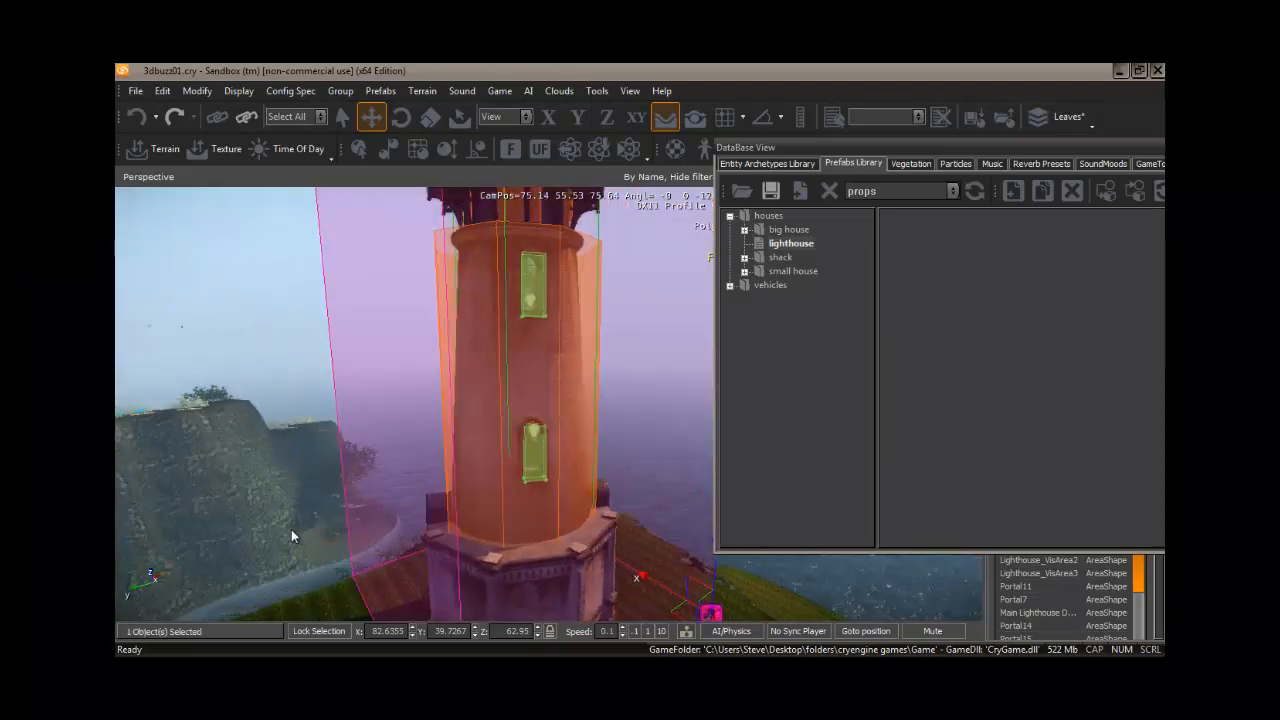
key(a)
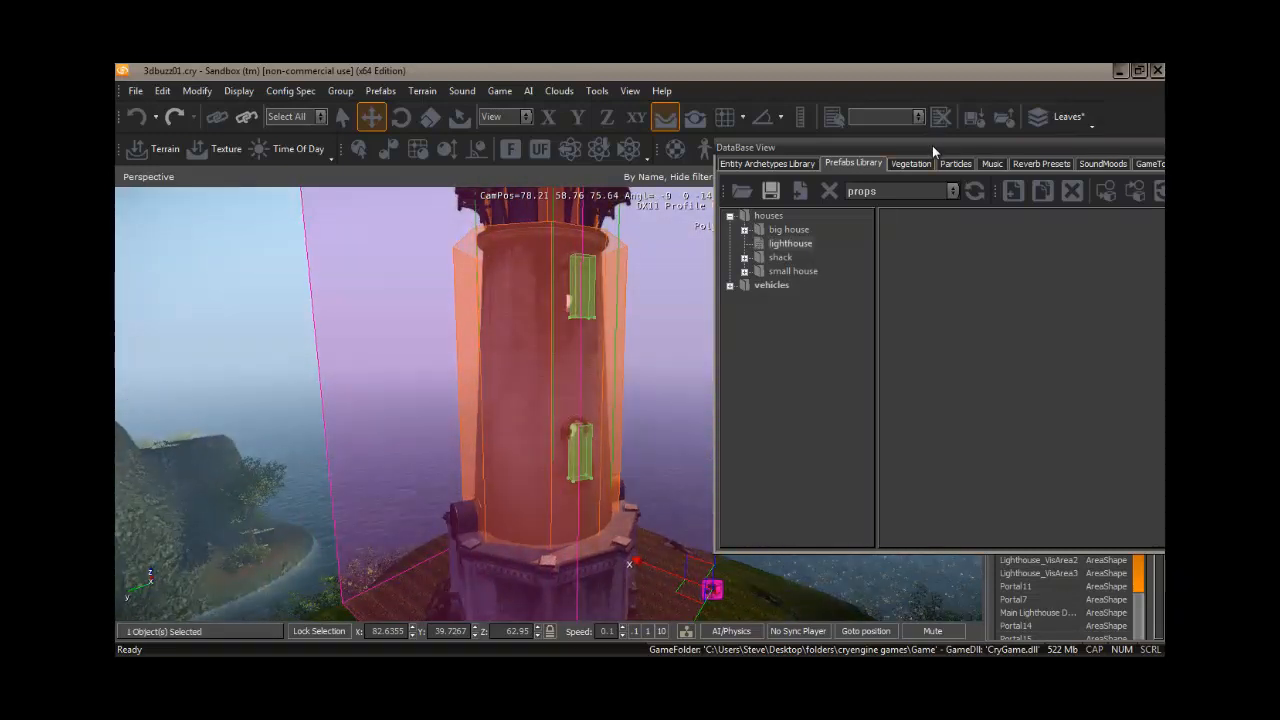
drag(930, 145, 1039, 161)
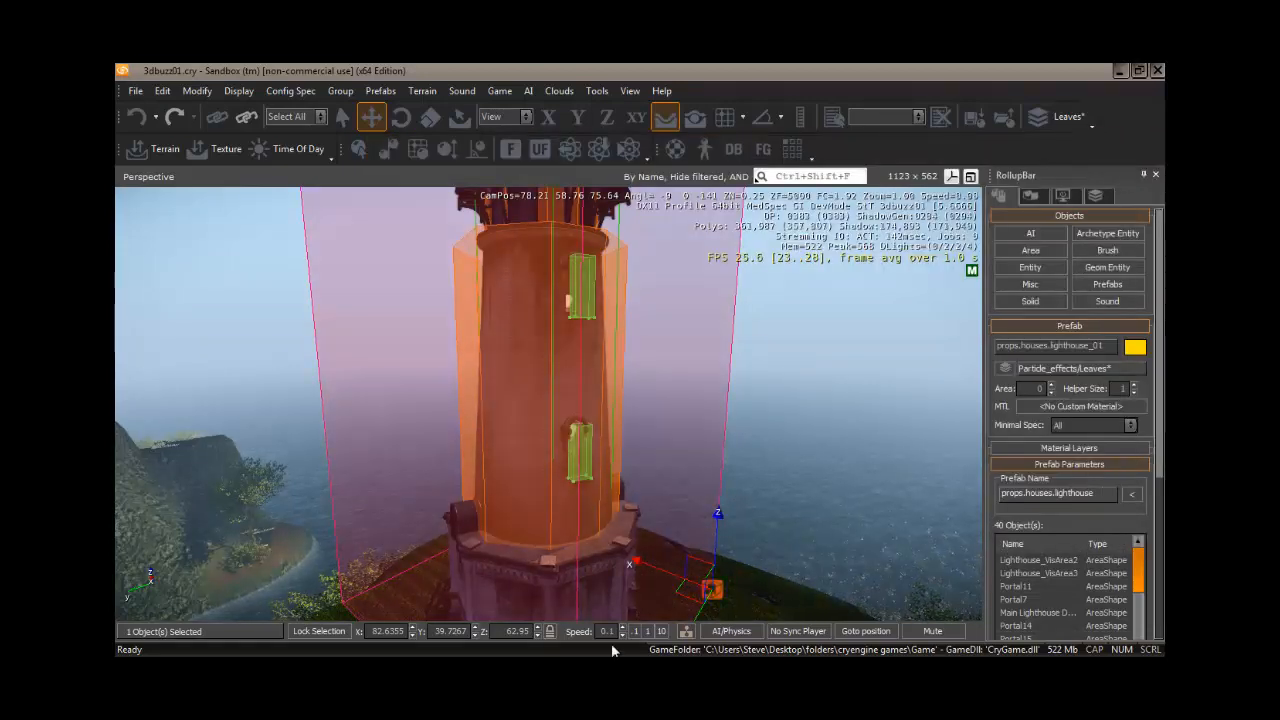
click(647, 631)
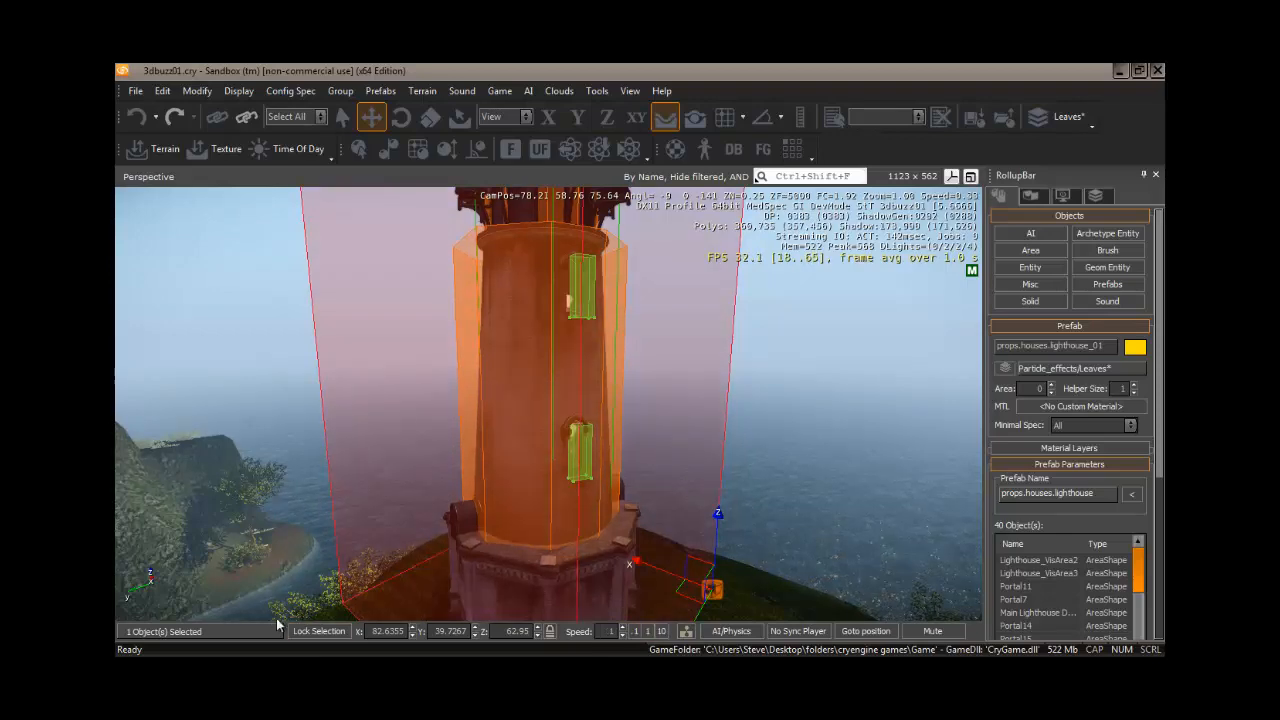
Lower the lighthouse prefab to about Z 61.8 so its base sits down on the clifftop terrain.
key(w)
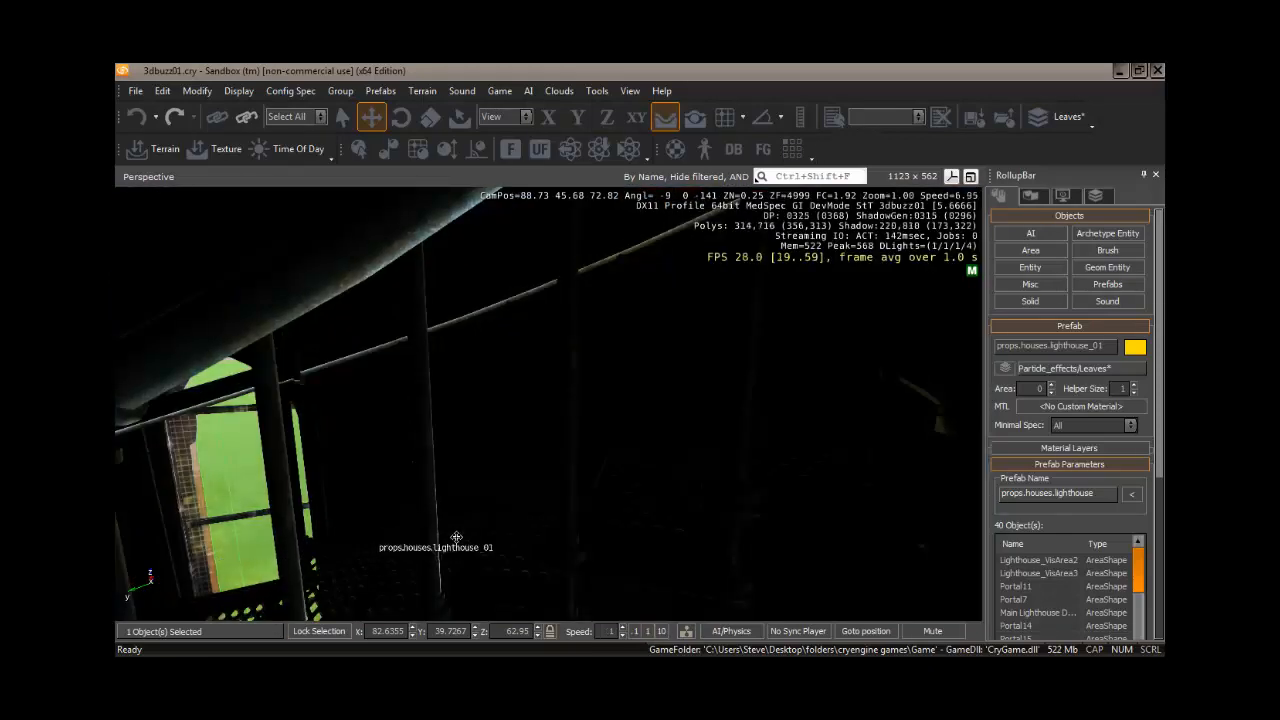
key(s)
key(a)
mouse_move(550, 551)
right_down()
mouse_move(562, 550)
mouse_move(543, 549)
right_up()
key(a)
key(s)
key(w)
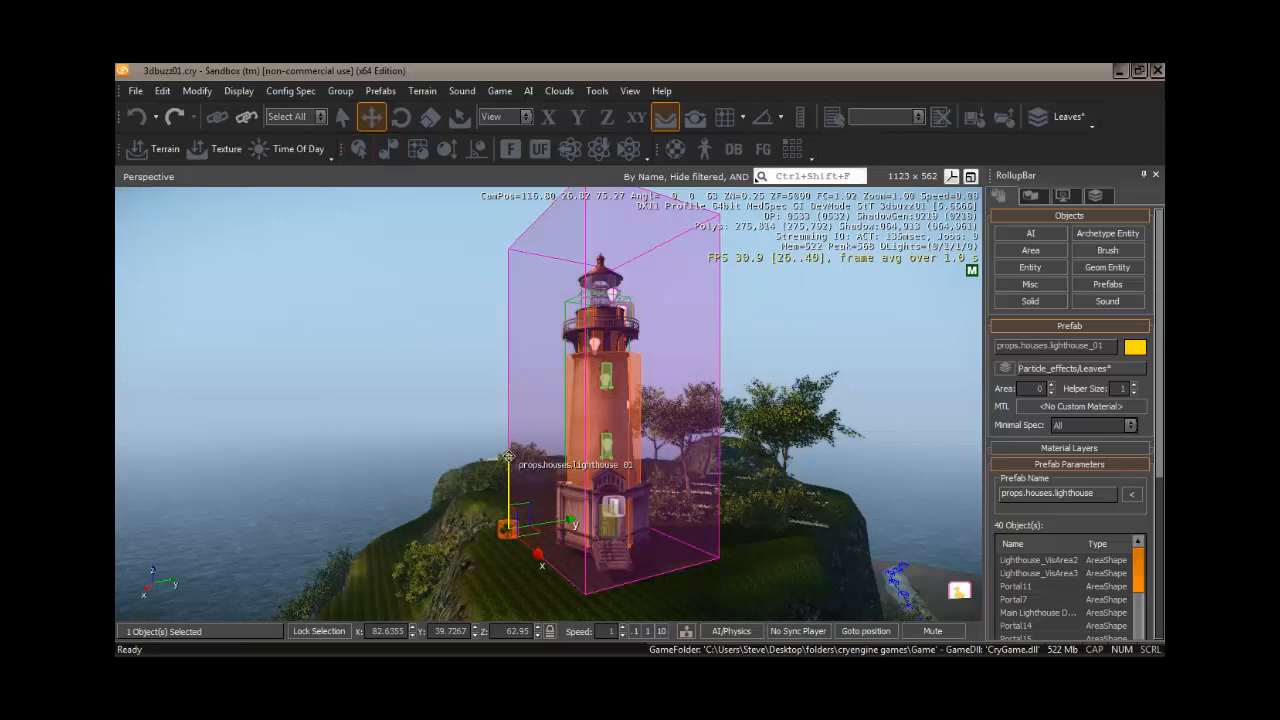
drag(510, 458, 511, 468)
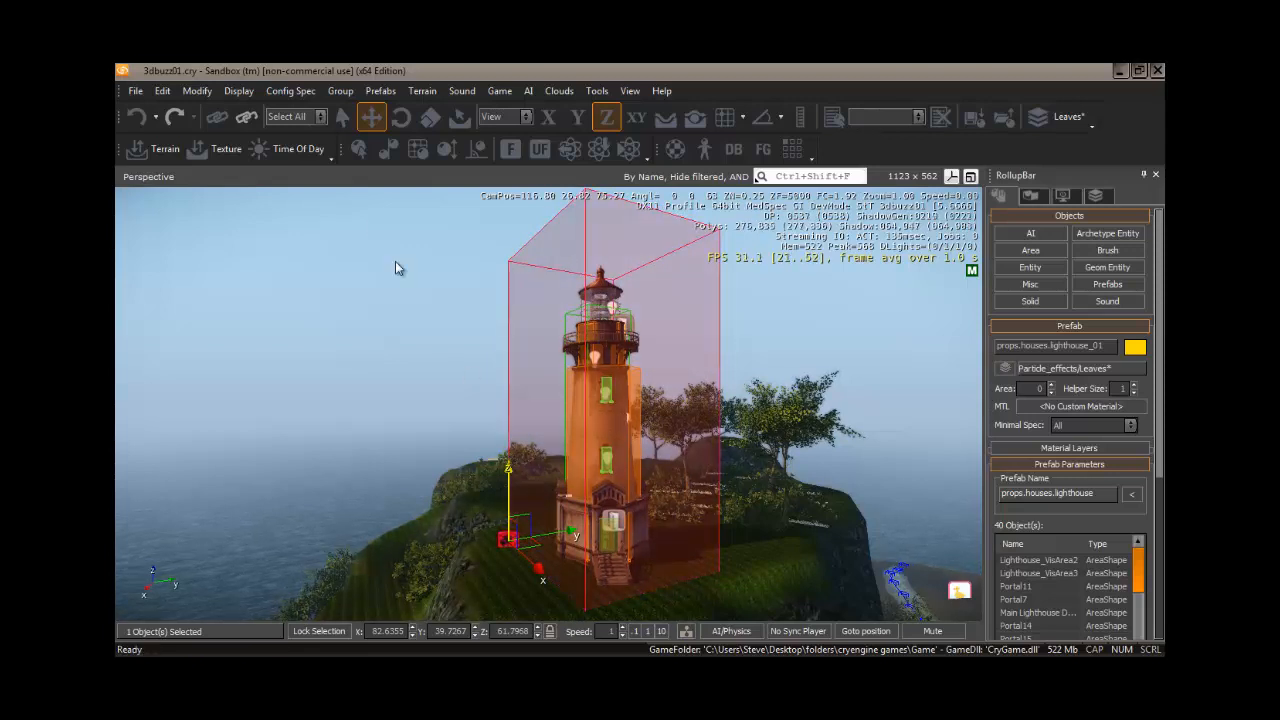
Rotate the lighthouse prefab to about 151° around Z and move it to about X 97.1, Y 51.1.
click(400, 117)
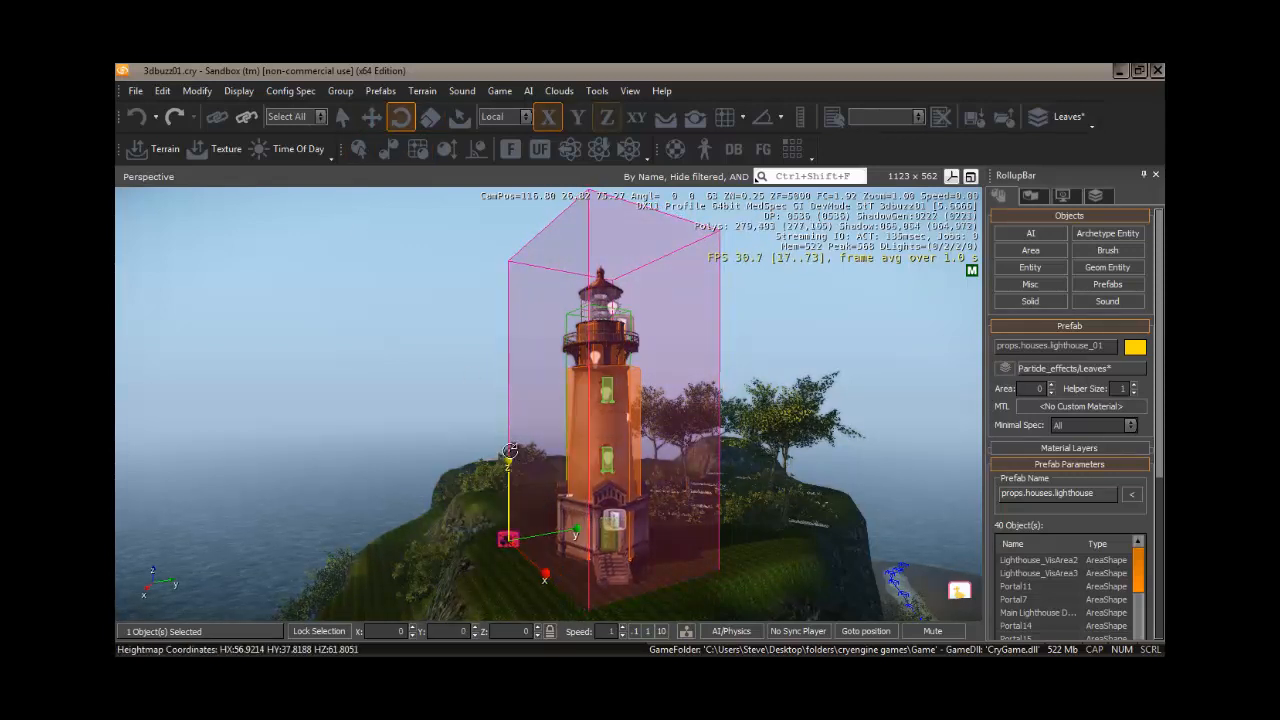
drag(508, 462, 490, 338)
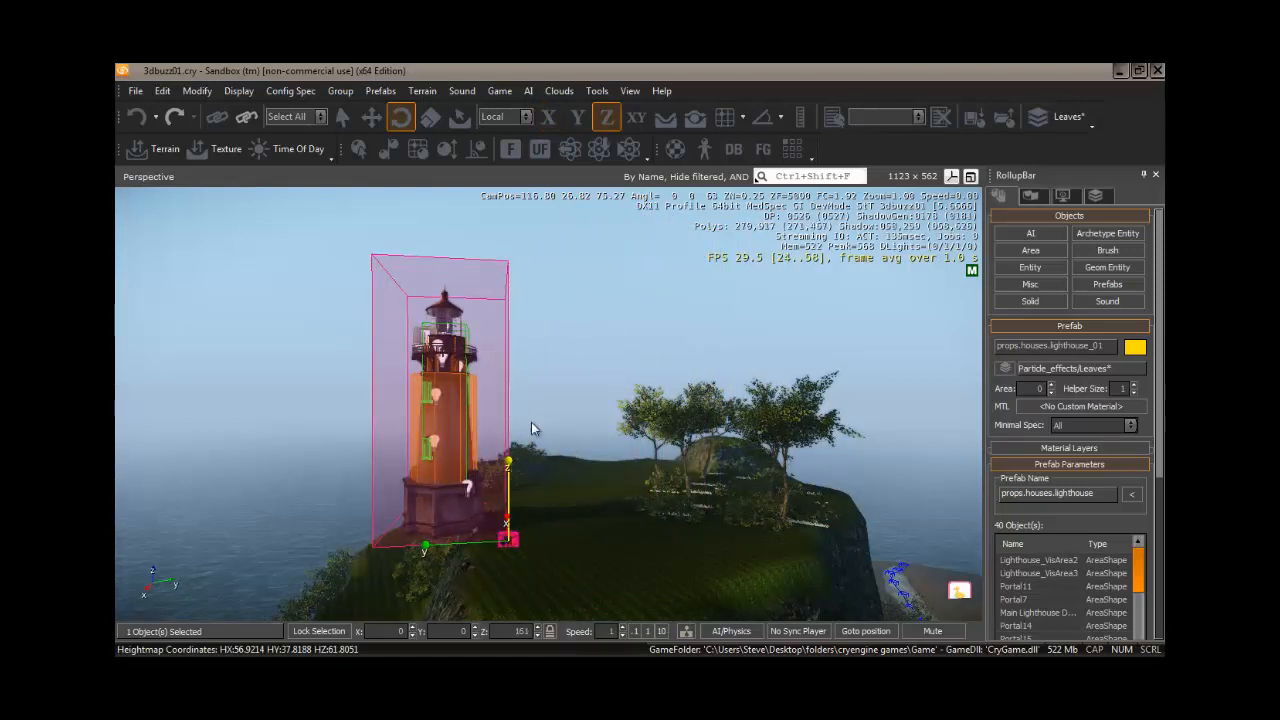
click(371, 117)
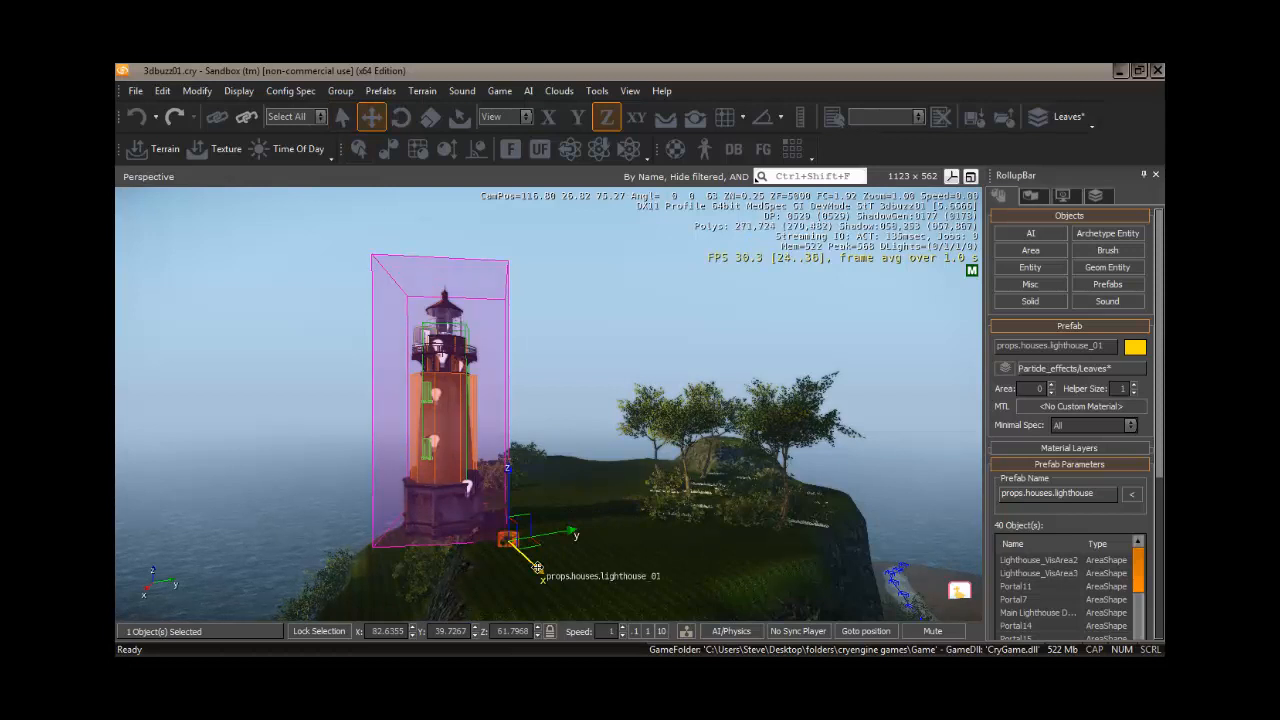
drag(537, 575, 751, 586)
Test the level in game mode from the grass near the lighthouse, approach its entrance steps, and return to editing.
mouse_move(484, 562)
right_down()
mouse_move(516, 561)
mouse_move(484, 562)
mouse_move(514, 577)
mouse_move(464, 554)
mouse_move(488, 562)
right_up()
key(w)
key(w)
key(s)
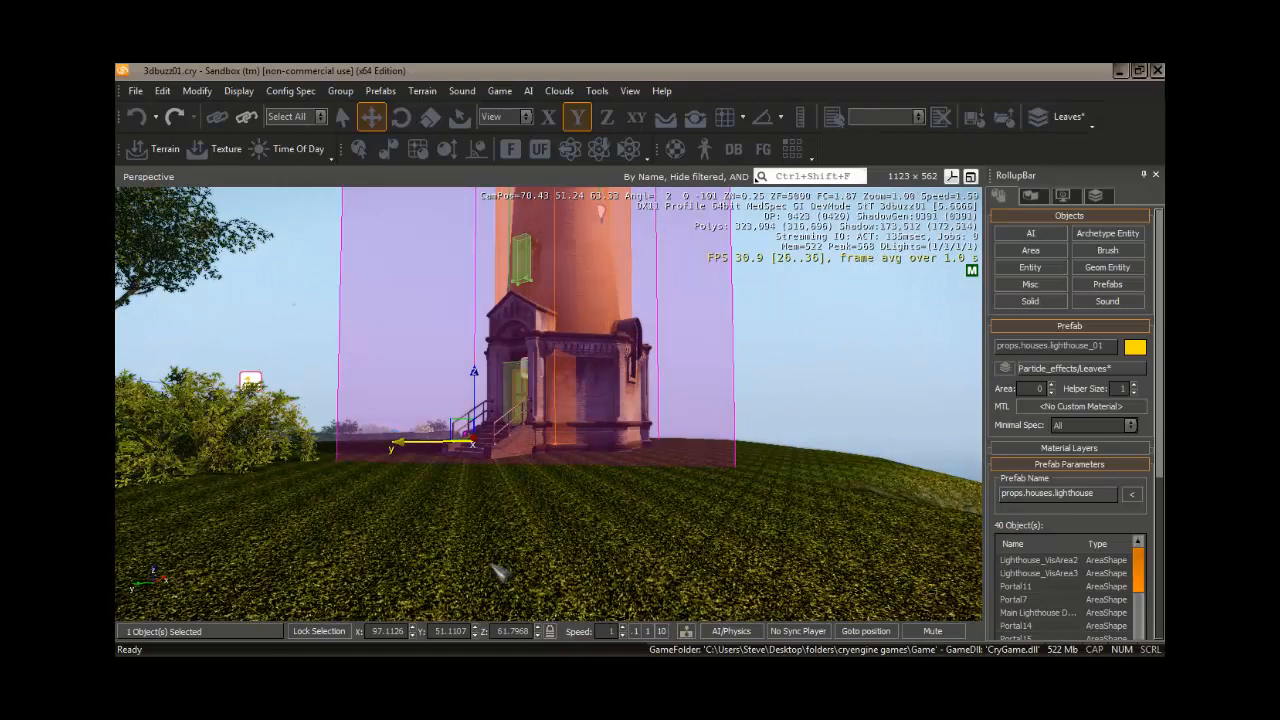
key(ctrl+g)
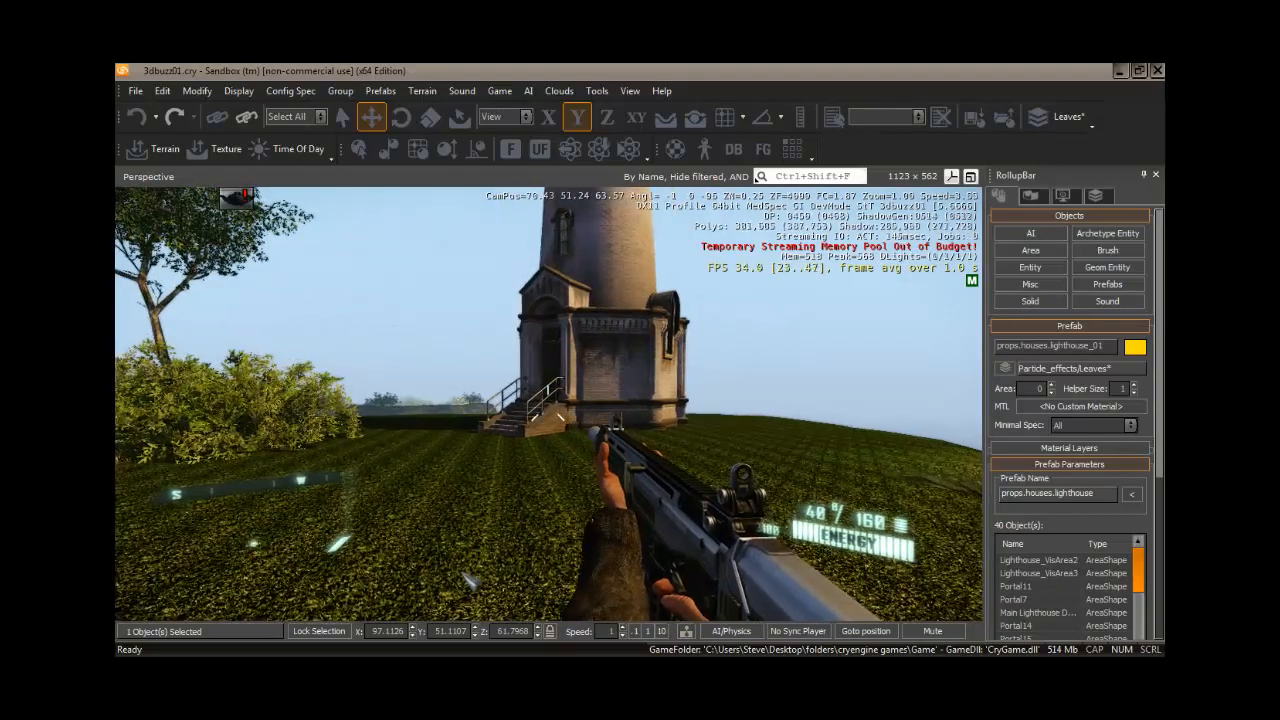
key(w)
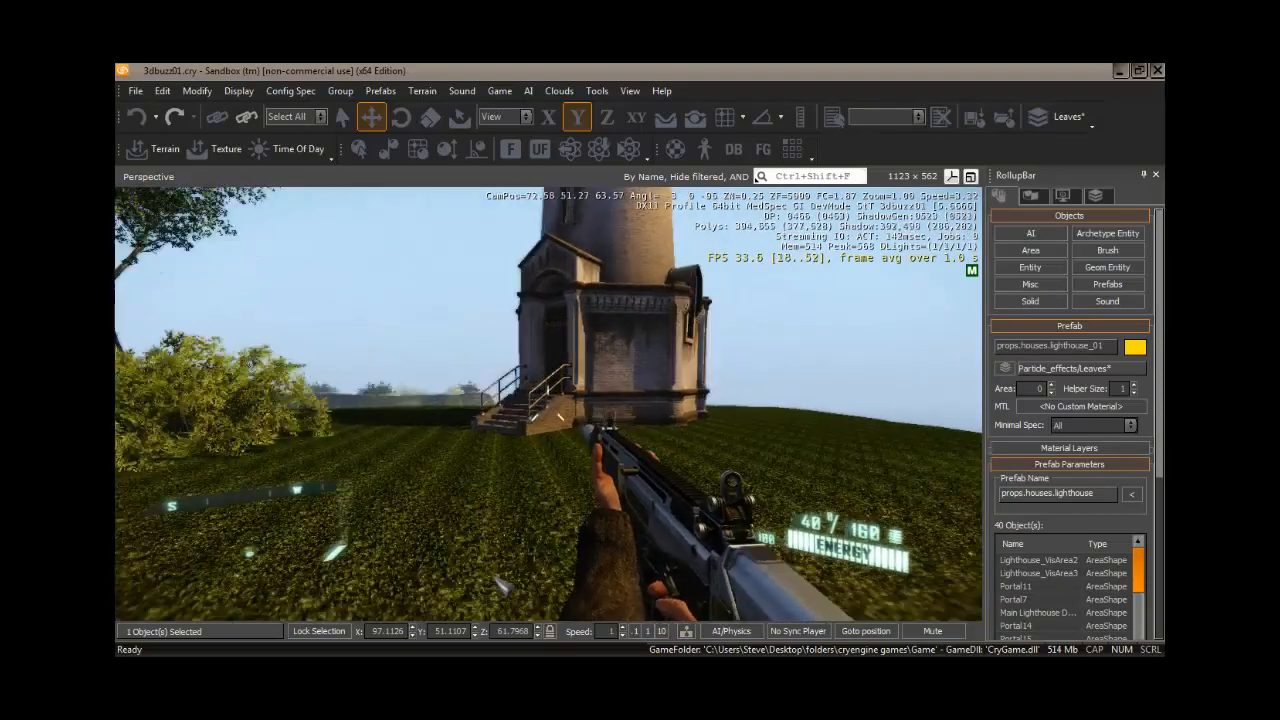
key(w)
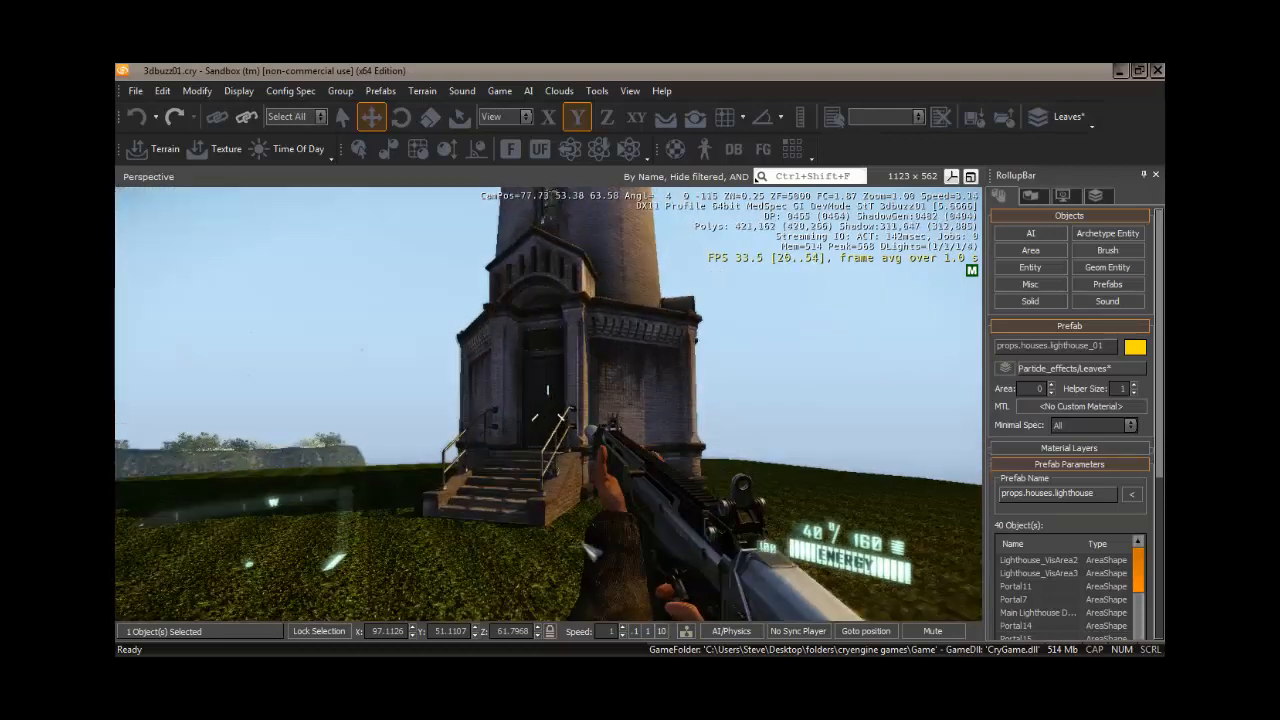
key(w)
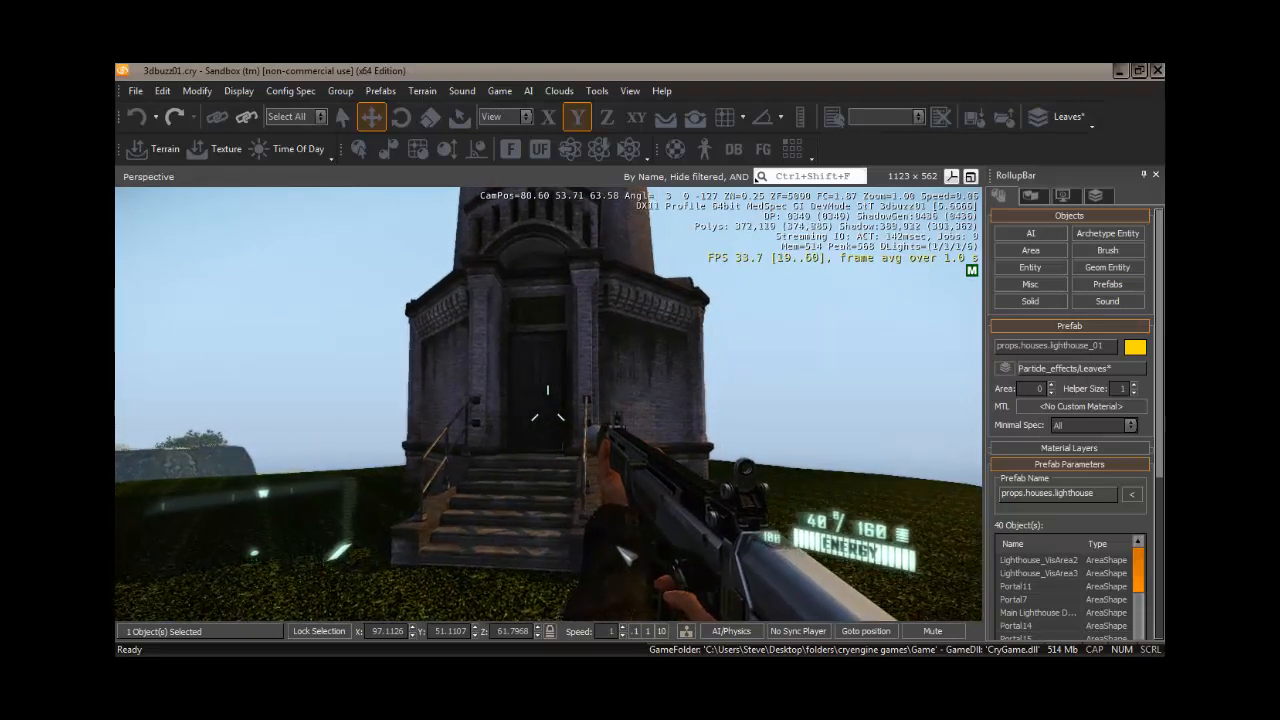
key(Escape)
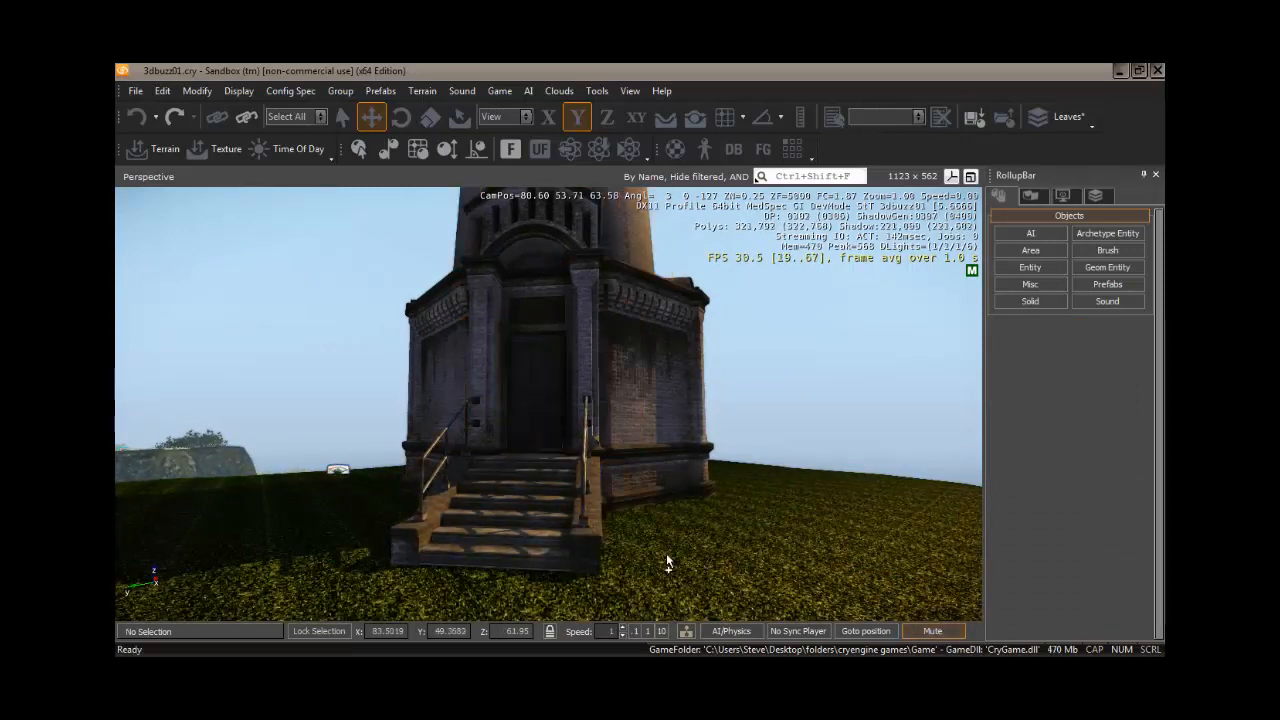
Enter game mode again, walk up the lighthouse steps and open the front door to get inside.
key(ctrl+g)
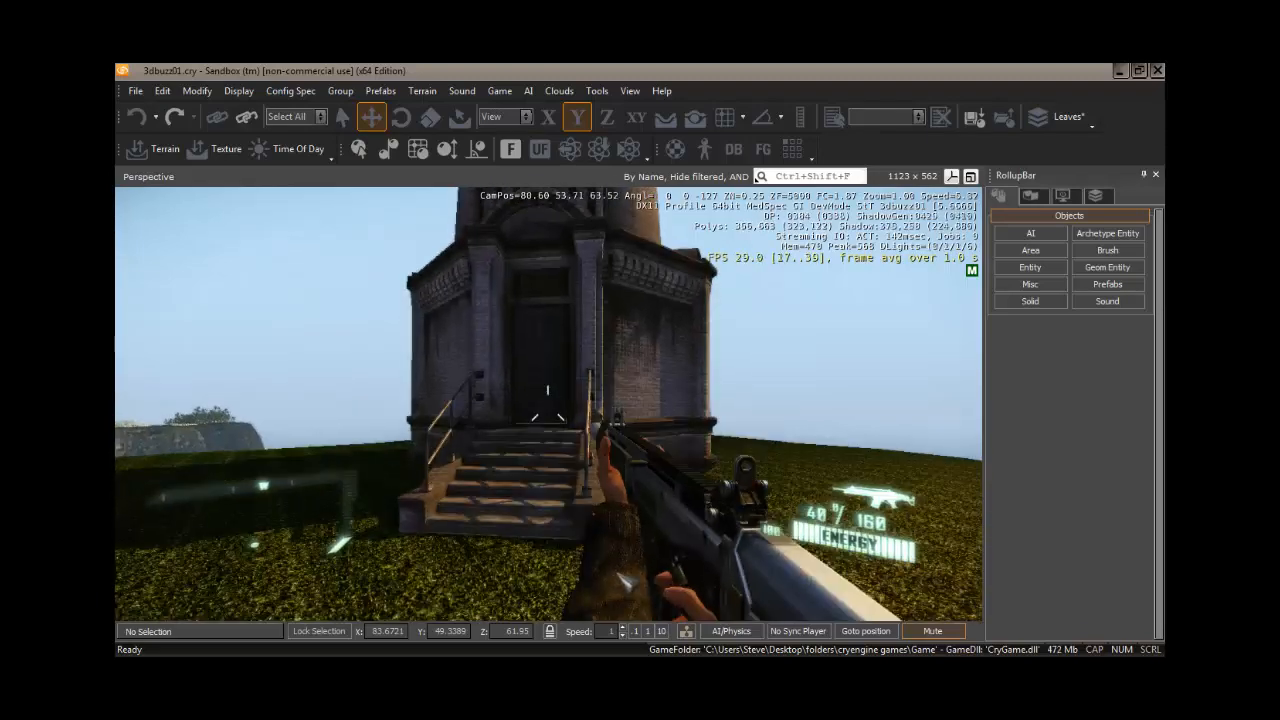
right_click(595, 629)
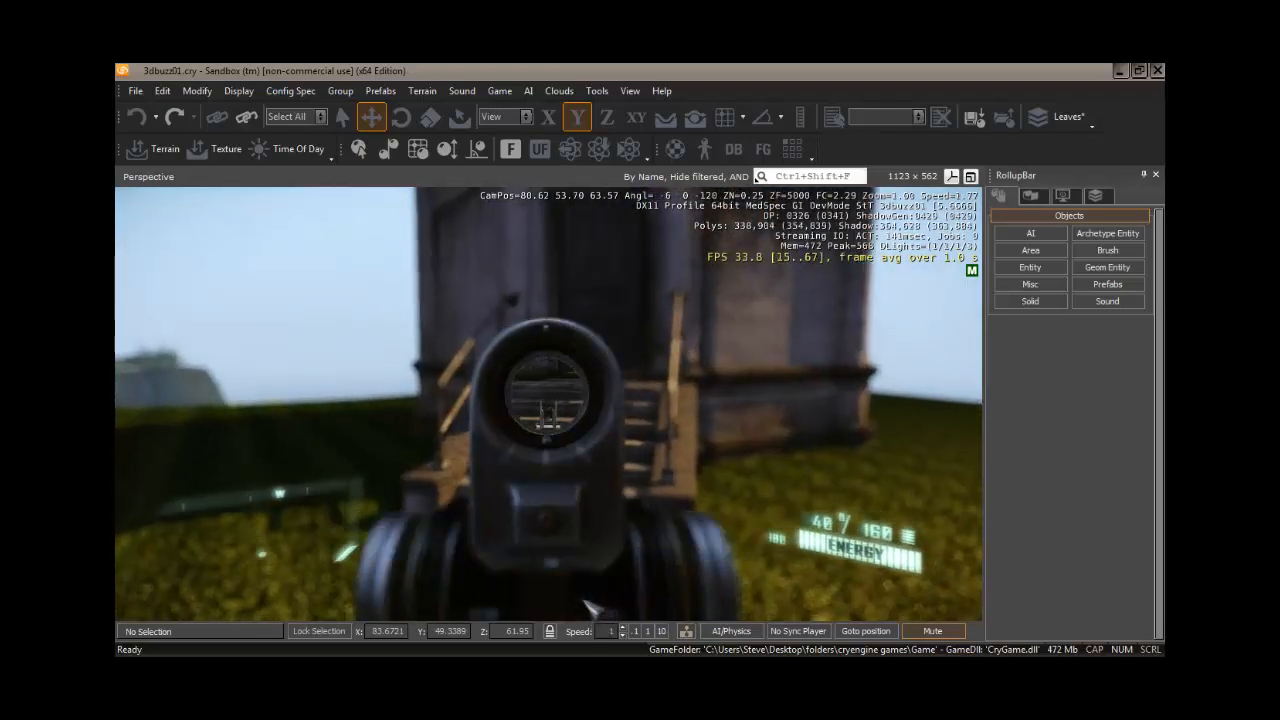
right_click(592, 604)
key(w)
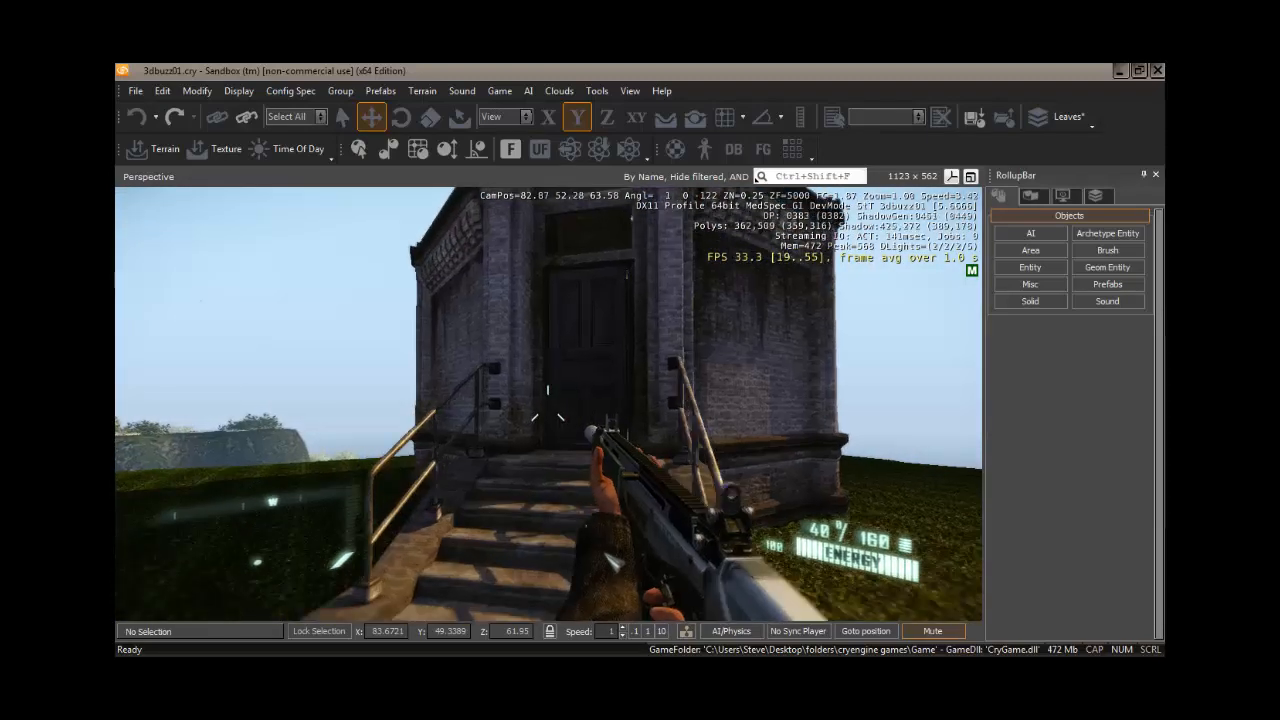
key(w)
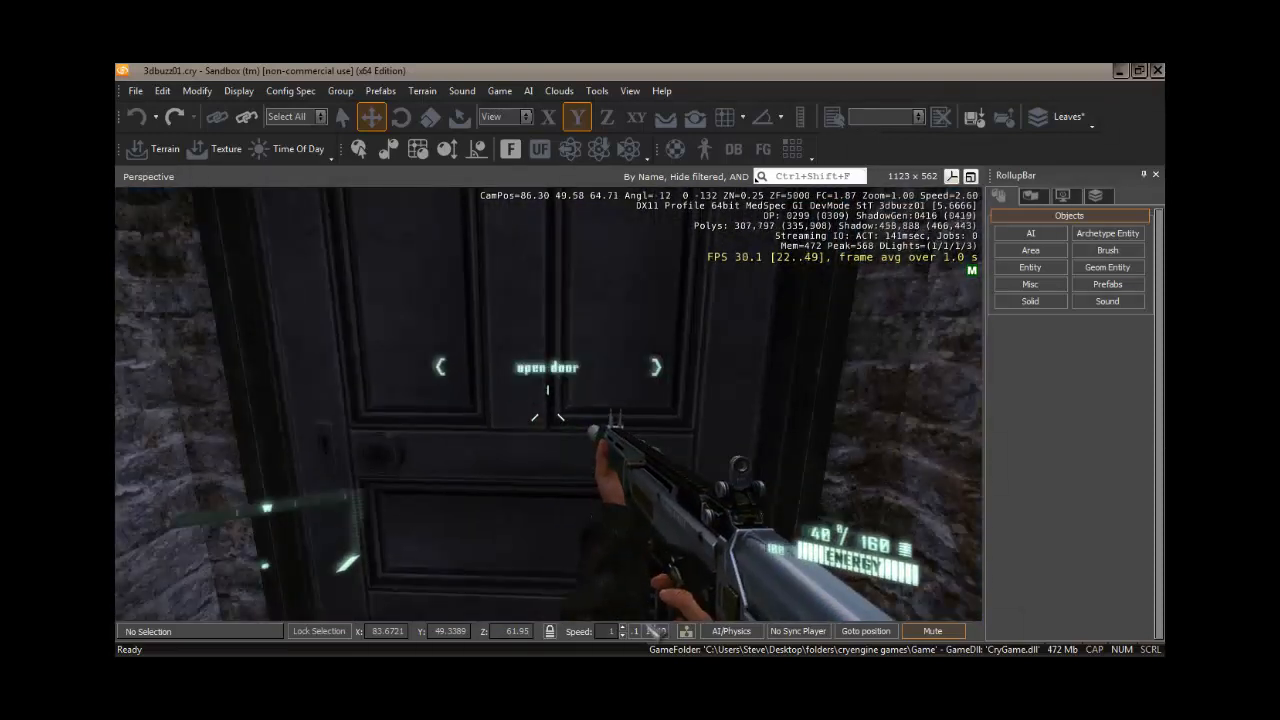
key(f)
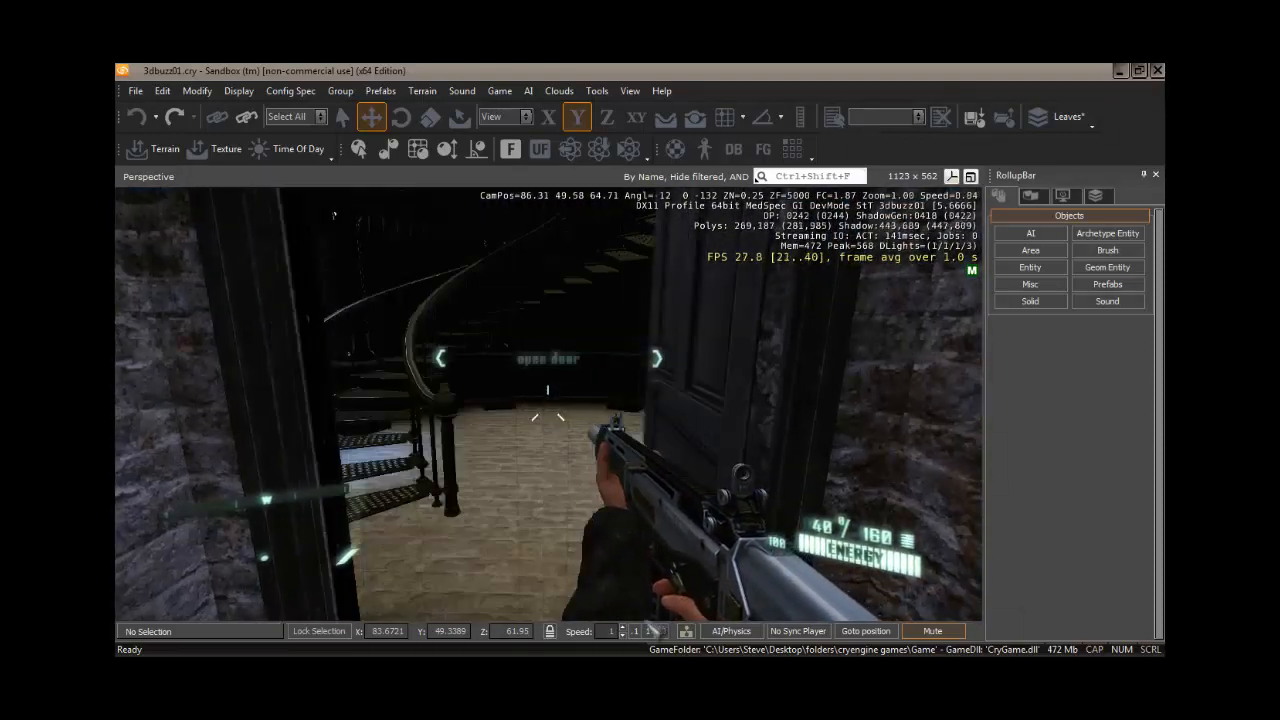
key(w)
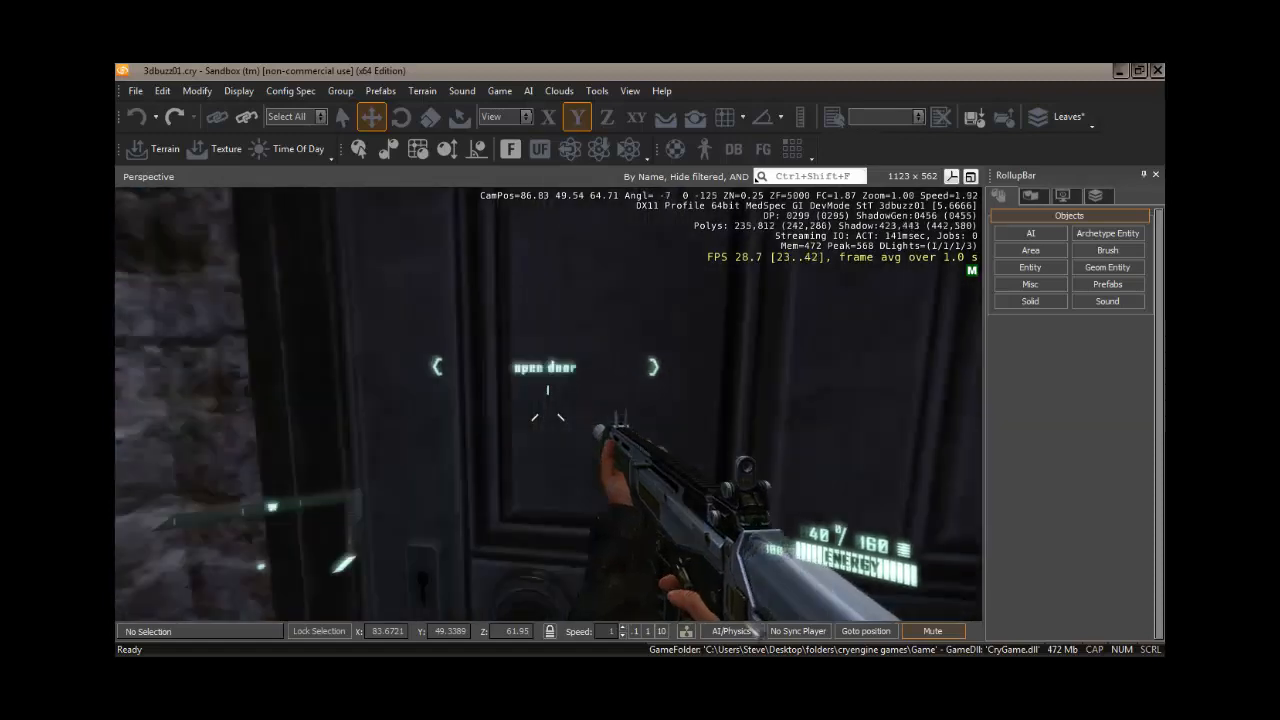
key(f)
key(w)
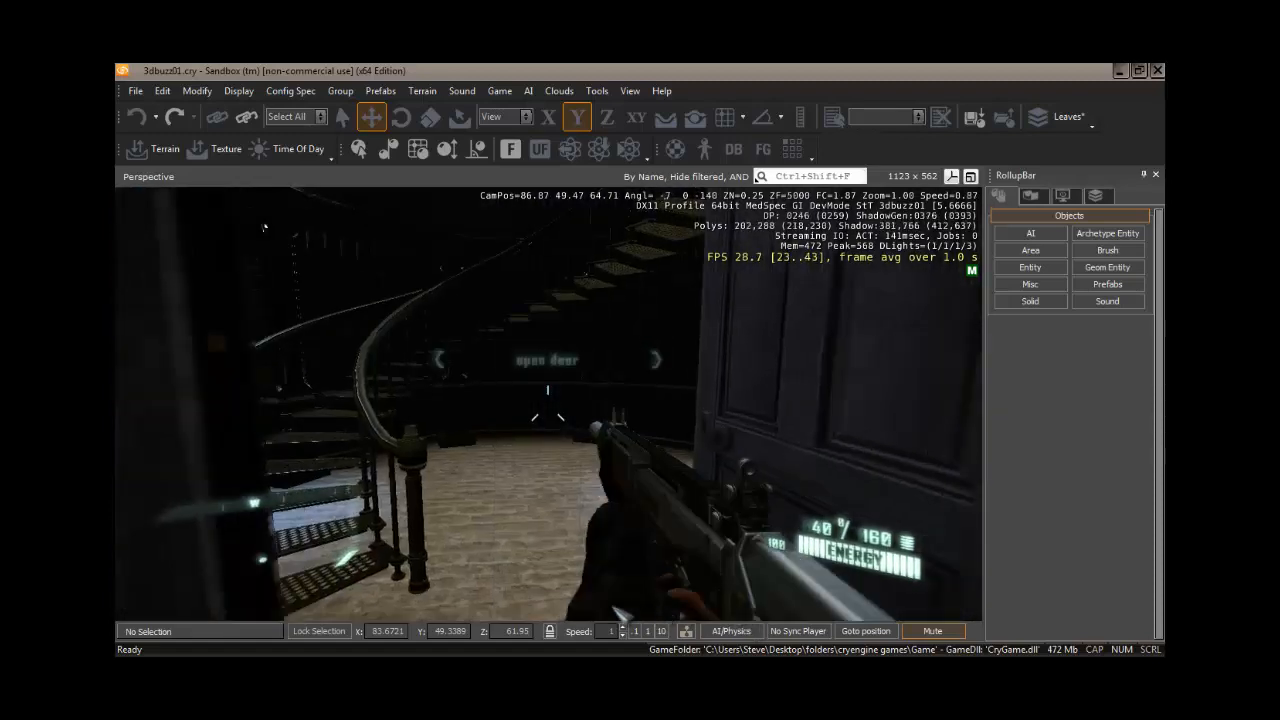
Climb the lighthouse's spiral staircase in game mode to inspect the interior and its windows, and return to editing.
key(w)
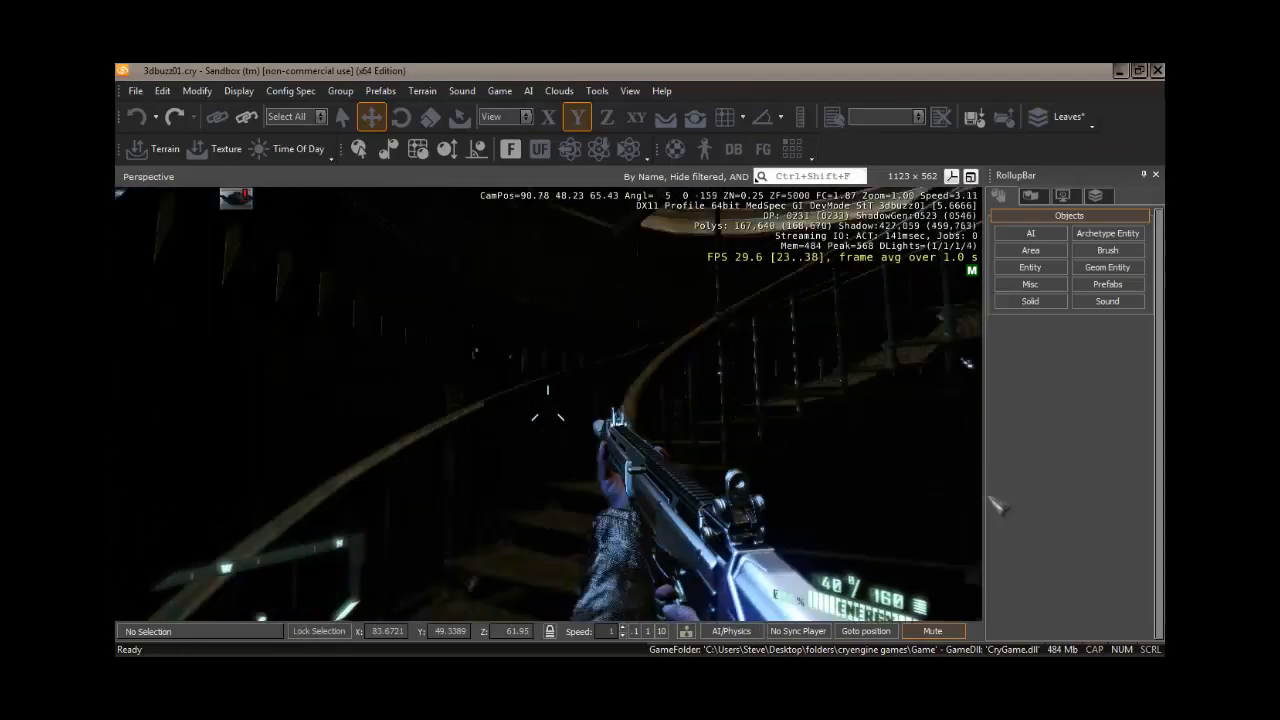
key(w)
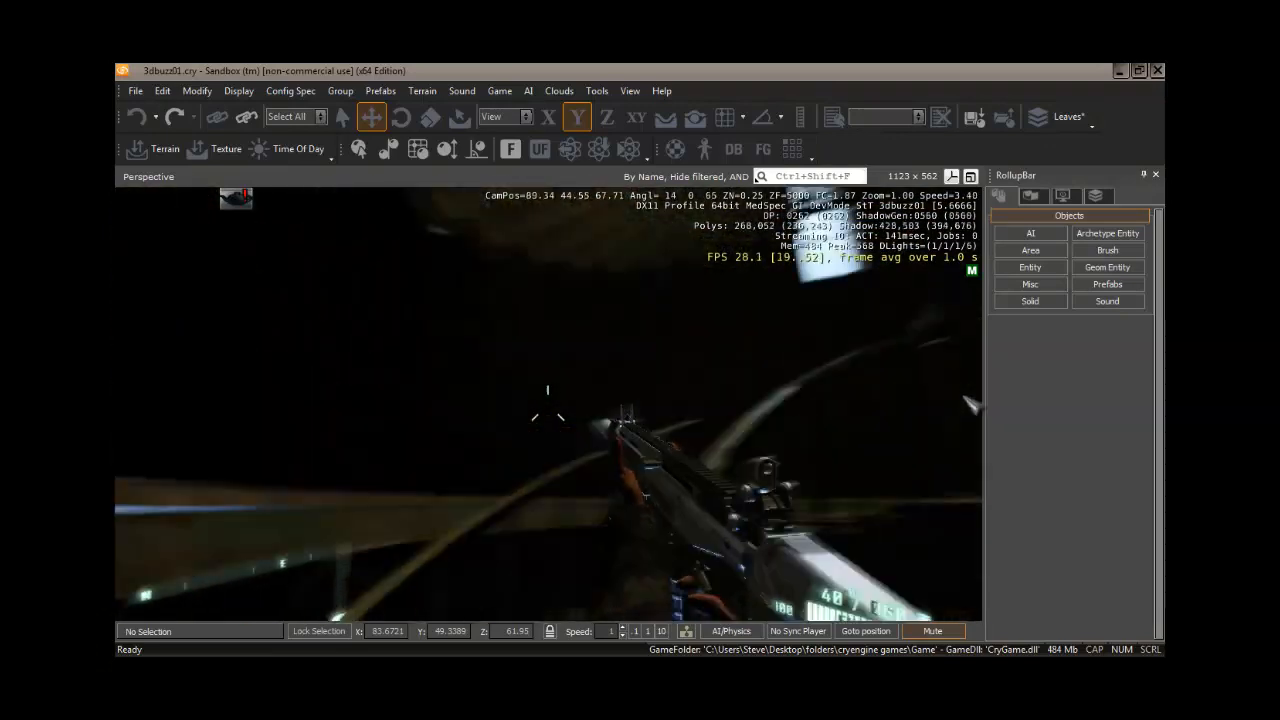
key(w)
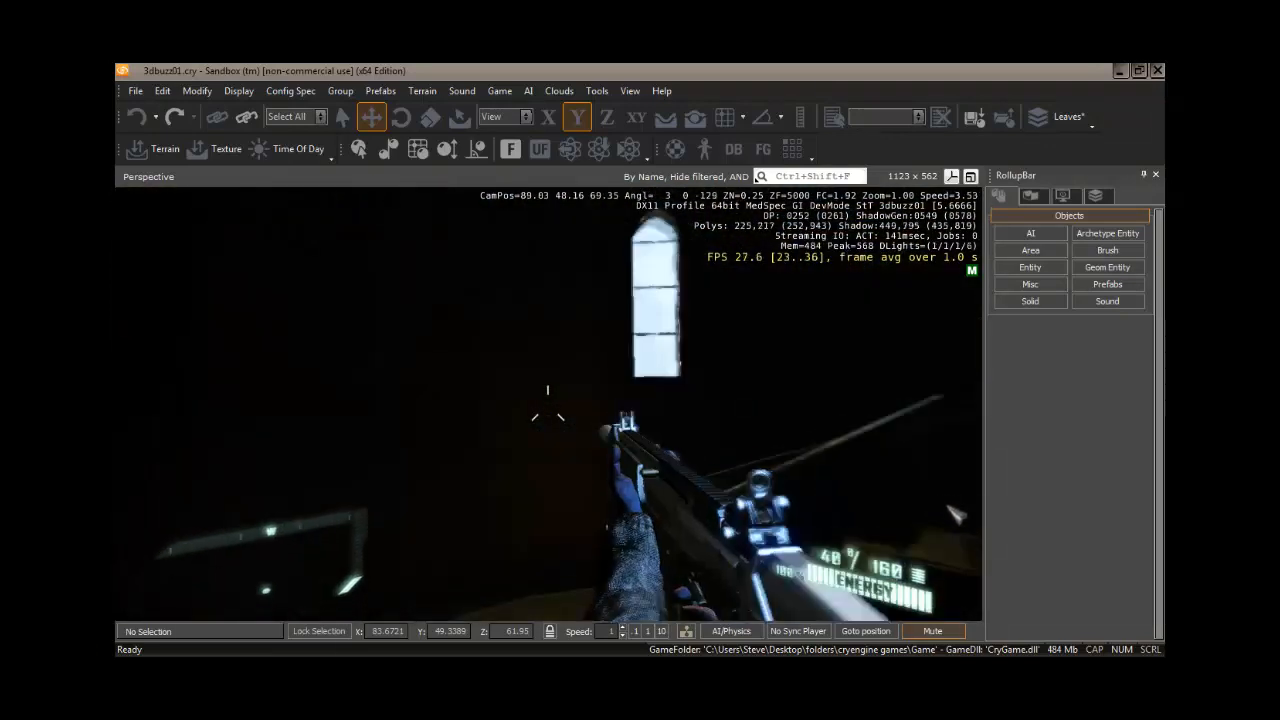
key(w)
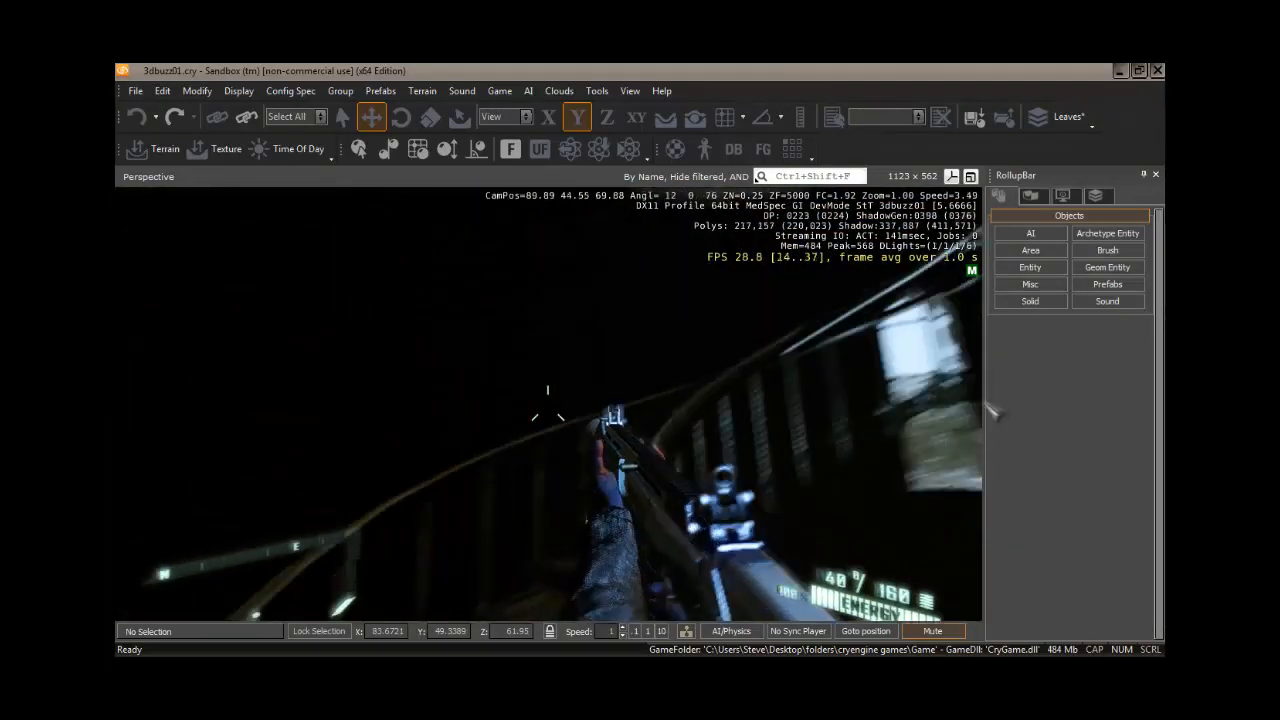
key(w)
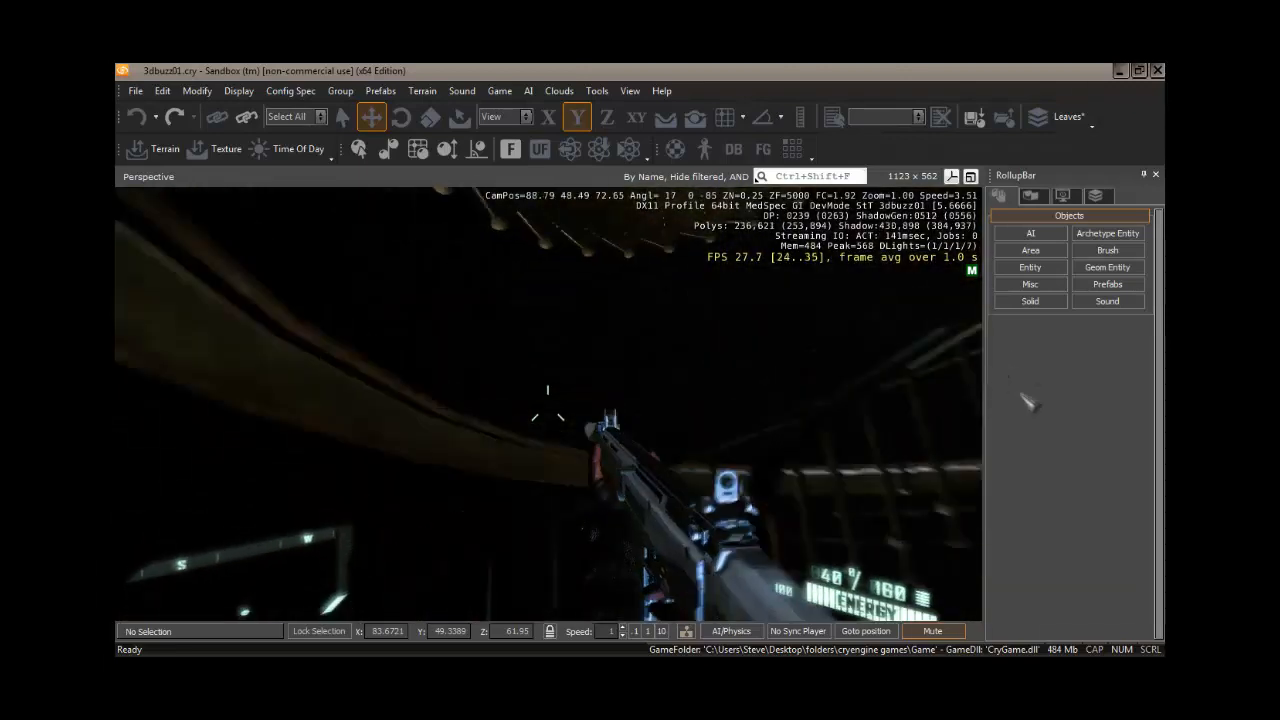
key(w)
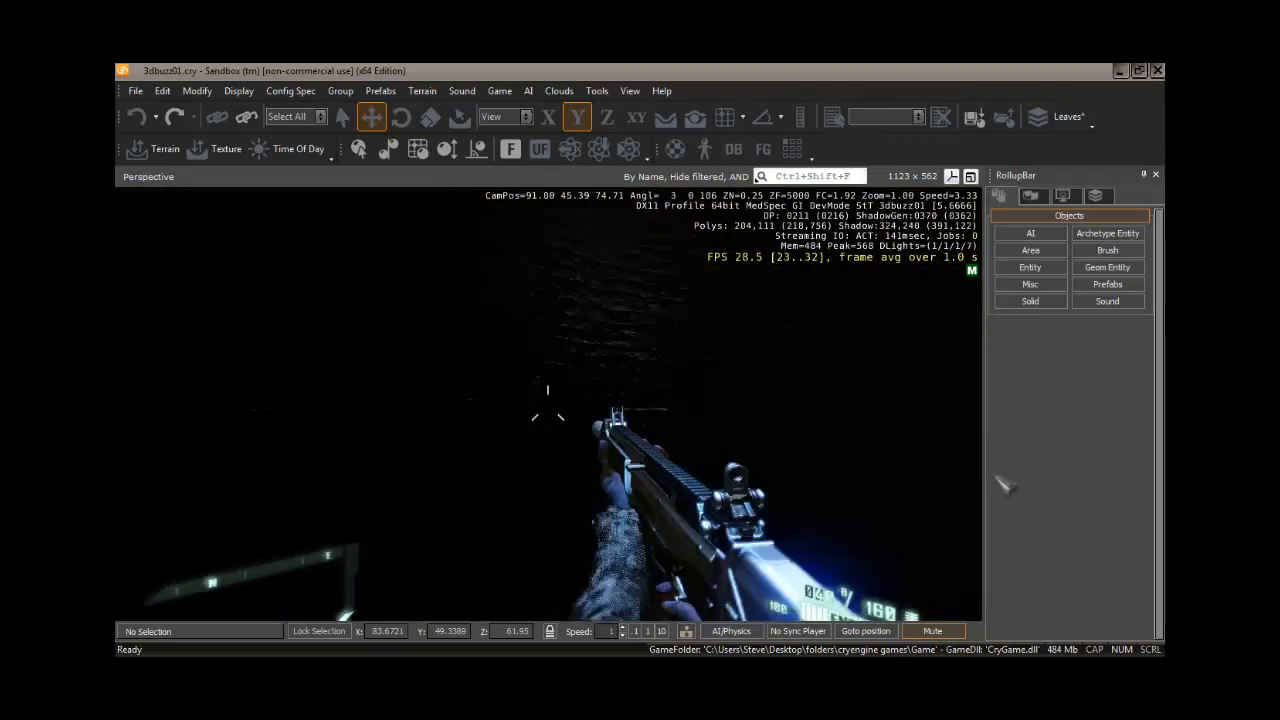
key(w)
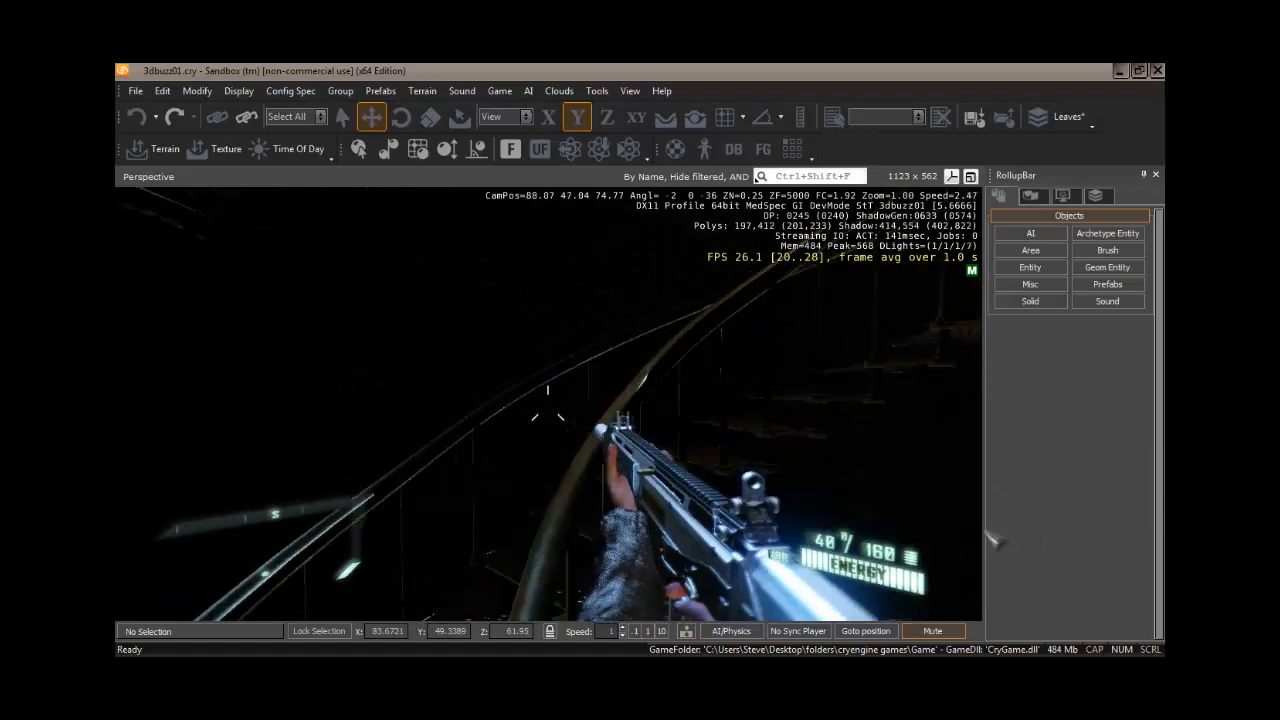
key(w)
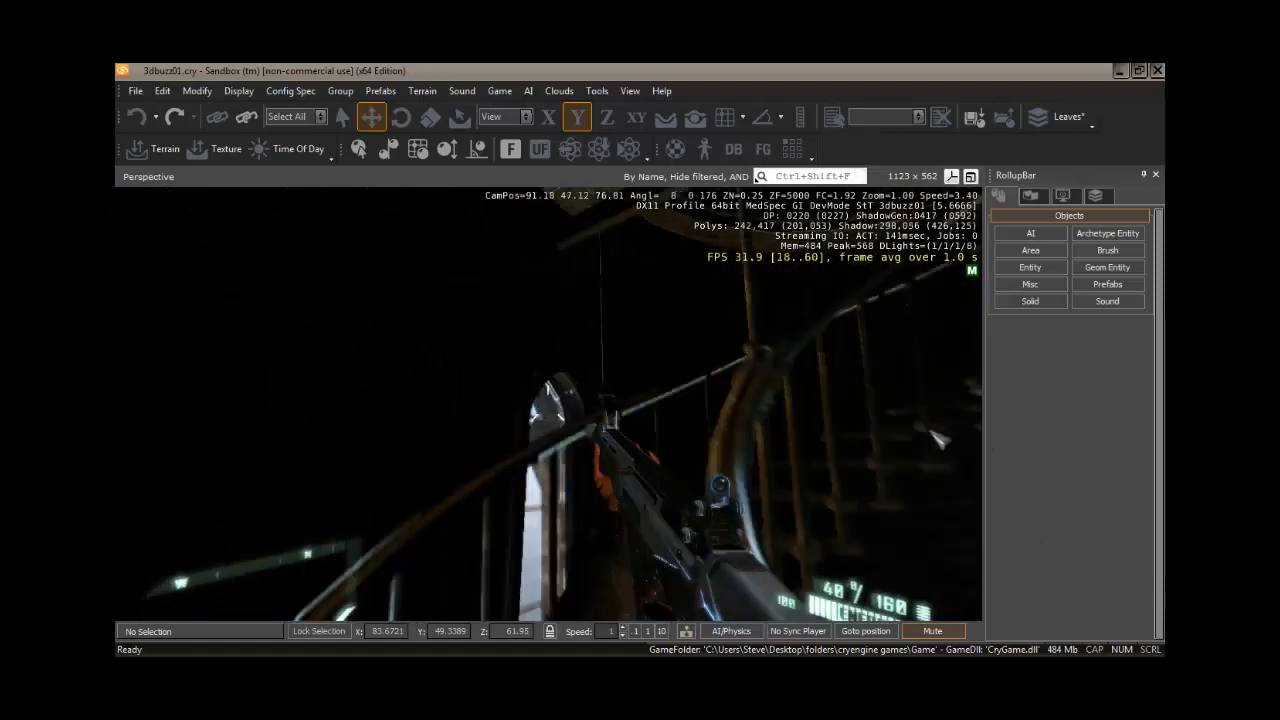
key(w)
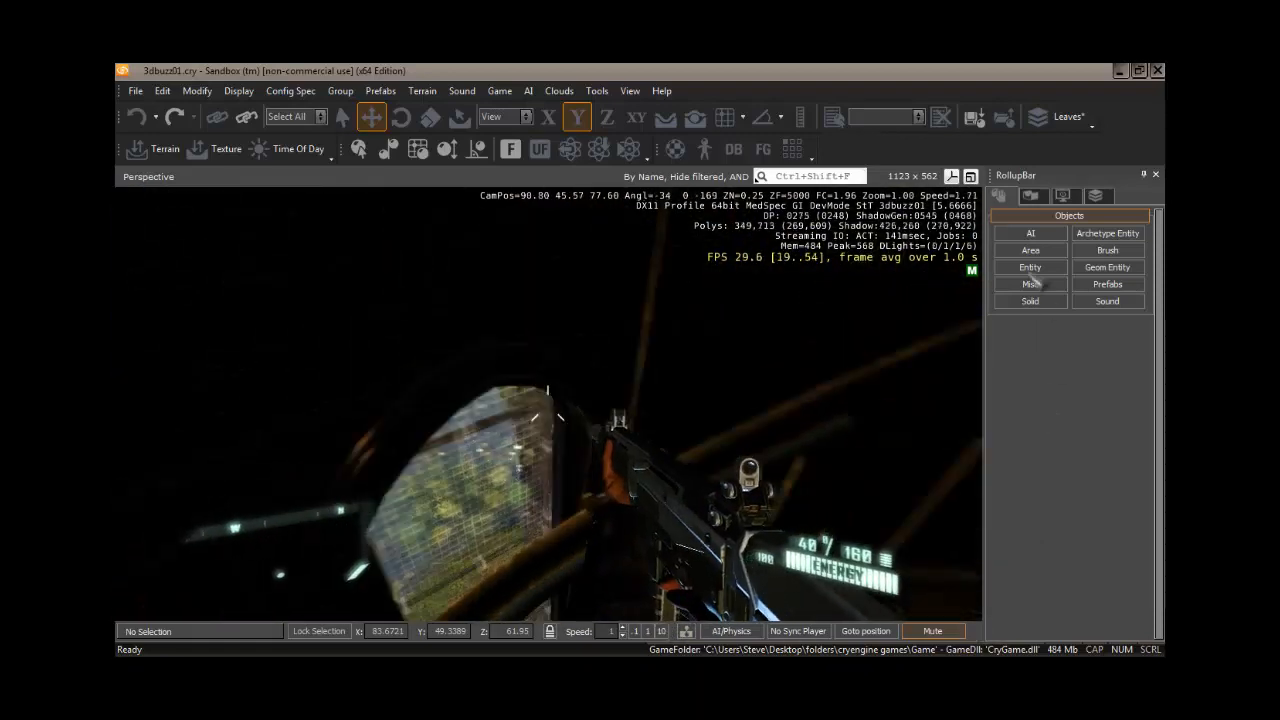
key(w)
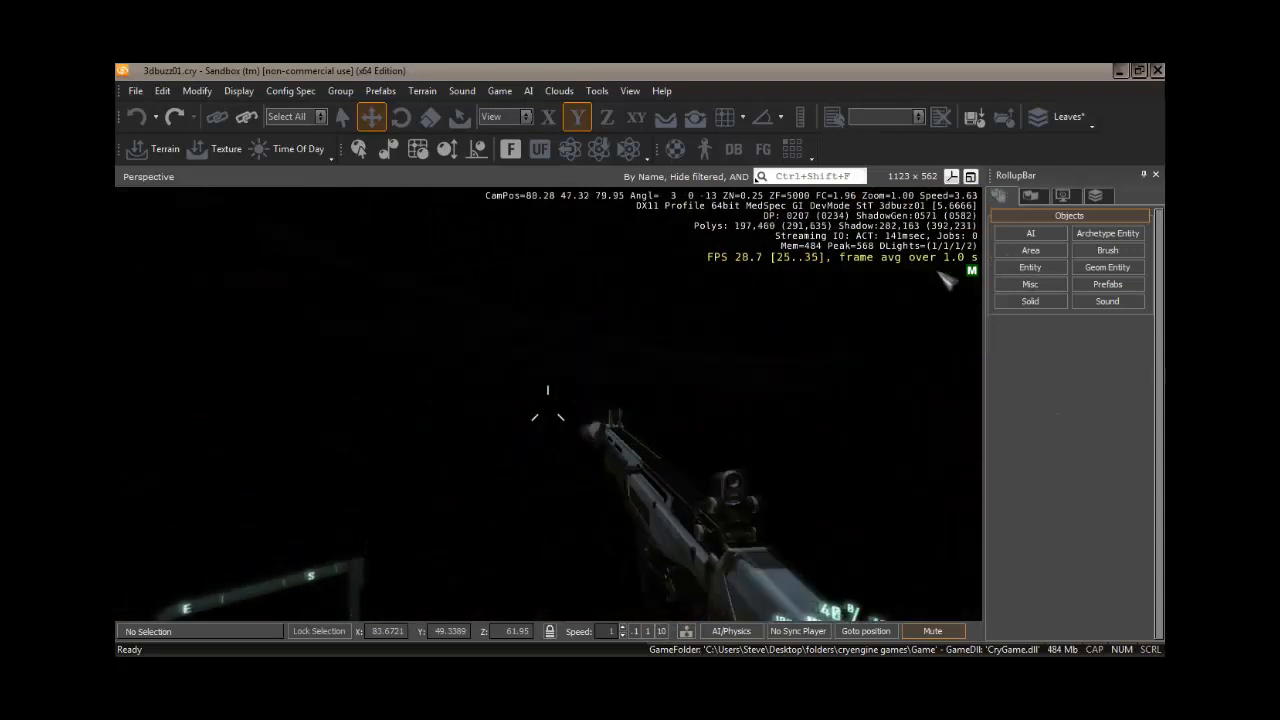
key(w)
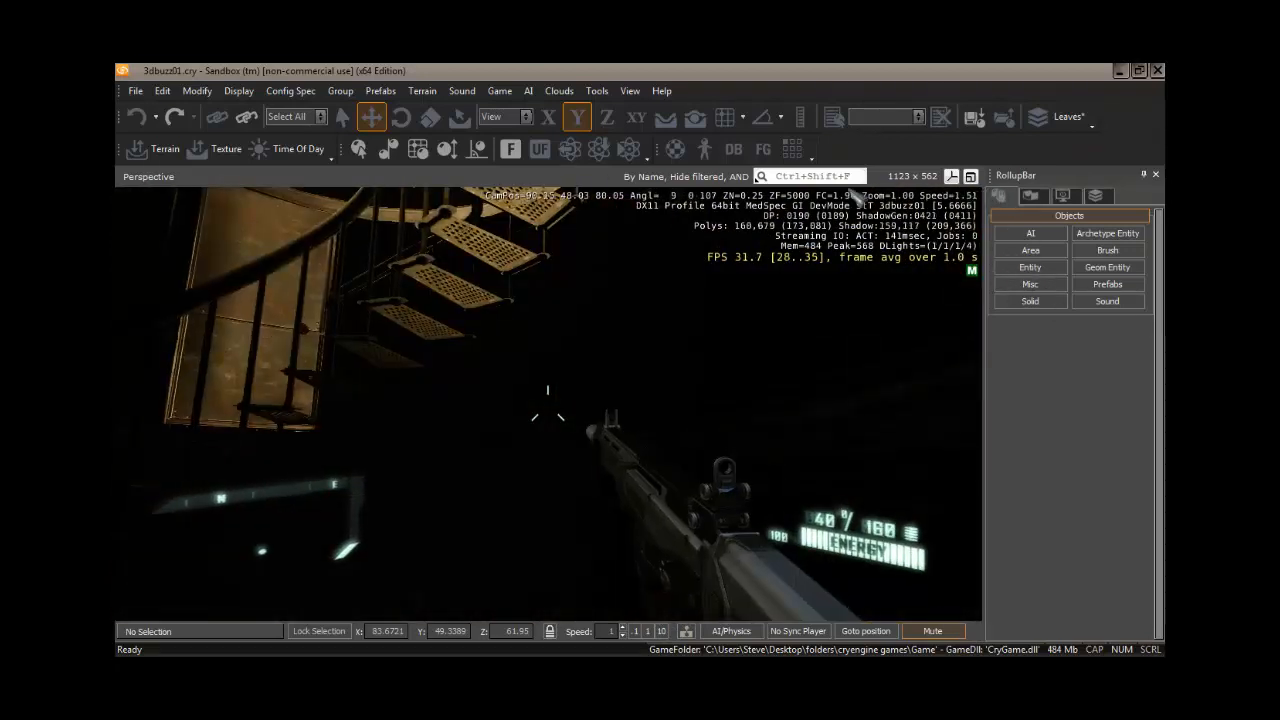
key(w)
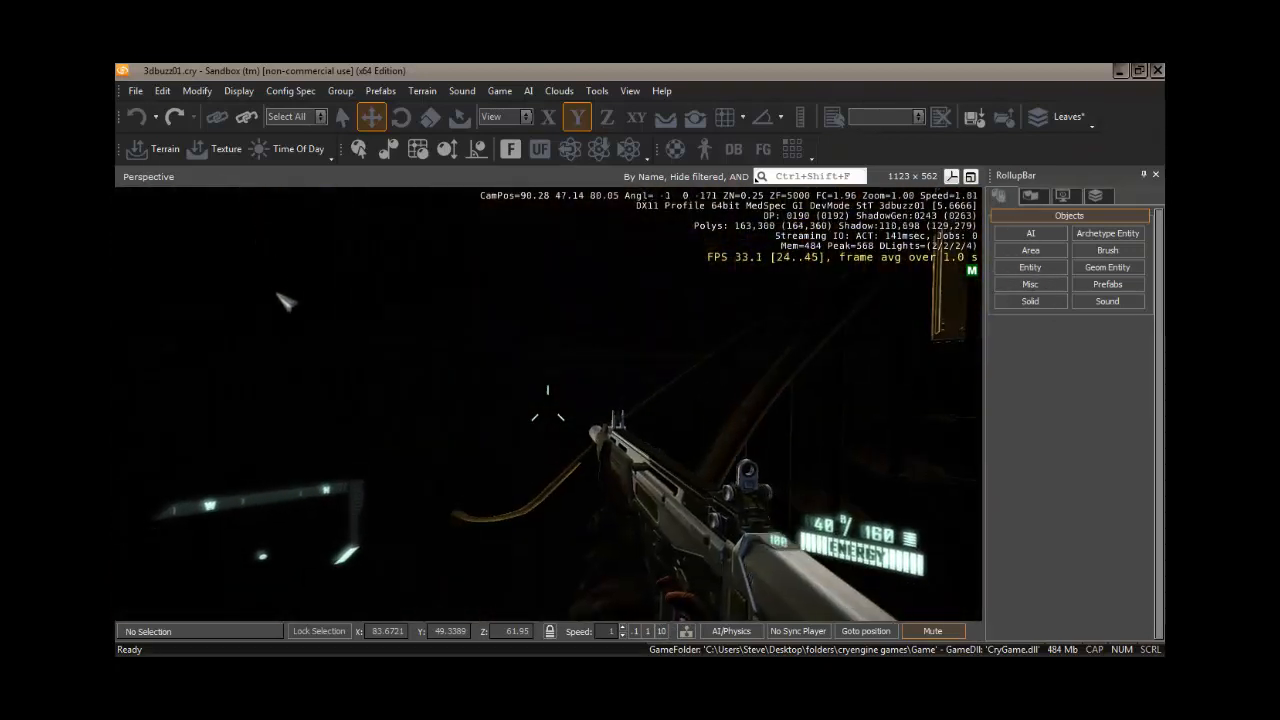
key(Escape)
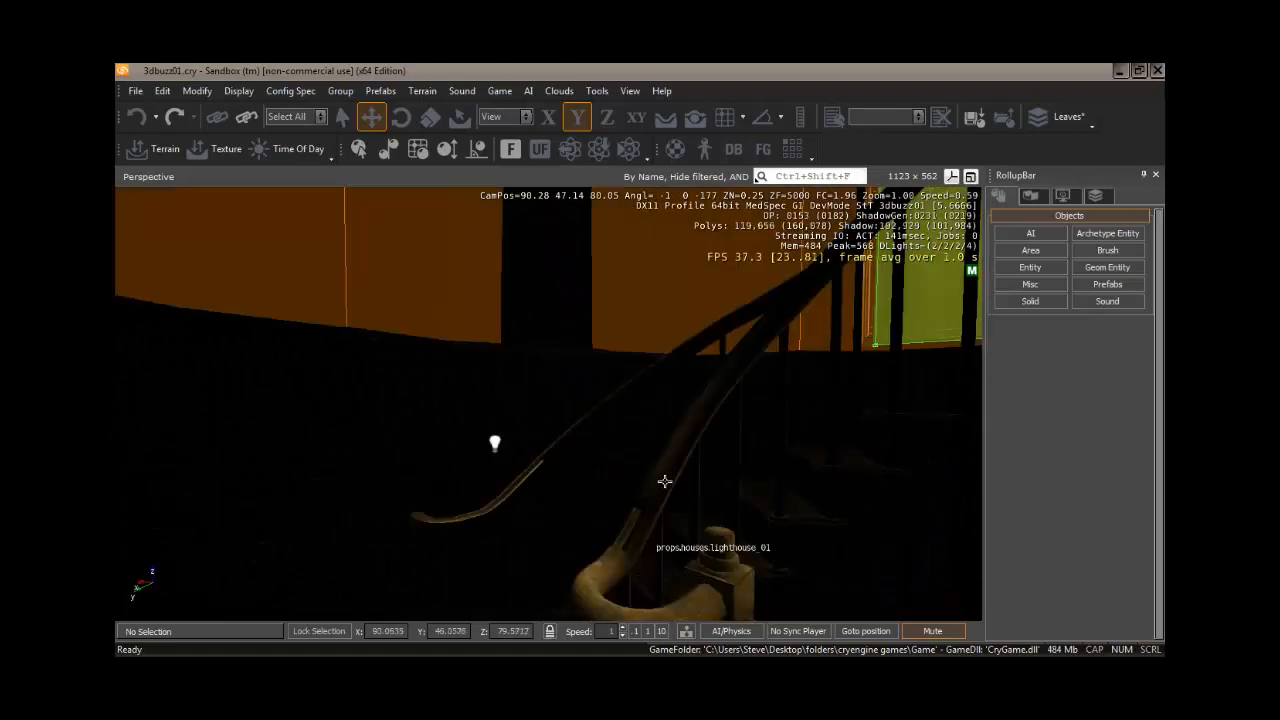
Place a fishing_house_c brush from structures/buildings/fishing_houses on the bare ground beside the road, at about X 55.2, Y 146.5.
mouse_move(665, 482)
right_down()
mouse_move(692, 478)
mouse_move(616, 479)
mouse_move(686, 480)
right_up()
key(s)
key(w)
key(a)
key(w)
key(d)
key(w)
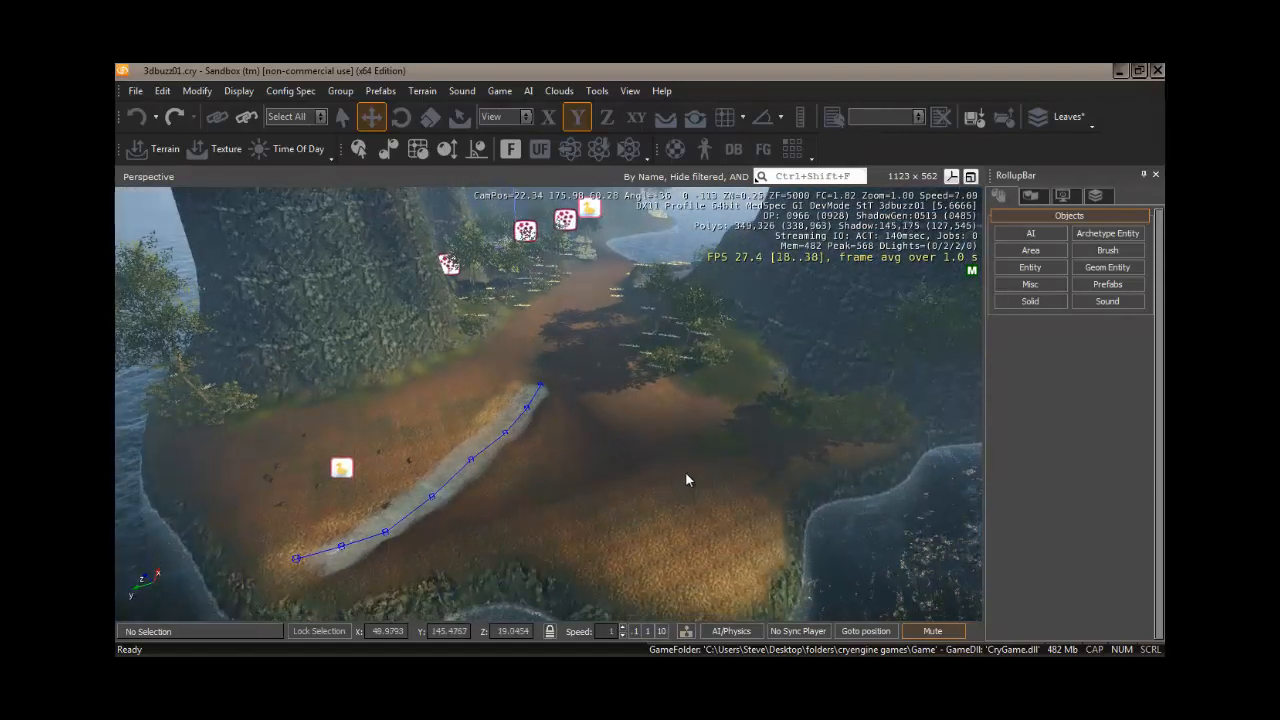
click(1108, 251)
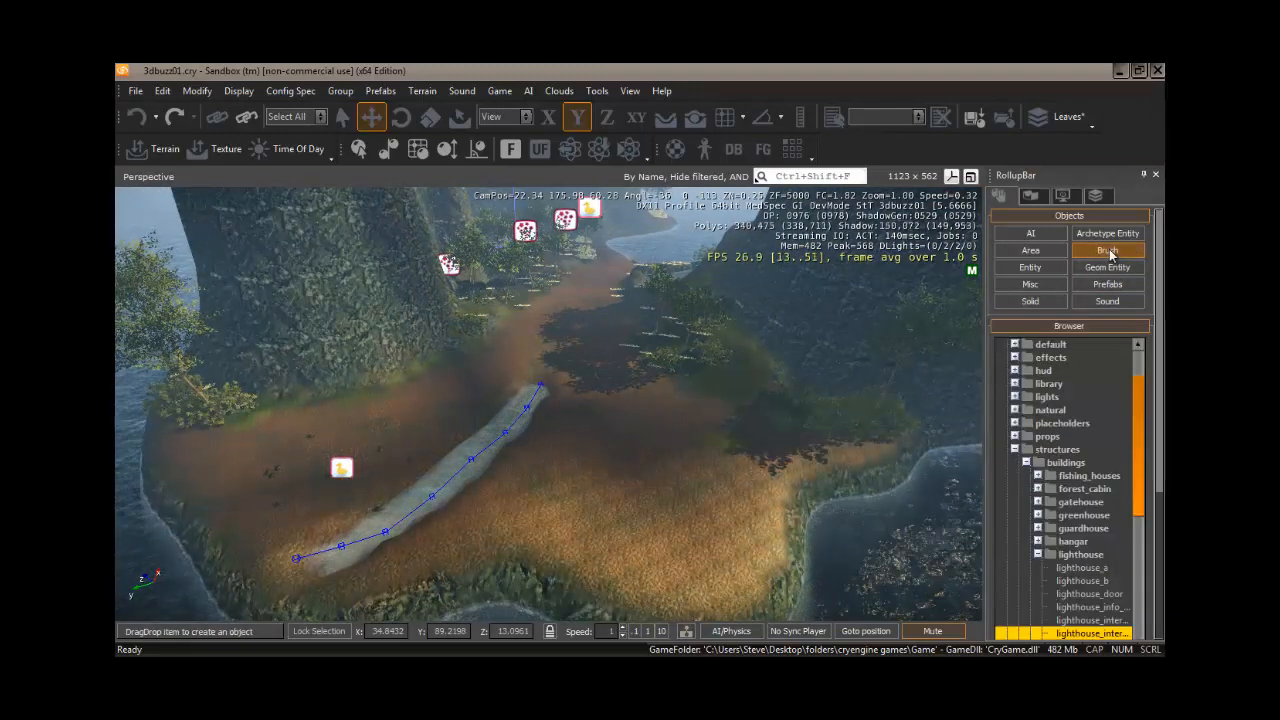
scroll(1137, 399, down, 2)
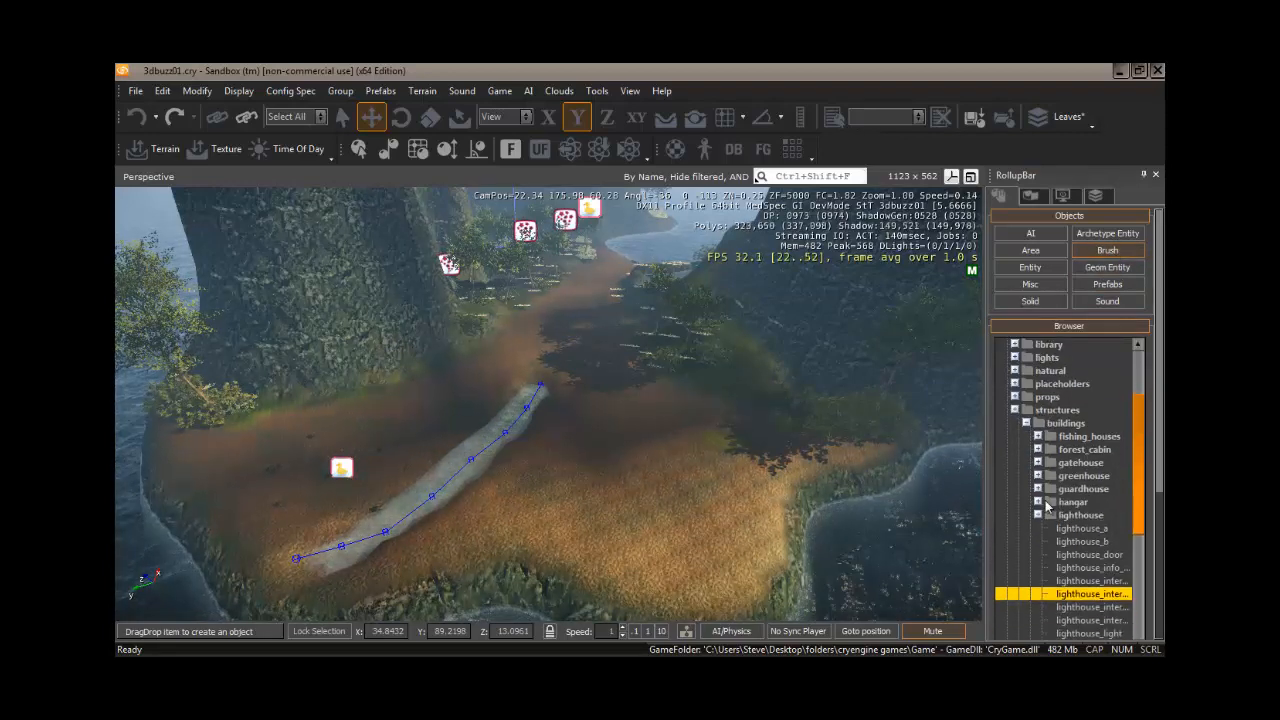
click(1038, 515)
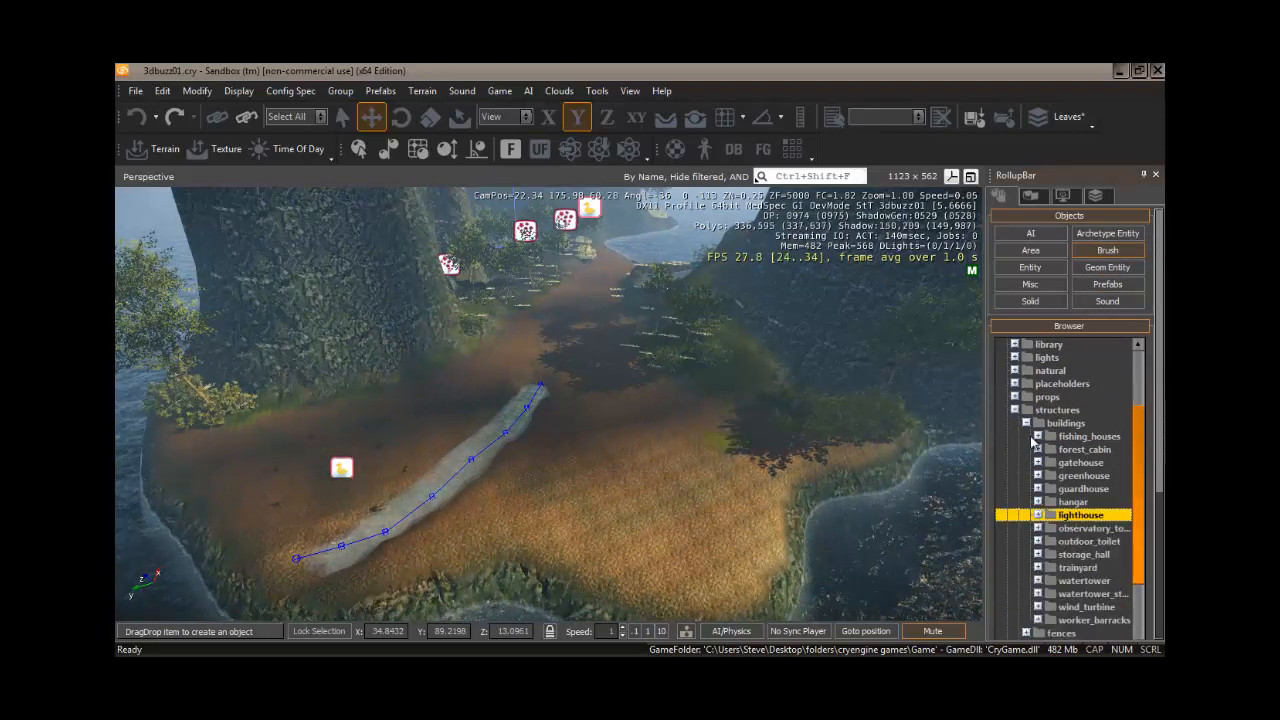
click(1038, 437)
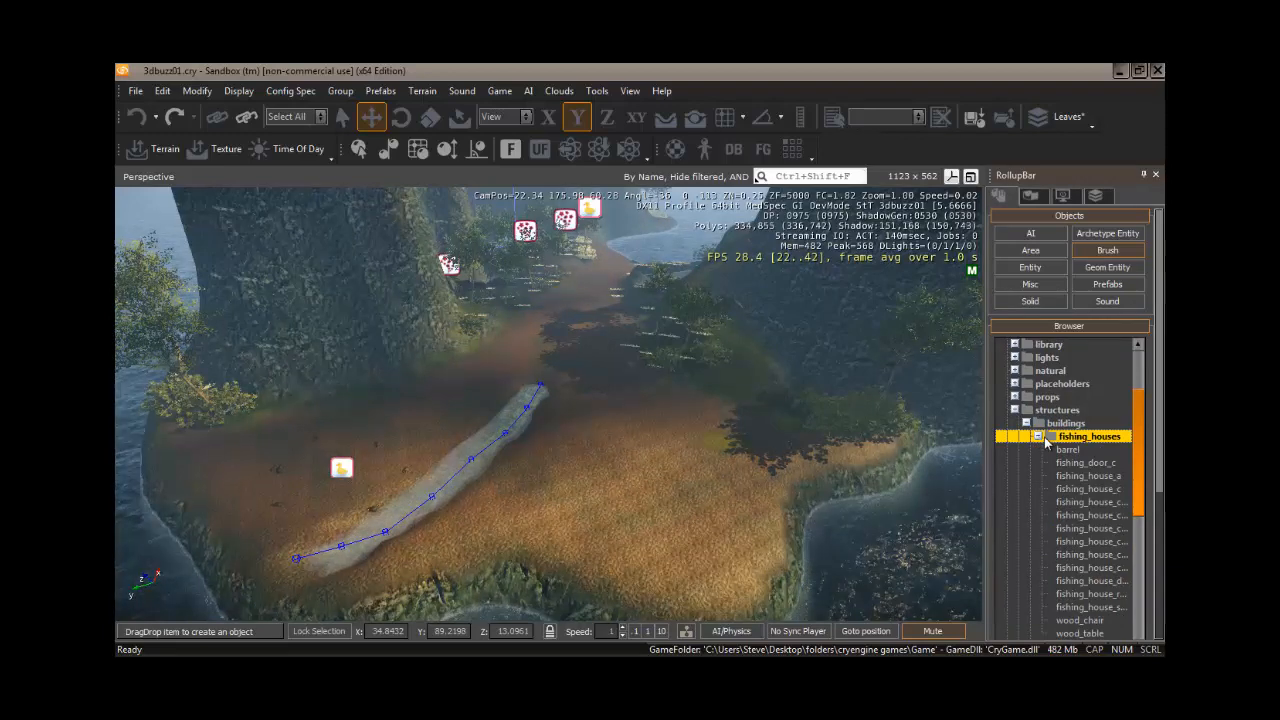
click(1095, 489)
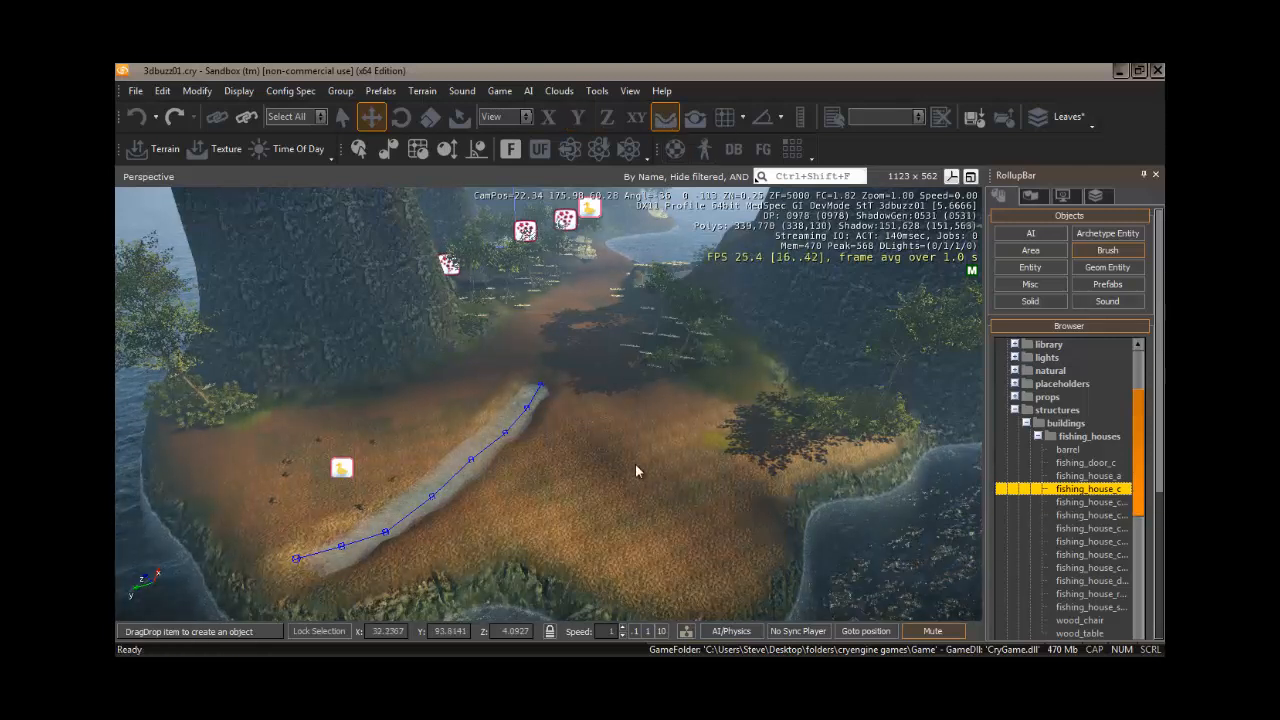
drag(636, 465, 637, 452)
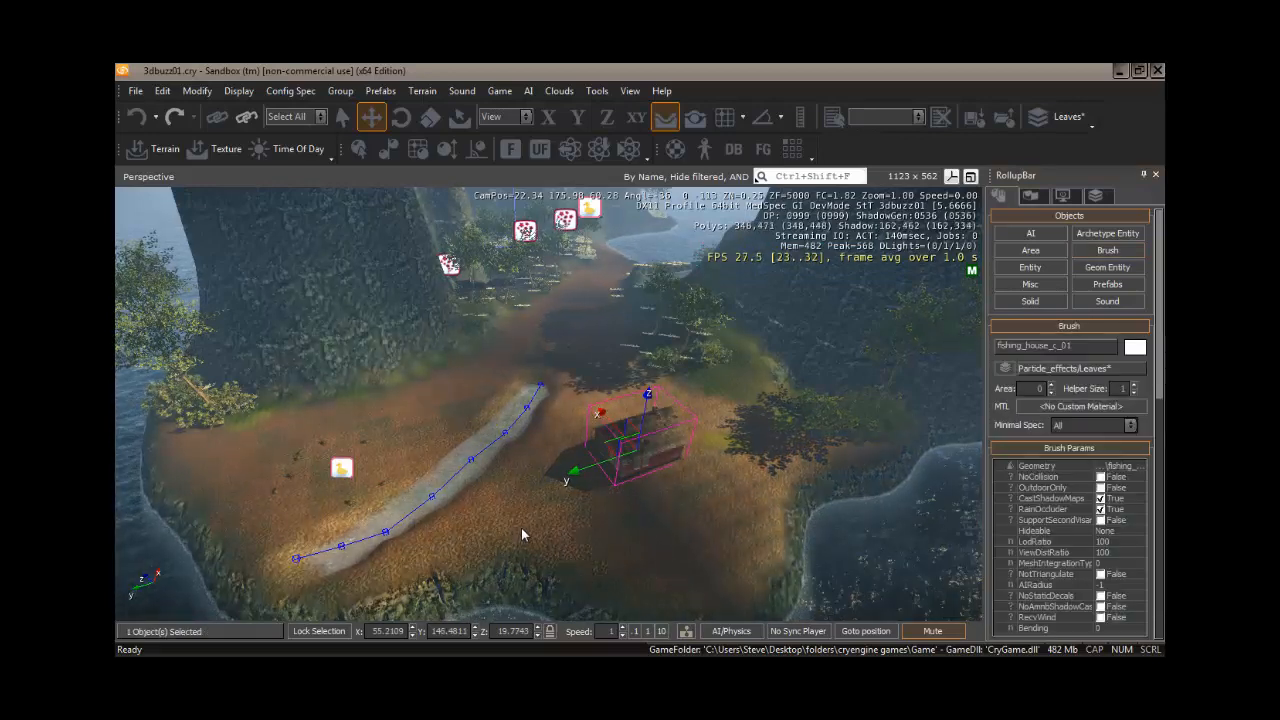
Move the fishing house along X to about 59.8 and raise it slightly to about Z 19.83.
right_drag(521, 528, 521, 535)
key(w)
key(w)
key(w)
key(w)
key(s)
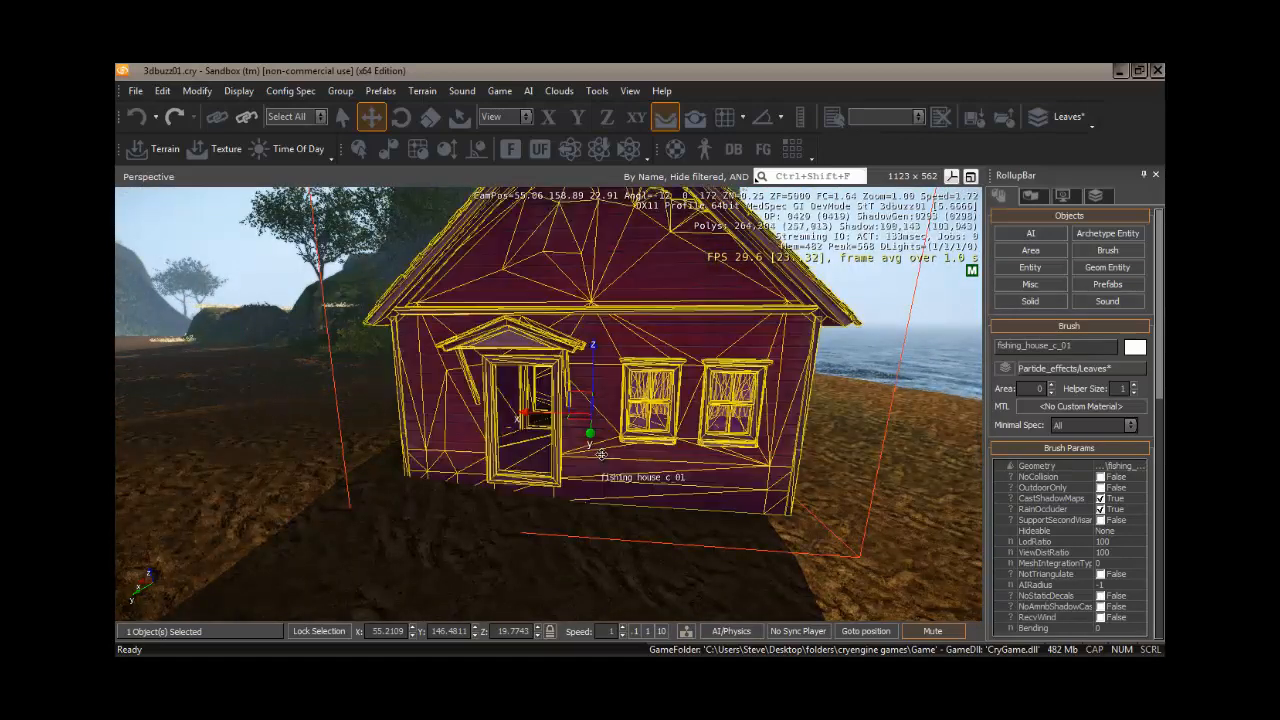
drag(521, 413, 427, 390)
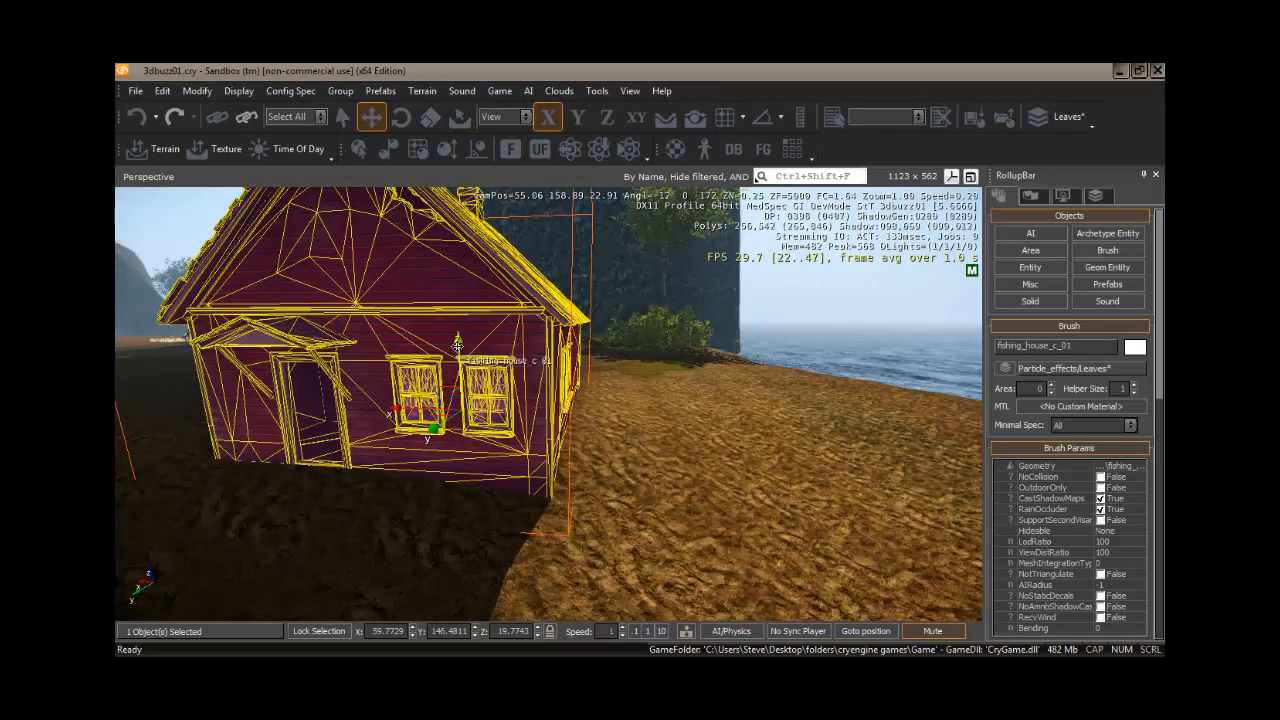
drag(457, 343, 456, 338)
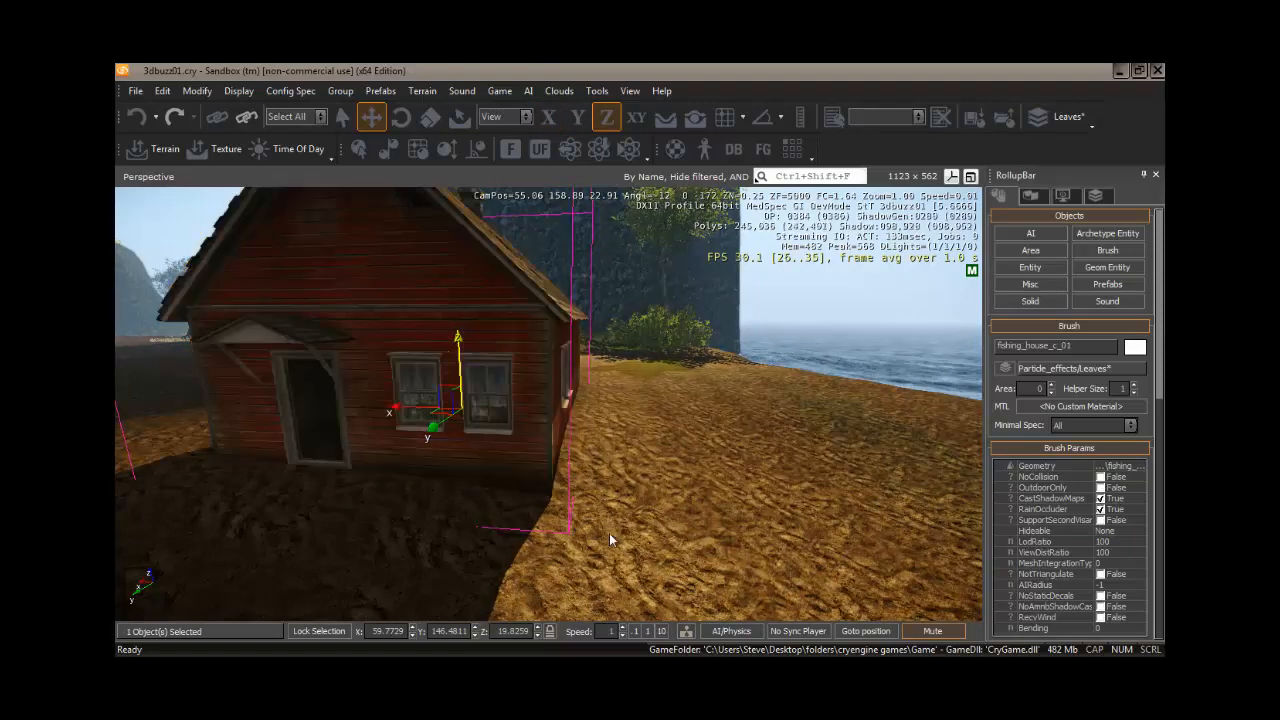
Try the Rise/Lower terrain brush at height 16 on the ground by the fishing house's near corner, and undo the stroke.
key(d)
right_drag(592, 543, 592, 543)
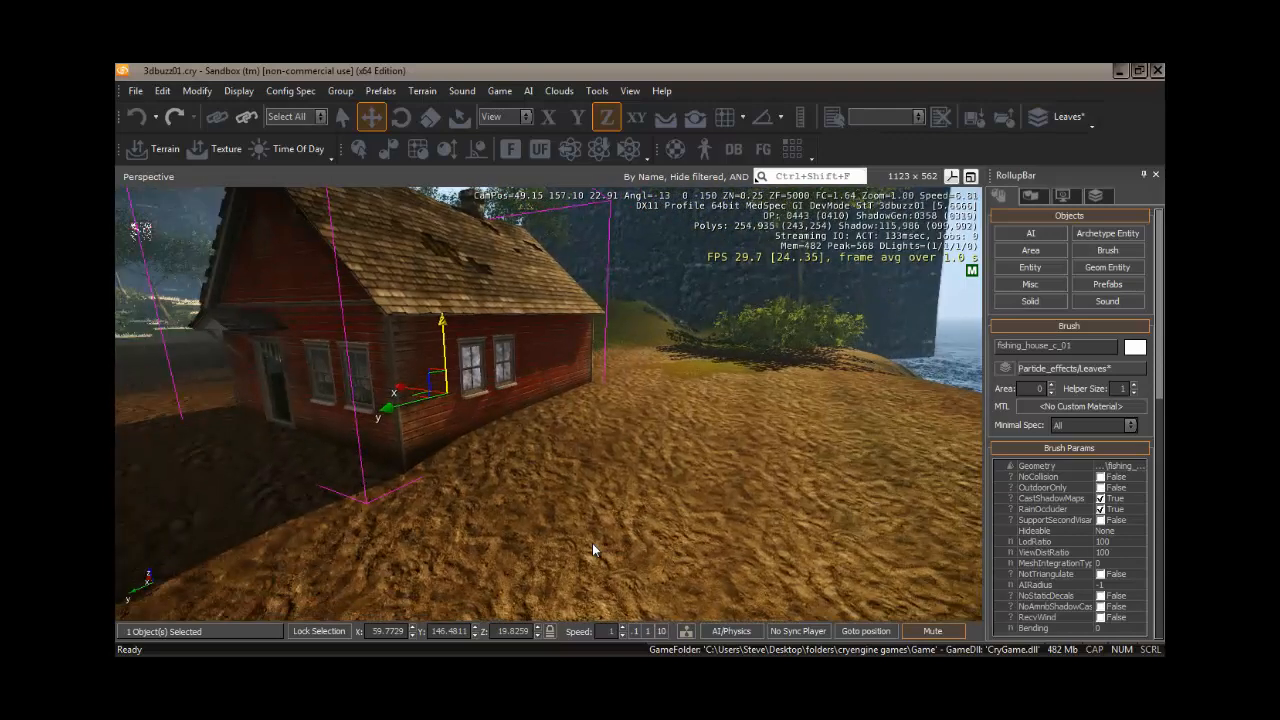
click(1035, 196)
click(1030, 233)
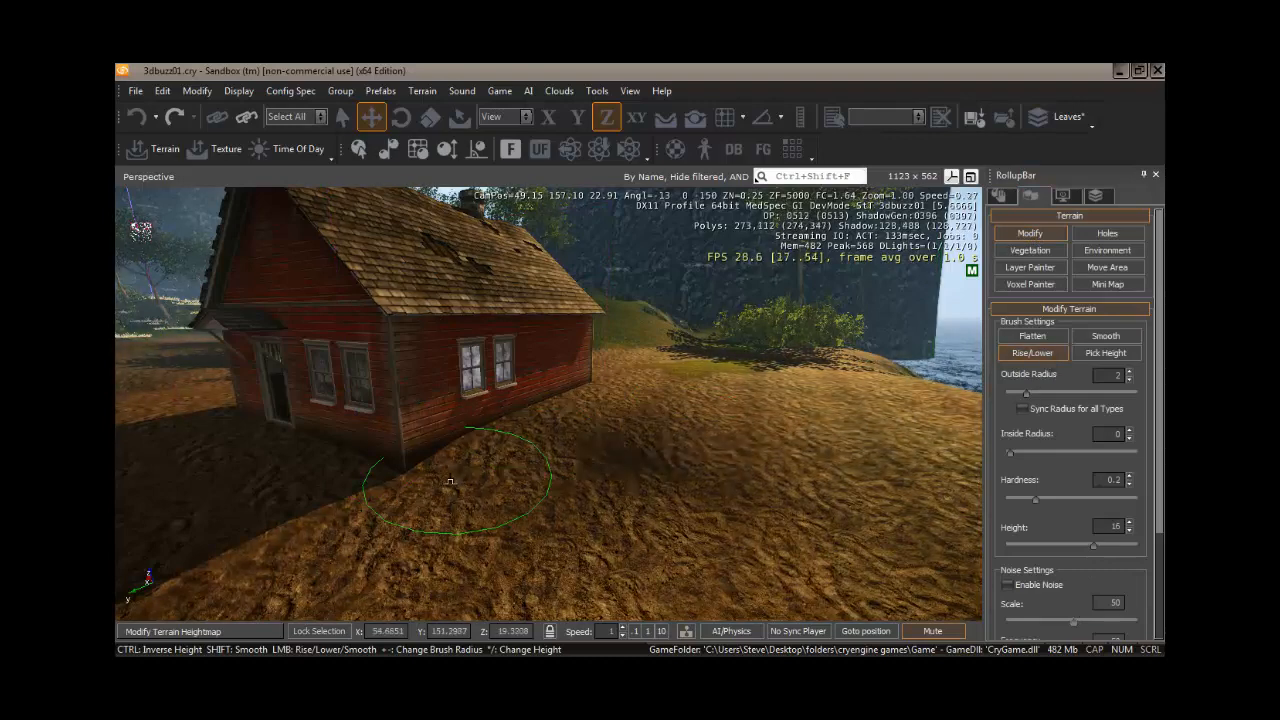
drag(447, 475, 450, 482)
key(ctrl+z)
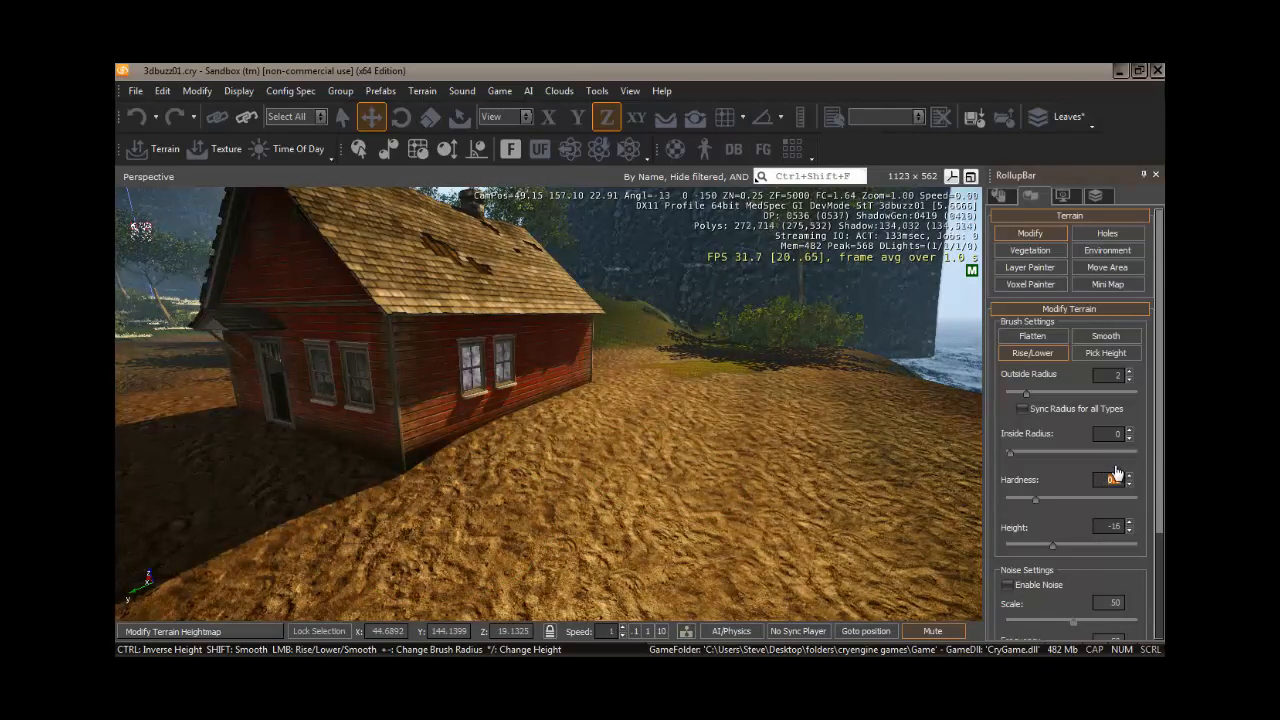
Set the terrain brush to hardness 0.1 and height 1, and gently raise the ground at the fishing house's near corner.
text(0.1)
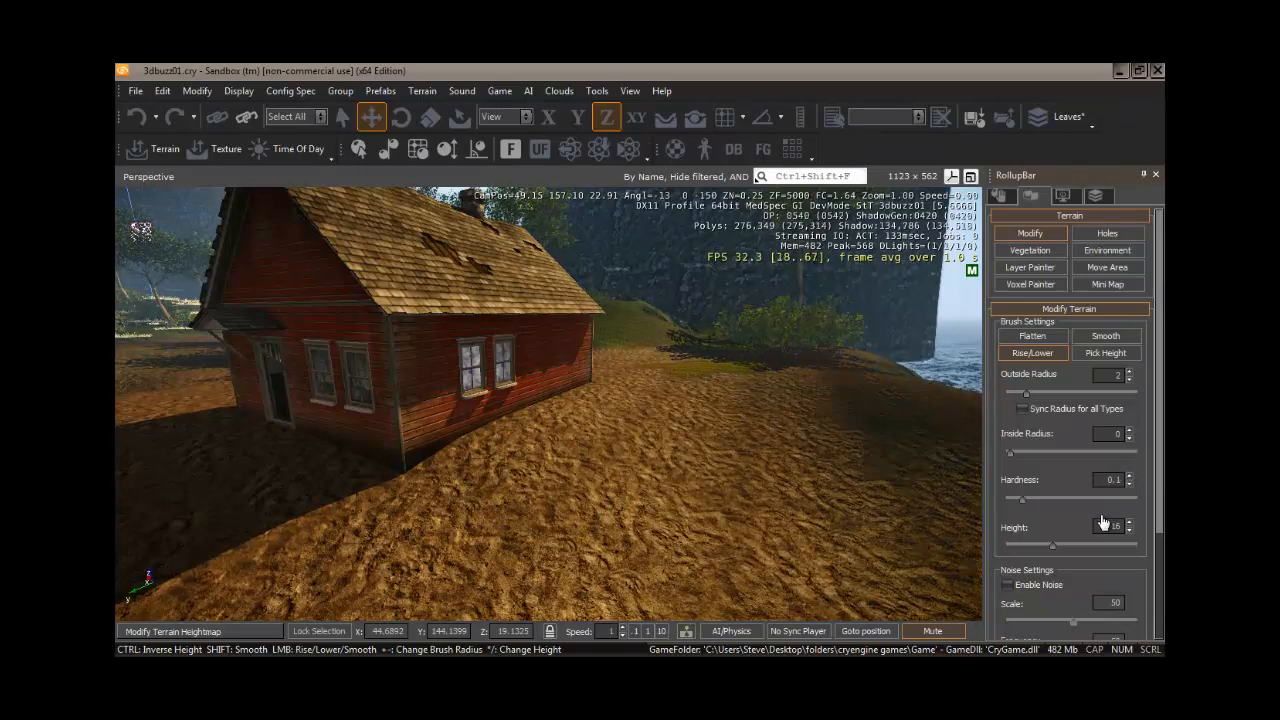
drag(1103, 526, 1134, 530)
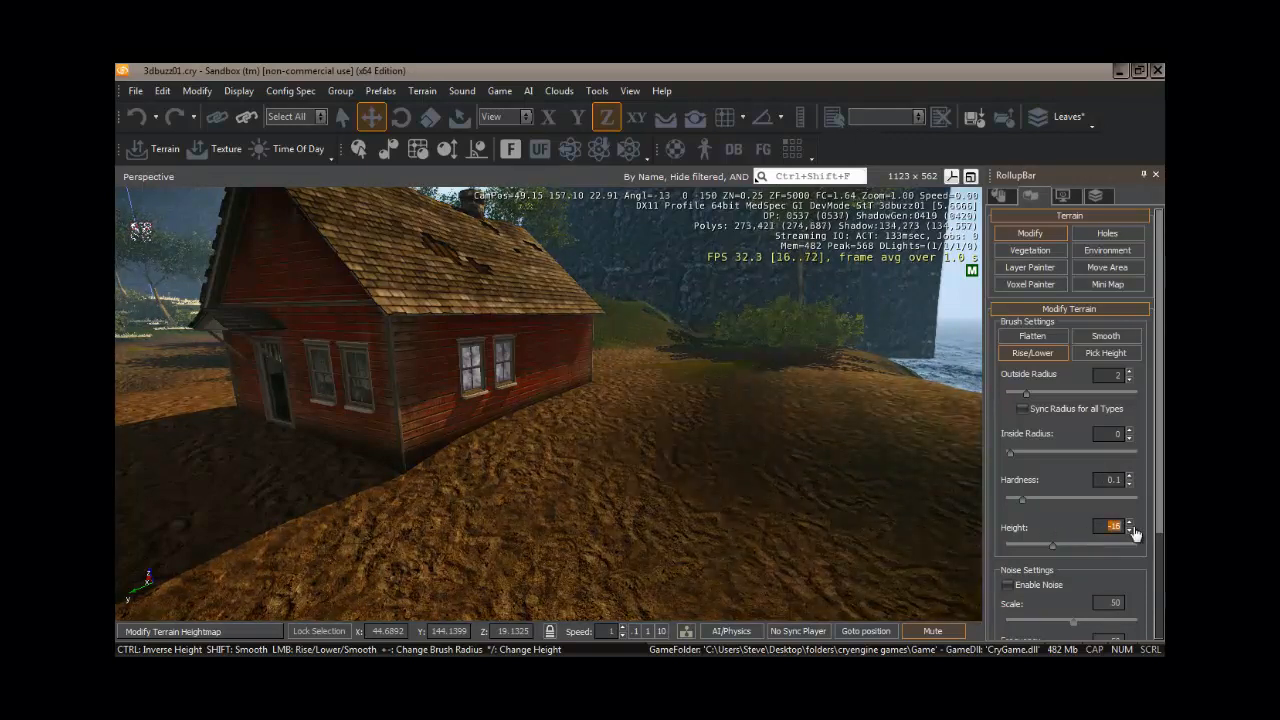
text(5)
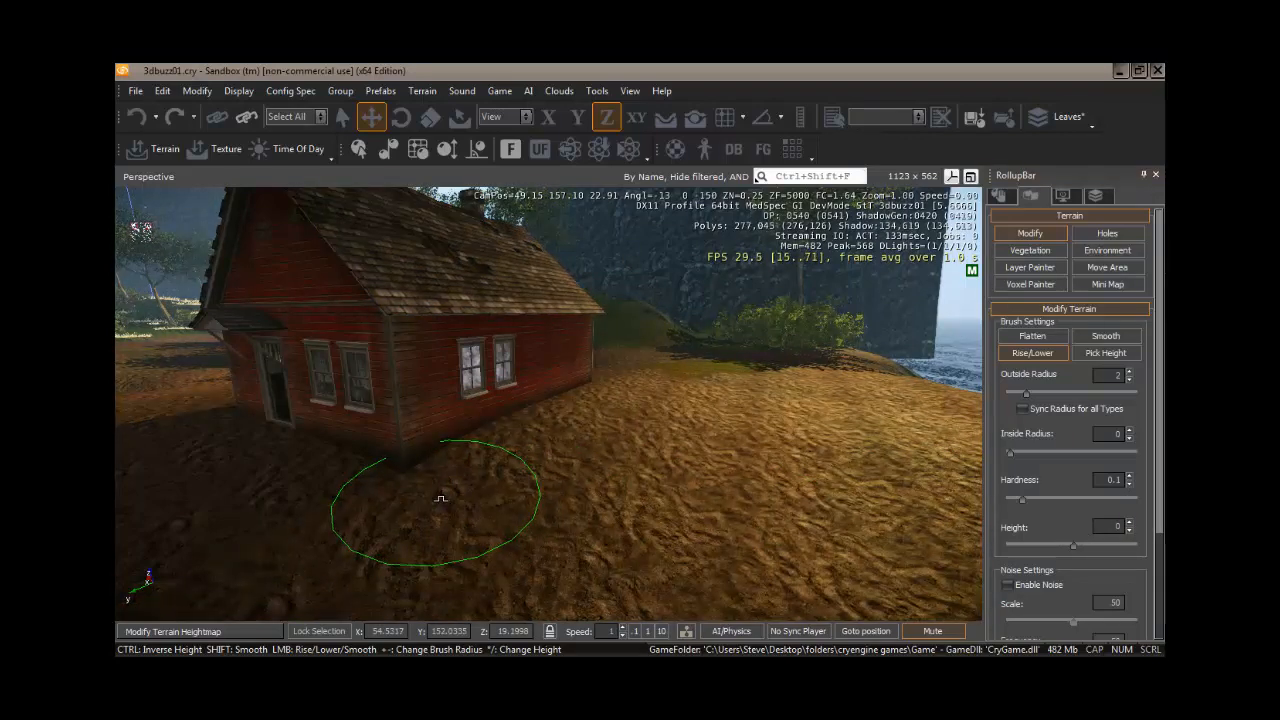
drag(1111, 526, 1141, 533)
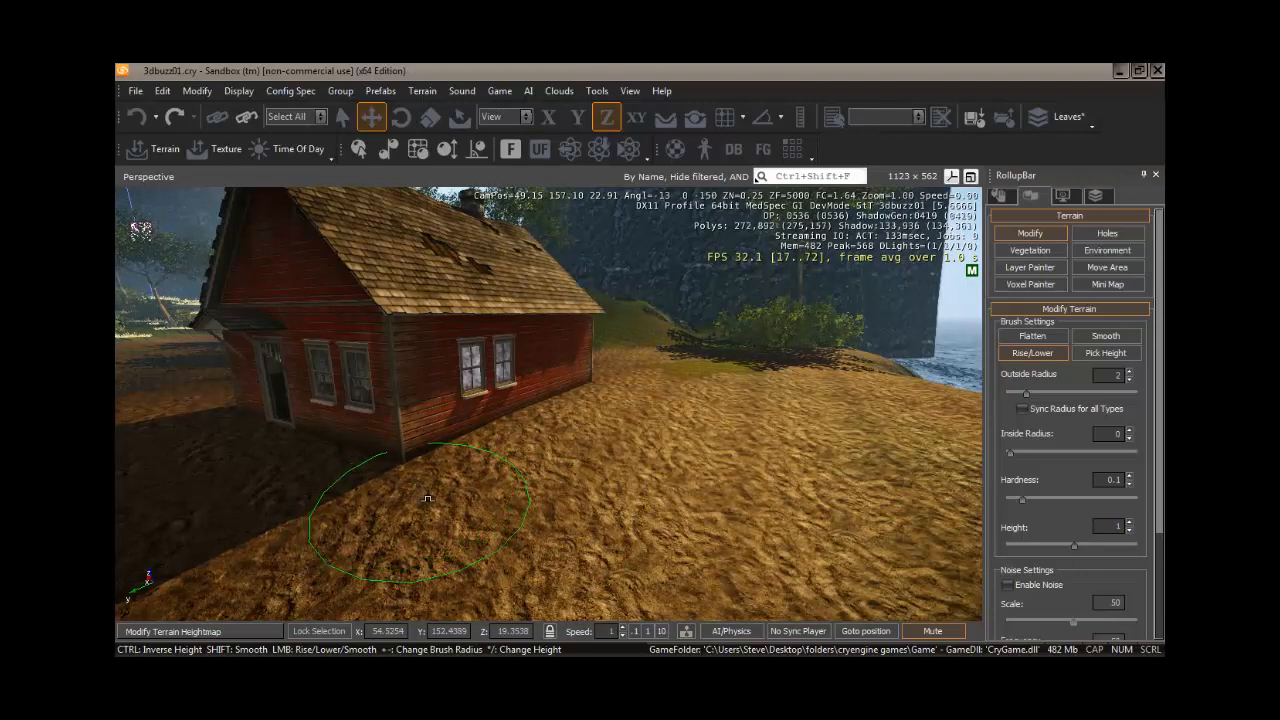
click(1039, 235)
Select the fishing house again and raise it to about Z 20.05.
click(1003, 195)
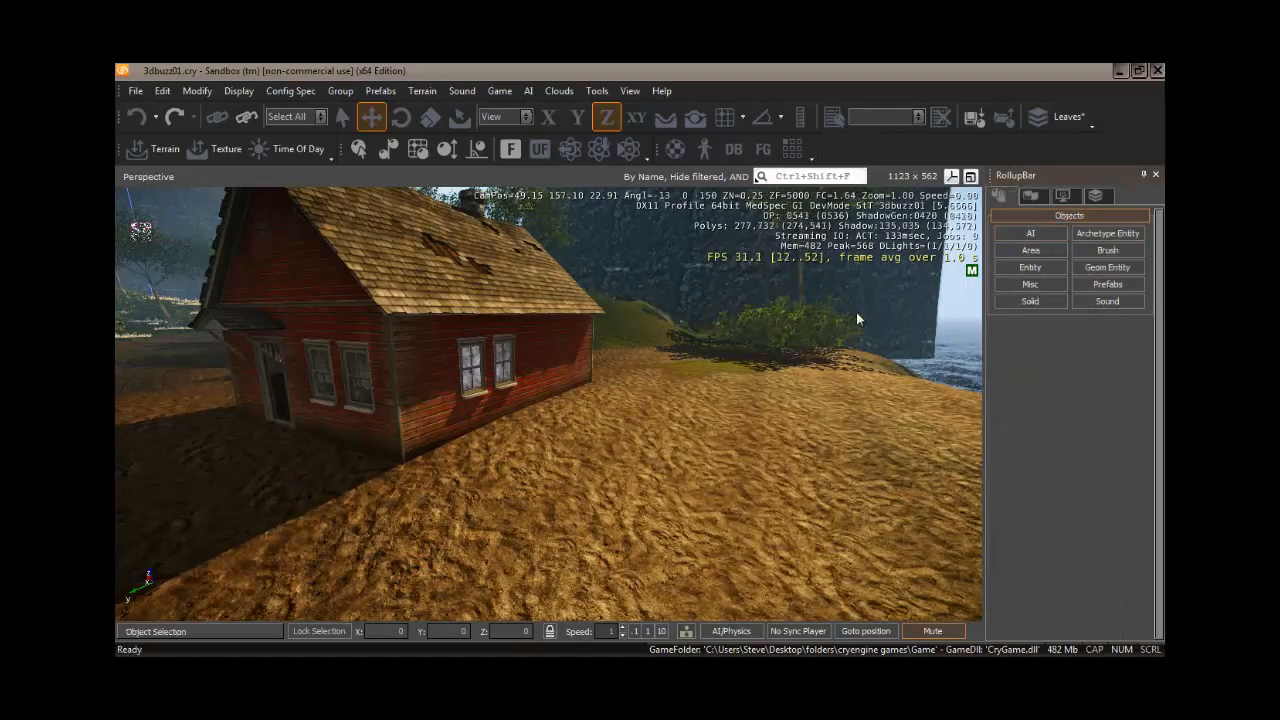
click(451, 344)
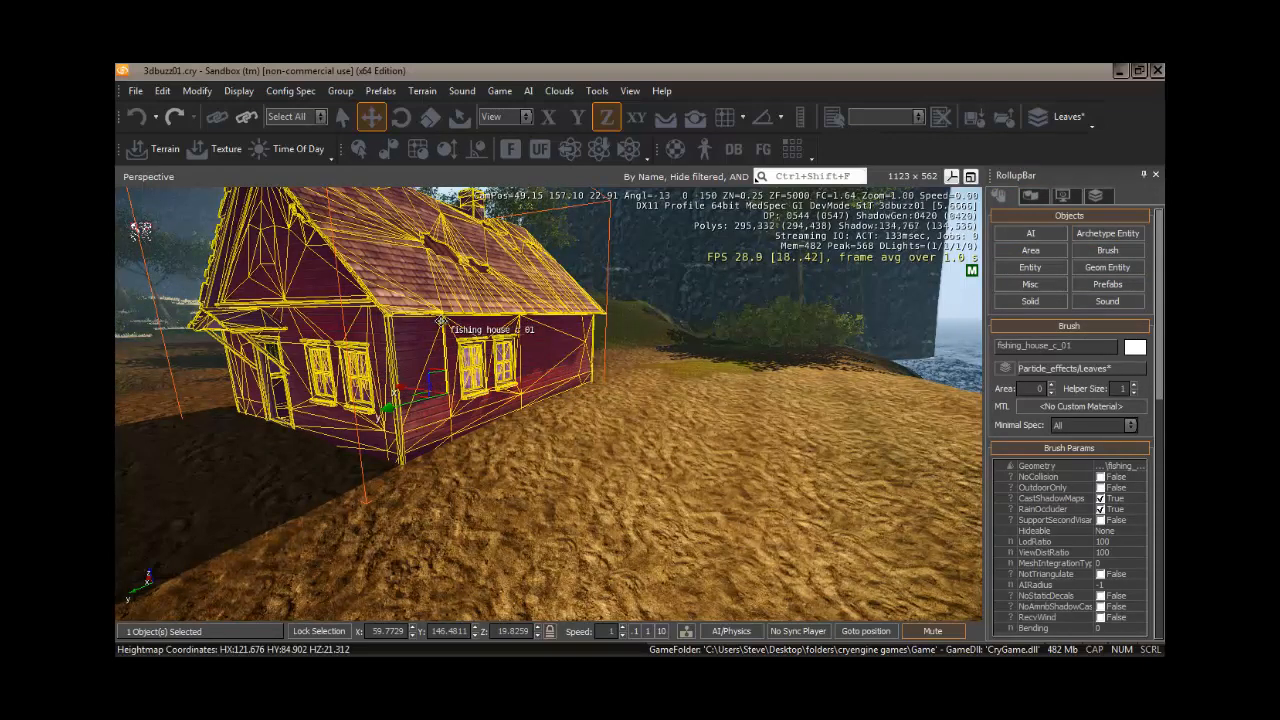
drag(441, 320, 441, 315)
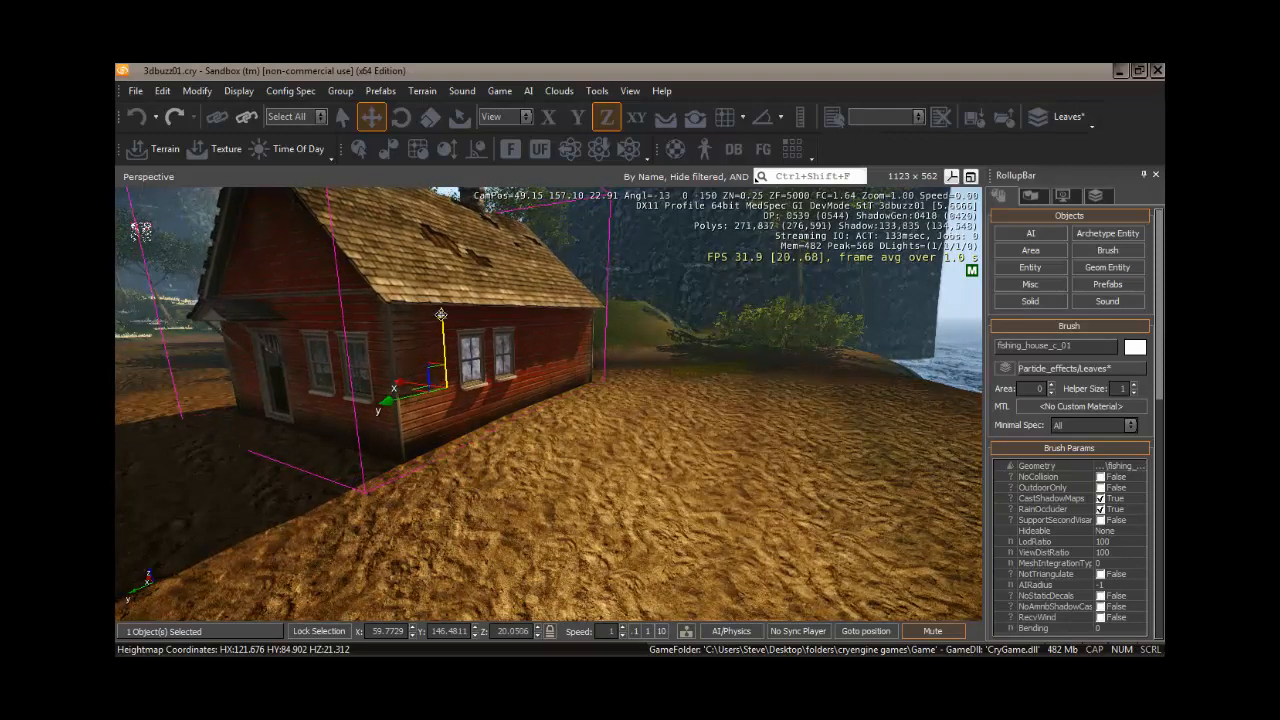
Try placing the fishing_door_c brush in front of the fishing house, and delete it.
mouse_move(498, 505)
right_down()
mouse_move(458, 510)
mouse_move(516, 512)
mouse_move(477, 501)
mouse_move(515, 515)
mouse_move(502, 514)
right_up()
key(w)
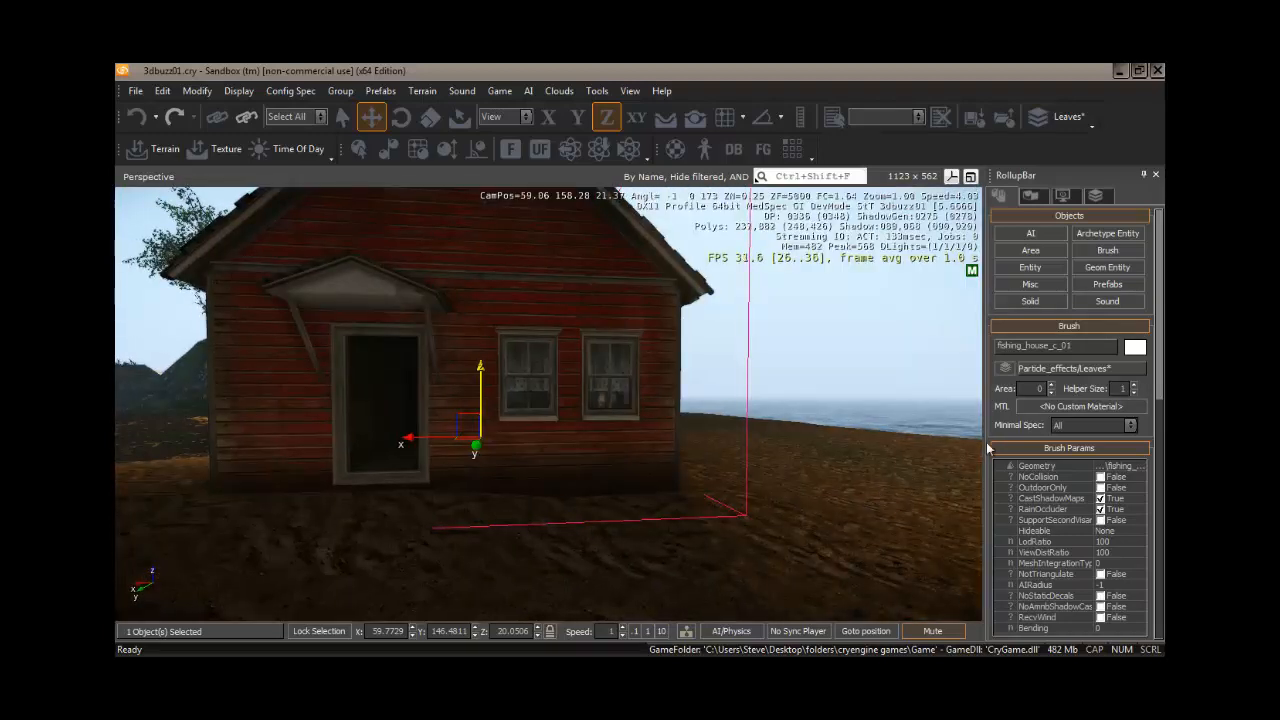
click(1108, 253)
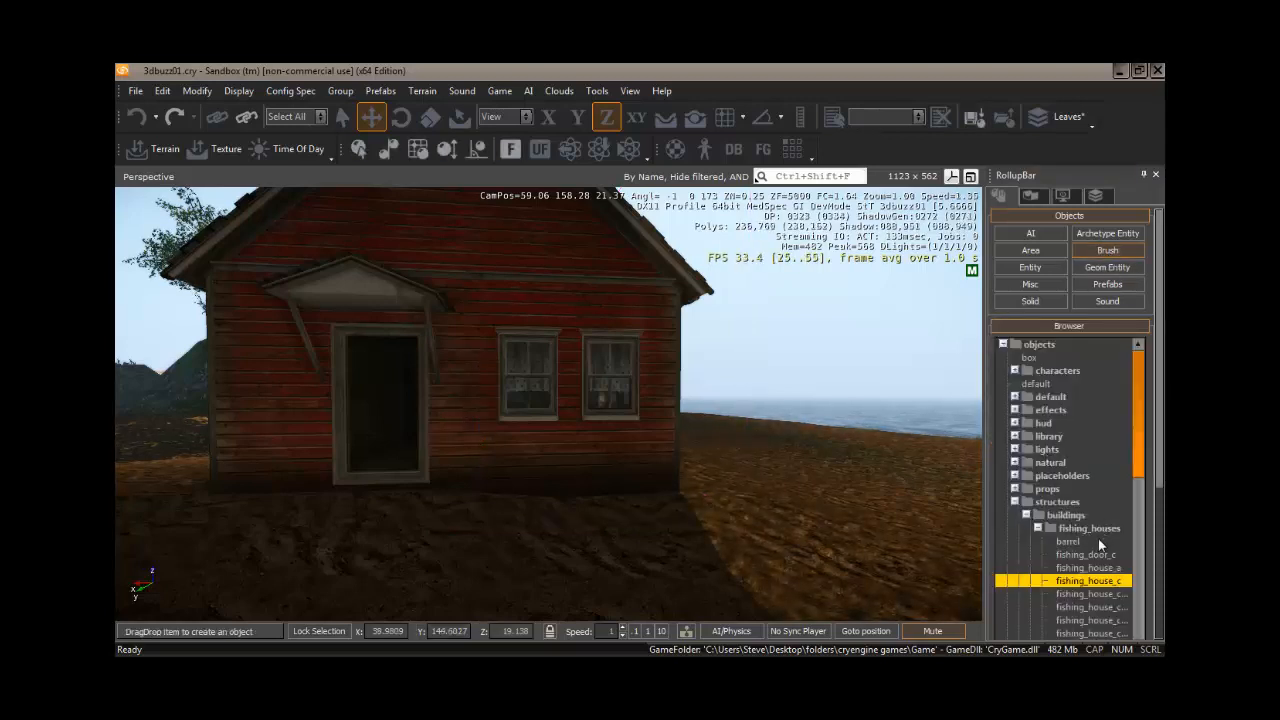
click(1070, 555)
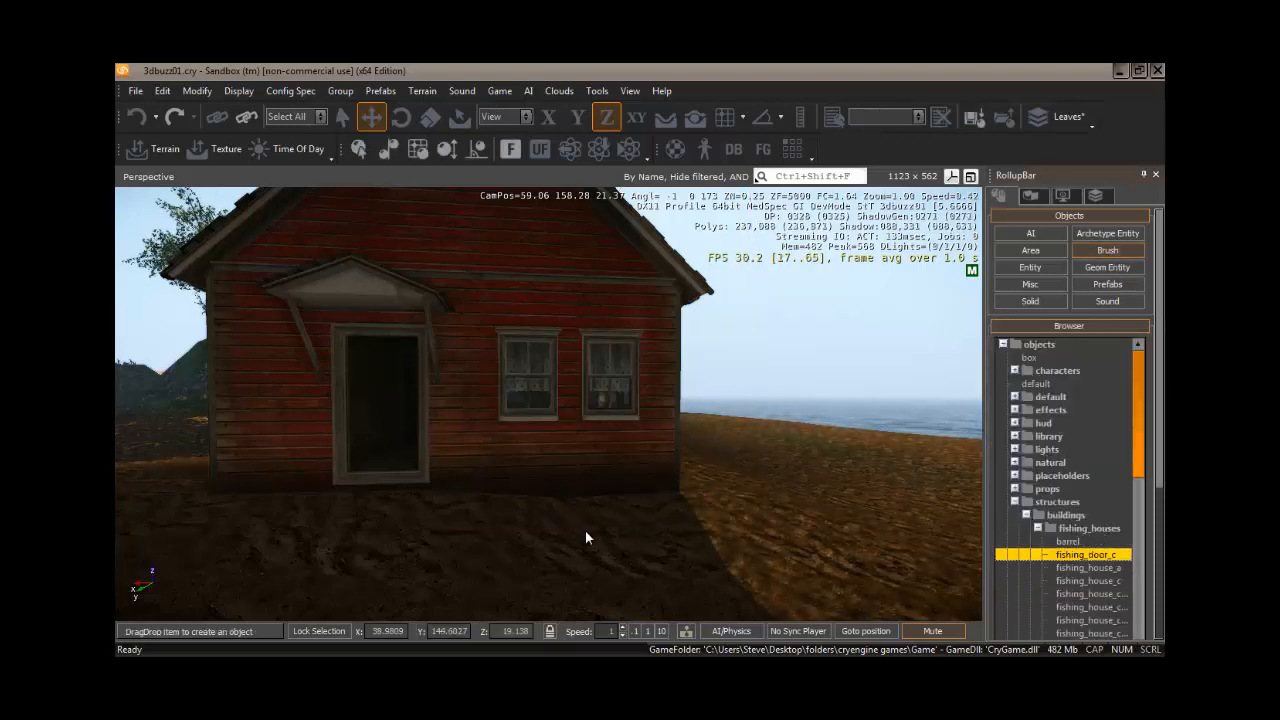
drag(510, 521, 515, 521)
click(535, 503)
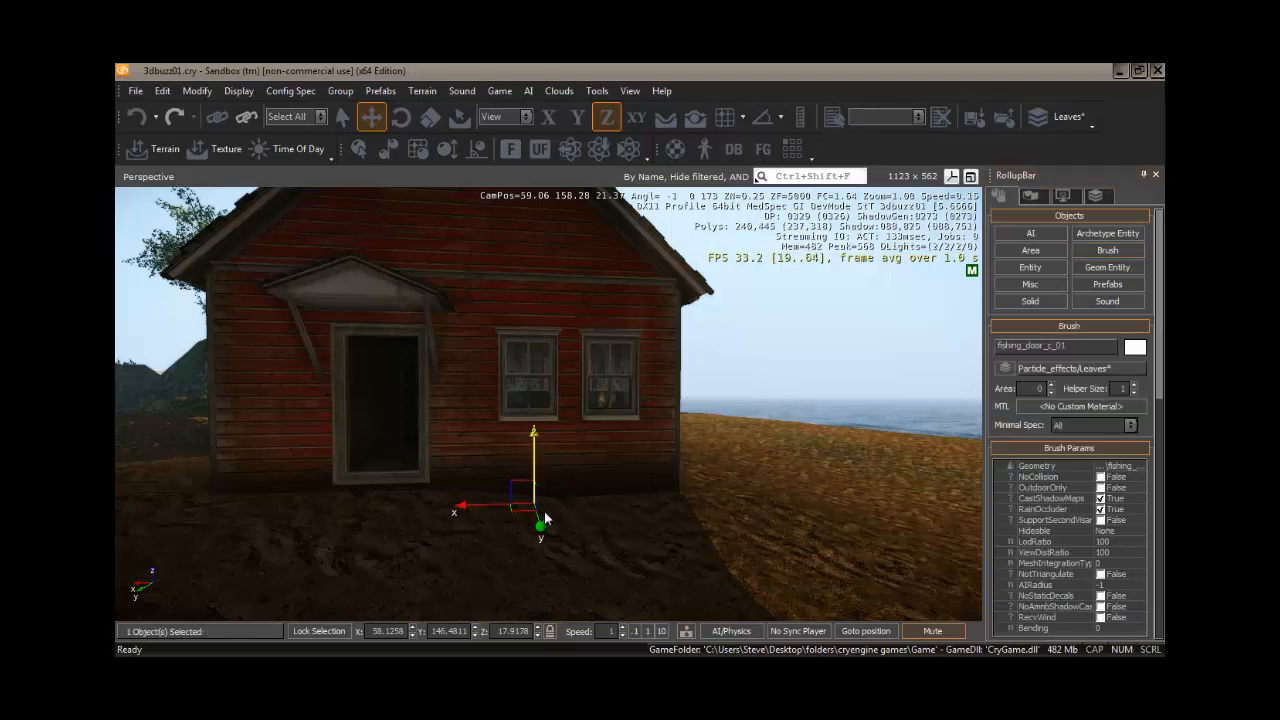
key(Delete)
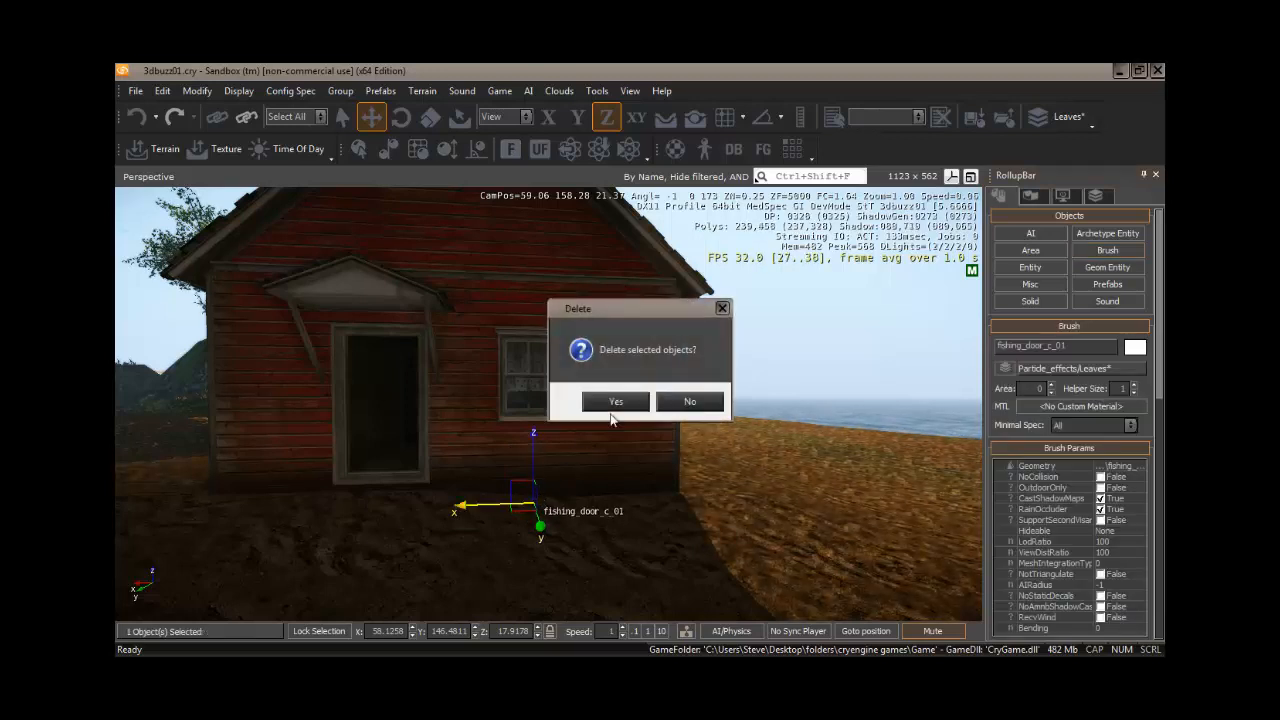
click(618, 401)
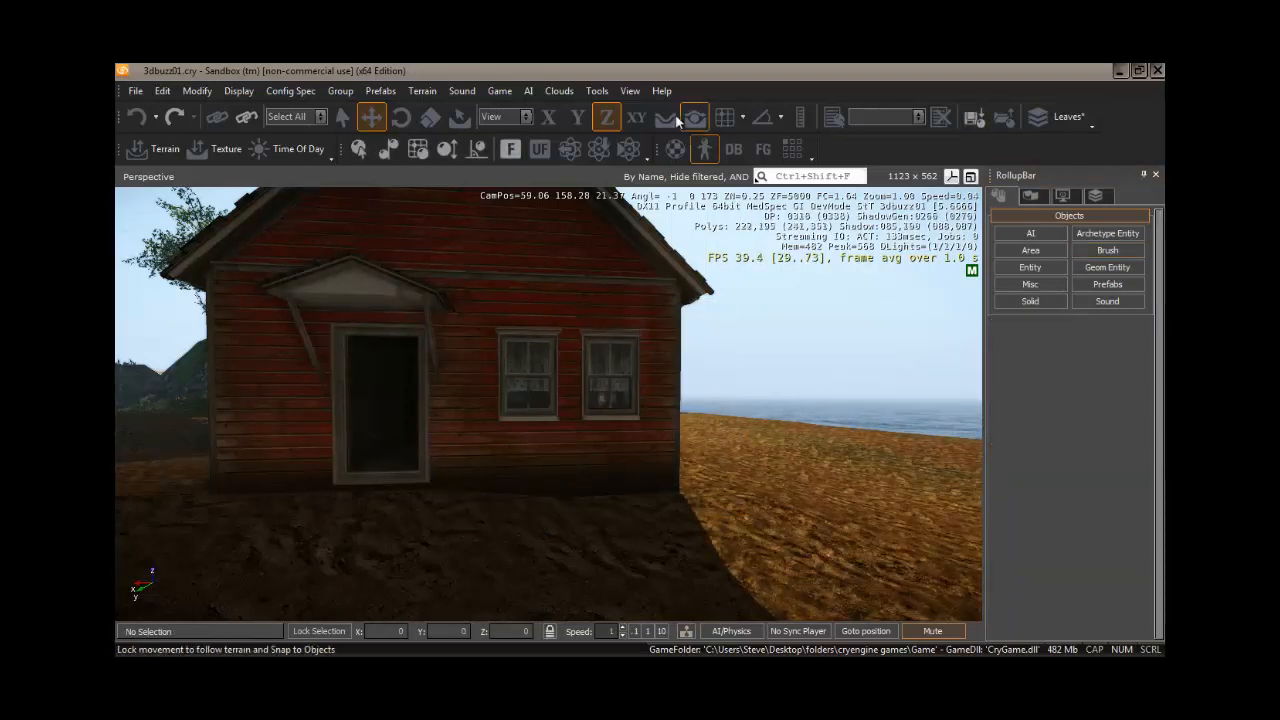
Try placing fishing_door_c again with follow terrain on, raise it to about Z 21.10, and delete it.
click(673, 120)
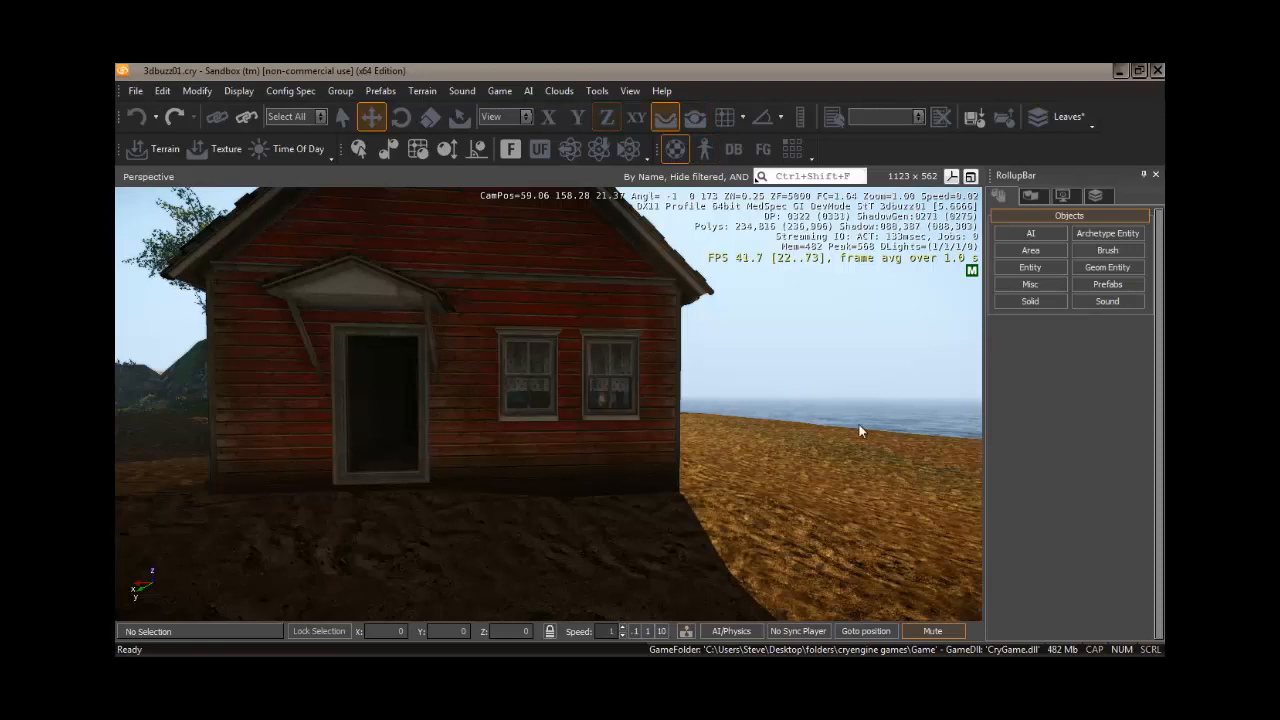
click(1106, 250)
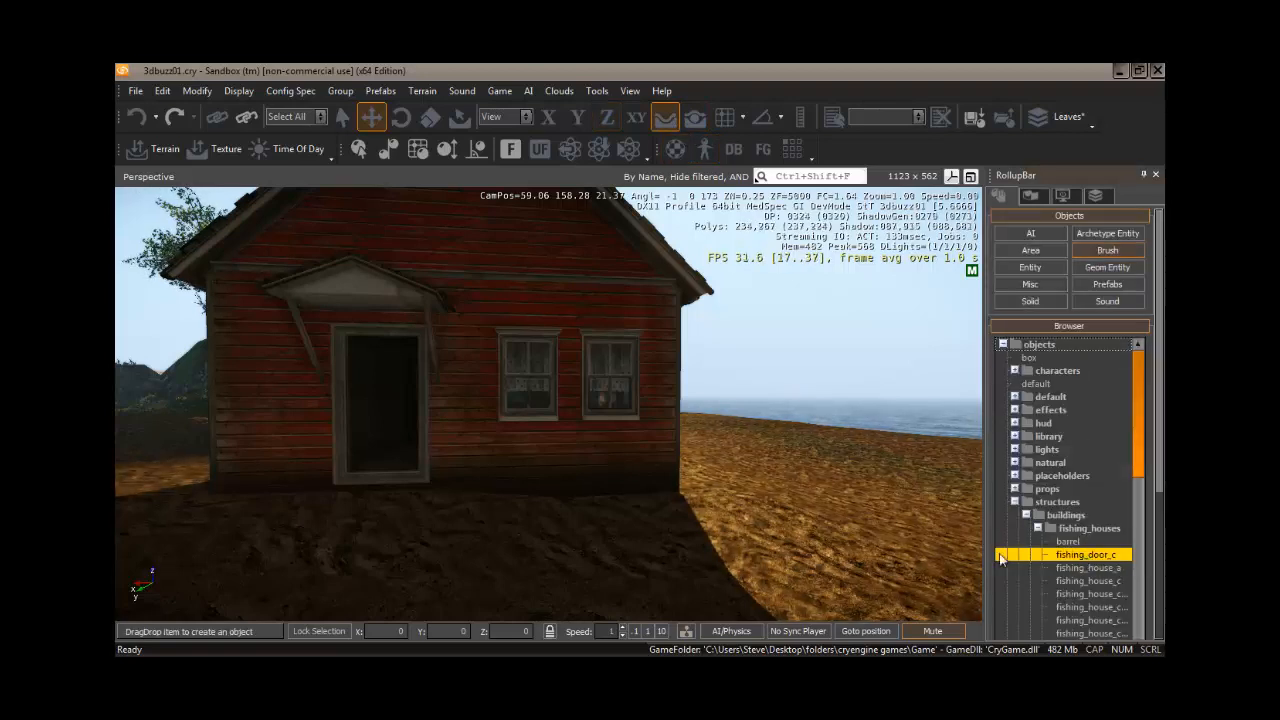
drag(537, 498, 537, 499)
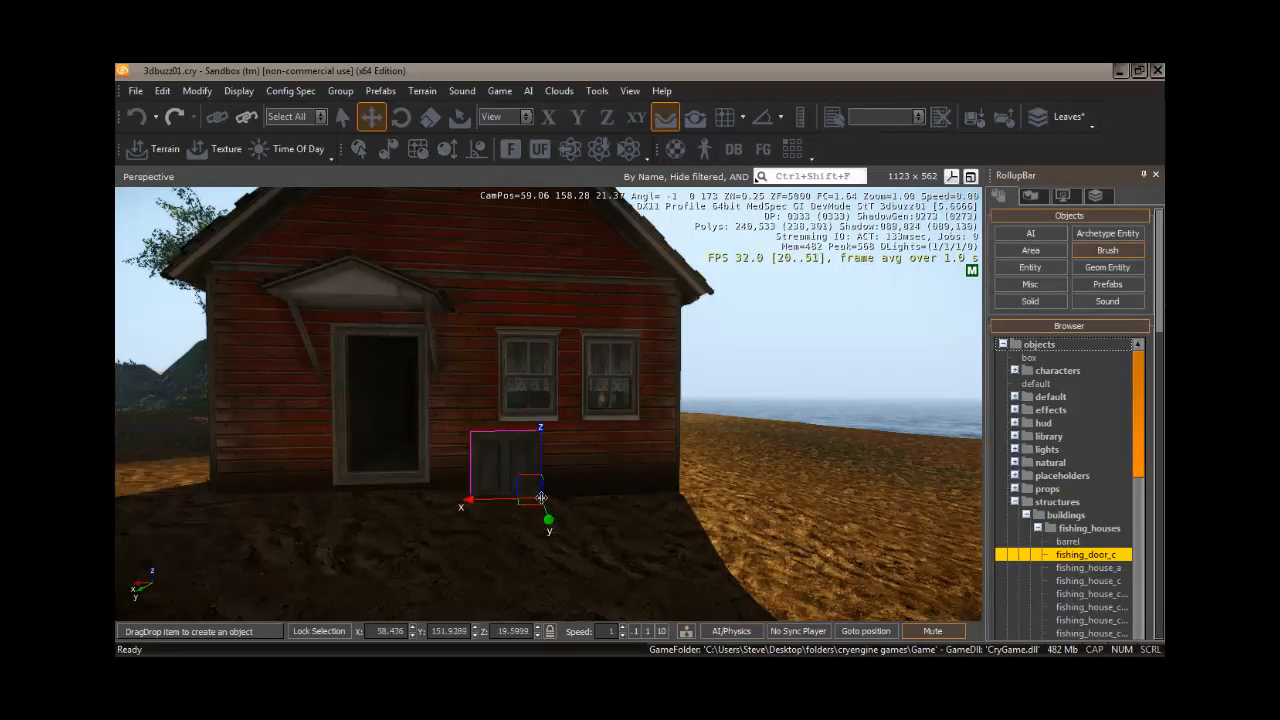
click(541, 497)
drag(538, 428, 542, 339)
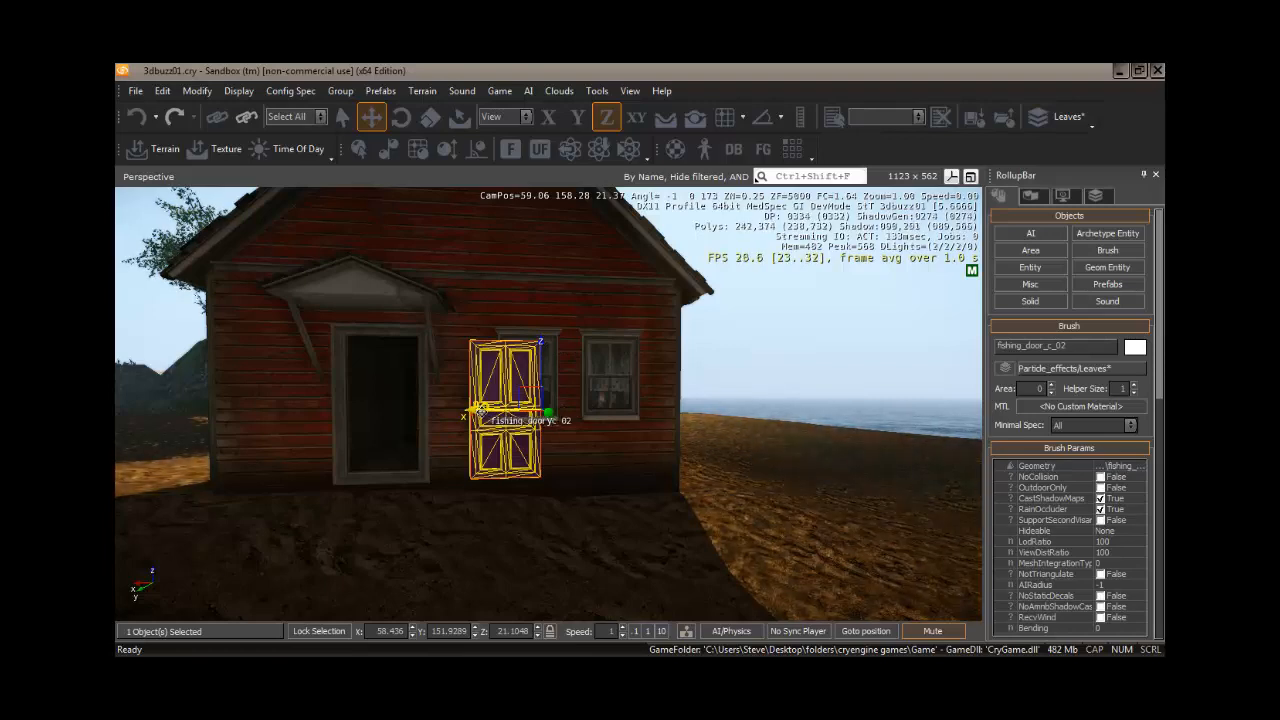
key(Delete)
click(615, 401)
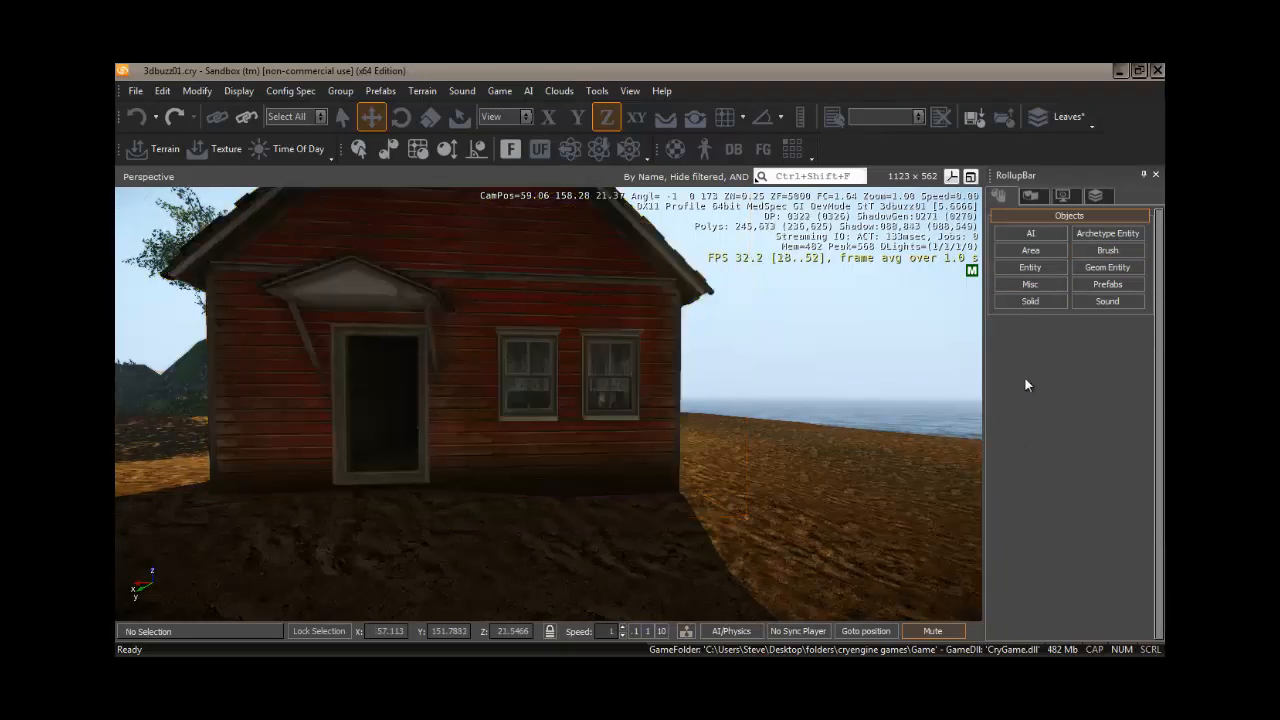
Place a Door entity from the Doors category in the fishing house's doorway, with follow terrain on.
click(1038, 266)
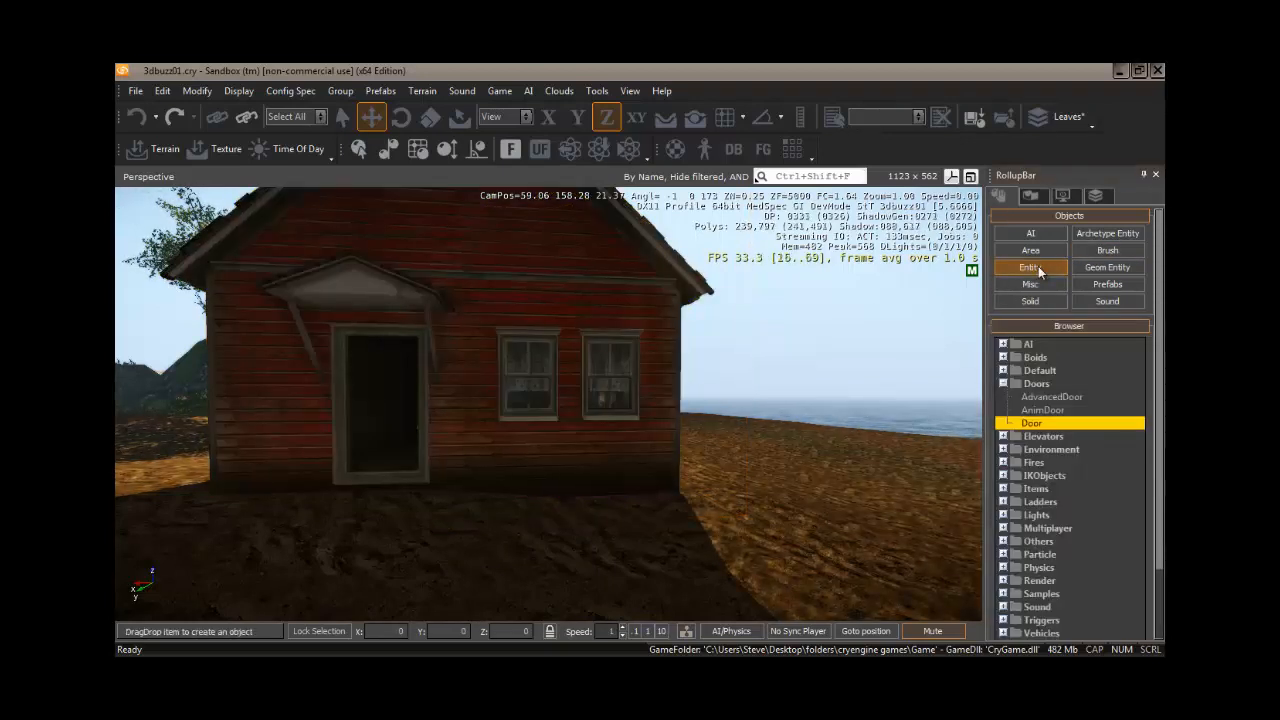
double_click(1008, 381)
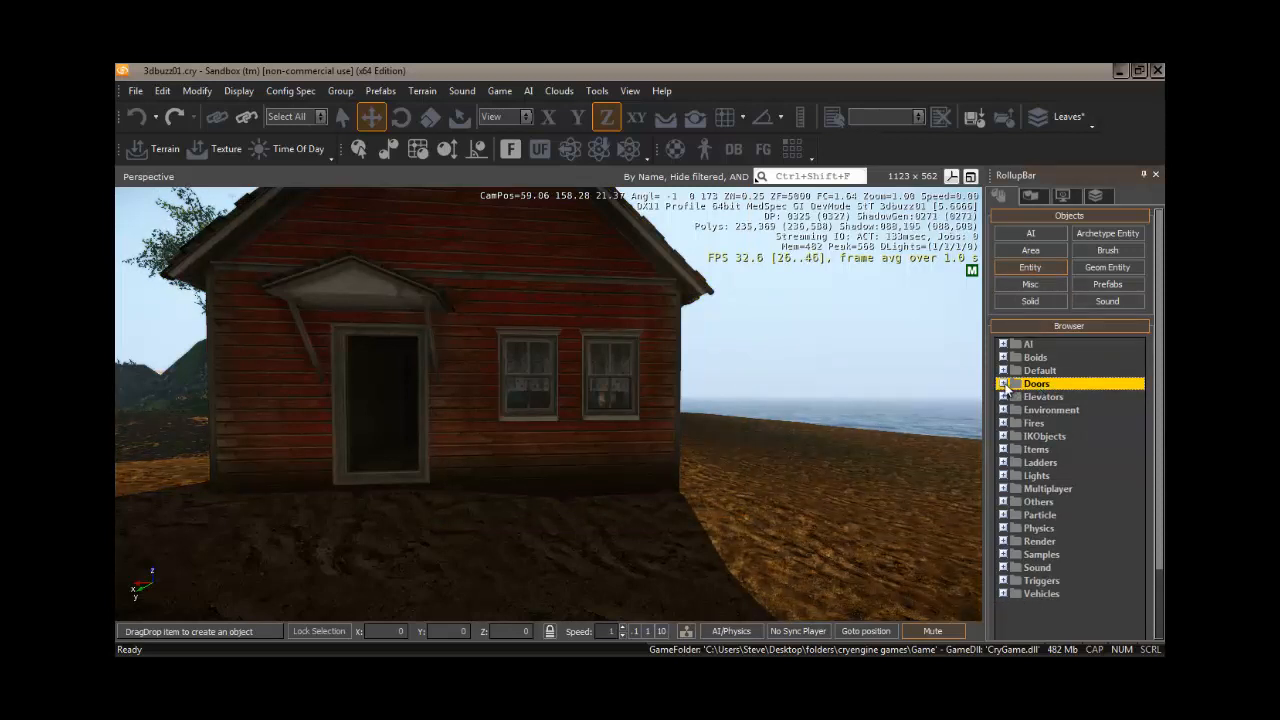
double_click(1038, 383)
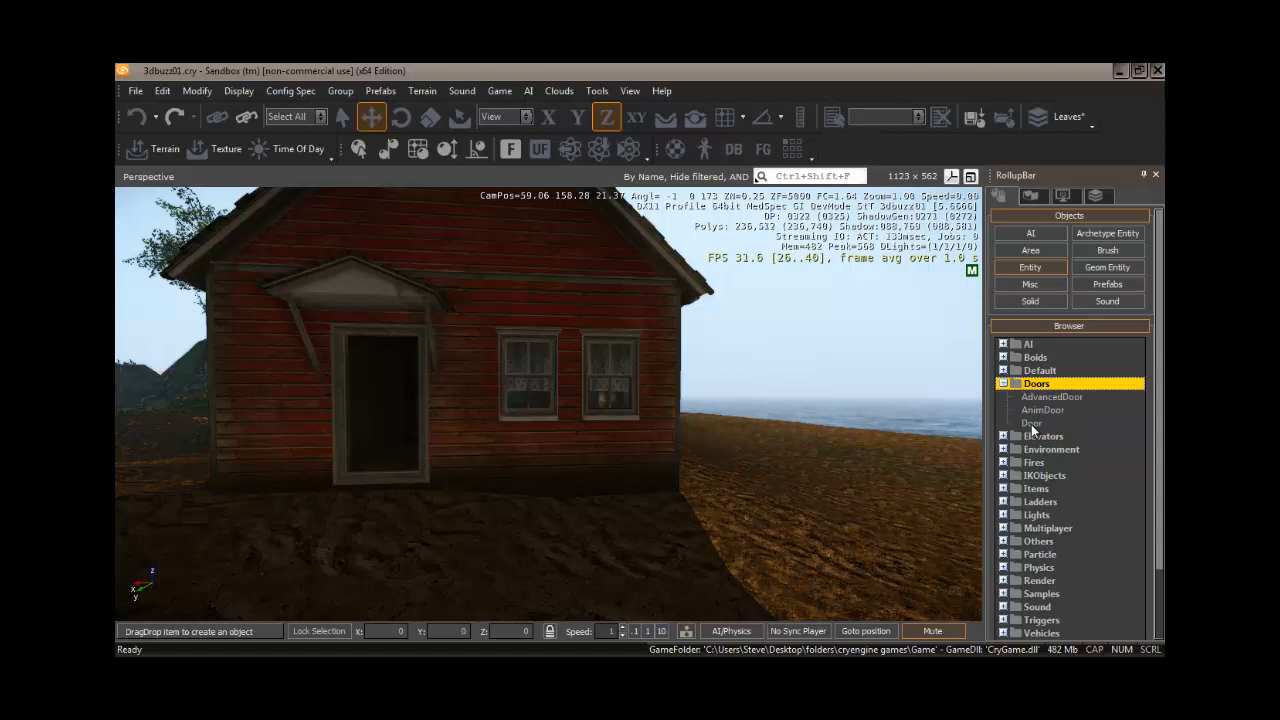
click(667, 118)
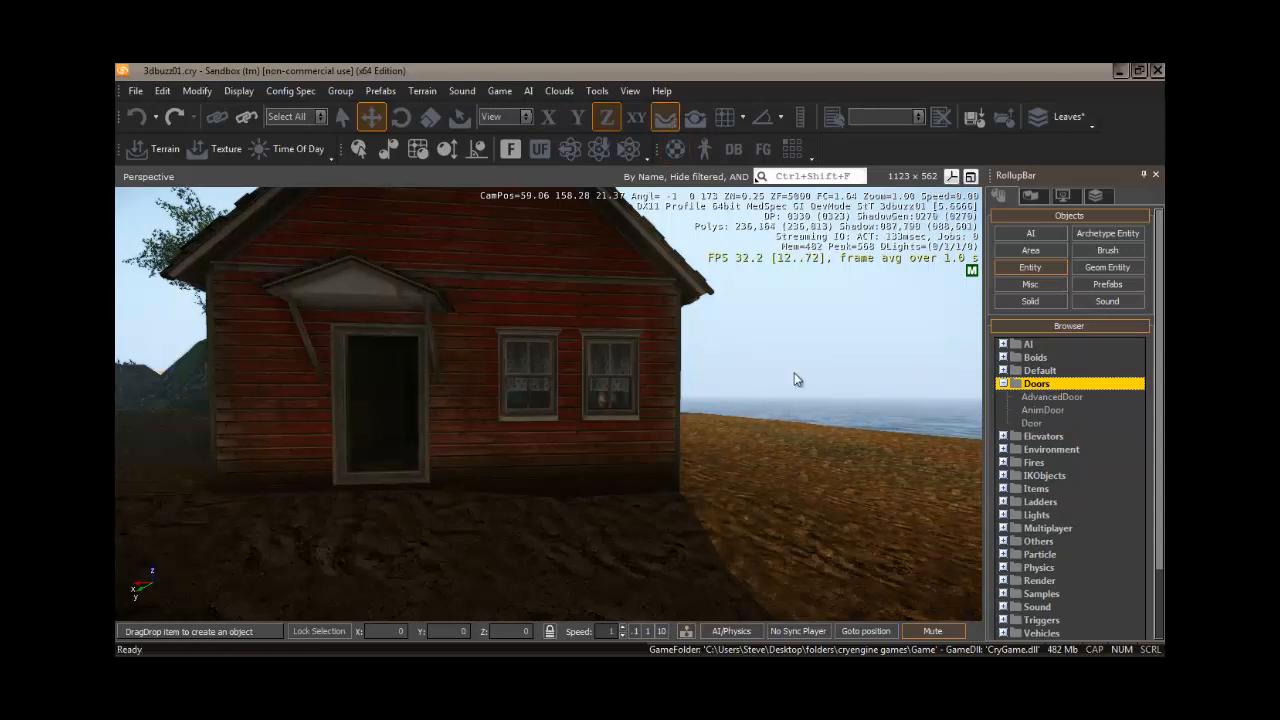
click(1033, 423)
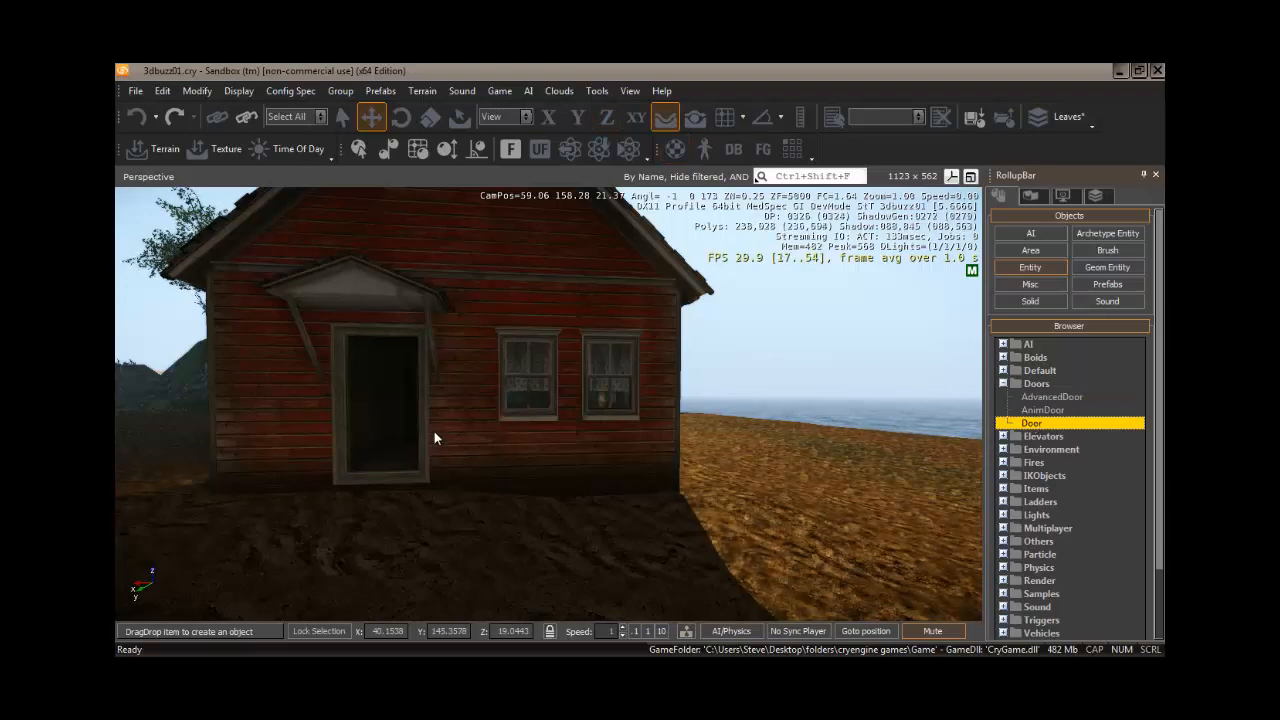
drag(403, 440, 412, 439)
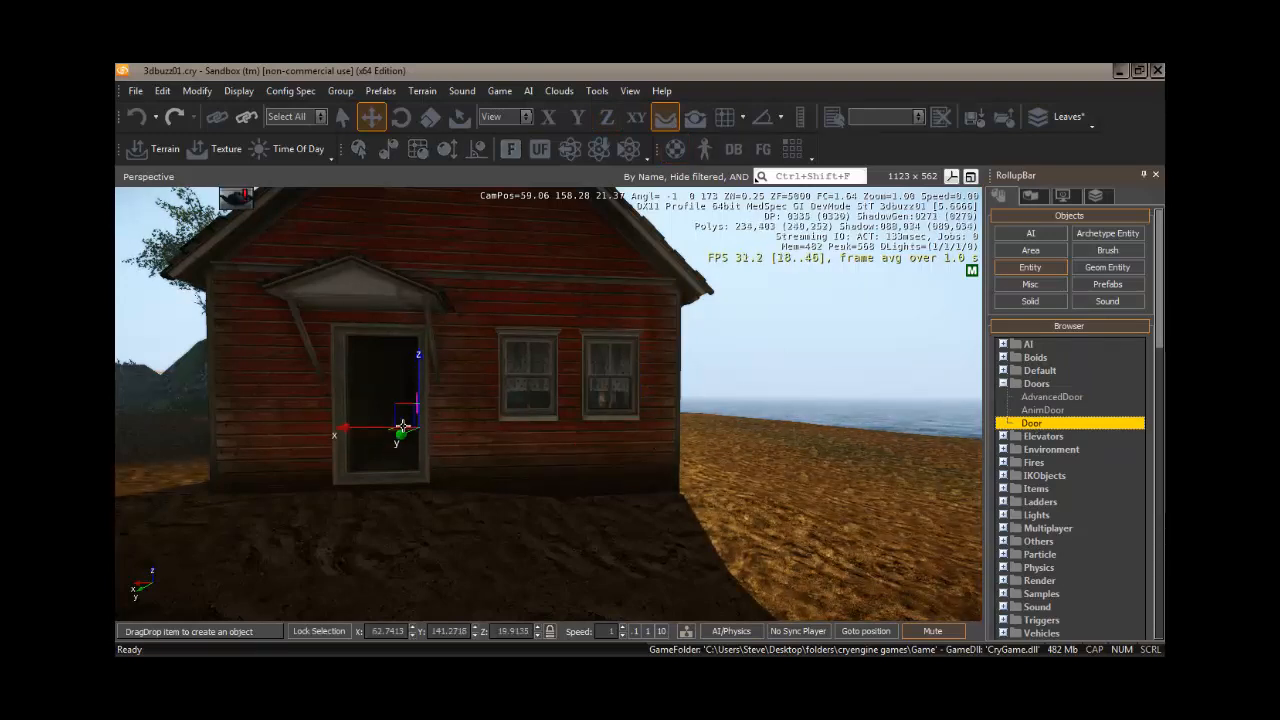
click(368, 452)
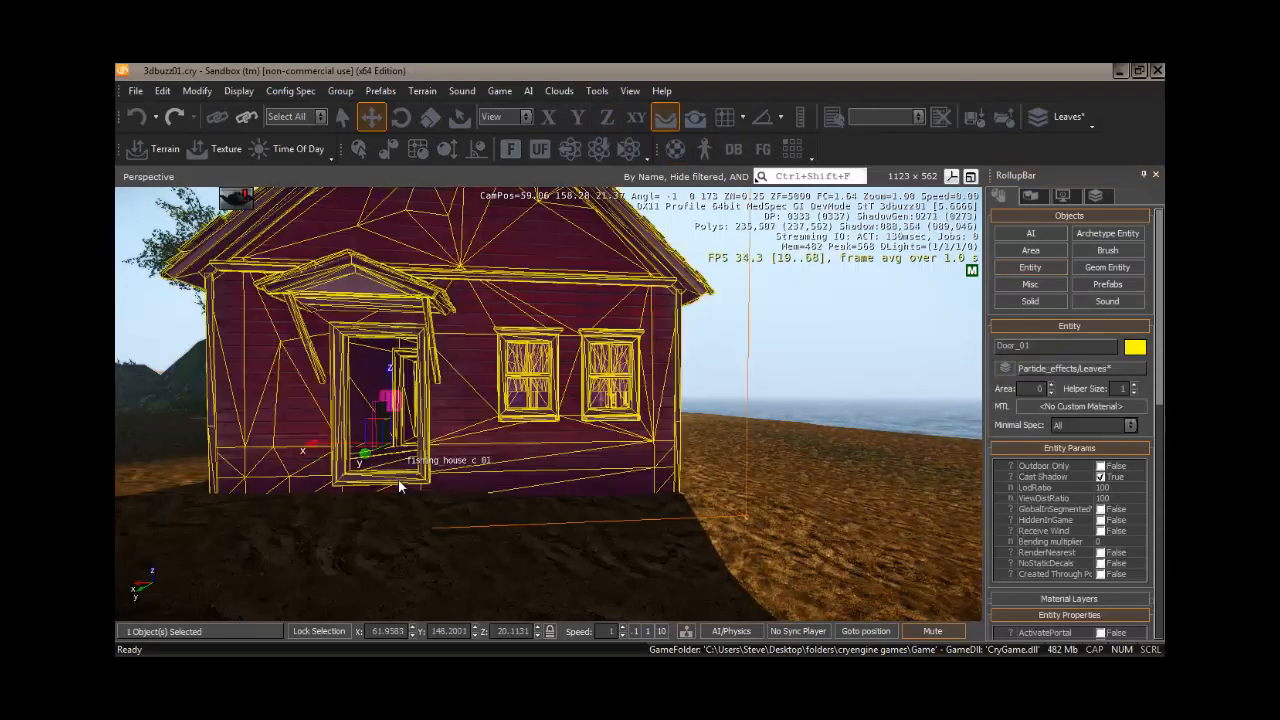
Move the door entity out along Y to about 151.54 and raise it to about Z 21.17.
drag(365, 455, 260, 500)
mouse_move(367, 551)
right_down()
mouse_move(400, 555)
mouse_move(374, 552)
right_up()
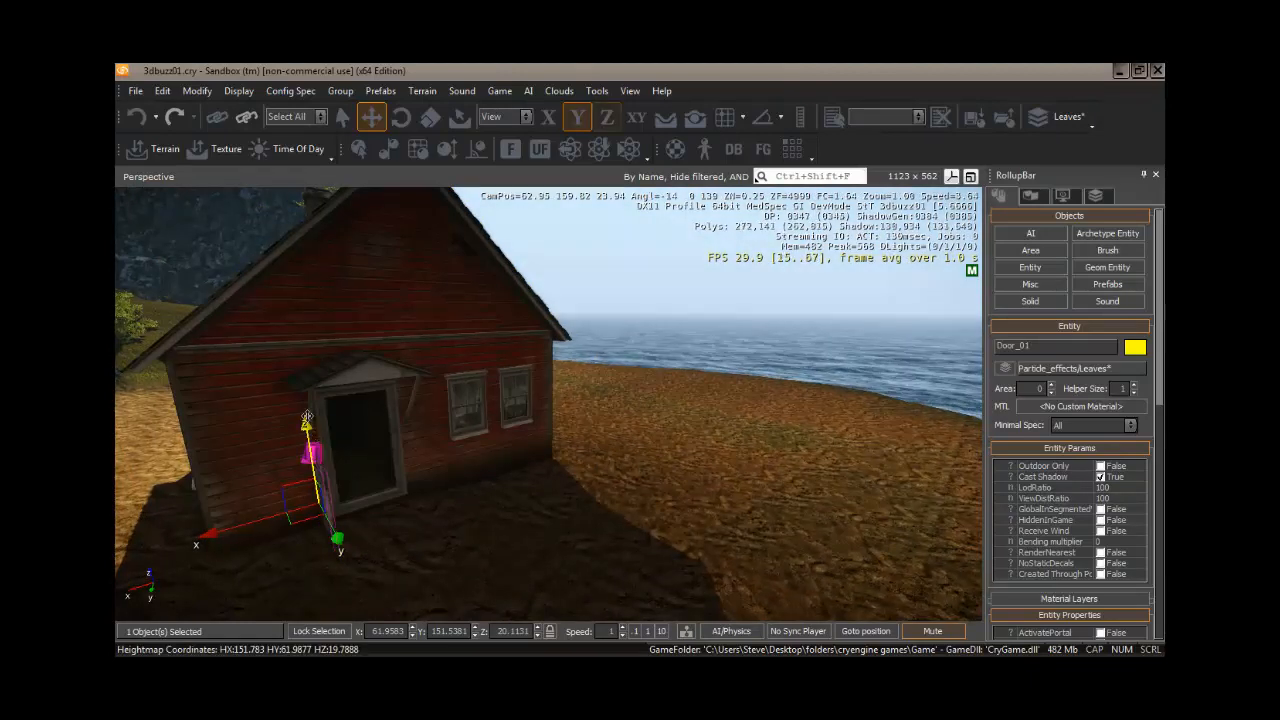
drag(308, 418, 305, 376)
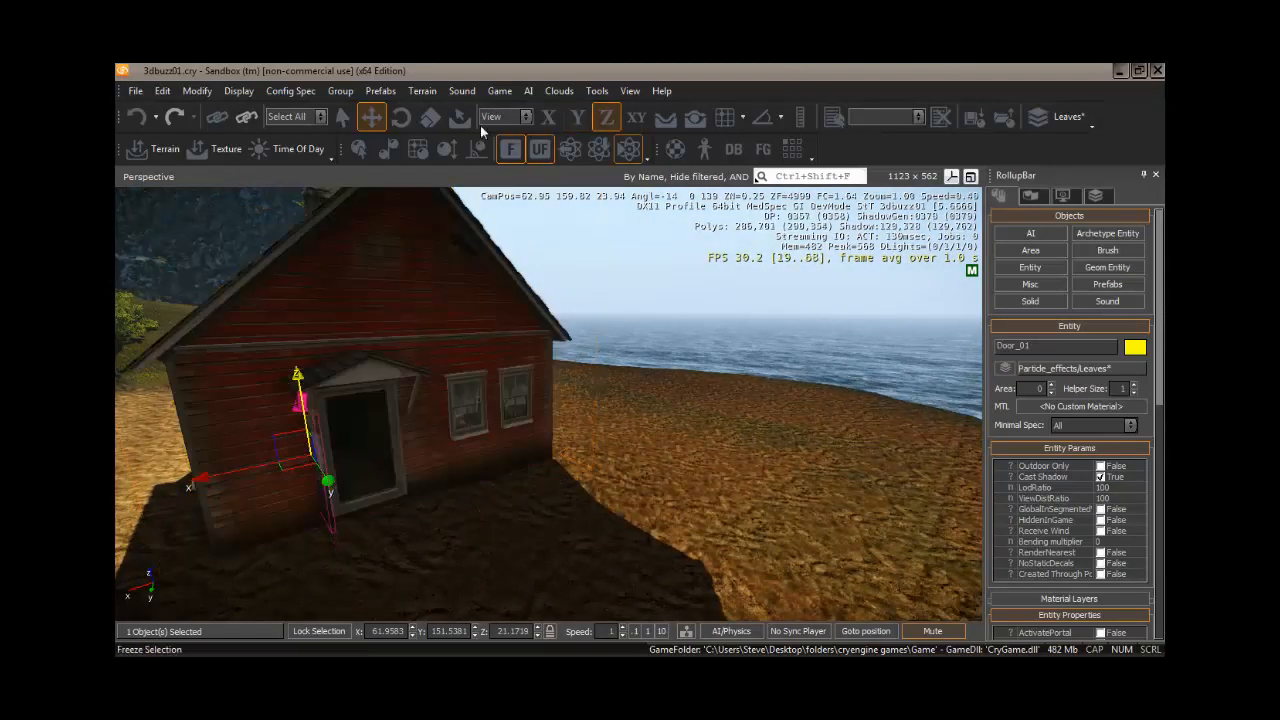
Rotate the door entity about its local Z axis to exactly 90 degrees.
click(401, 118)
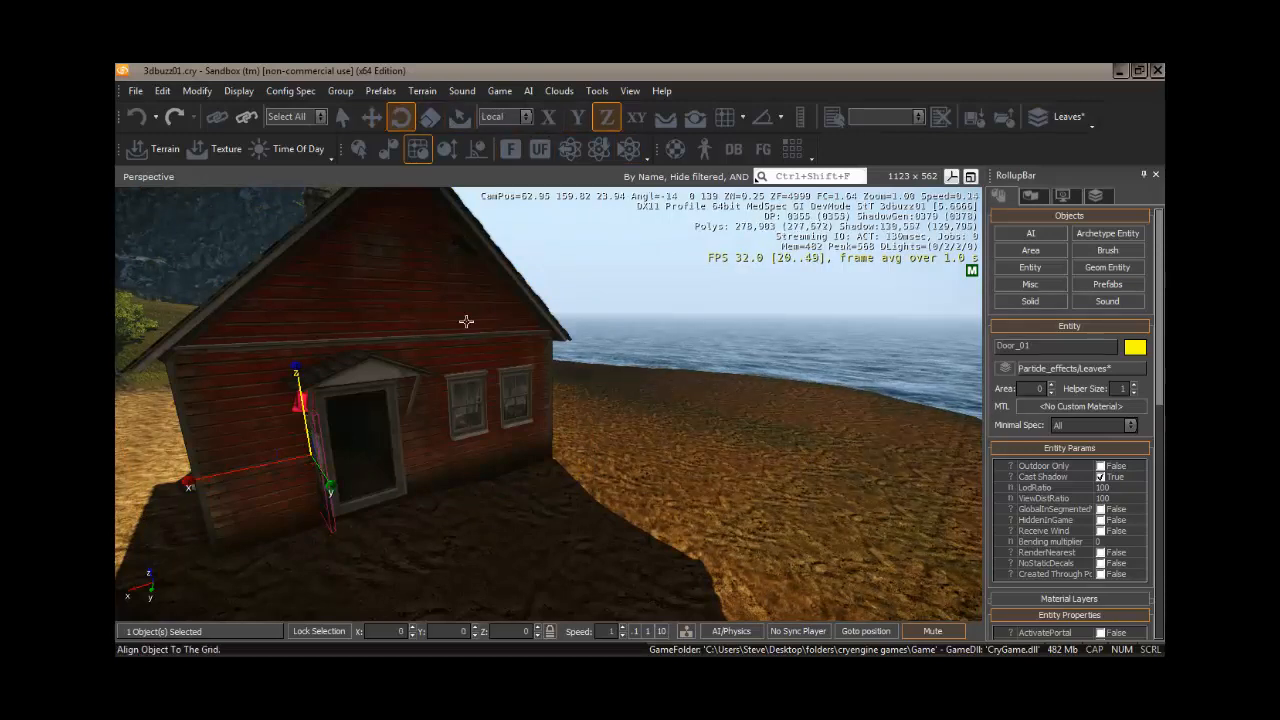
drag(298, 372, 293, 301)
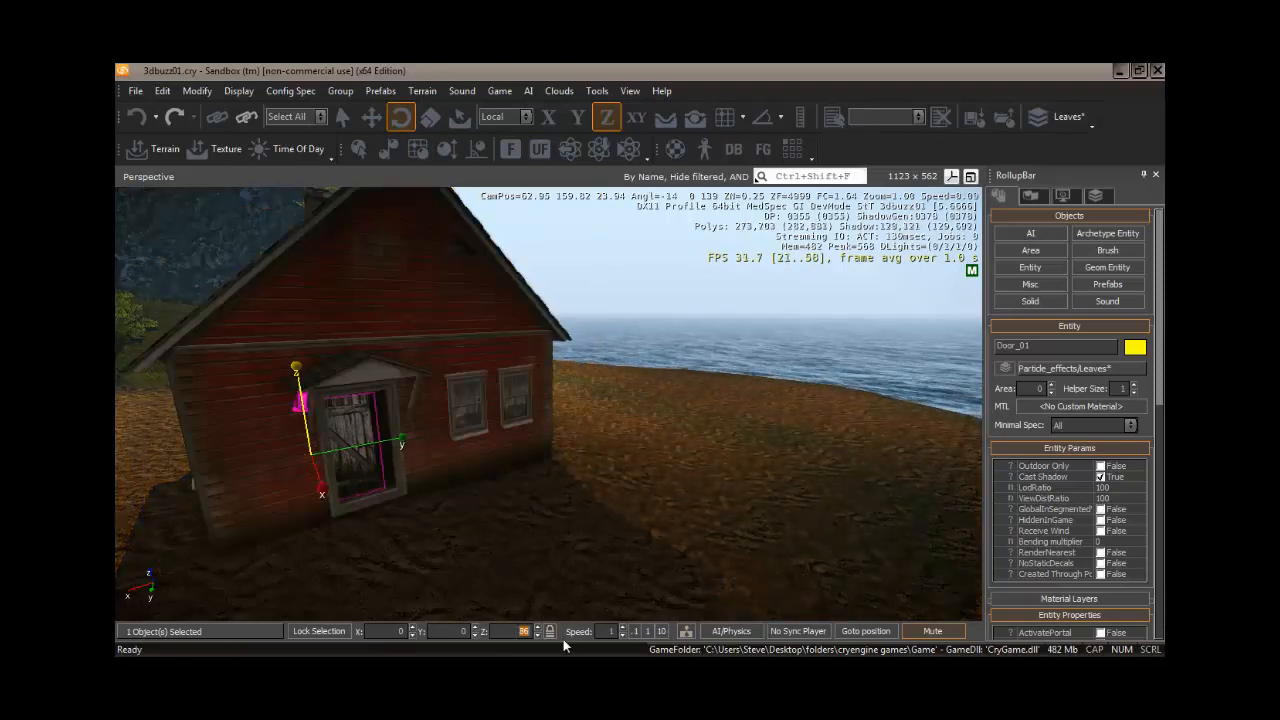
text(90)
key(Return)
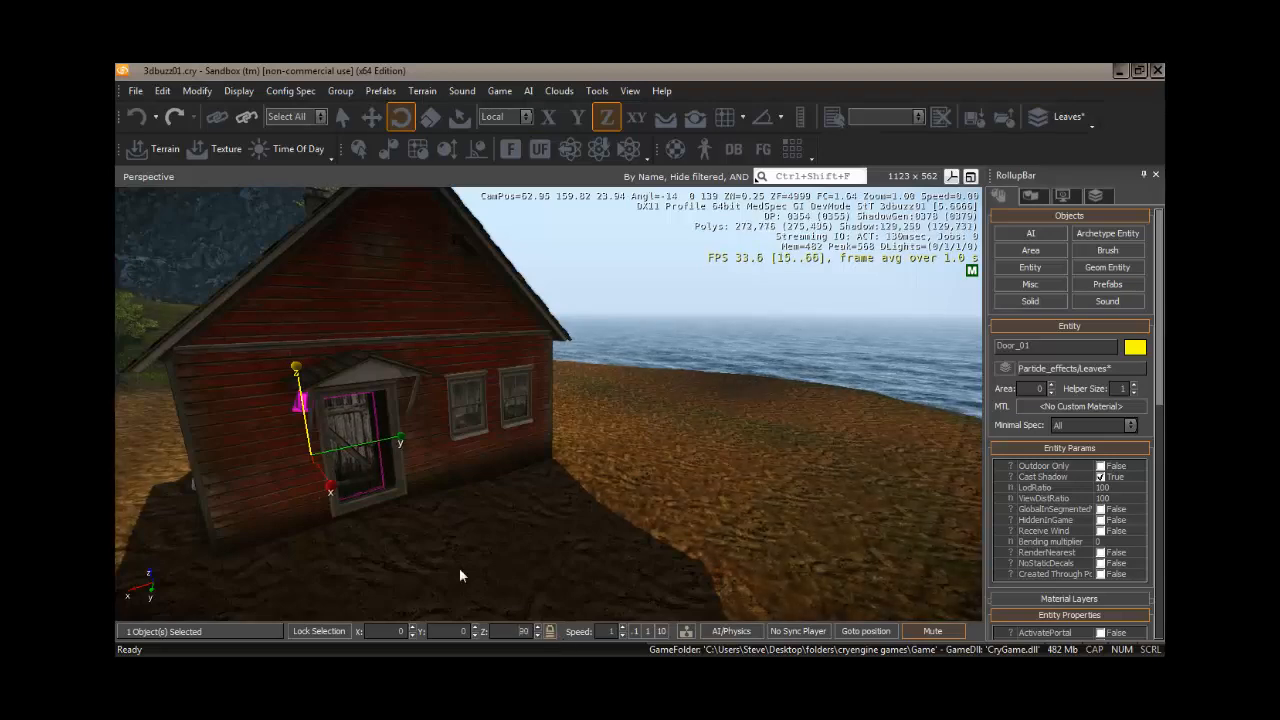
Fit the door into the door frame by moving it to about Y 151.90 and X 61.81.
click(371, 117)
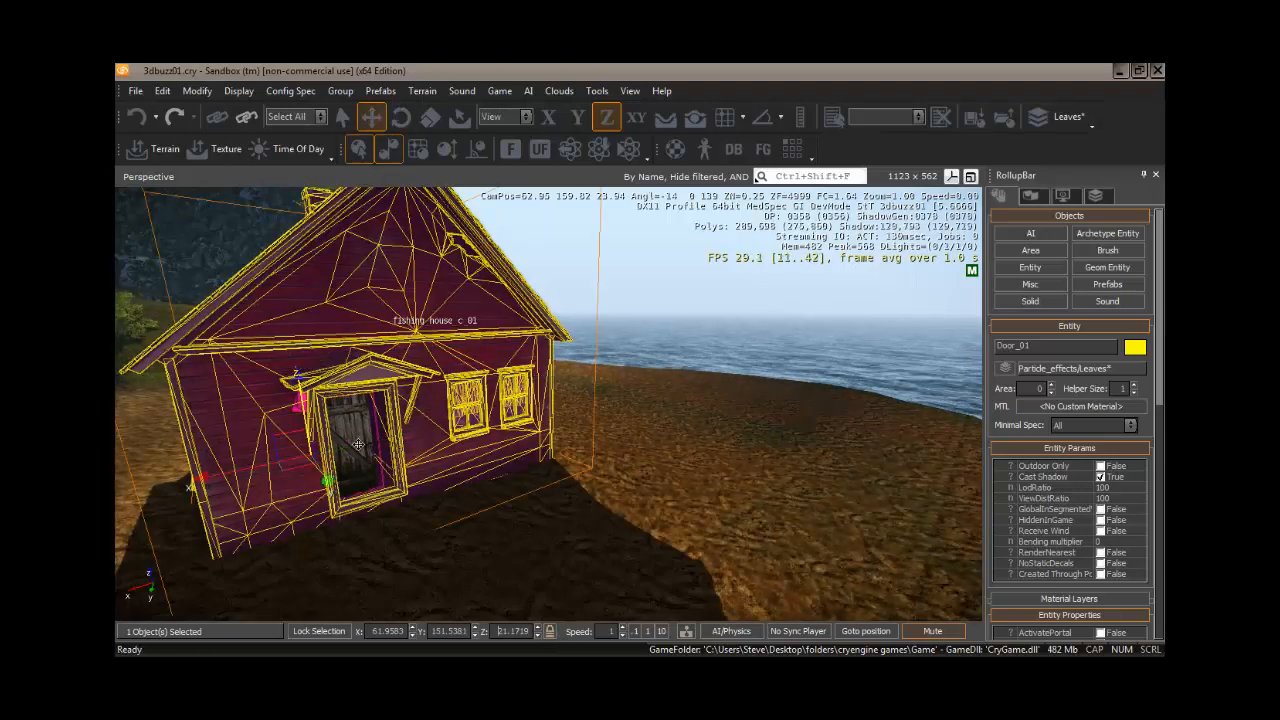
drag(327, 483, 339, 491)
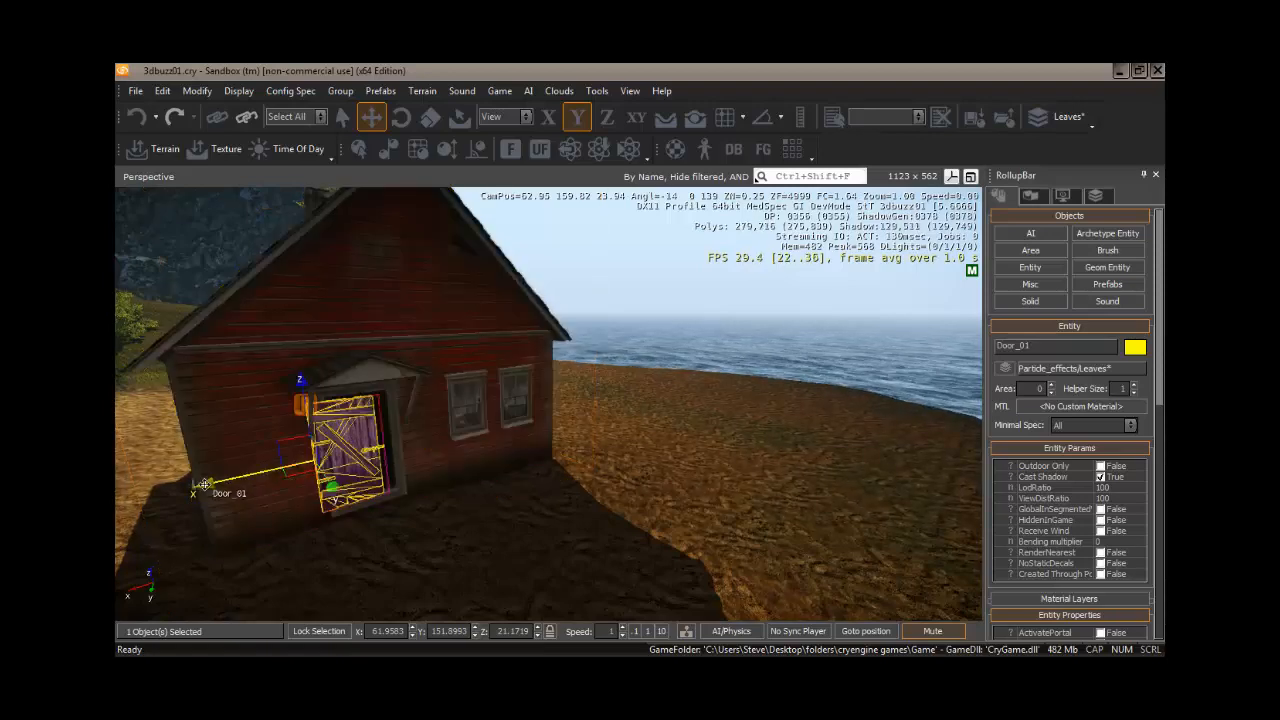
drag(204, 484, 214, 482)
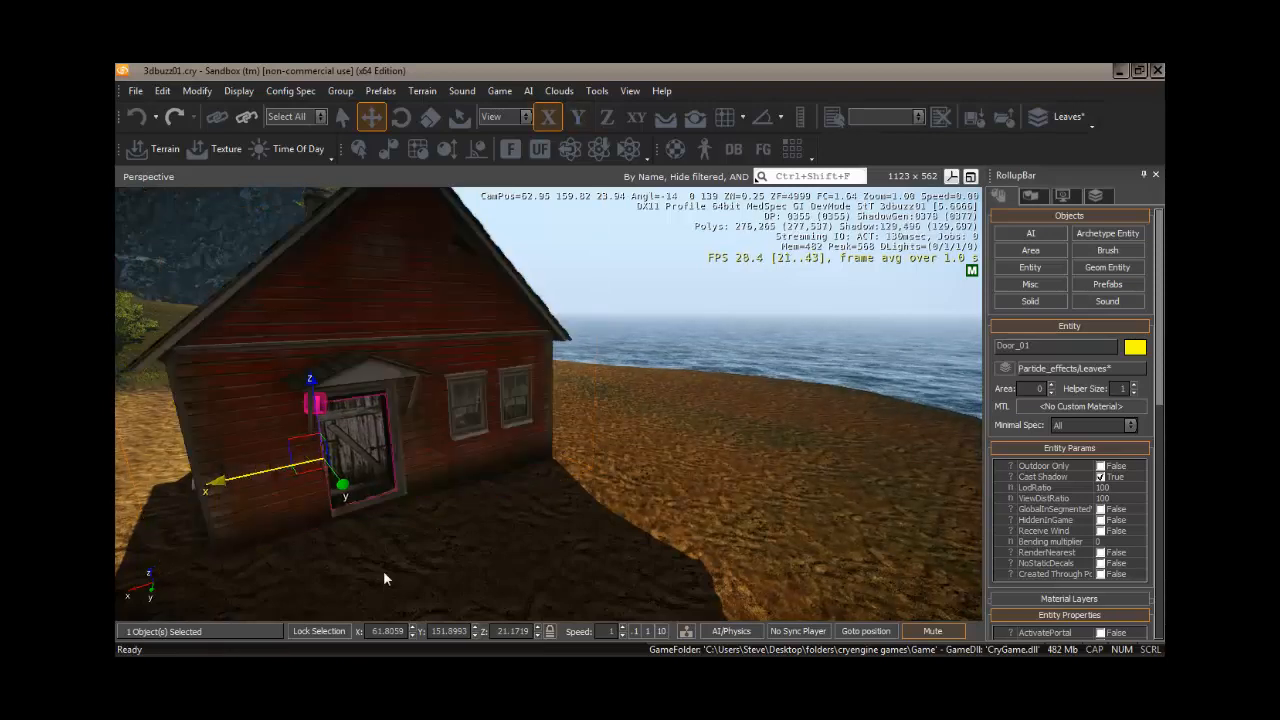
Change the door entity's model to fishing_door_c.cgf from the fishing_houses folder.
key(w)
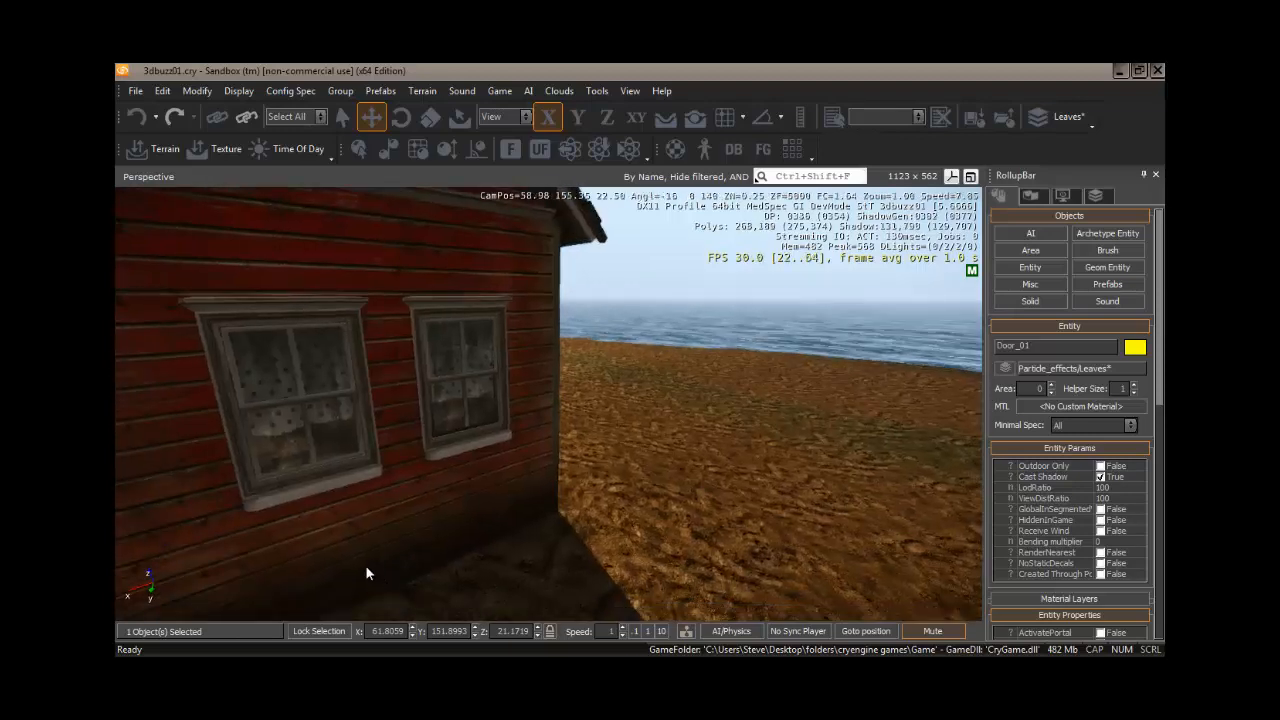
key(a)
right_drag(366, 567, 383, 572)
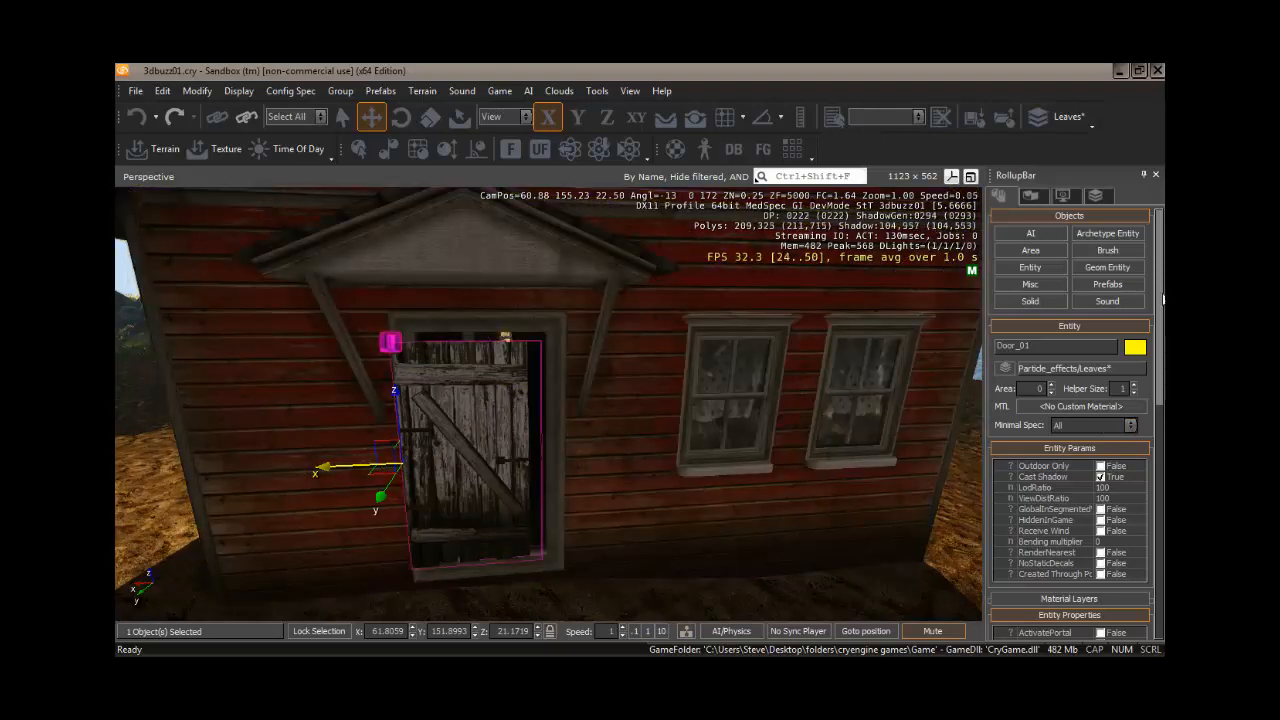
drag(1163, 298, 1163, 438)
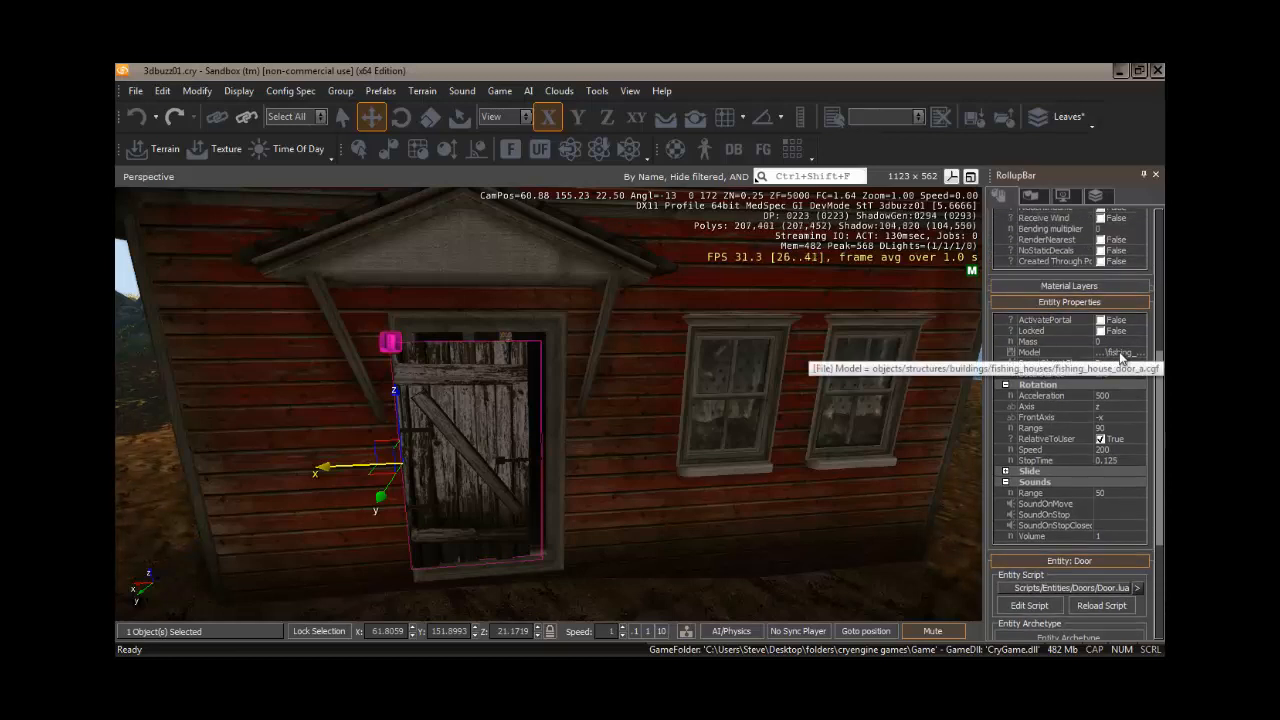
click(1120, 352)
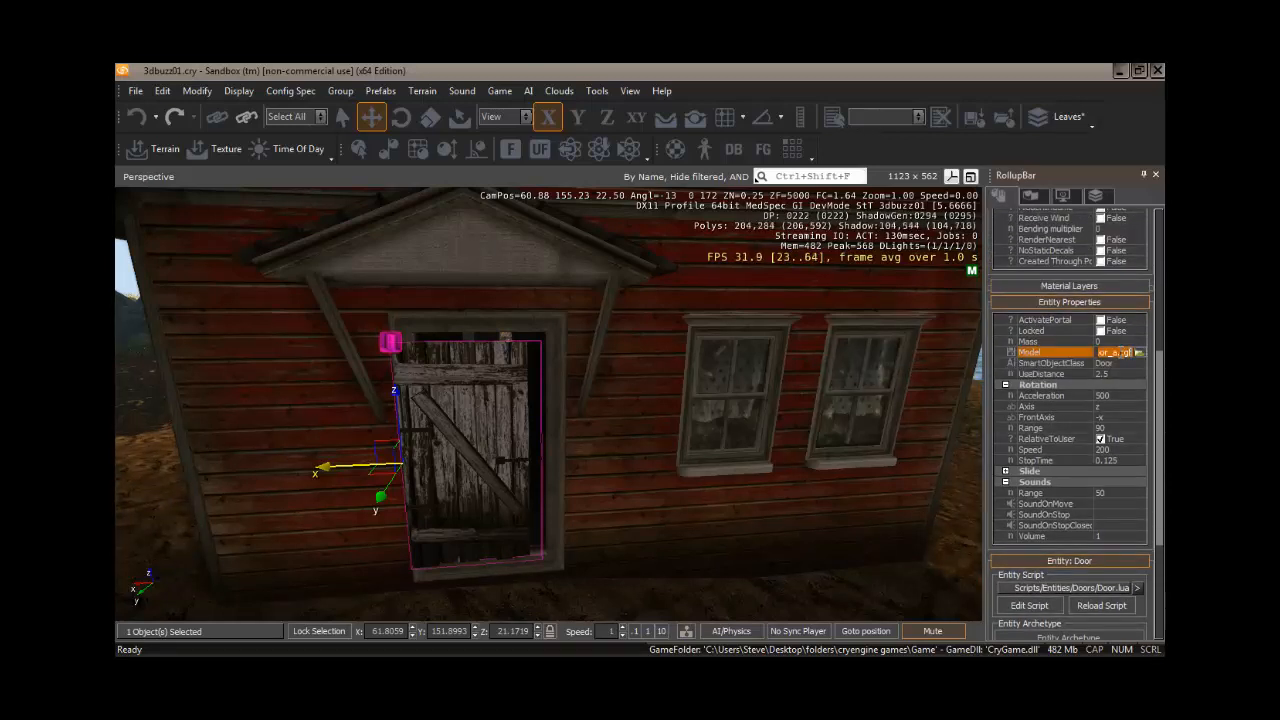
click(1139, 353)
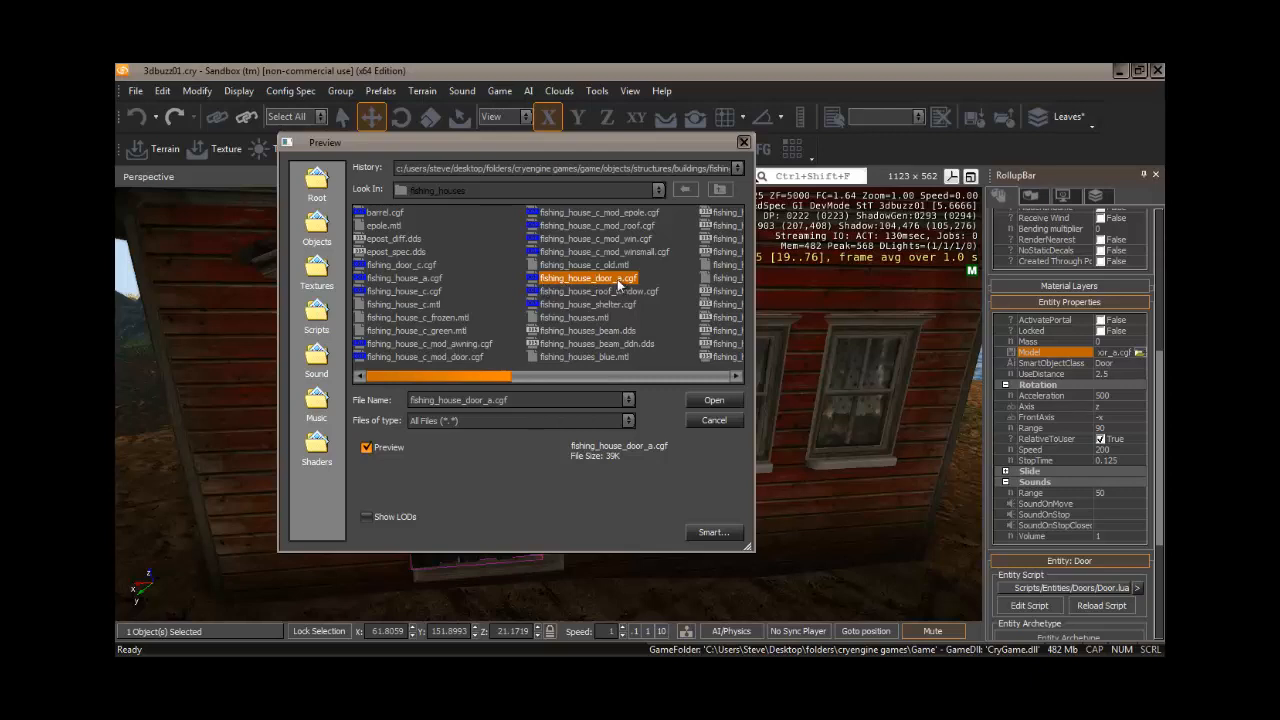
click(407, 266)
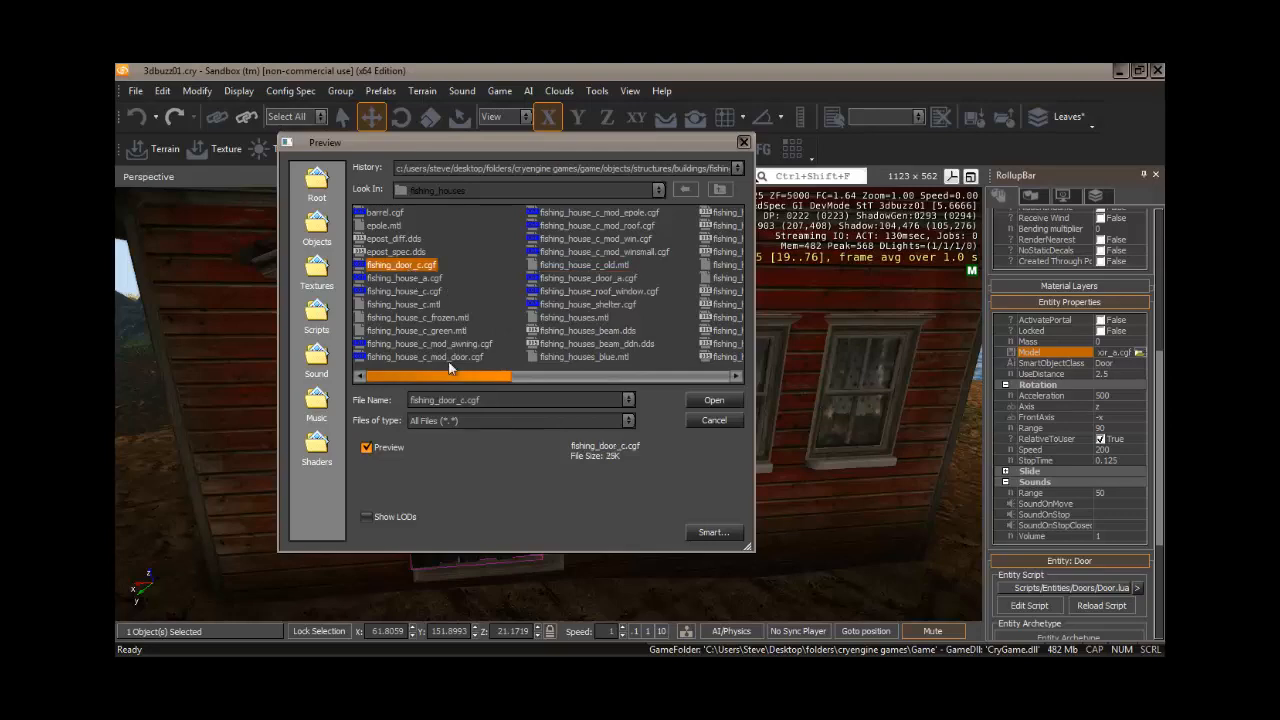
click(712, 401)
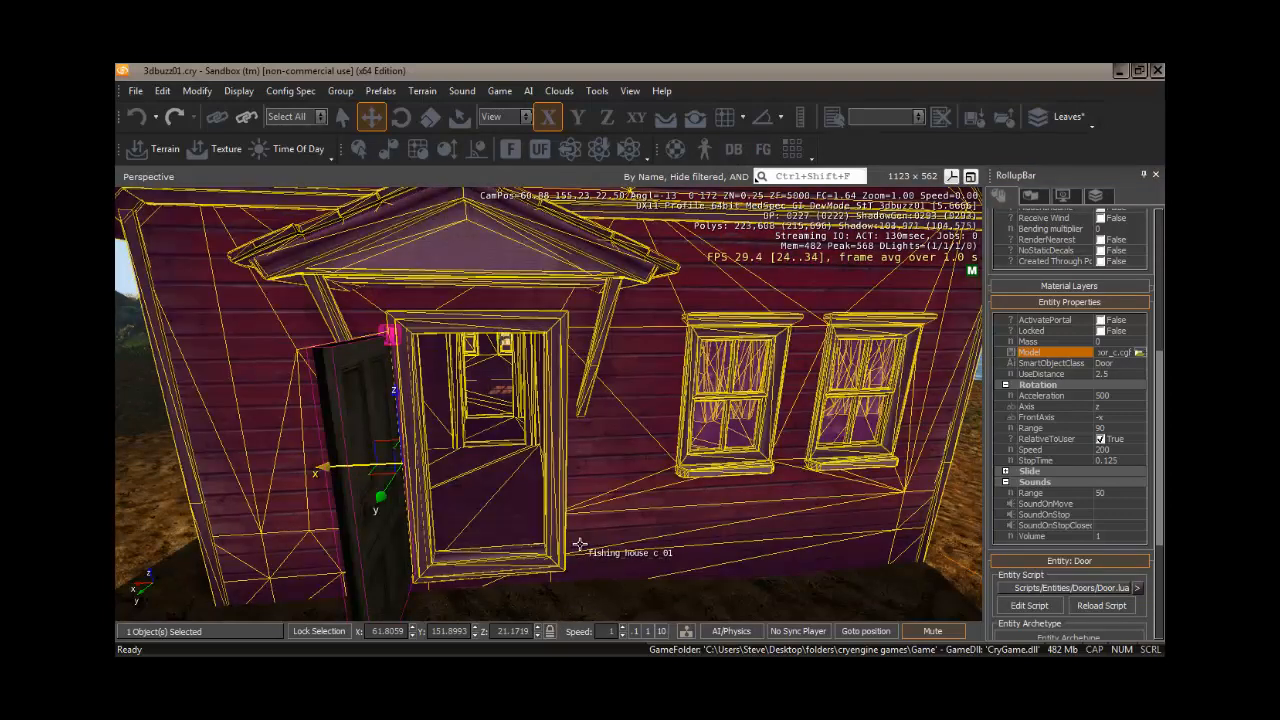
Rotate the door entity about its local Z axis to about 177 degrees so it lies across the doorway.
click(401, 117)
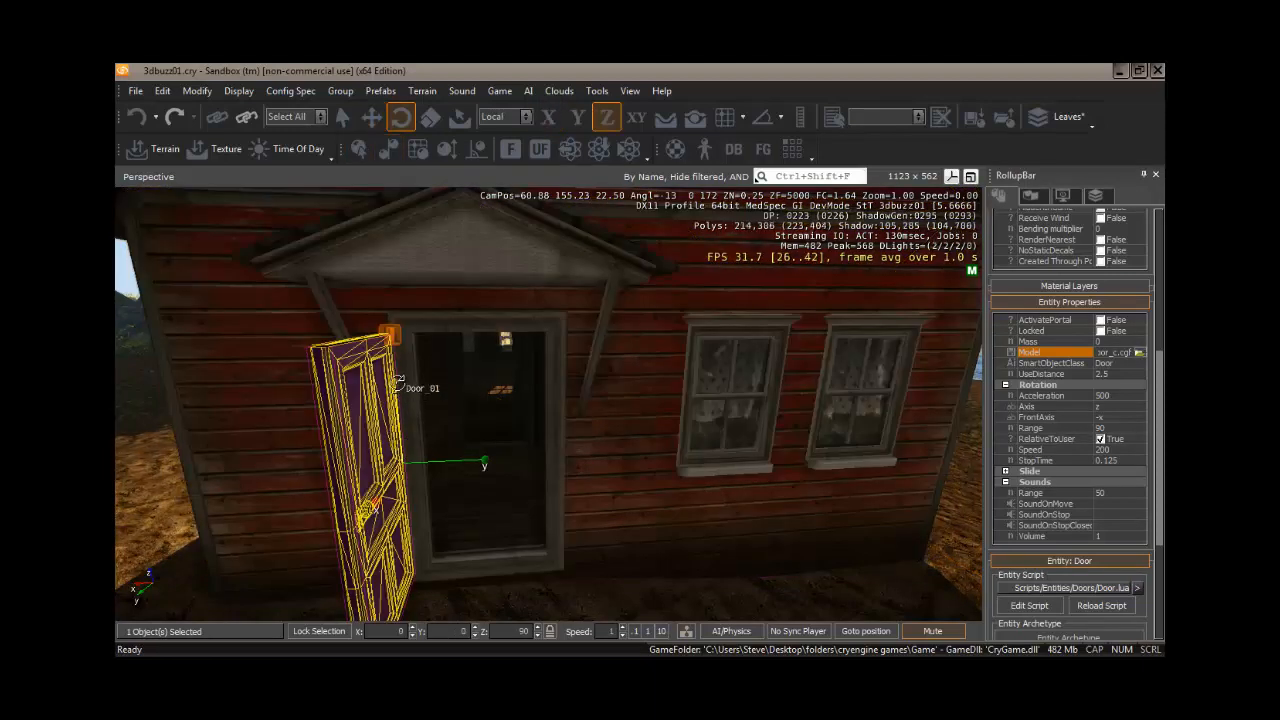
drag(397, 384, 403, 313)
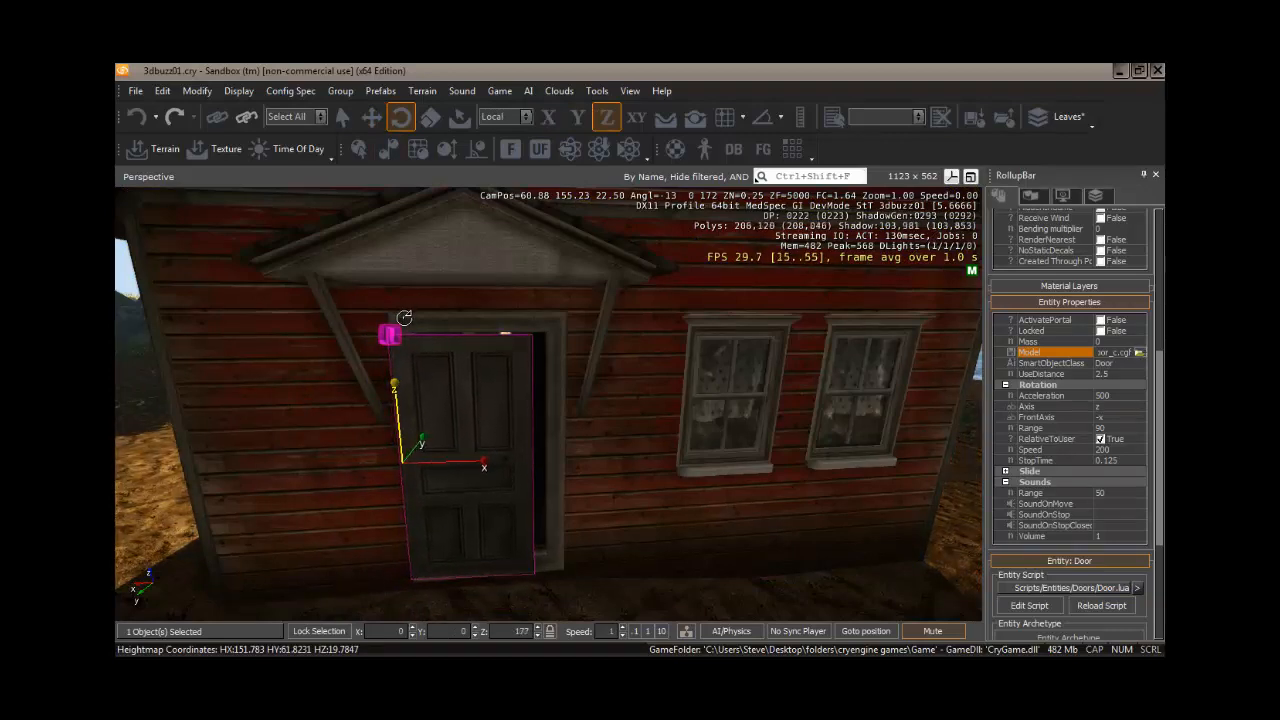
click(342, 117)
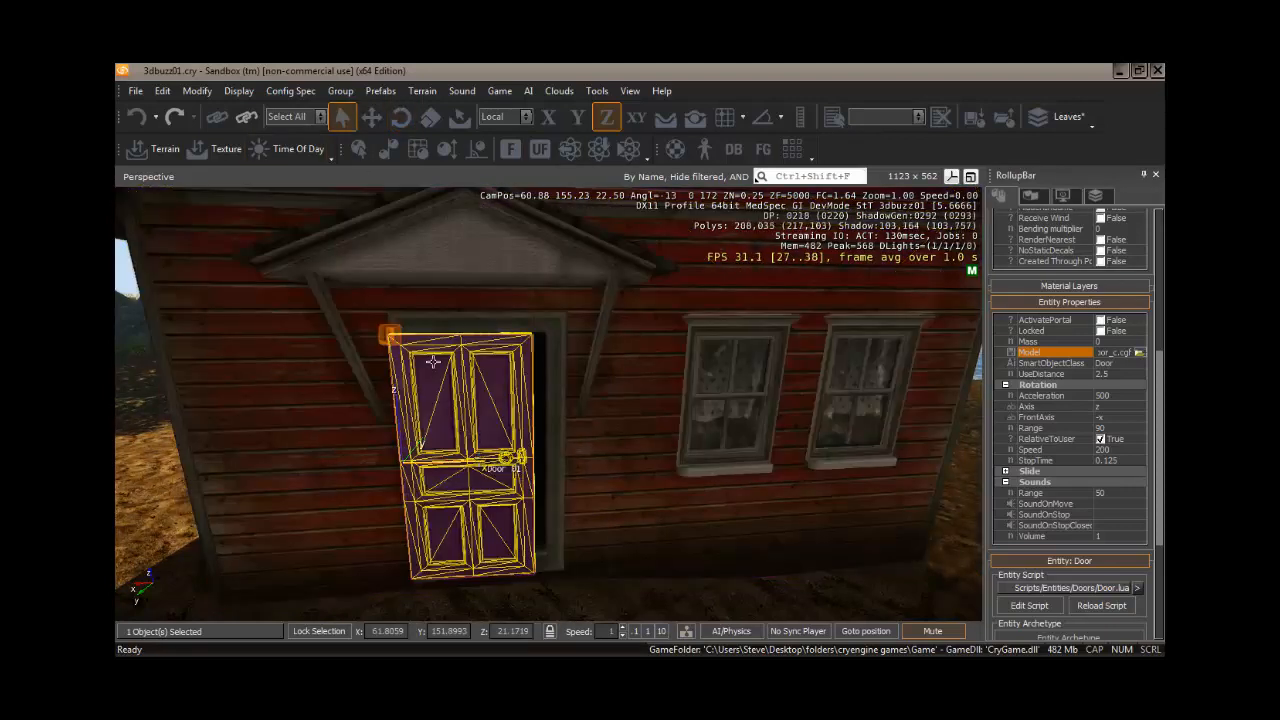
Move the door into its frame, to about X 61.65 and Y 151.71.
key(1)
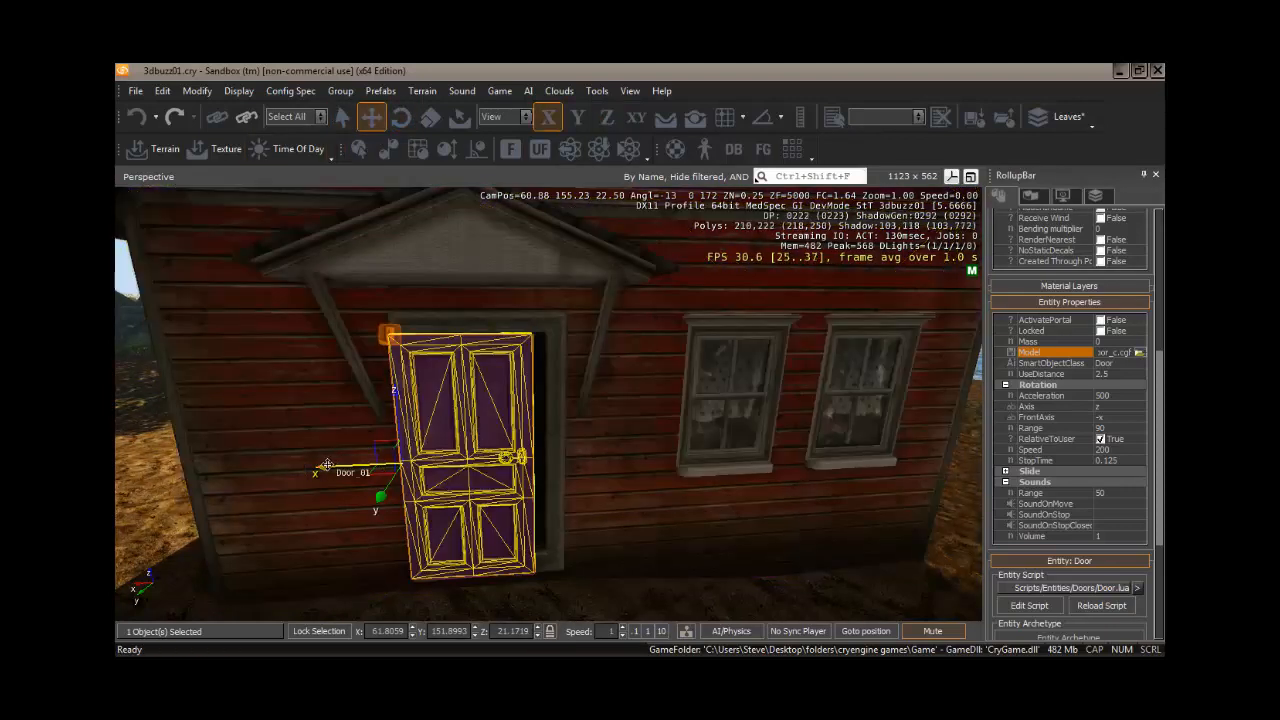
drag(326, 465, 343, 468)
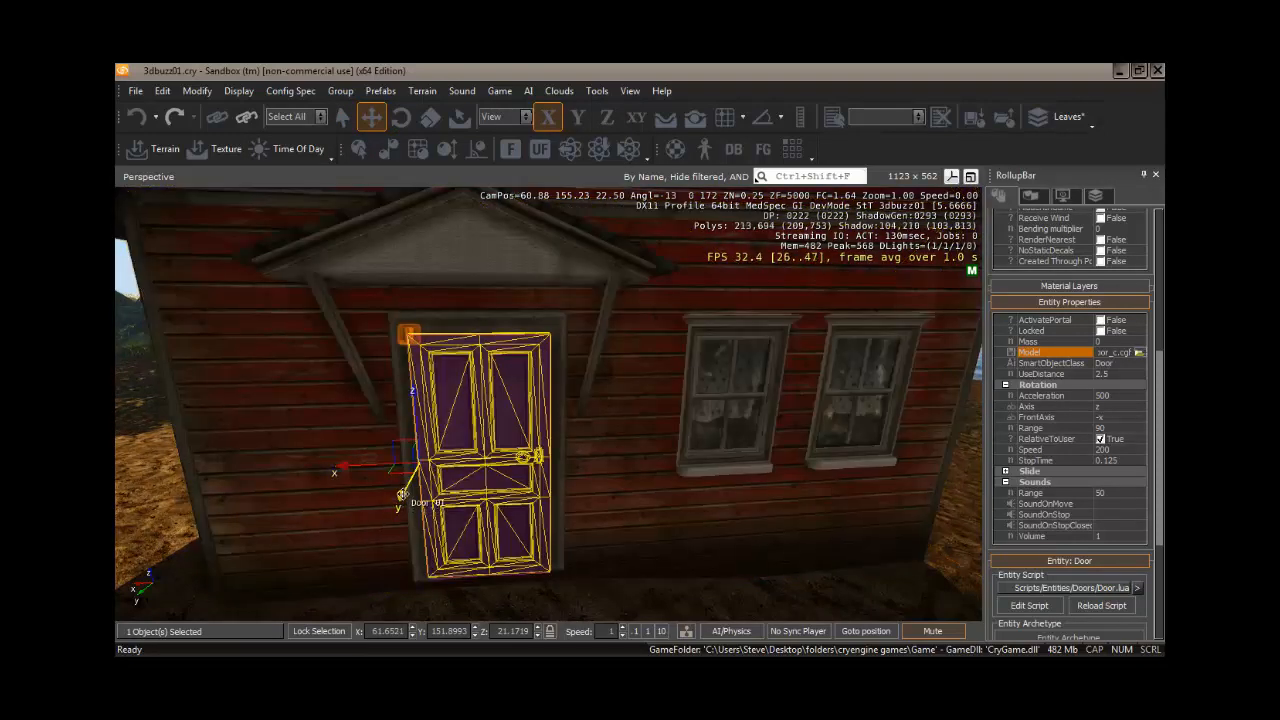
drag(403, 496, 407, 484)
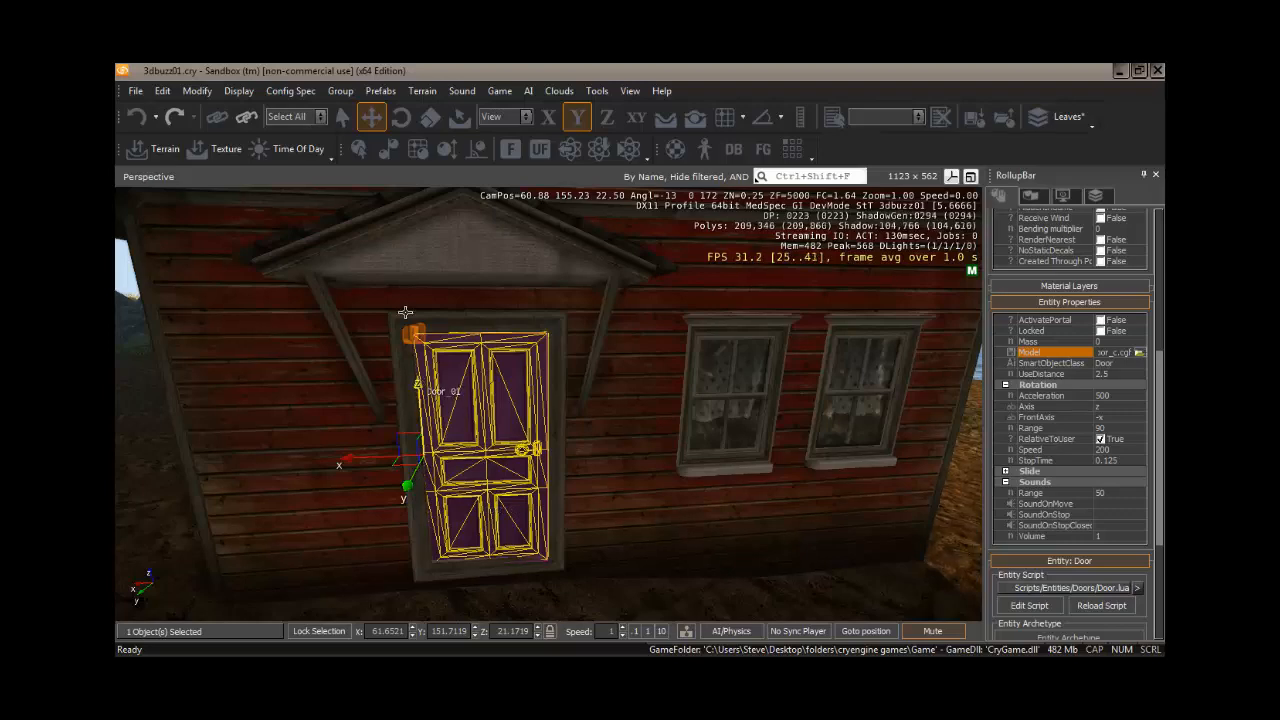
Set the door entity's rotation about its local Z axis to exactly 180 degrees.
key(2)
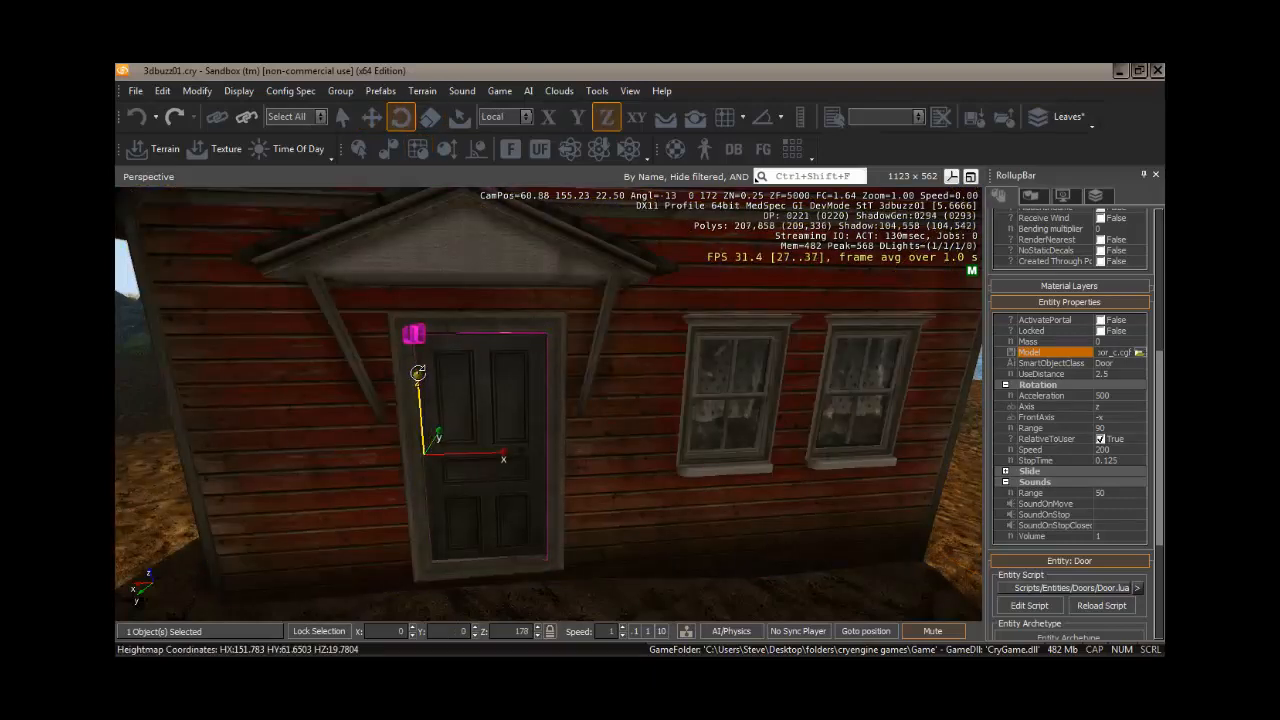
drag(418, 373, 418, 373)
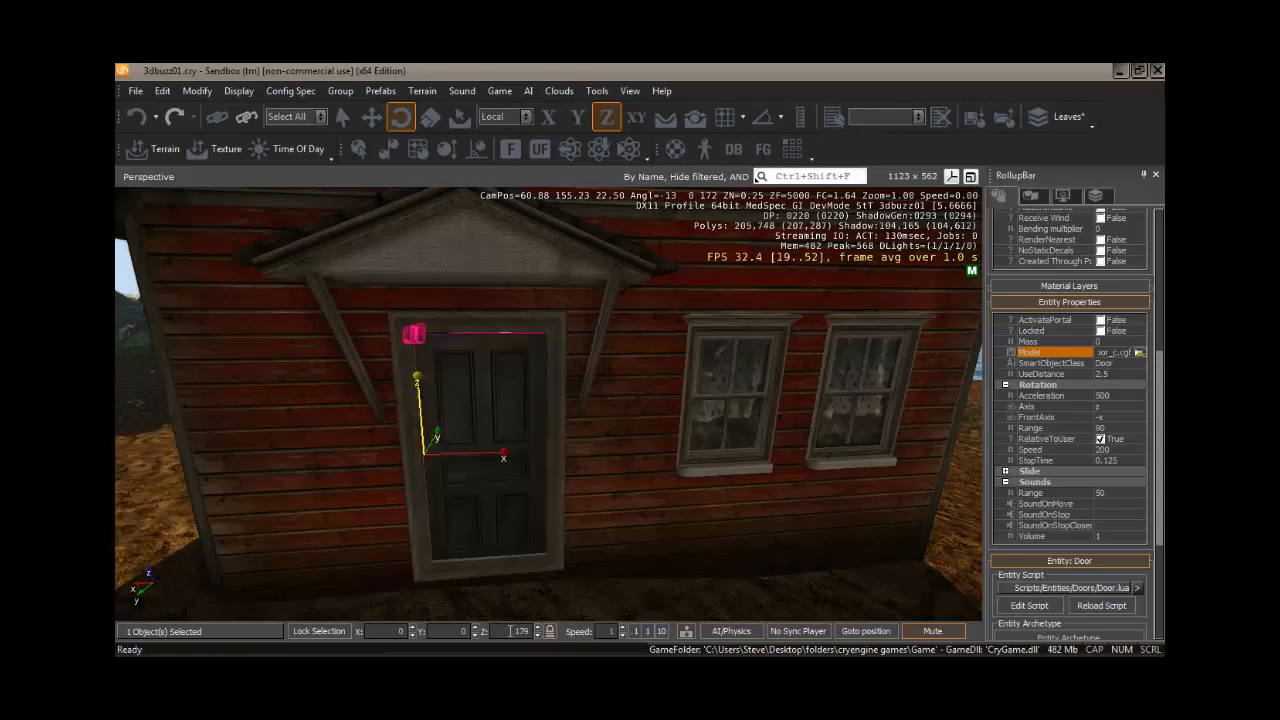
text(180)
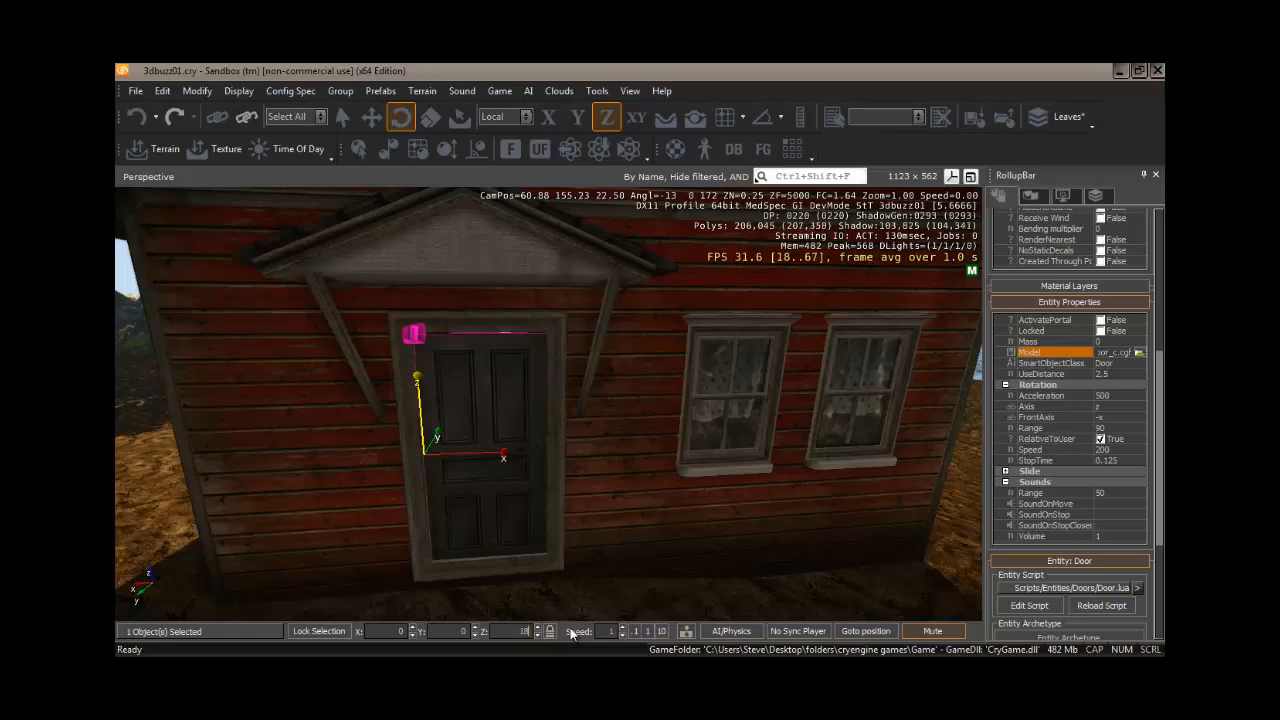
key(Return)
Fine-tune the door's fit in the frame by moving it to about Y 151.75 and raising it to about Z 21.20.
key(w)
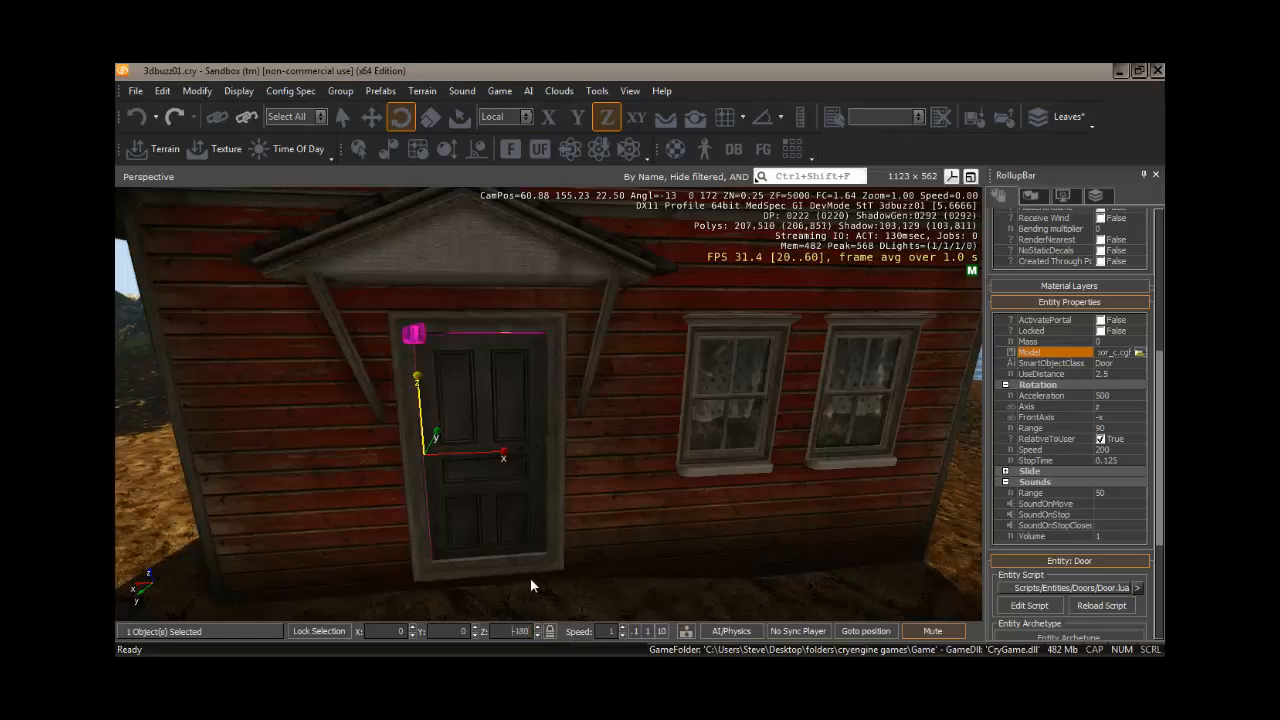
right_drag(531, 579, 560, 572)
key(s)
click(633, 631)
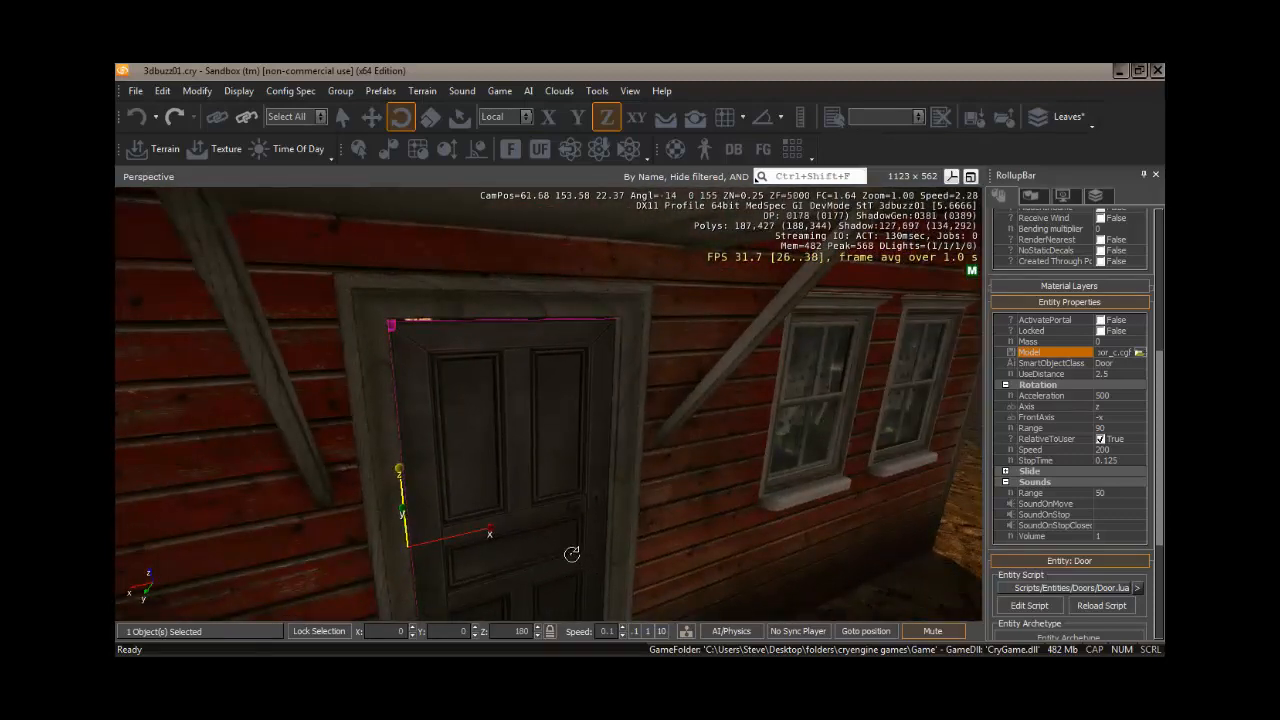
click(371, 117)
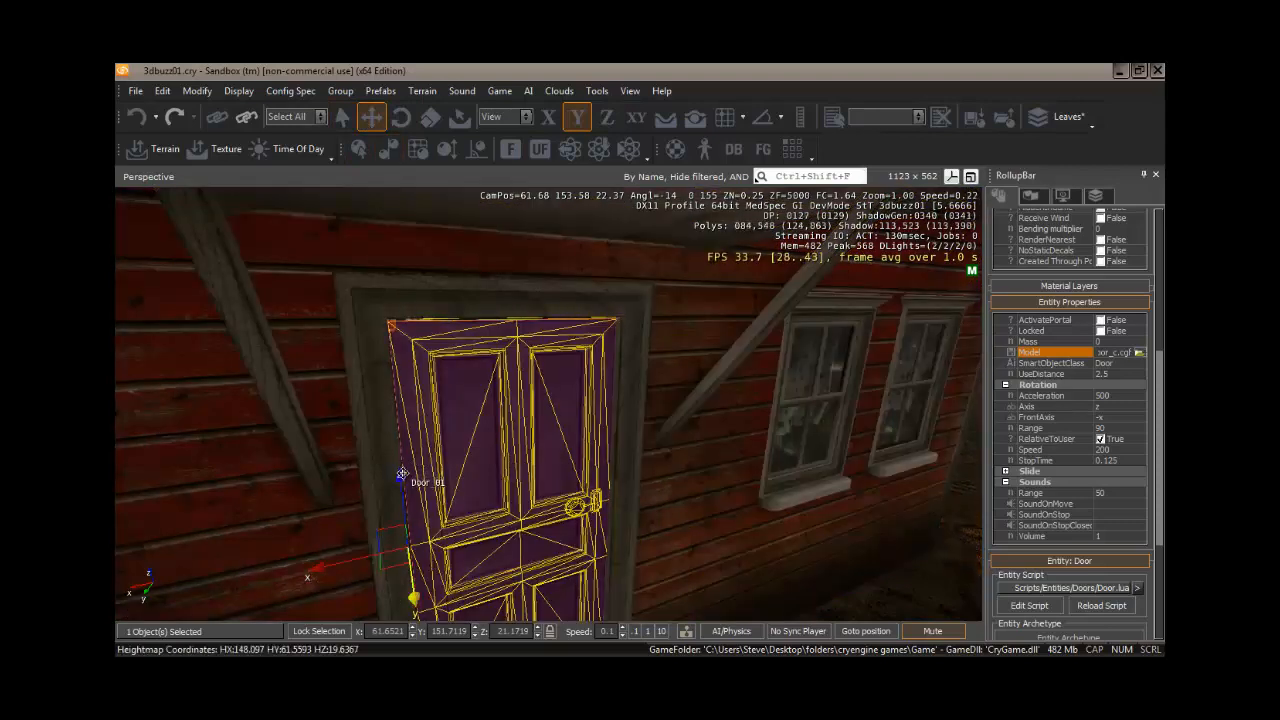
drag(402, 473, 400, 481)
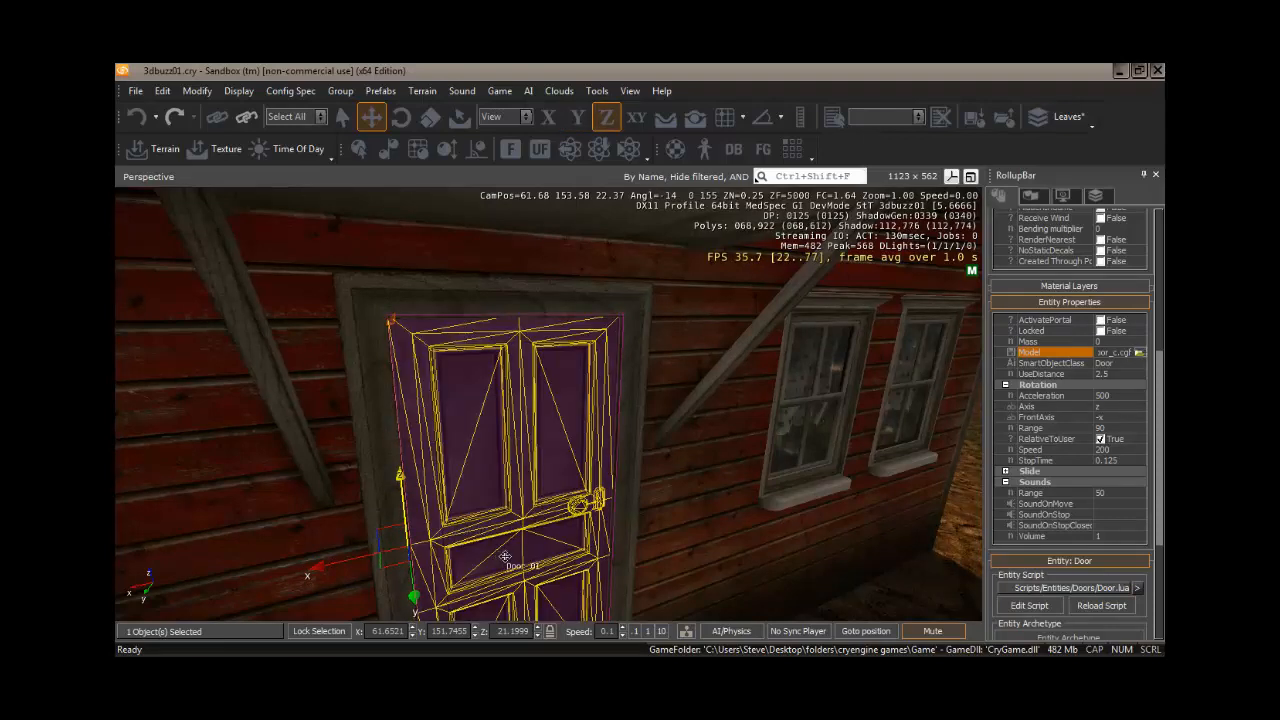
Enter game mode in front of the fishing house, walk up to the door and open it from outside.
right_drag(517, 557, 620, 553)
key(w)
key(s)
key(a)
key(w)
key(d)
key(s)
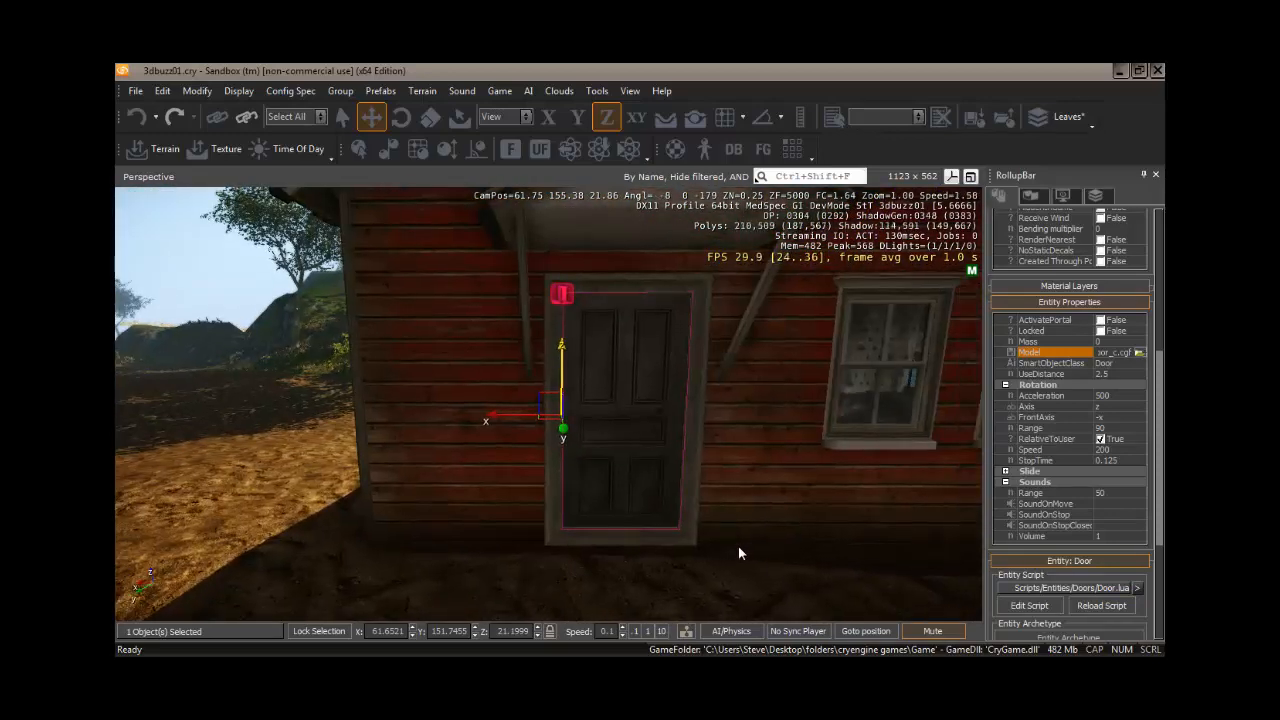
key(ctrl+g)
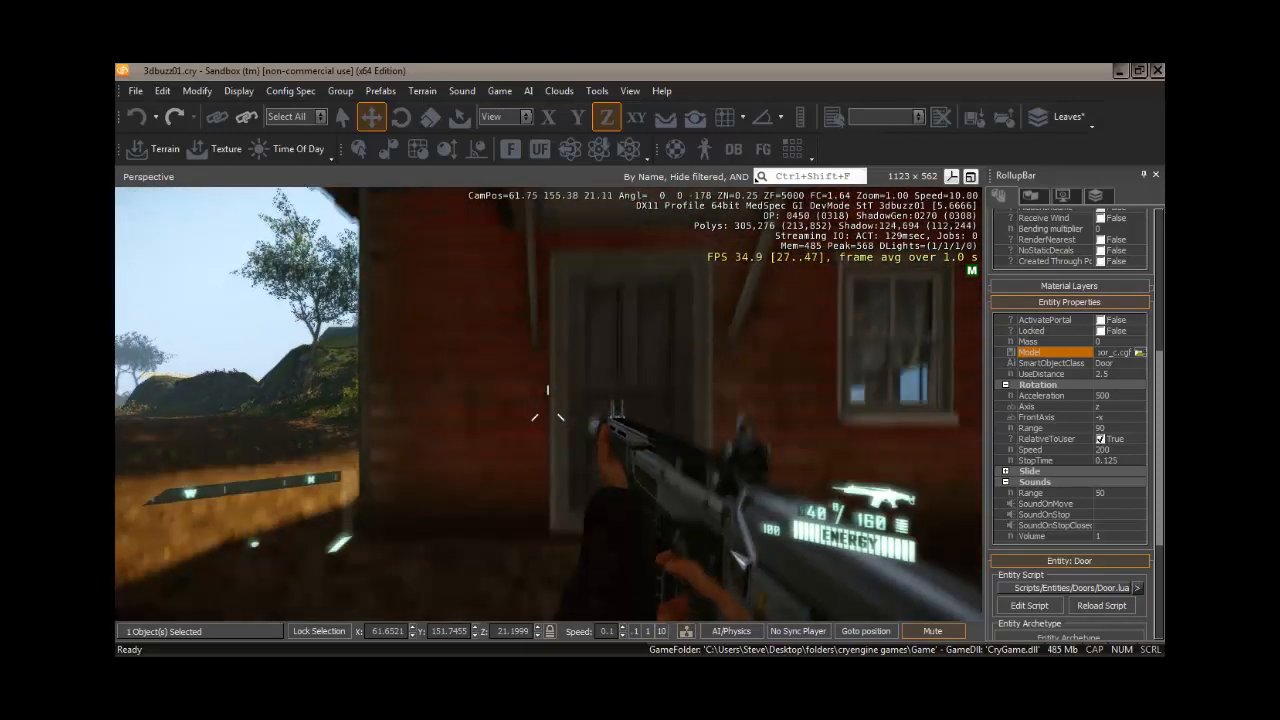
key(w)
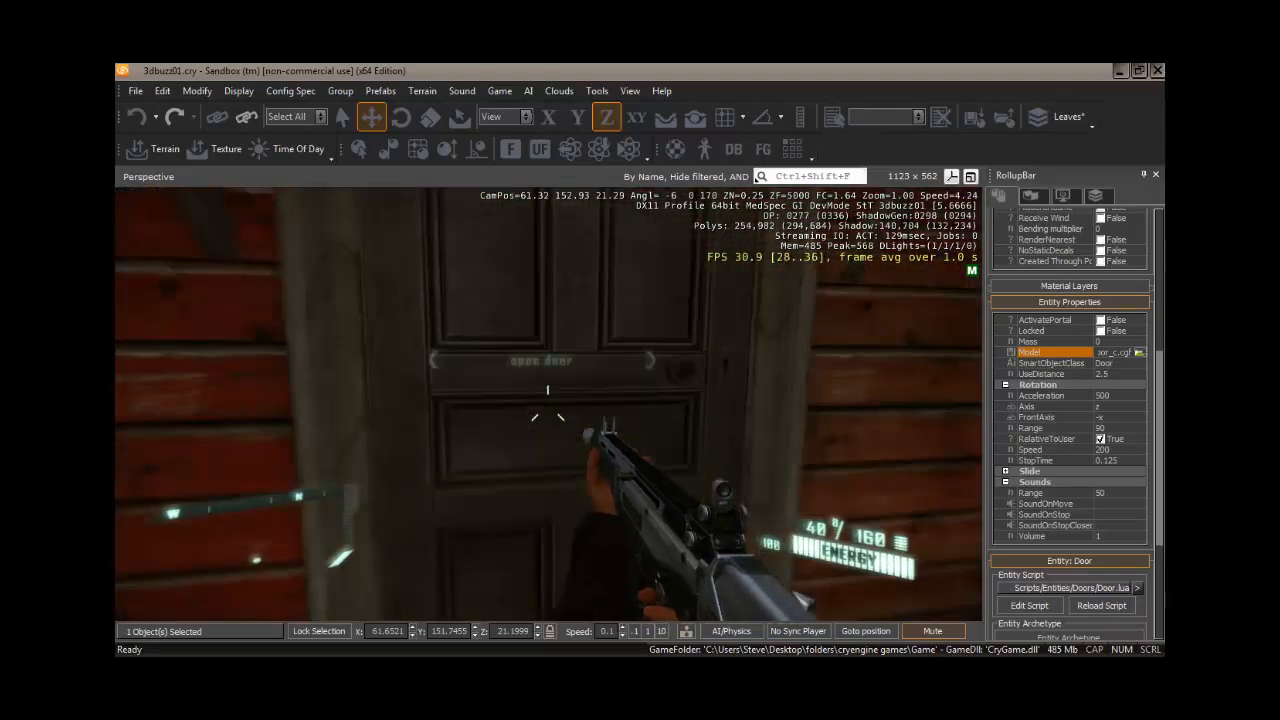
key(f)
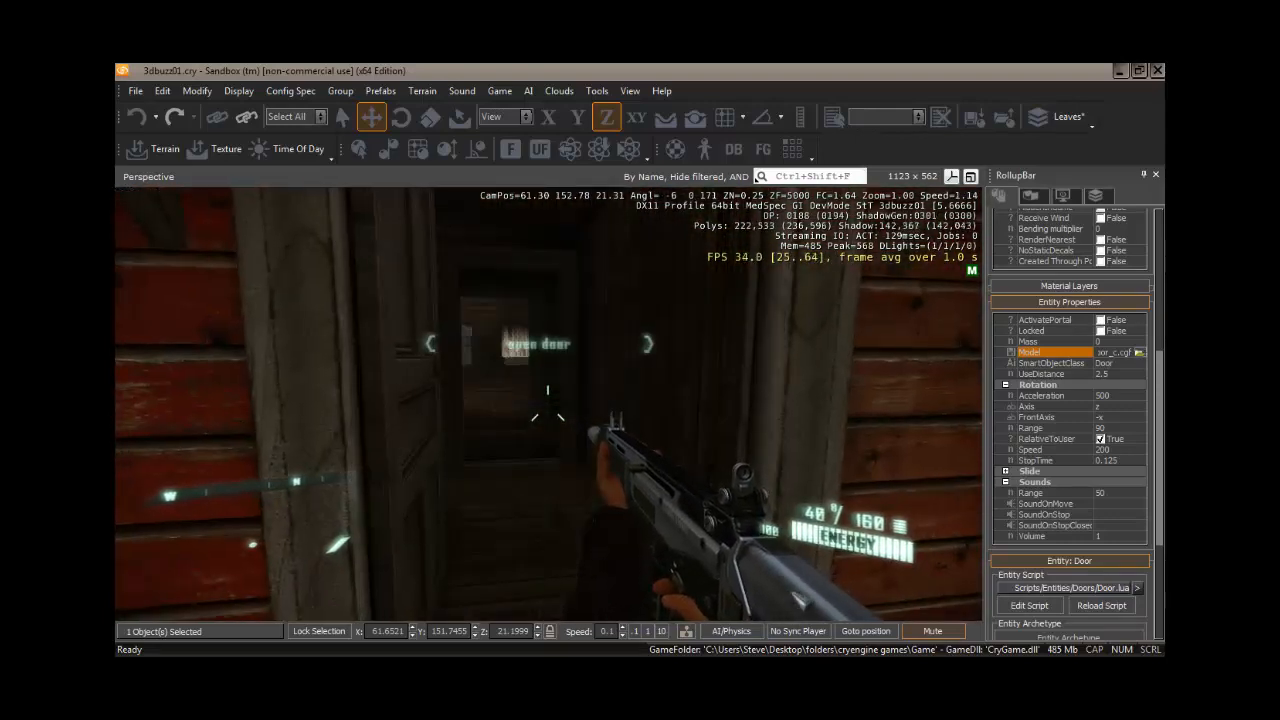
Walk into the house, then close and reopen the door from inside.
key(w)
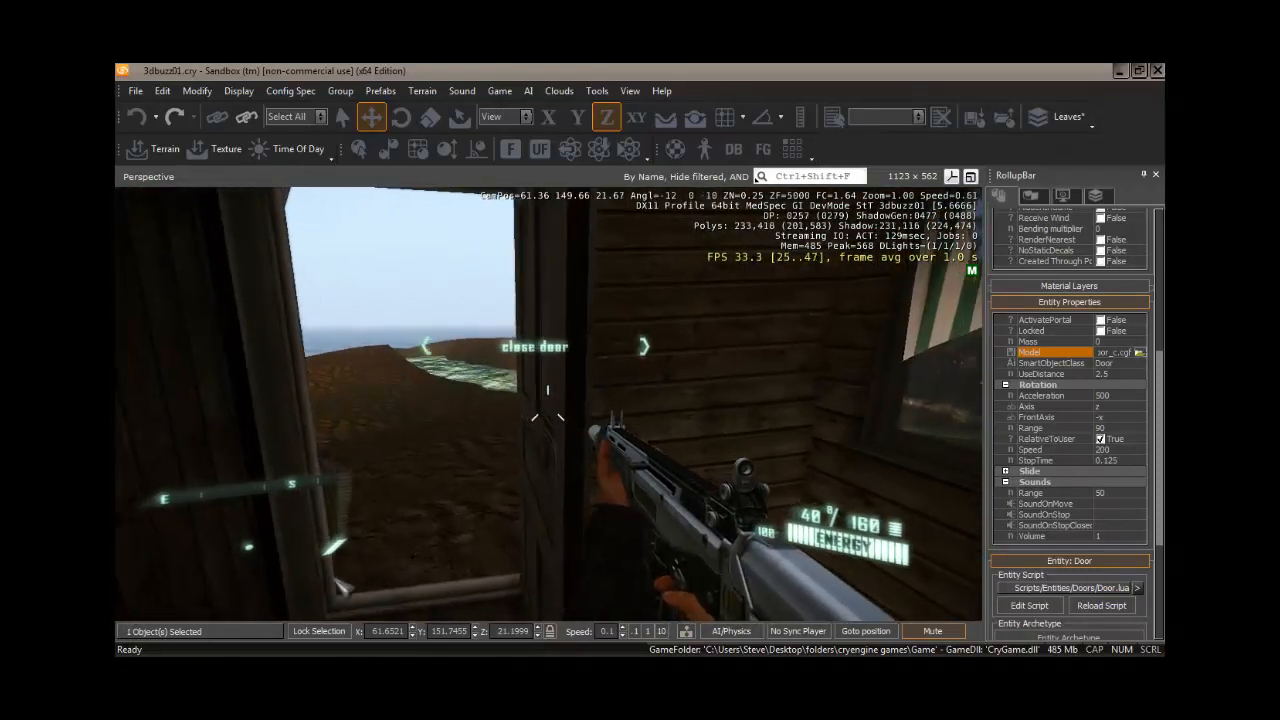
key(f)
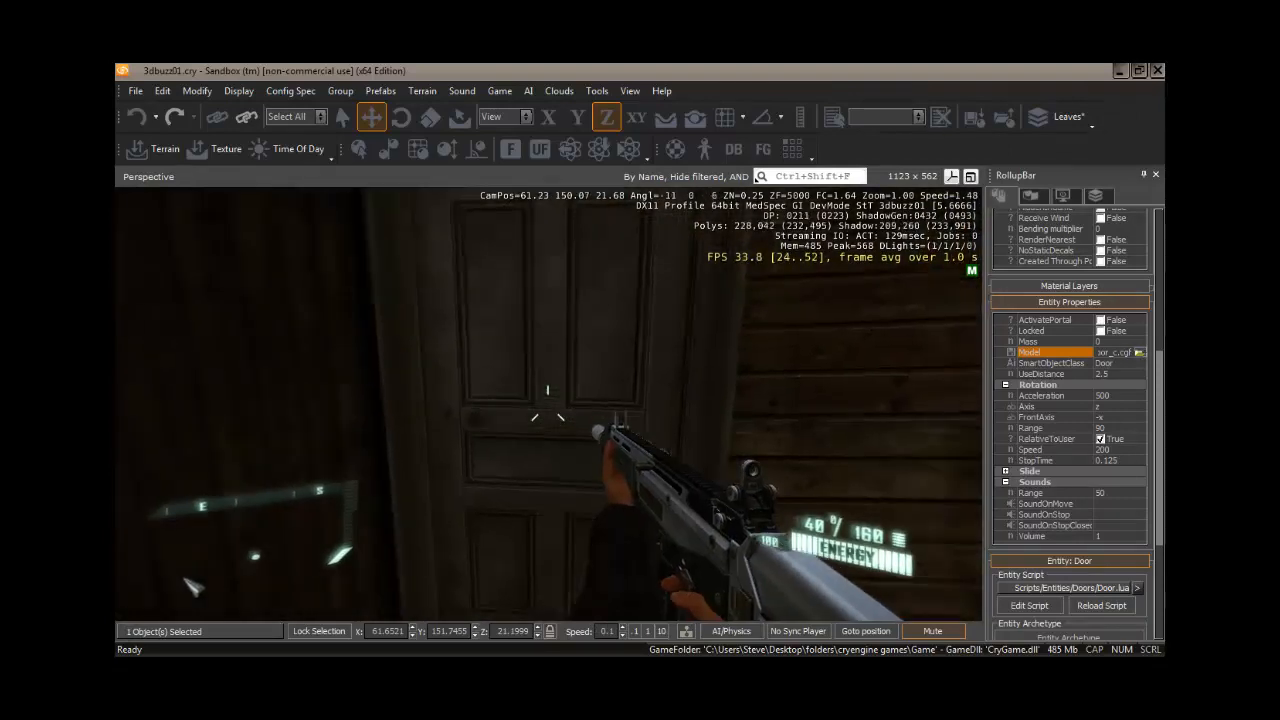
key(f)
key(w)
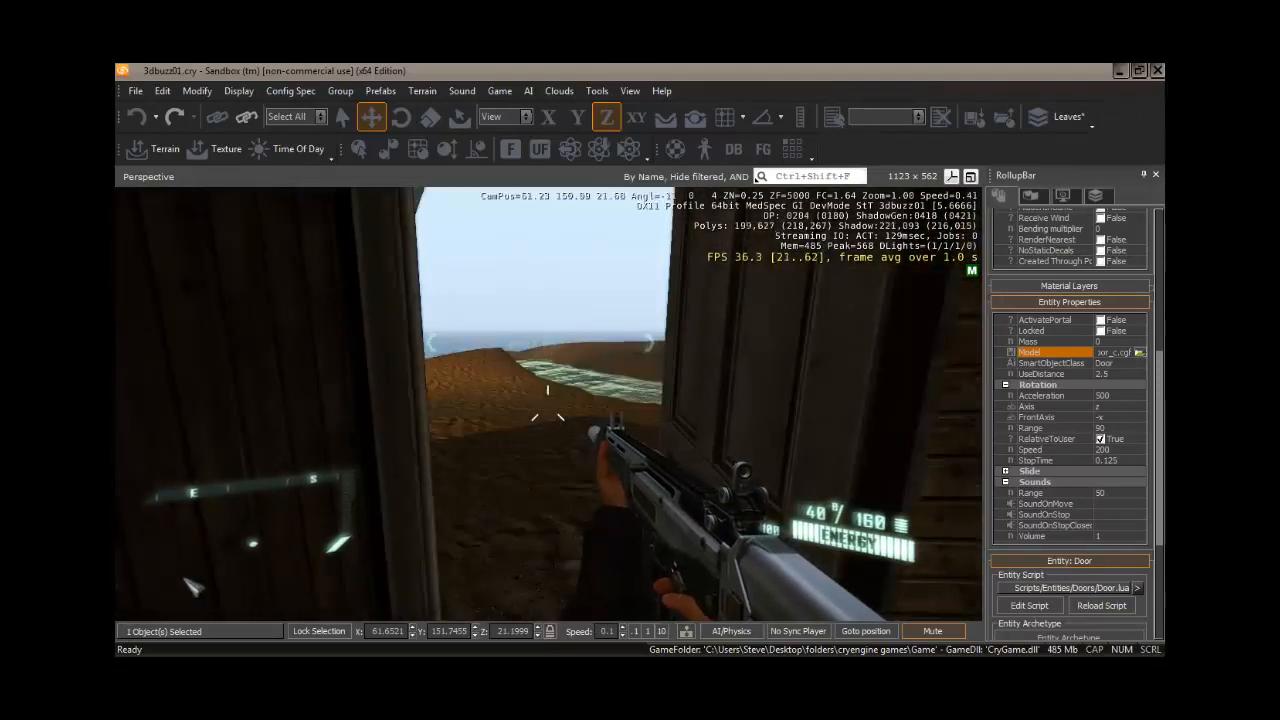
Go back outside, close the door from there and leave game mode.
key(s)
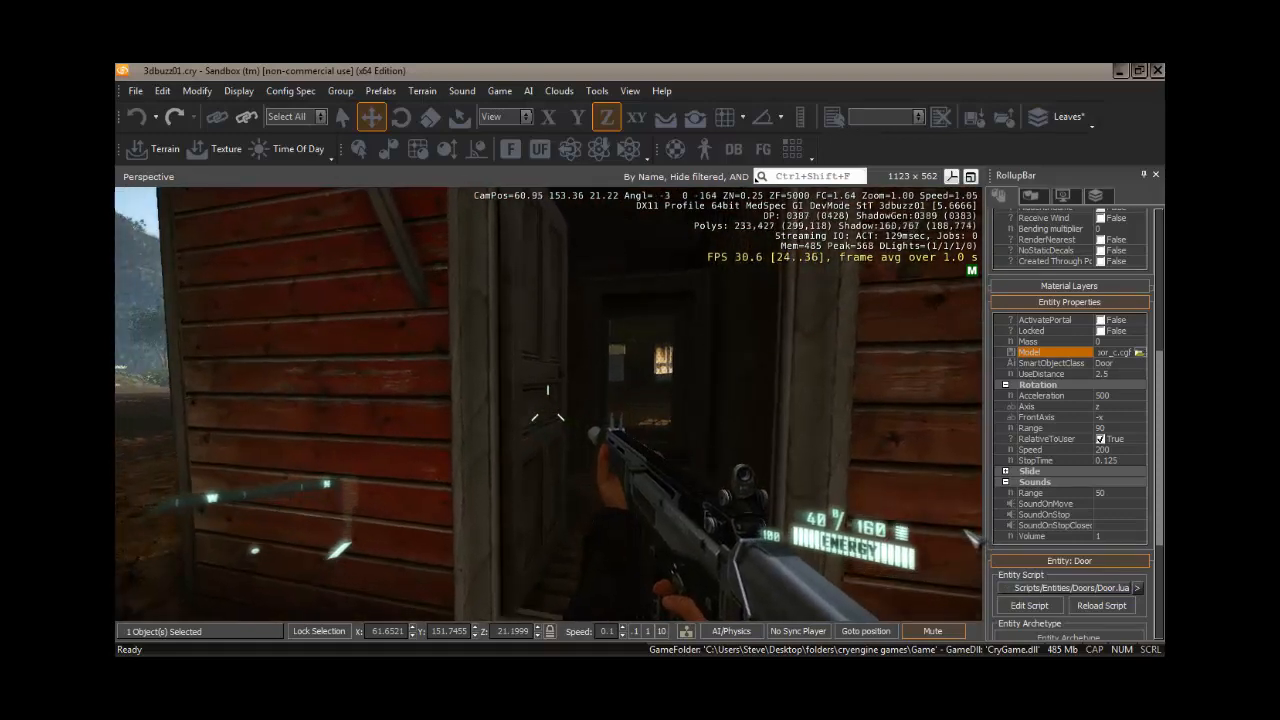
key(w)
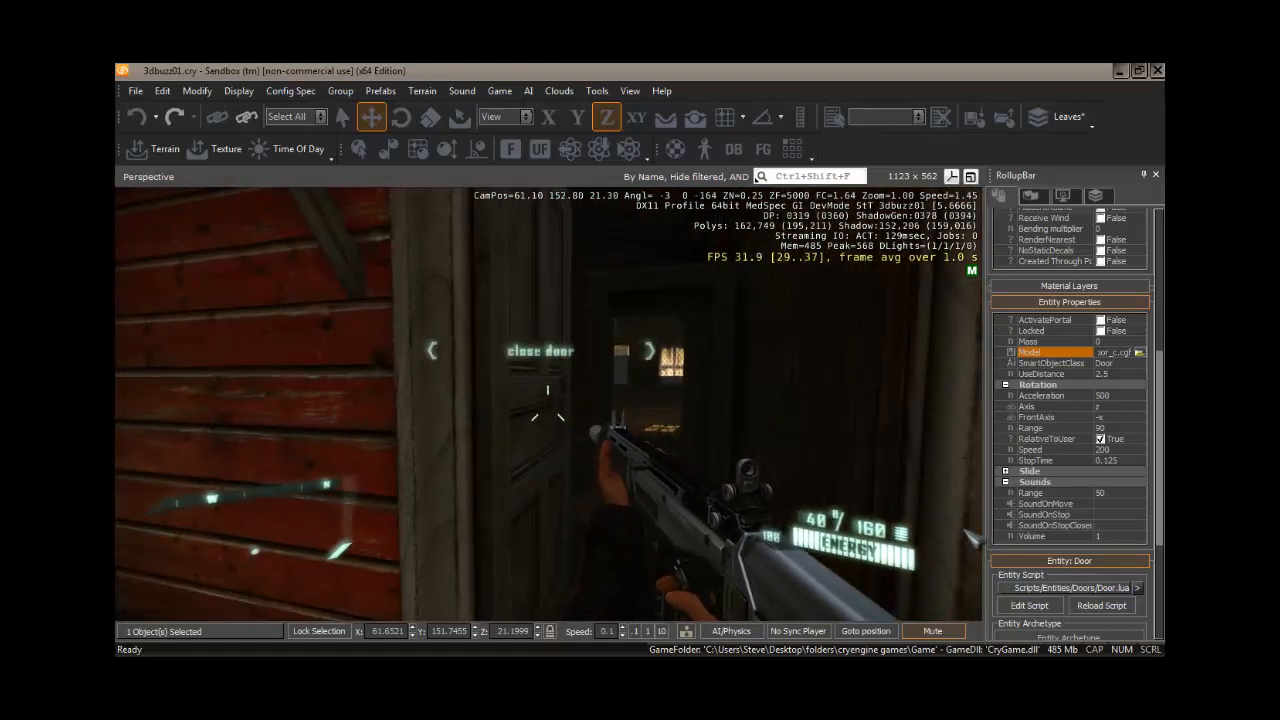
key(f)
key(s)
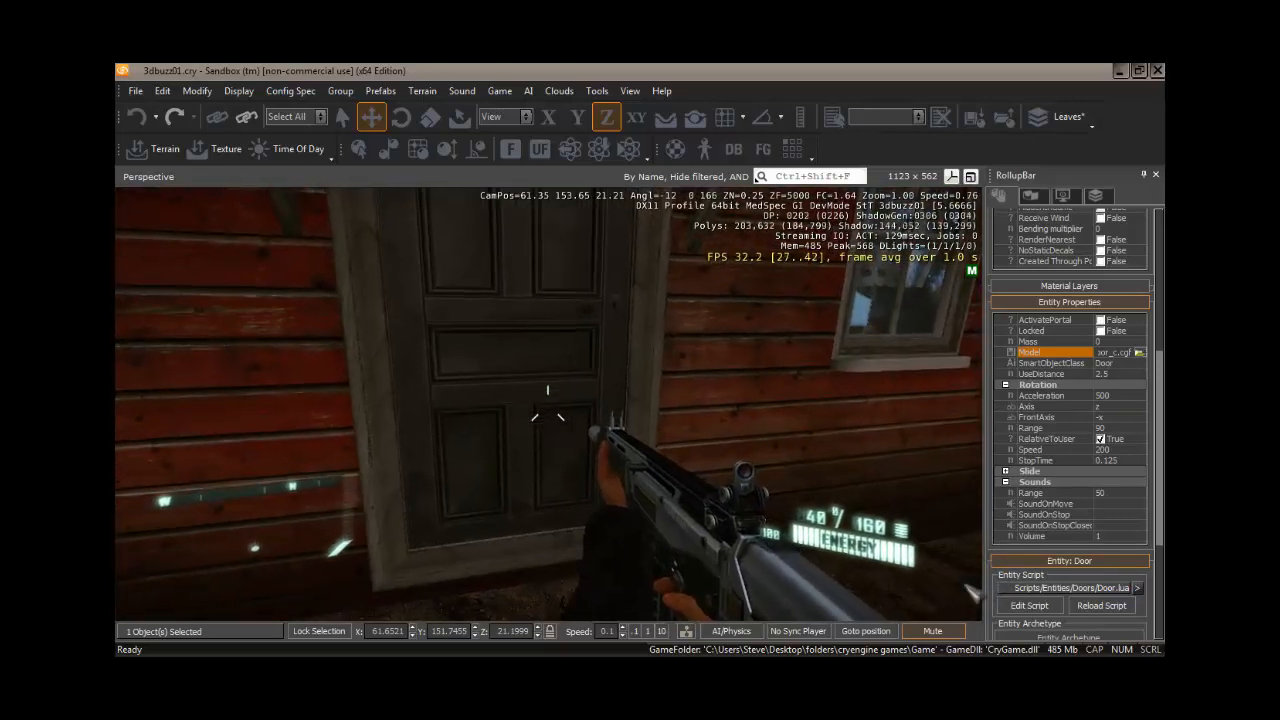
key(Escape)
Examine the Door entity's properties, including its rotation range and sound settings.
right_drag(635, 456, 636, 456)
key(s)
click(609, 296)
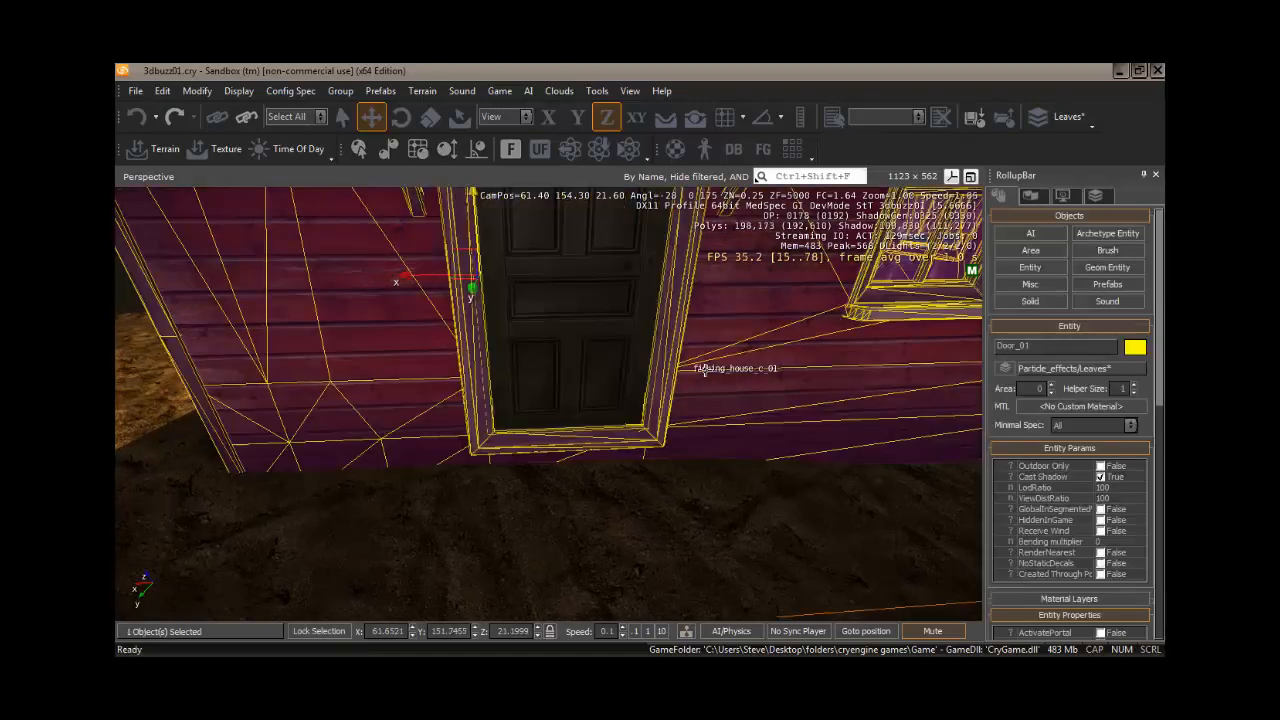
right_drag(780, 368, 778, 371)
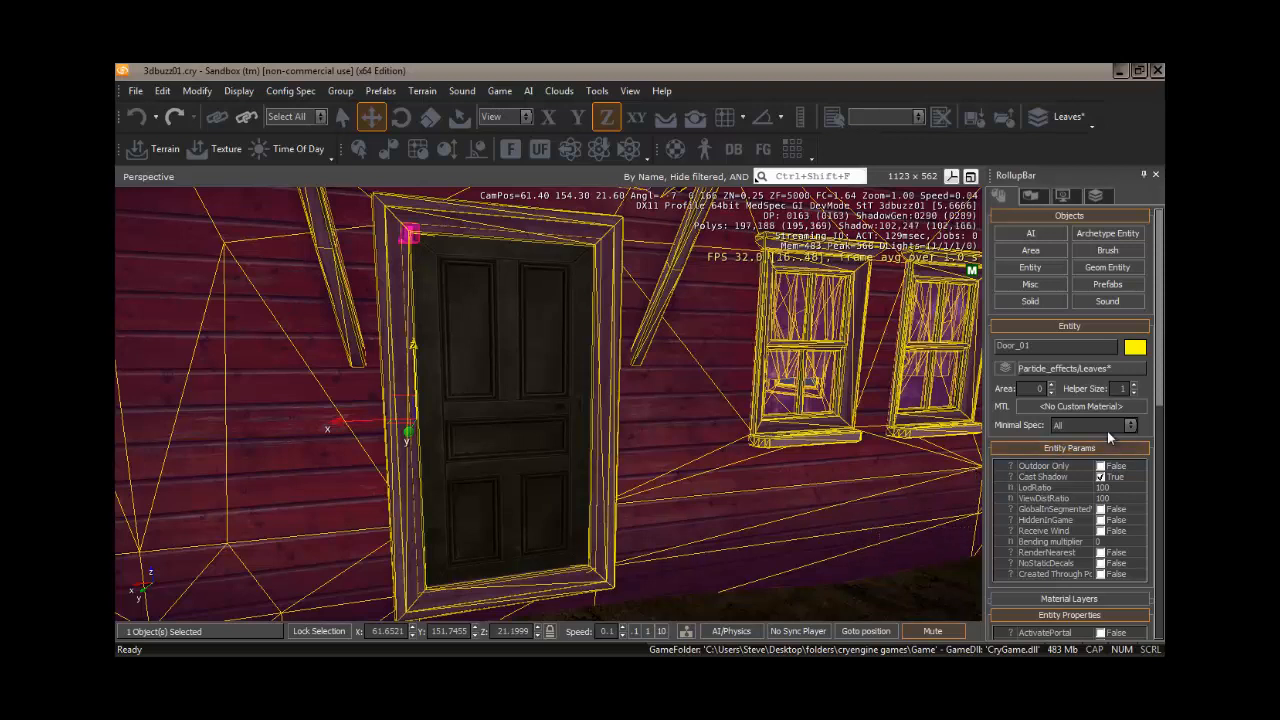
drag(1160, 369, 1163, 441)
scroll(1070, 420, down, 3)
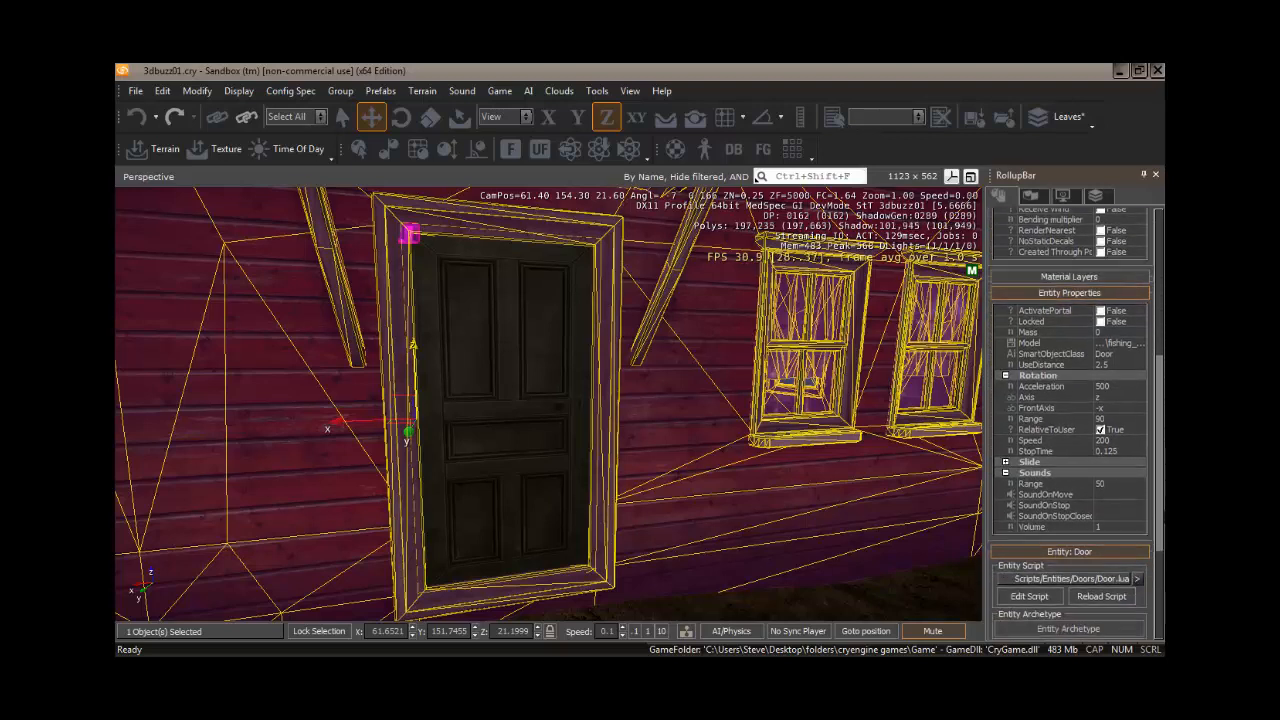
drag(1163, 518, 1163, 535)
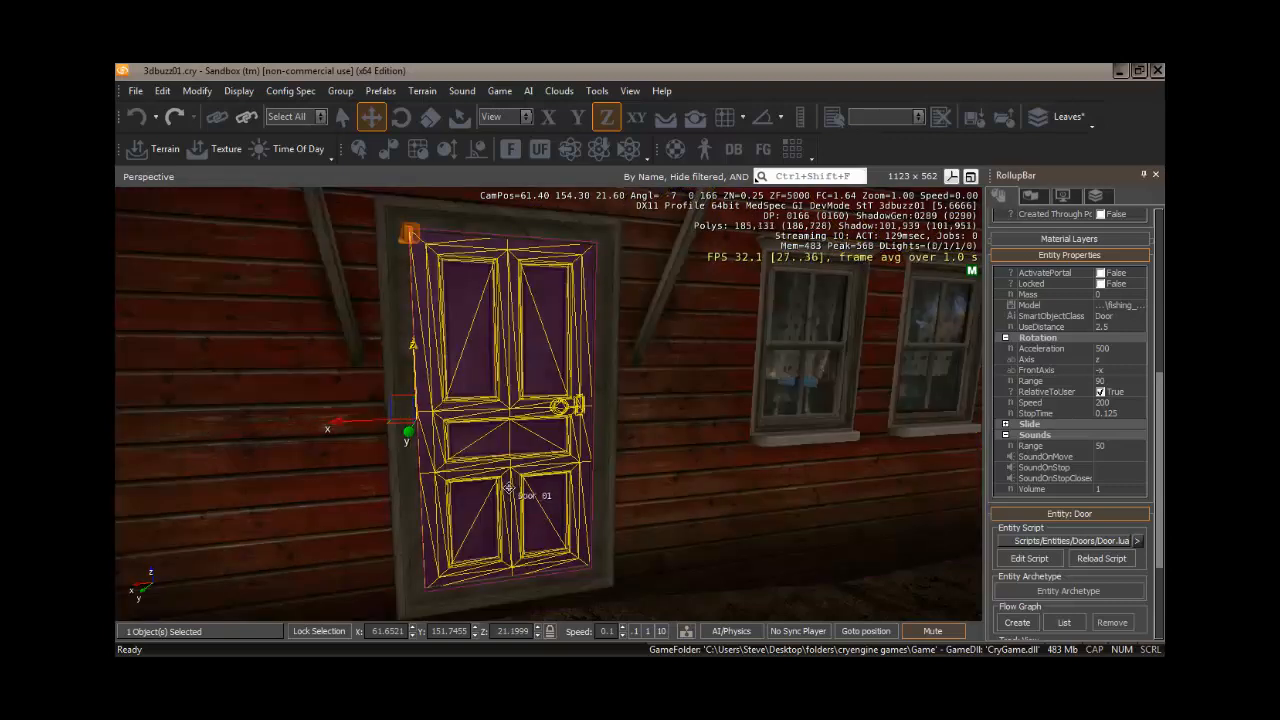
click(1114, 381)
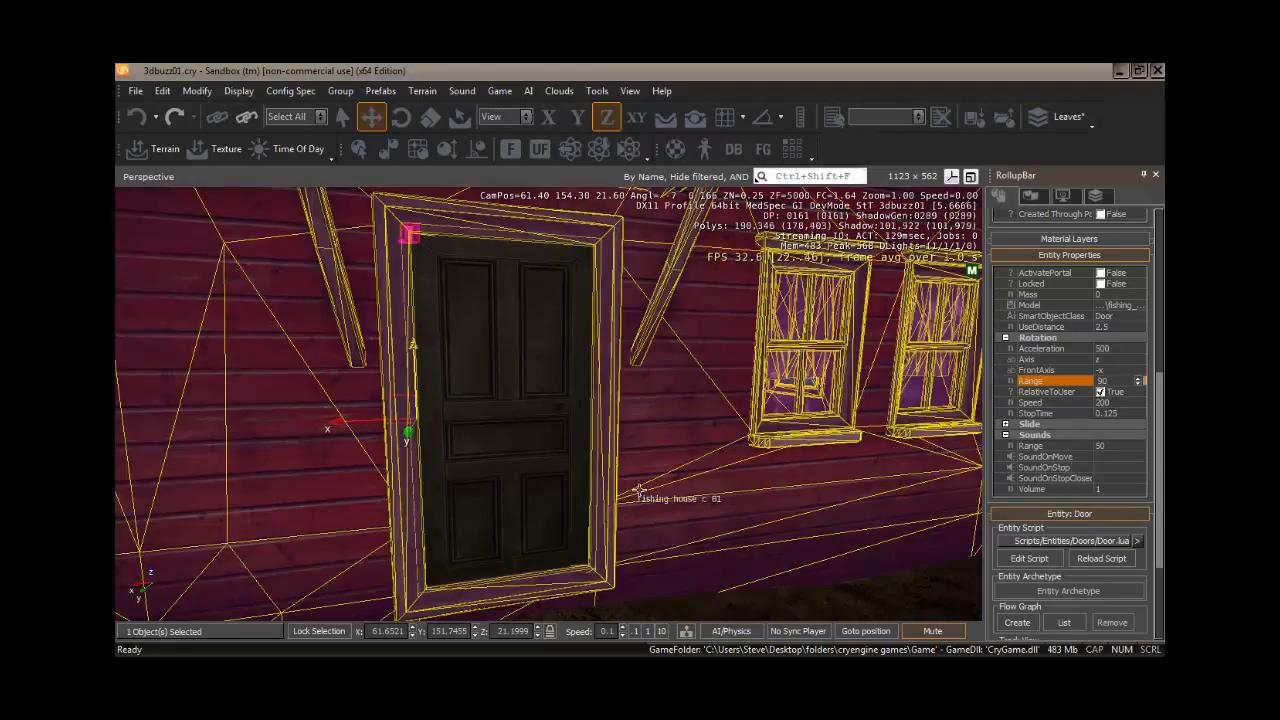
right_drag(759, 479, 759, 480)
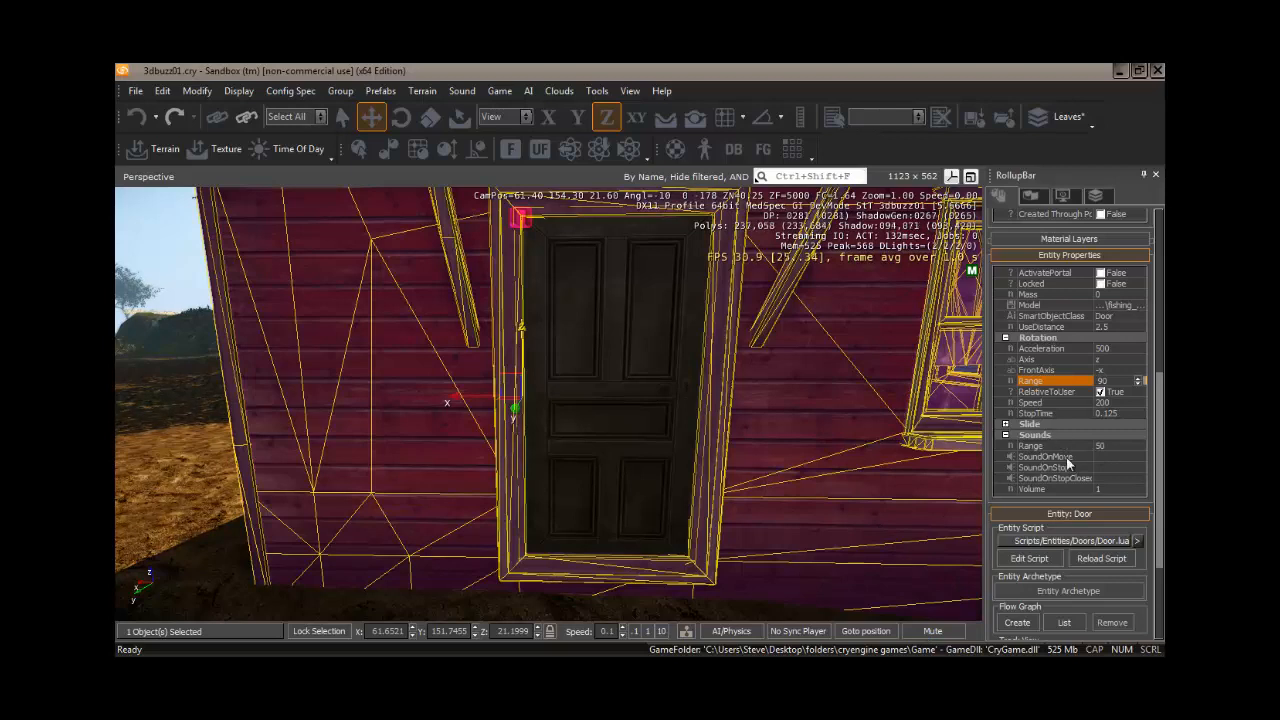
Open the sound browser for the door's SoundOnMove property and look through the environment and dialog sound folders.
click(1119, 457)
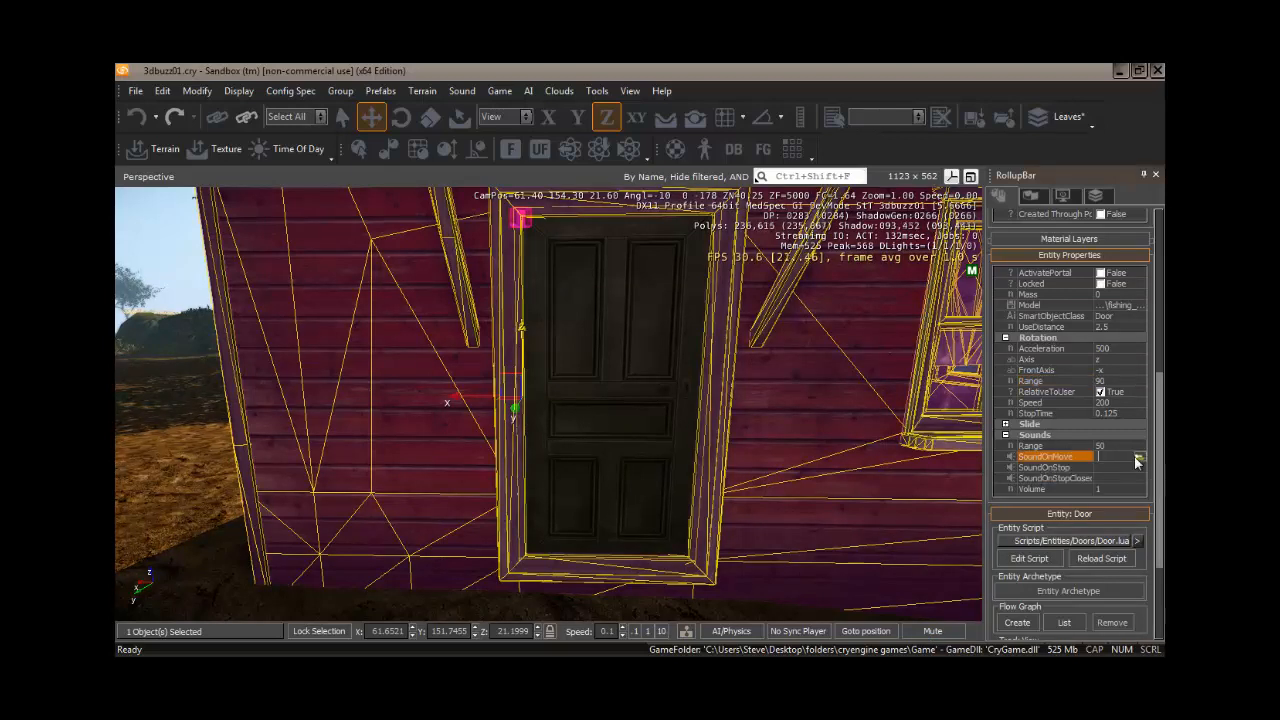
click(1139, 456)
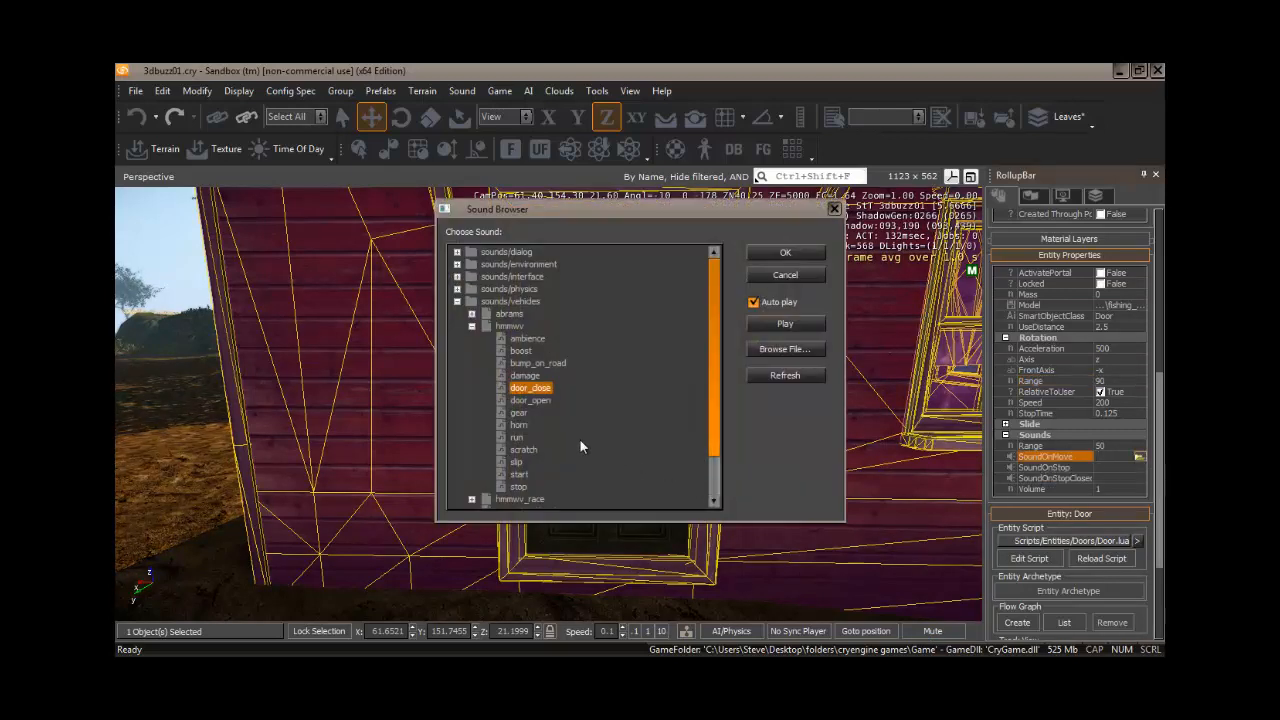
click(457, 301)
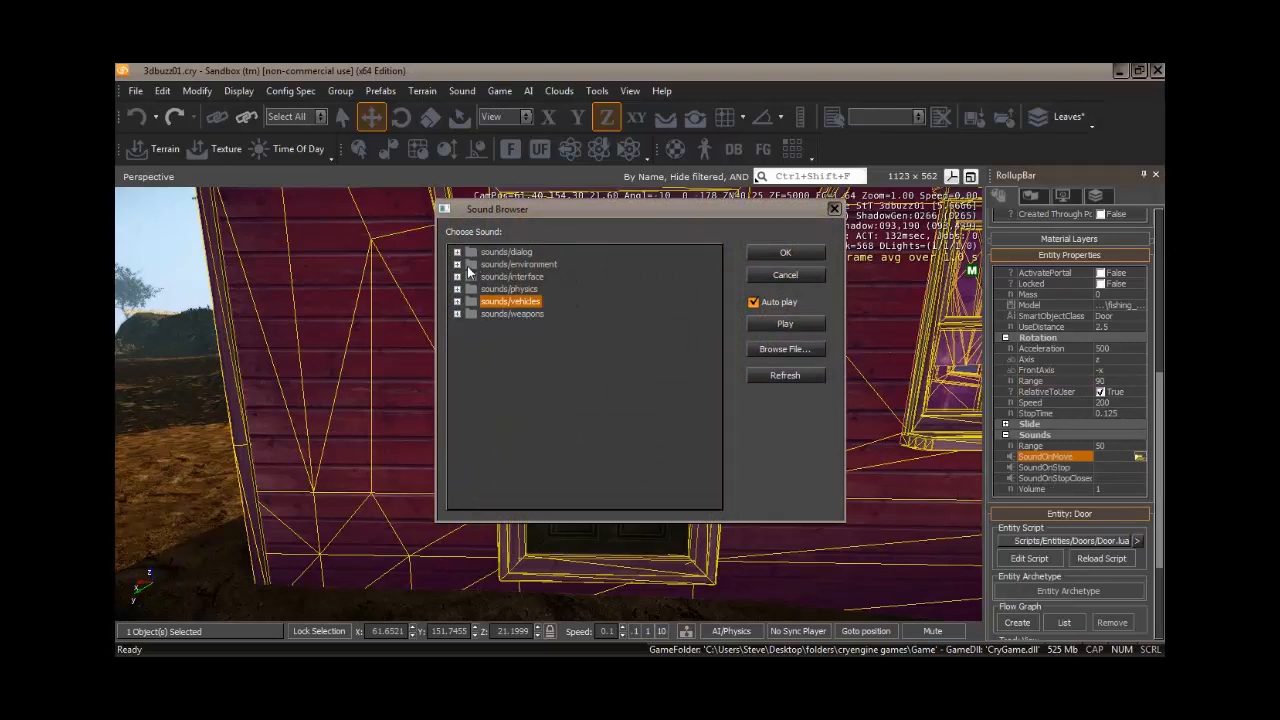
click(457, 264)
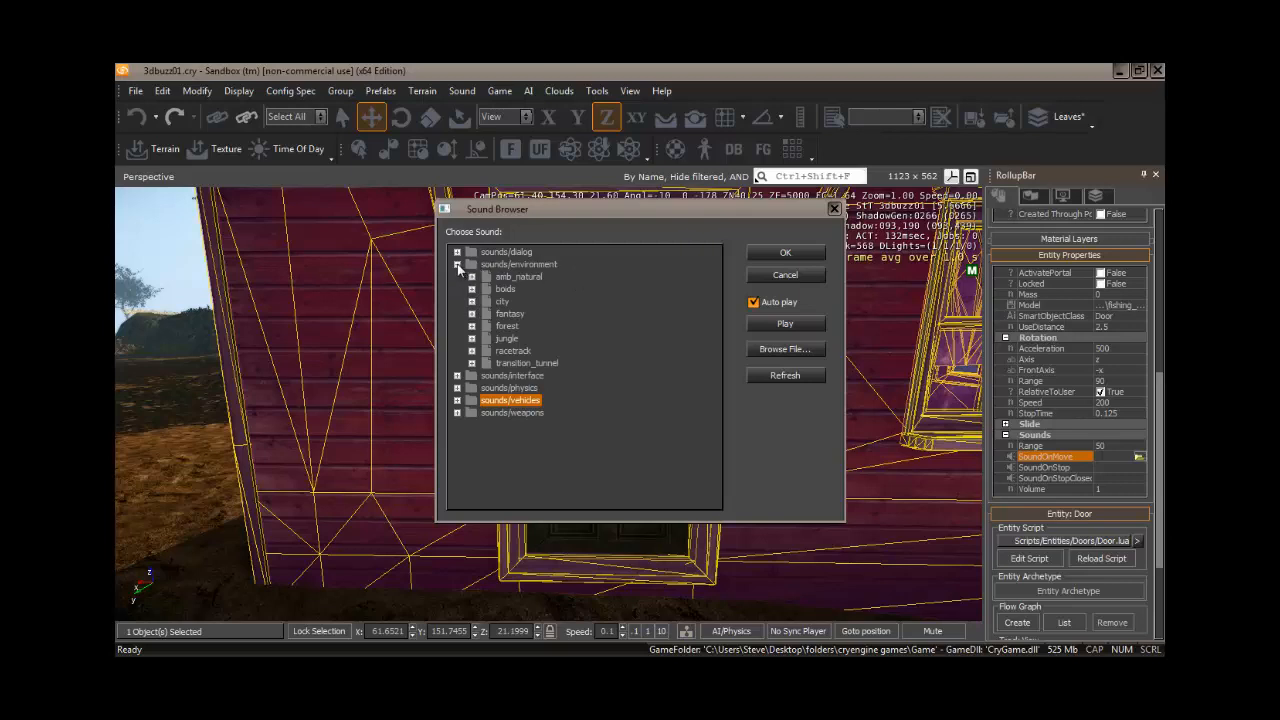
click(457, 264)
click(457, 252)
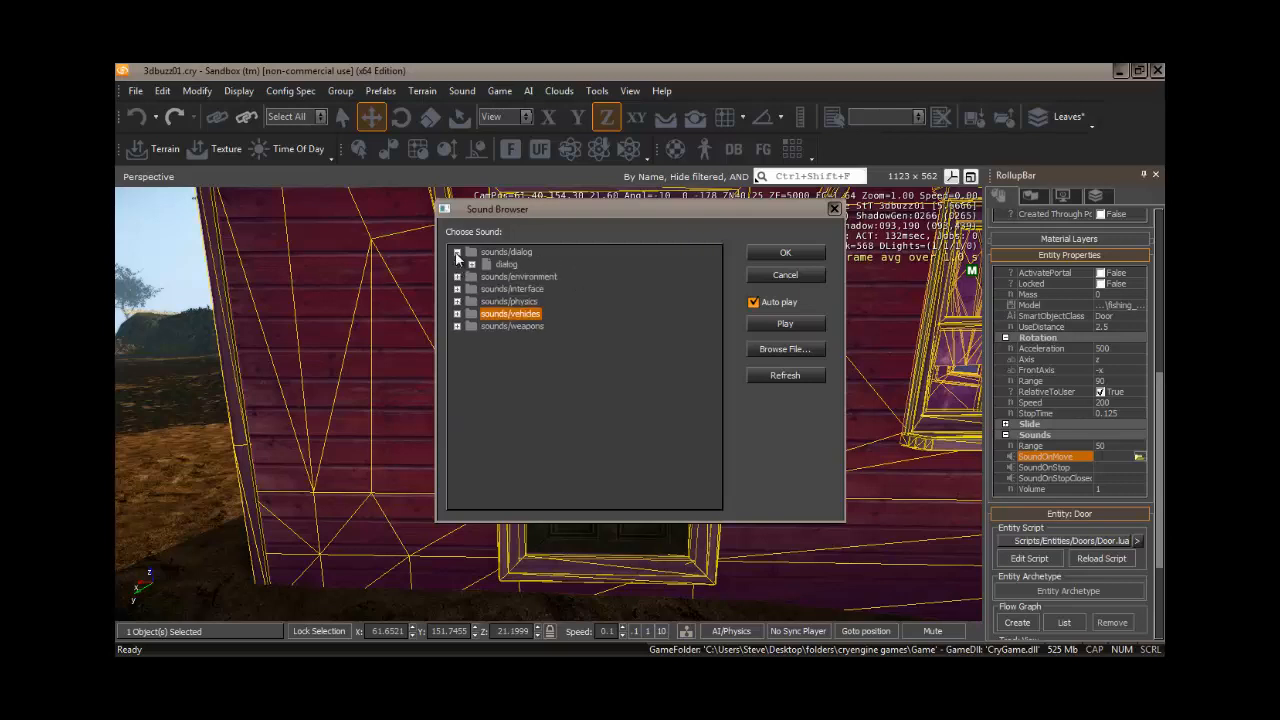
click(457, 252)
Search the sounds/physics folder for a door sound, checking its destructibles and foleys subfolders.
click(457, 289)
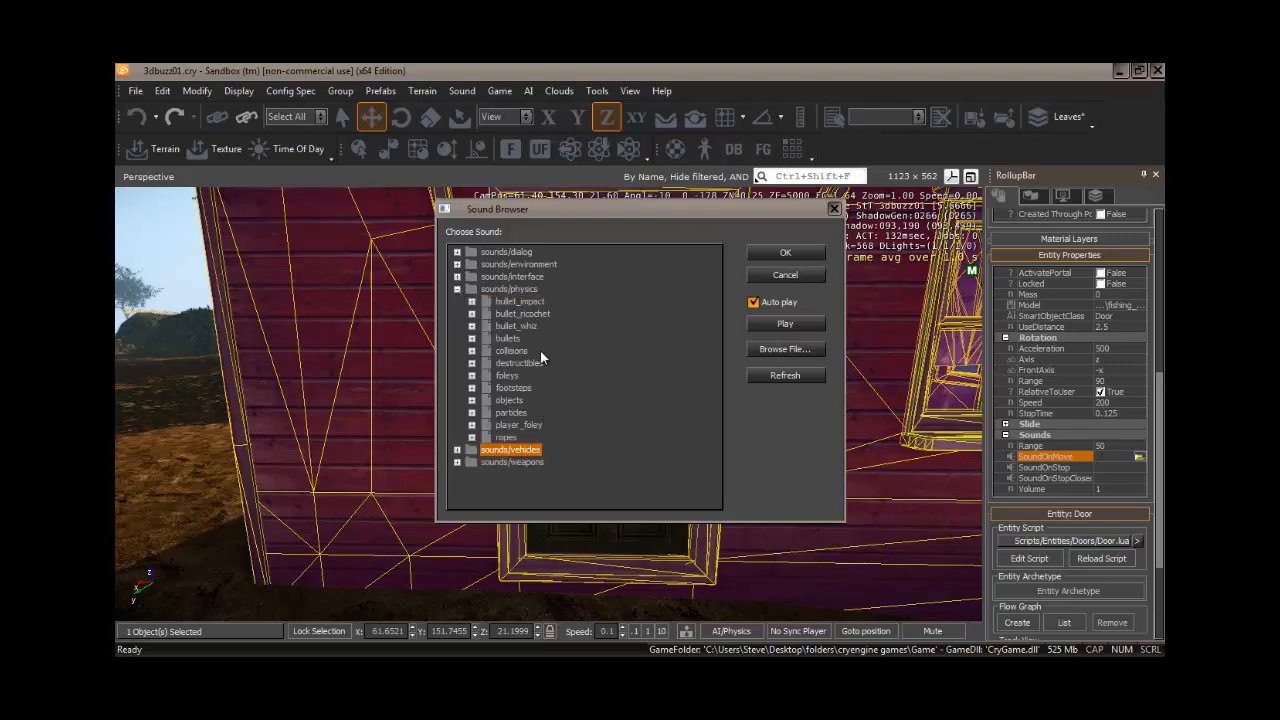
click(472, 363)
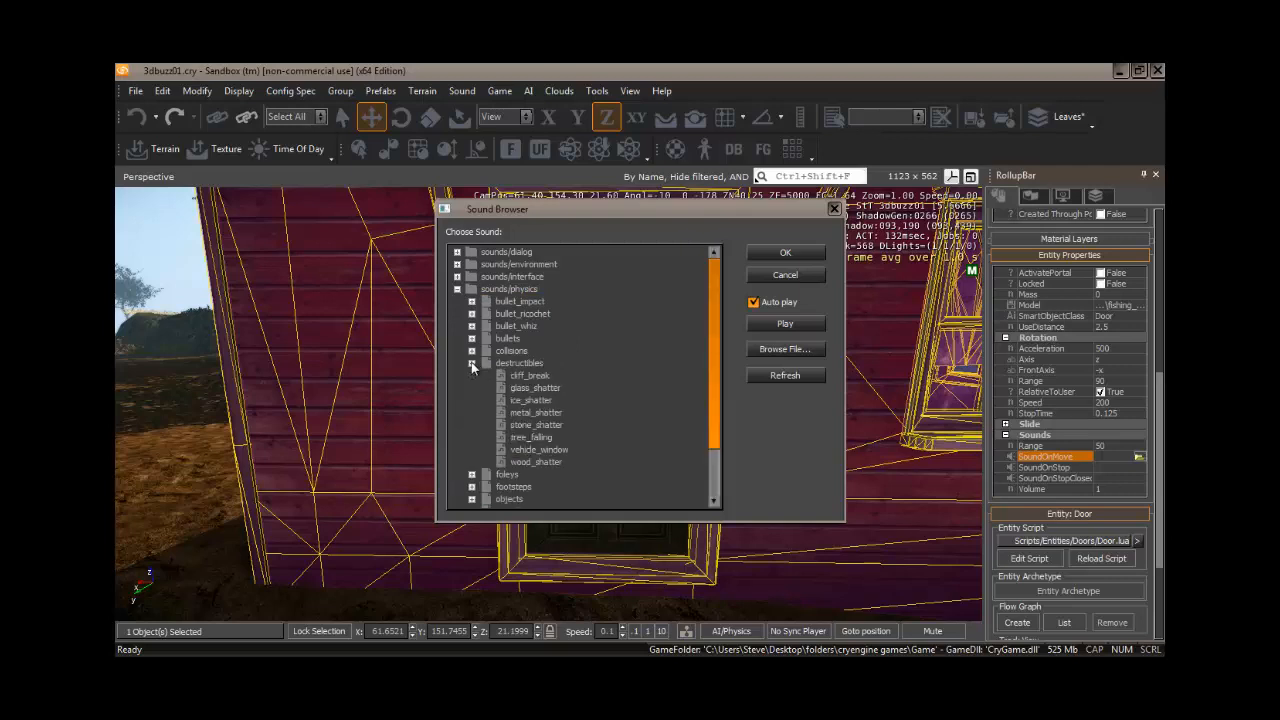
click(472, 364)
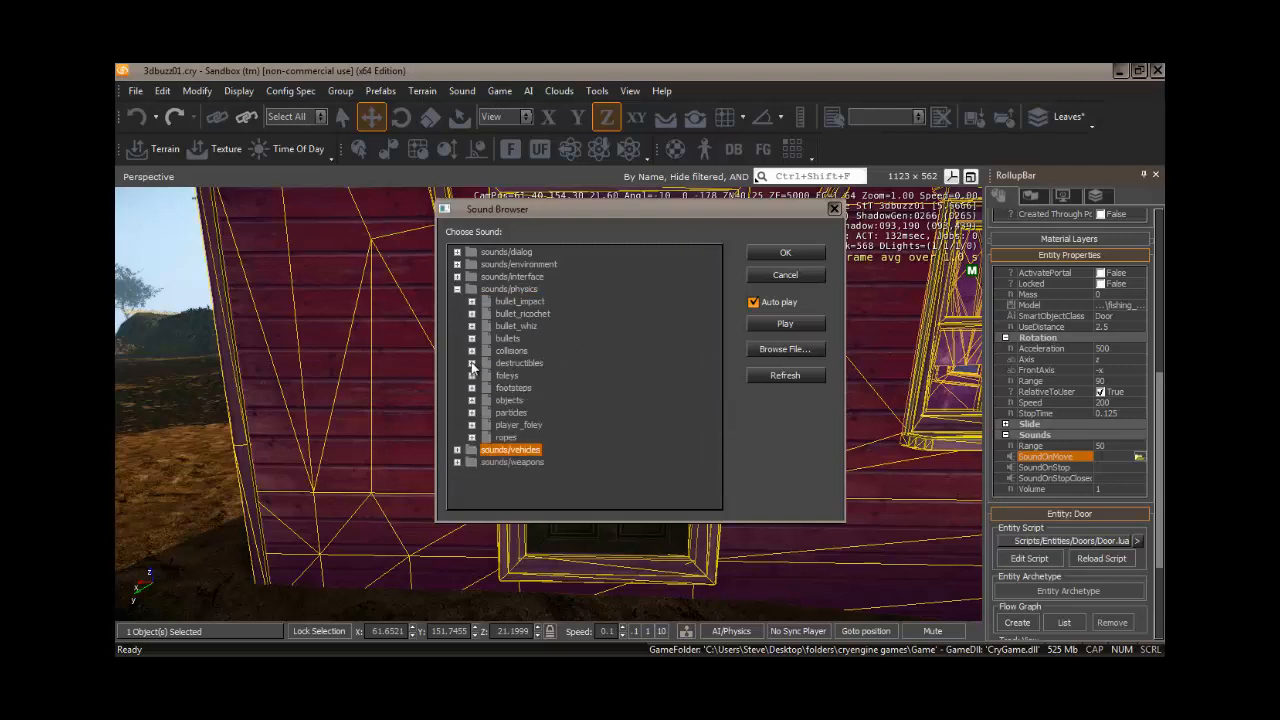
click(472, 375)
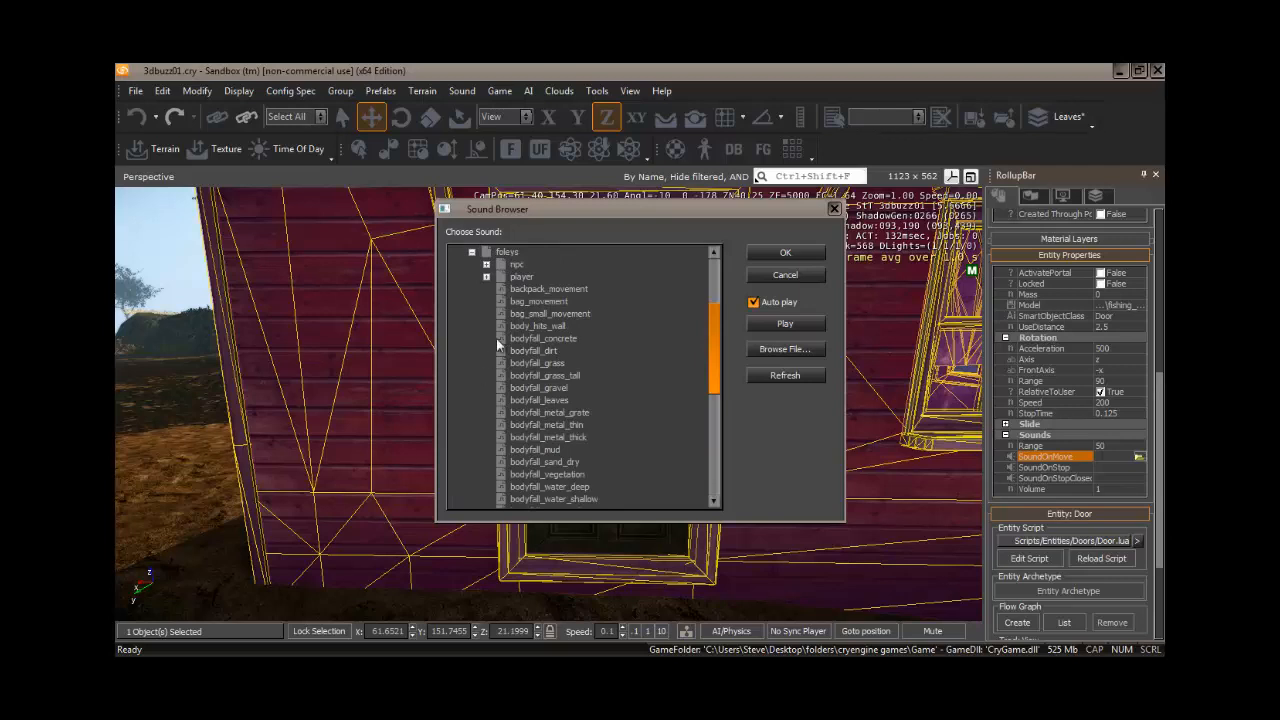
click(487, 277)
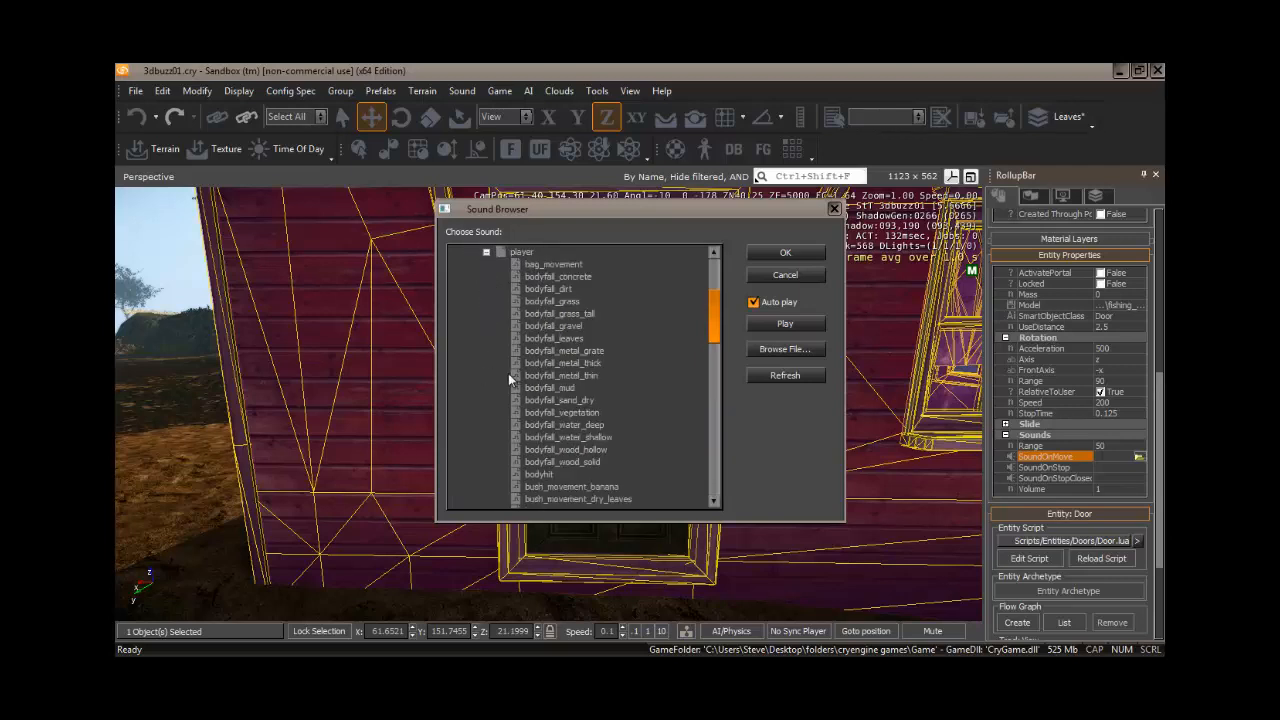
click(487, 255)
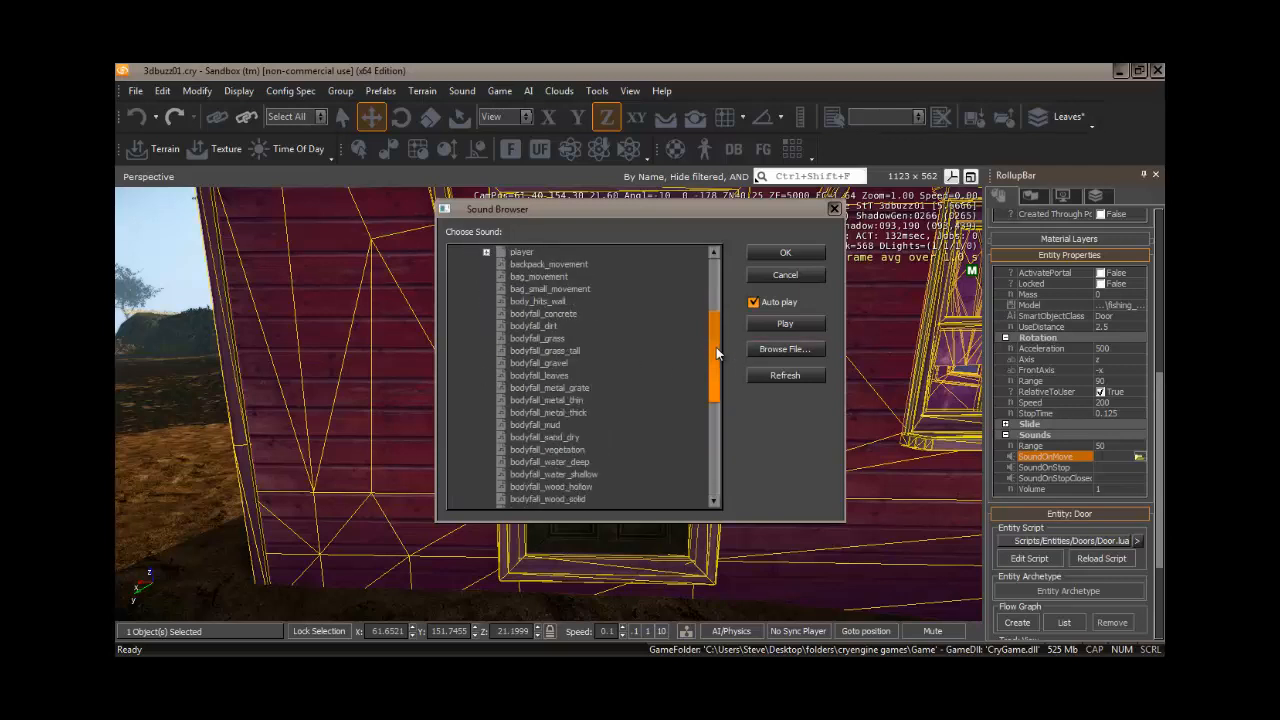
scroll(716, 347, up, 2)
click(471, 302)
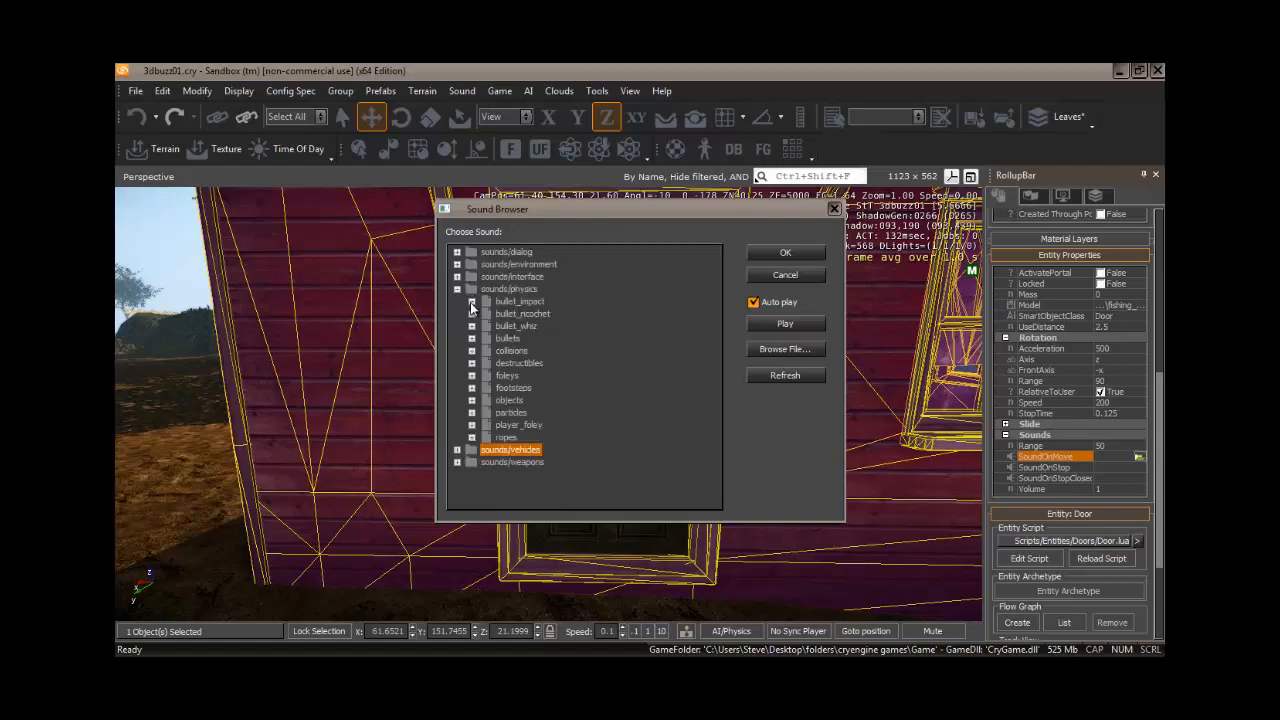
Assign metal_wire_door_open from sounds/physics/objects/doors as the door's SoundOnMove sound.
click(472, 400)
click(487, 413)
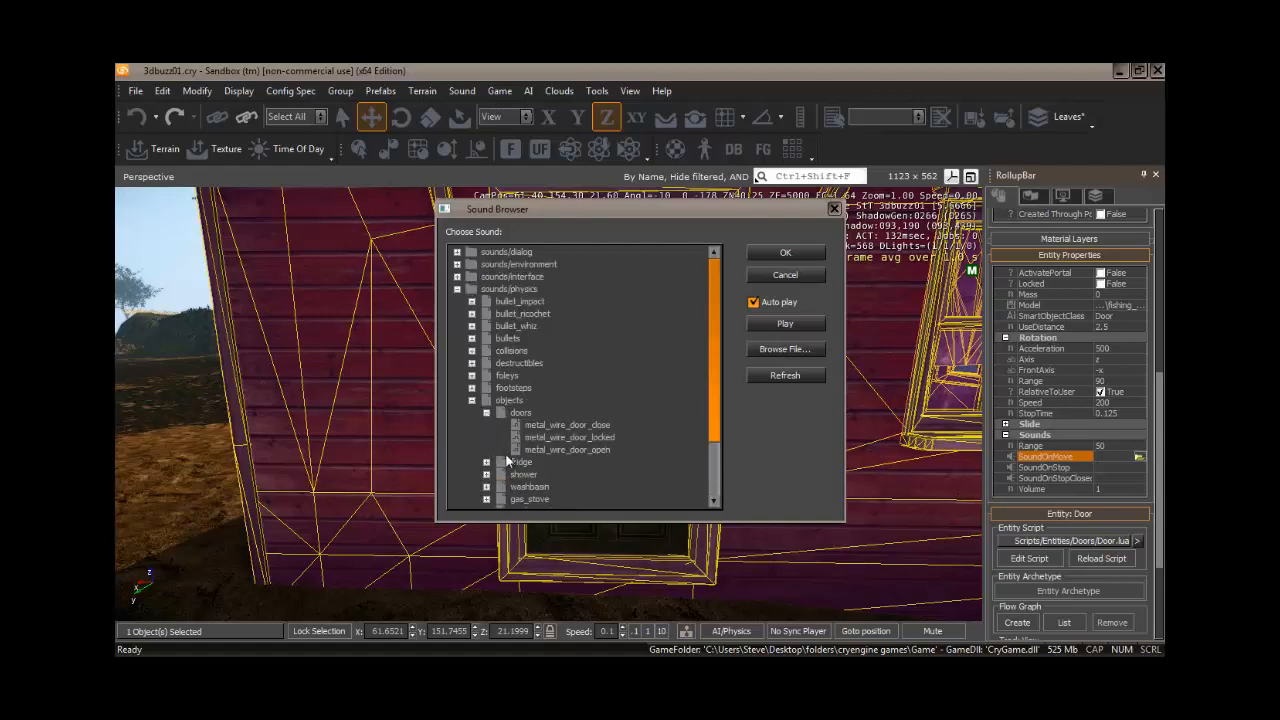
click(579, 449)
click(786, 256)
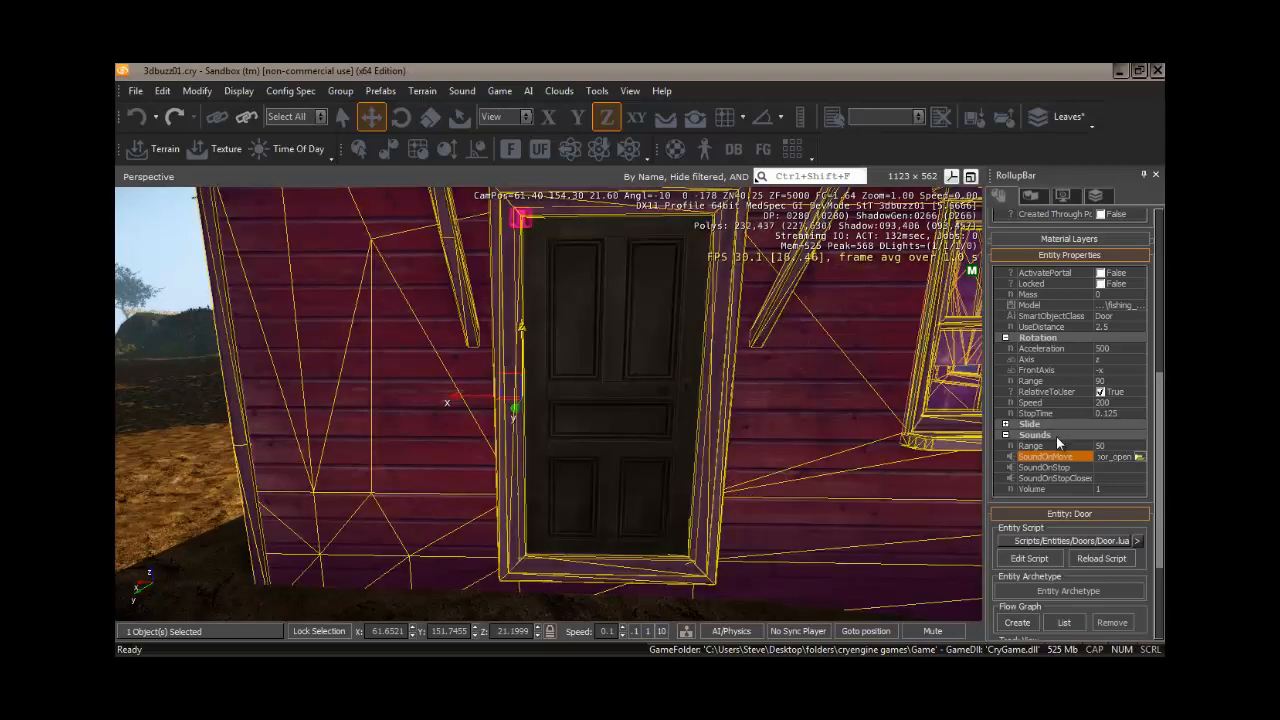
Assign door_close from sounds/vehicles/hmmwv as the door's SoundOnStopClosed sound.
click(1117, 478)
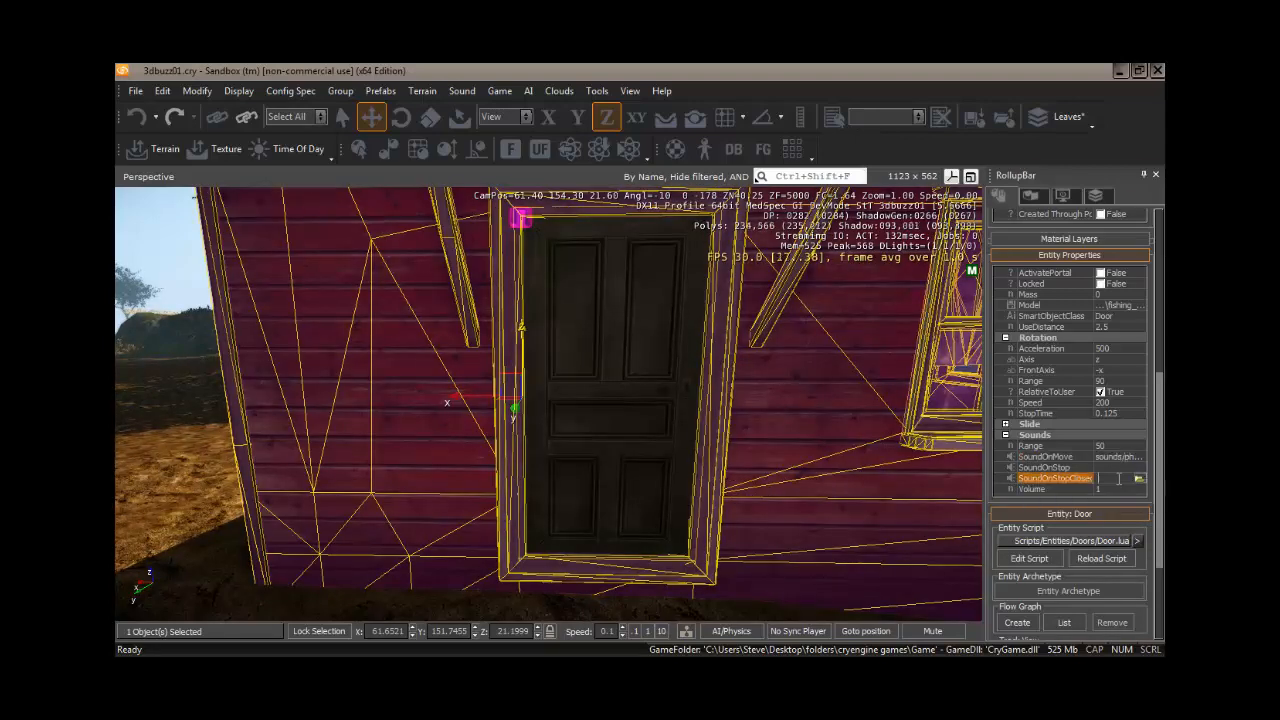
click(1138, 478)
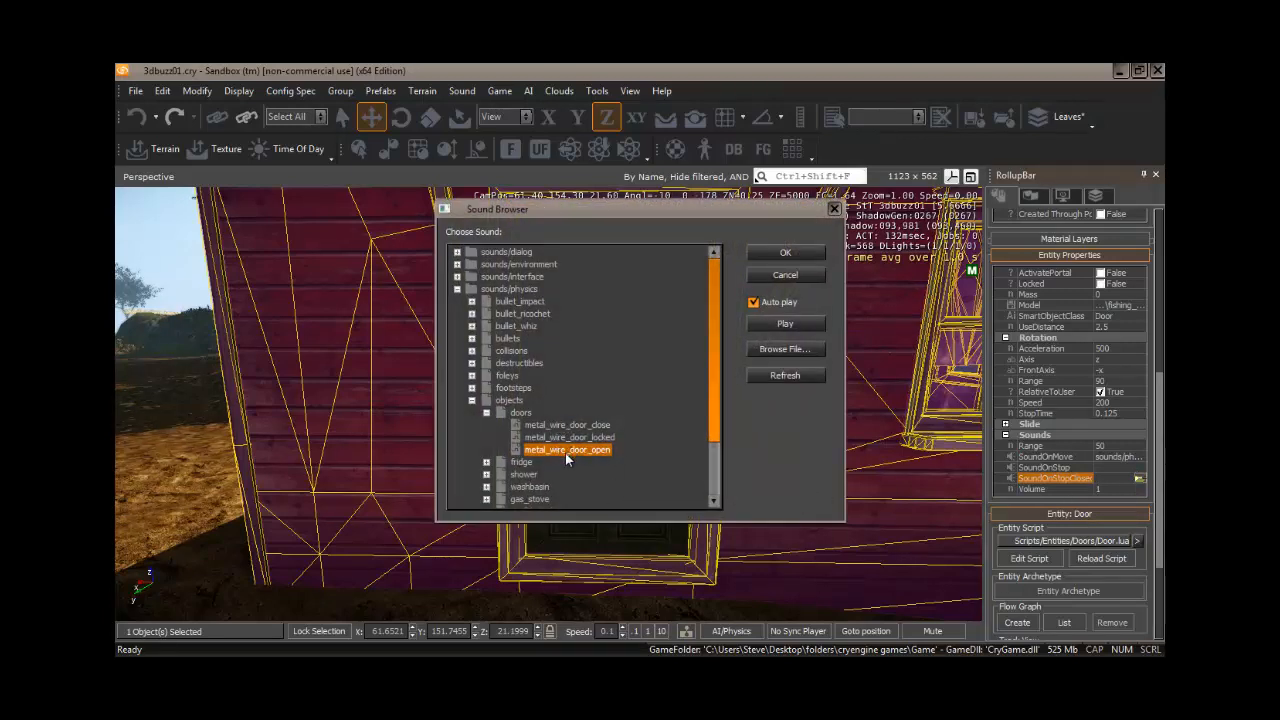
click(486, 412)
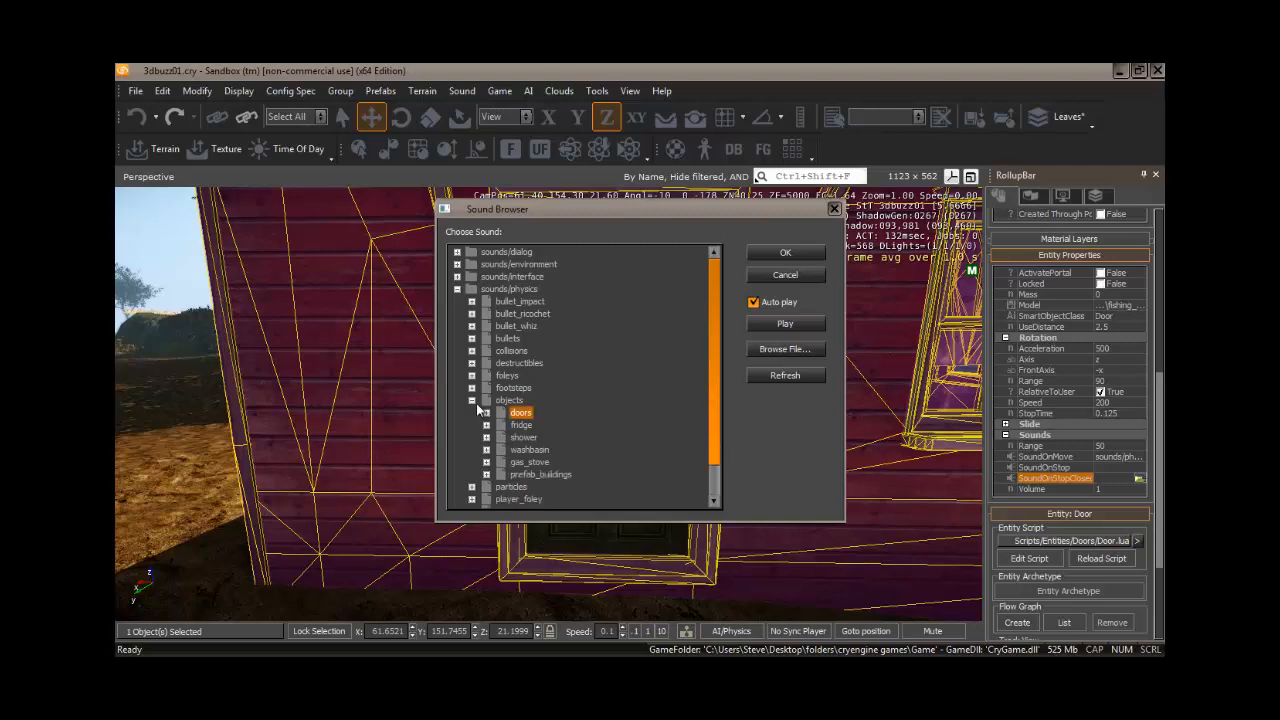
click(472, 400)
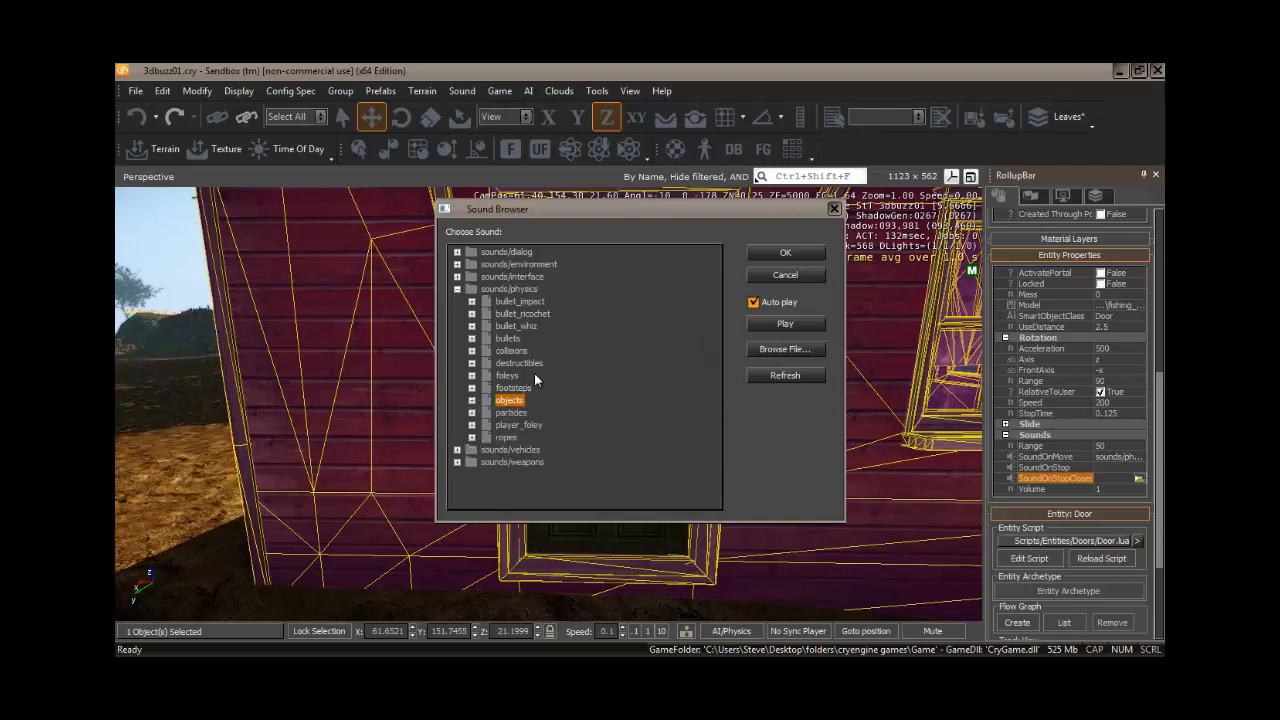
click(457, 290)
click(457, 301)
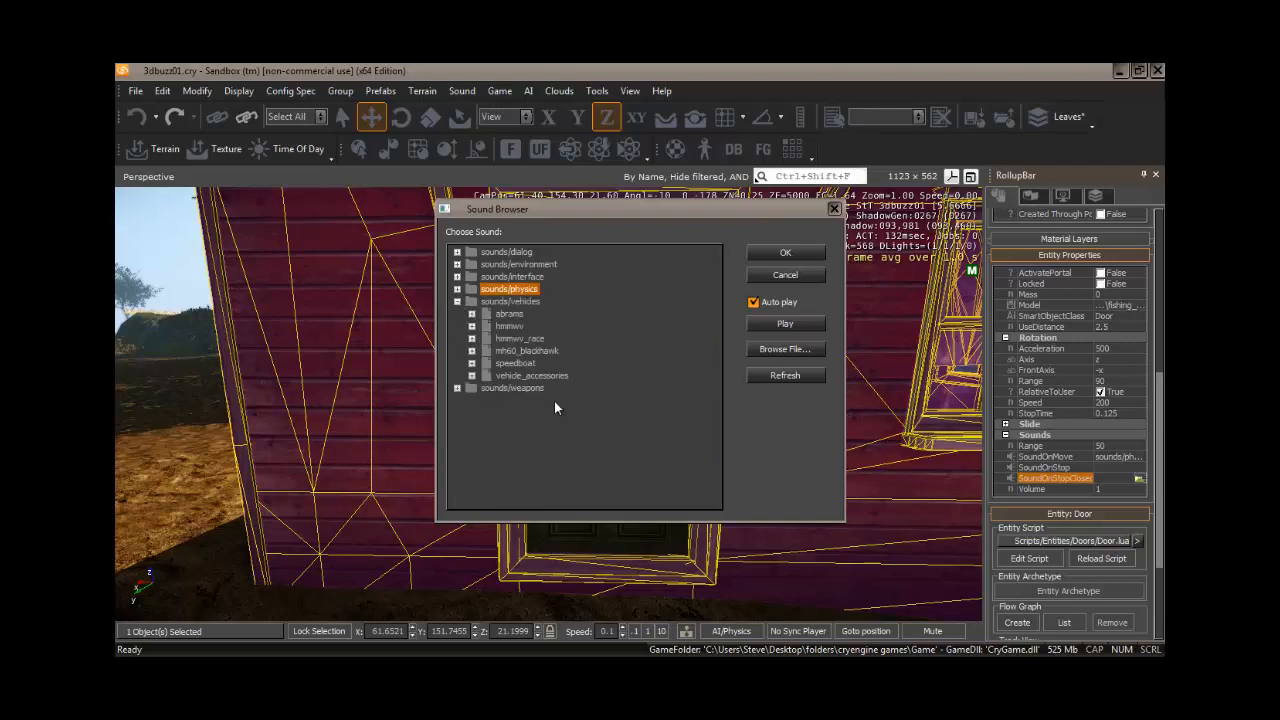
click(472, 327)
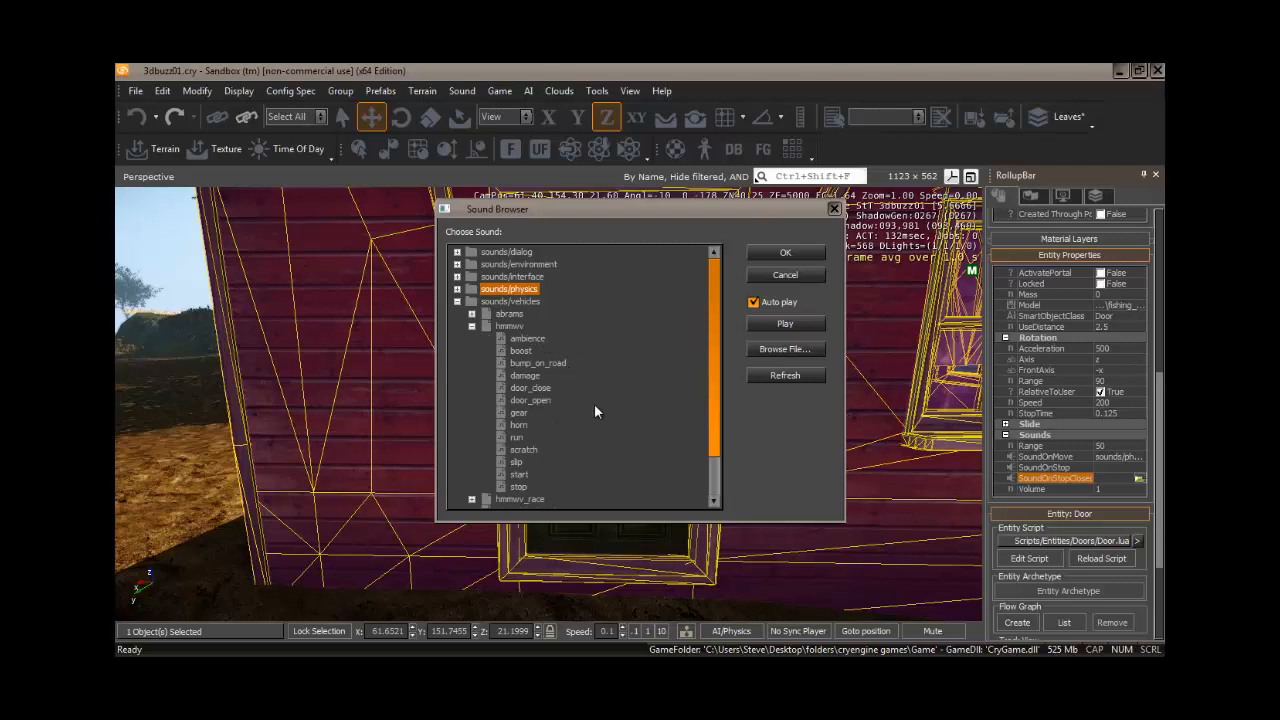
click(530, 388)
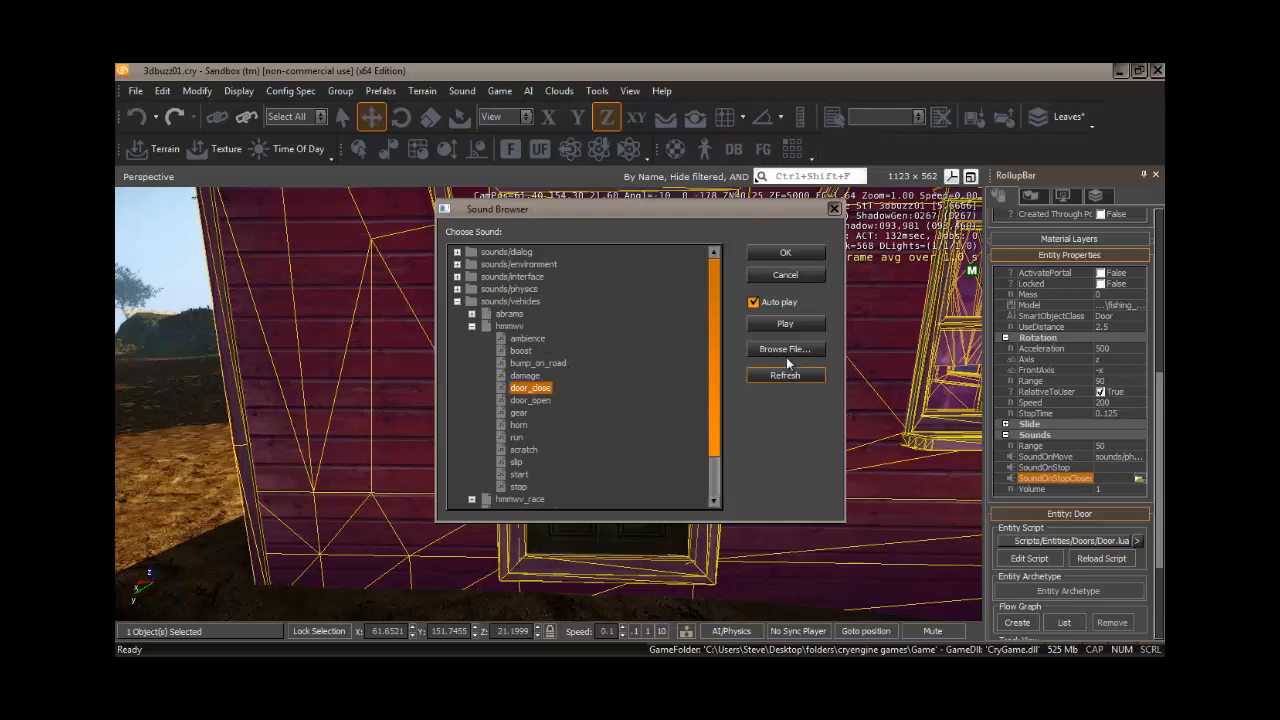
click(785, 253)
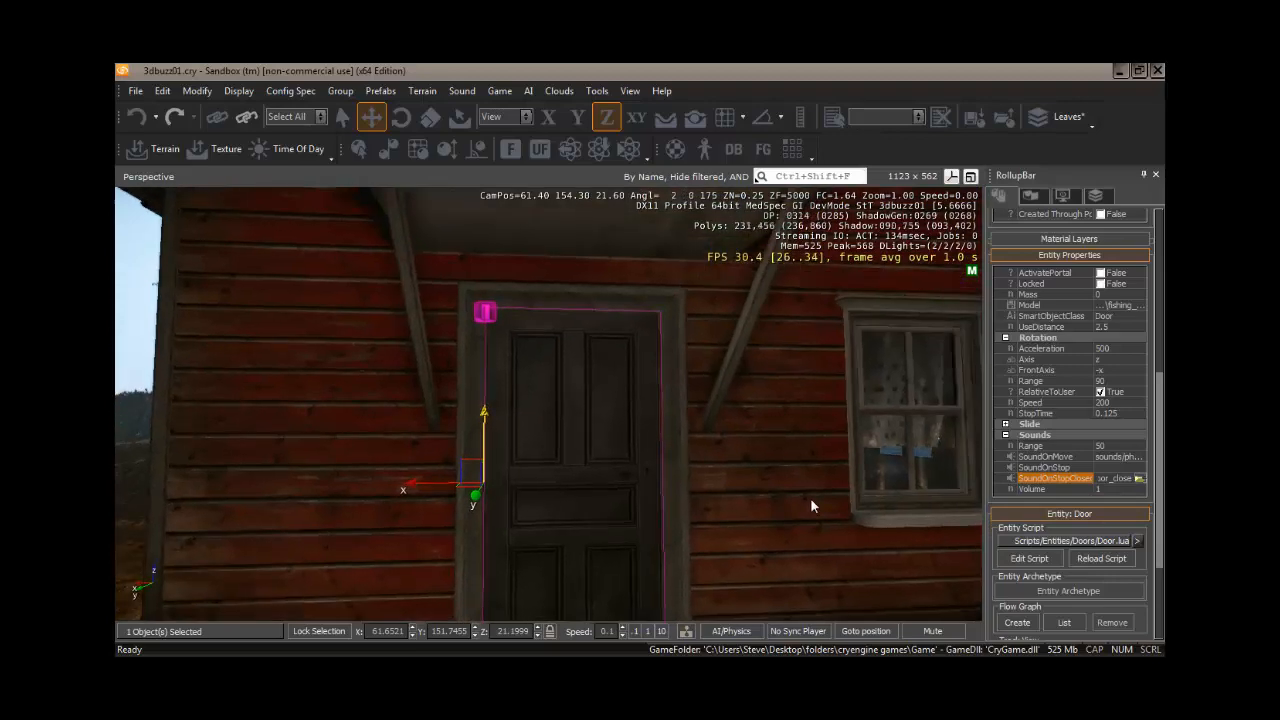
Enter game mode and open the fishing house door from outside to test its movement sound.
mouse_move(810, 497)
right_down()
mouse_move(801, 509)
mouse_move(826, 482)
mouse_move(810, 500)
right_up()
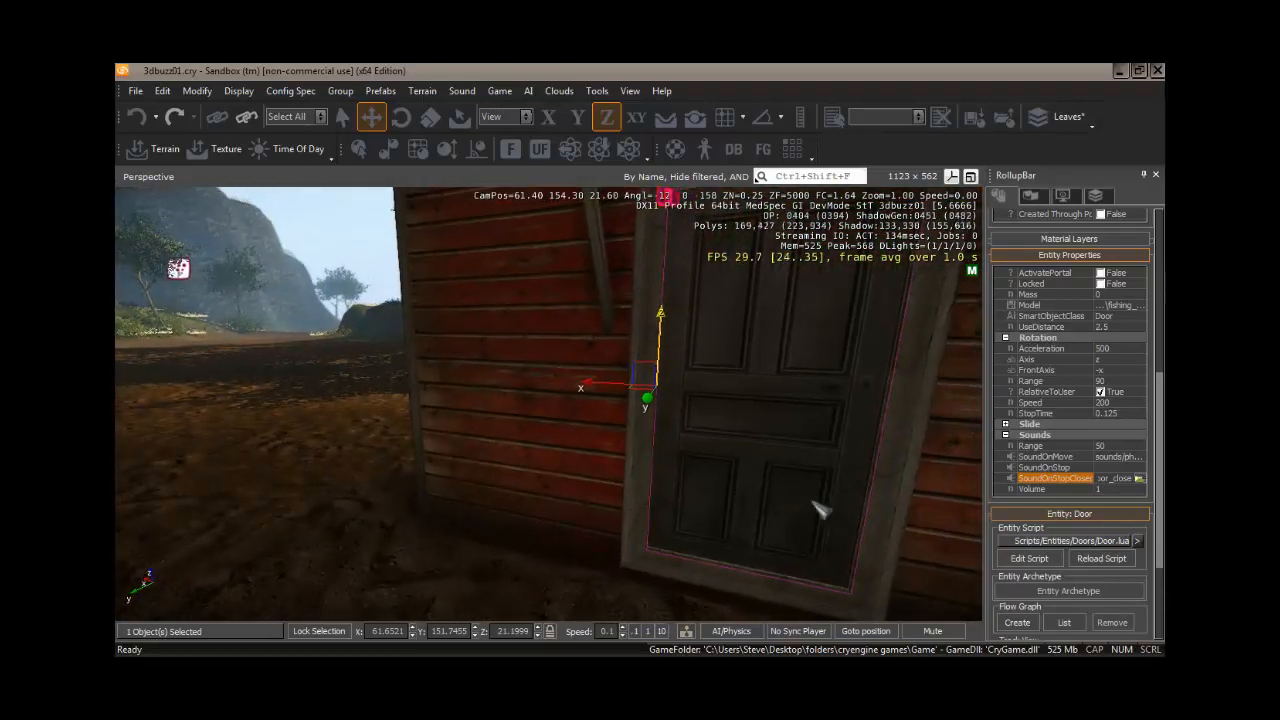
key(ctrl+g)
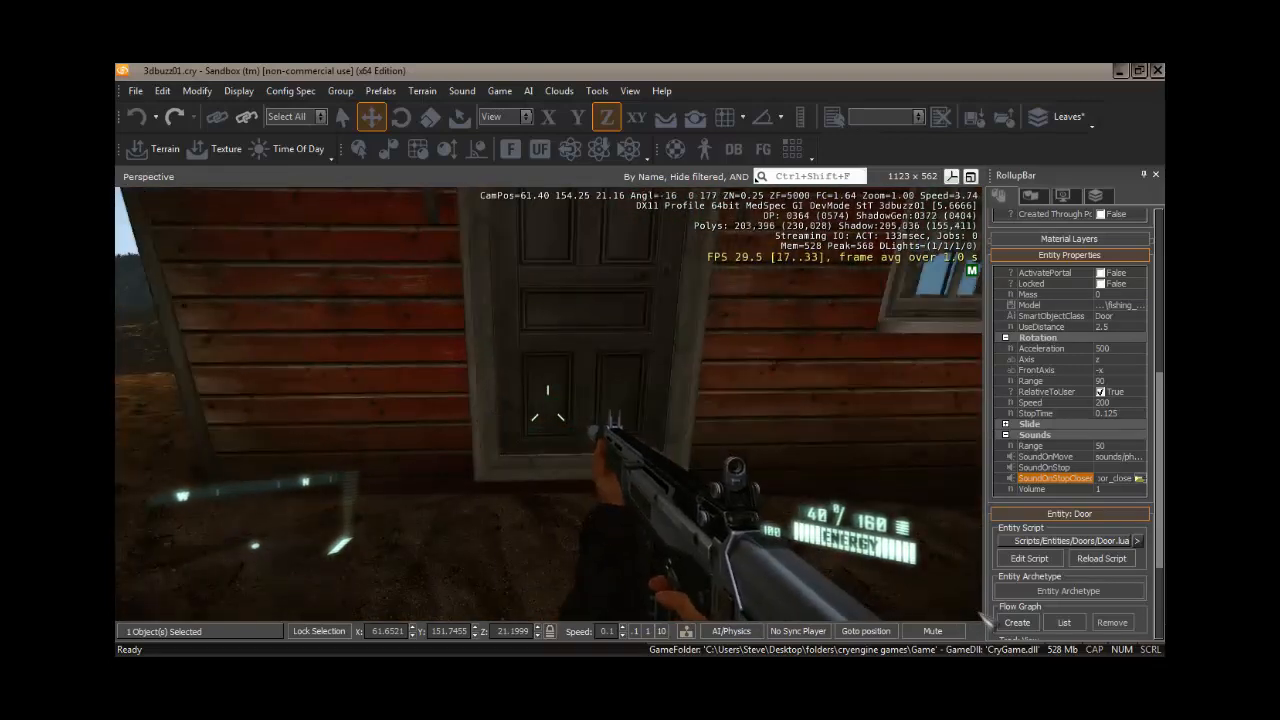
key(w)
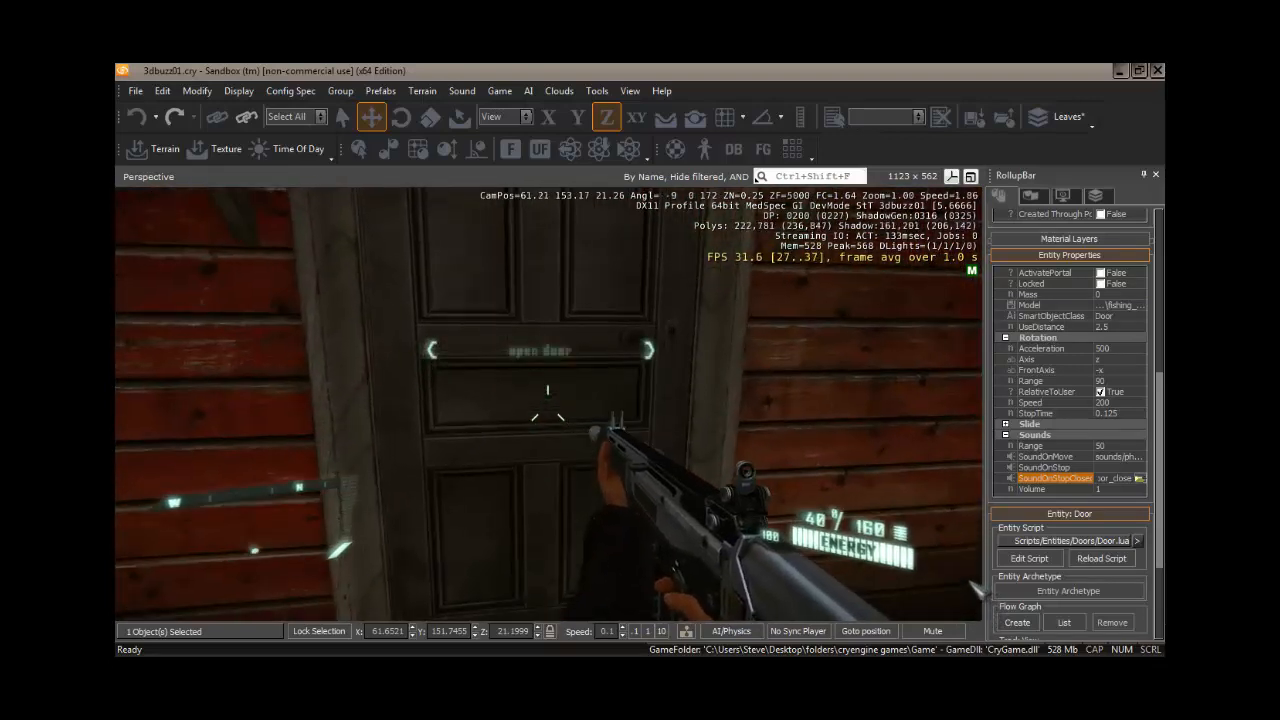
key(f)
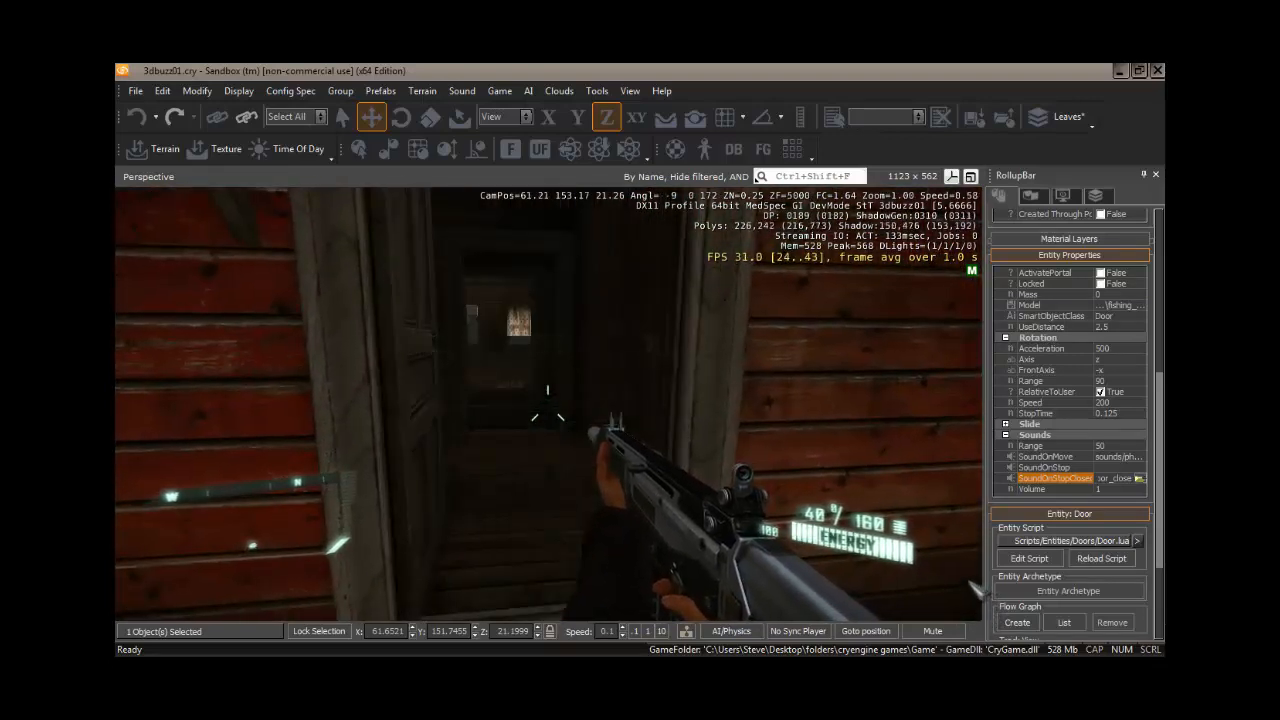
Walk into the house and test the door sounds by closing and reopening it from inside.
key(w)
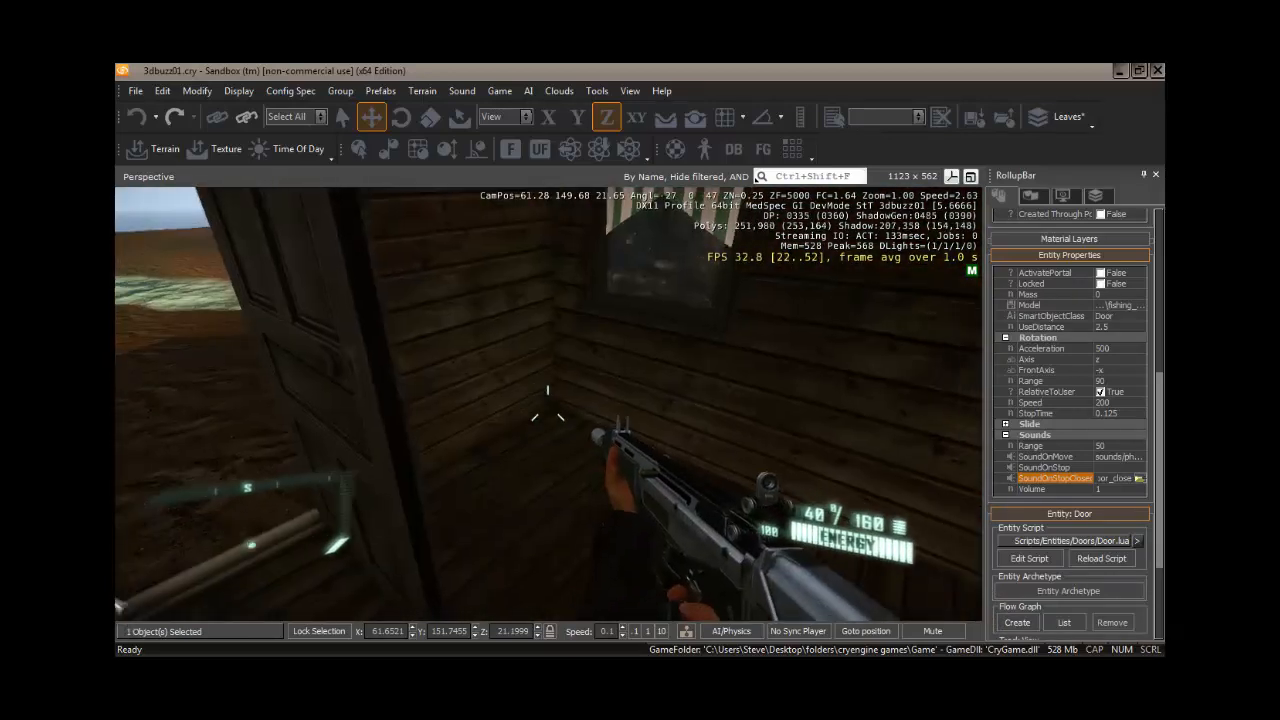
key(f)
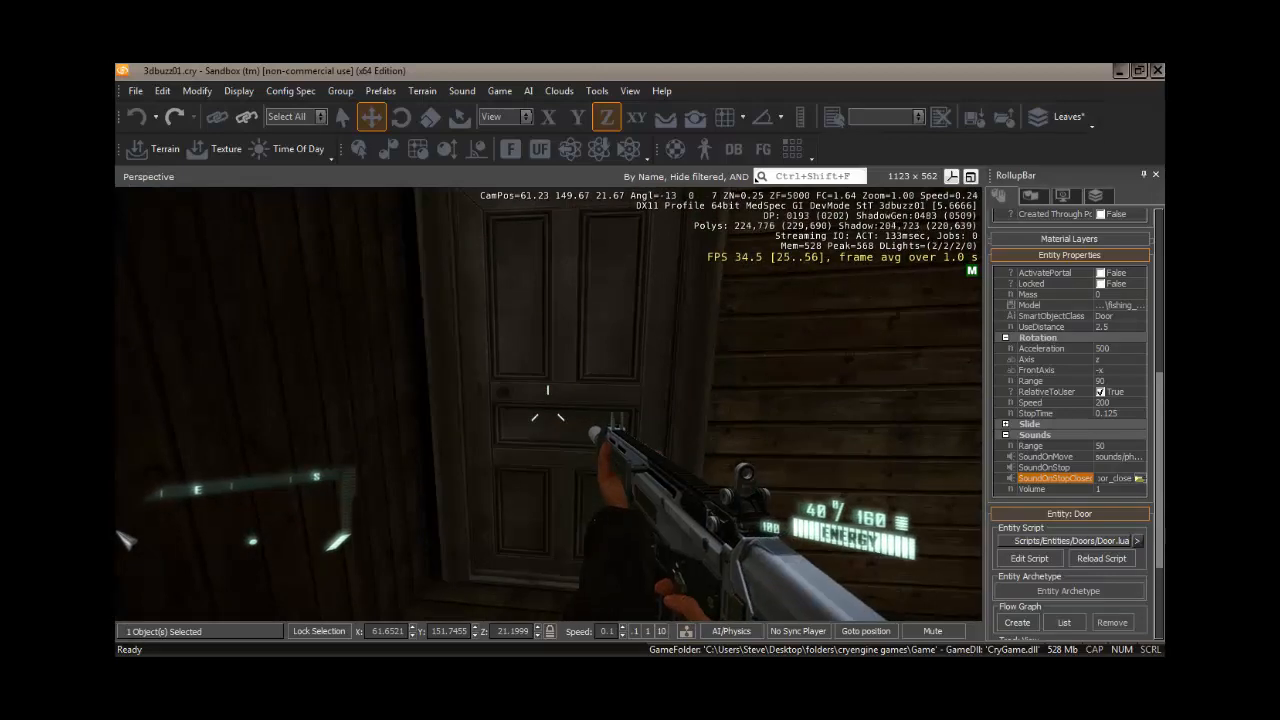
key(f)
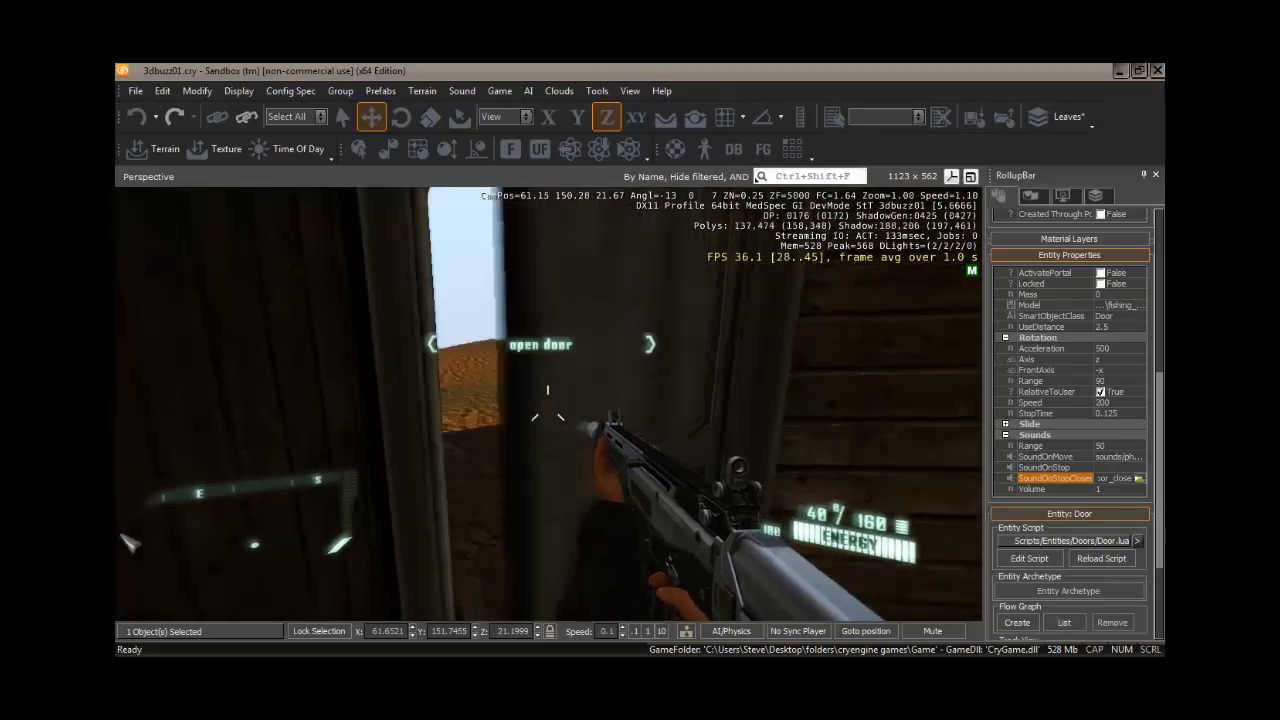
Walk back outside, close the door to test its closing sound and leave game mode.
key(w)
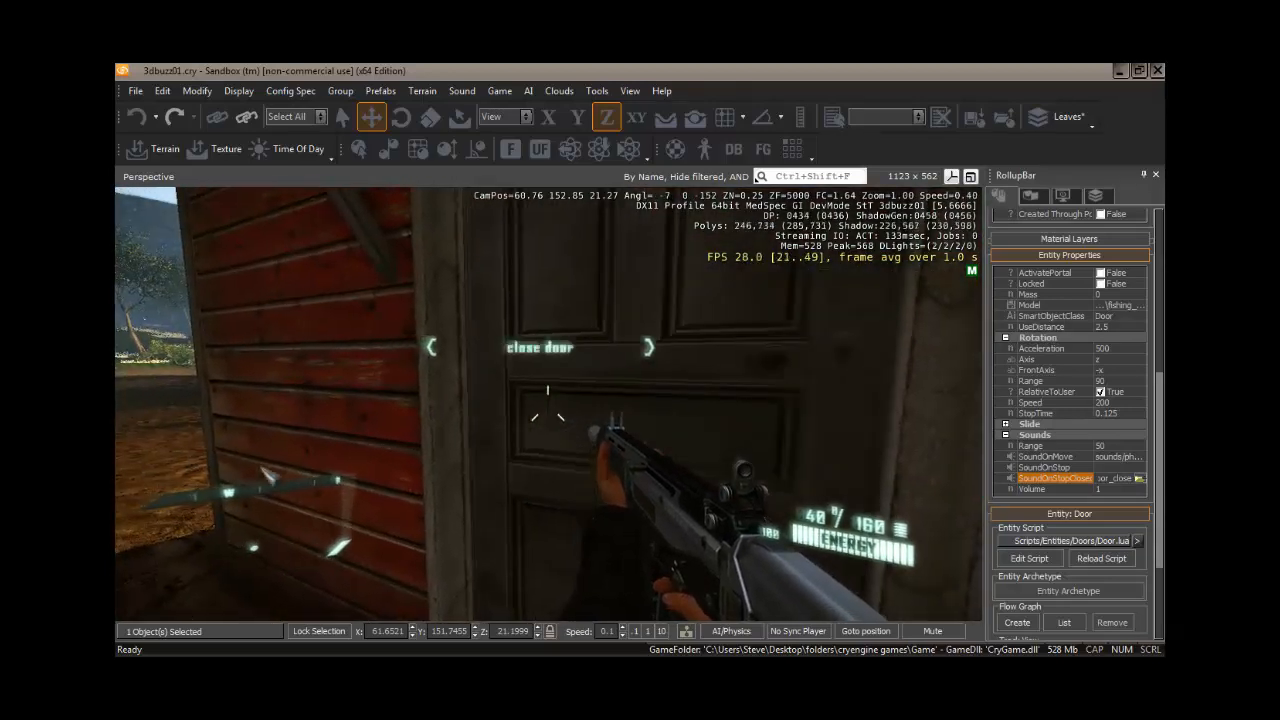
key(f)
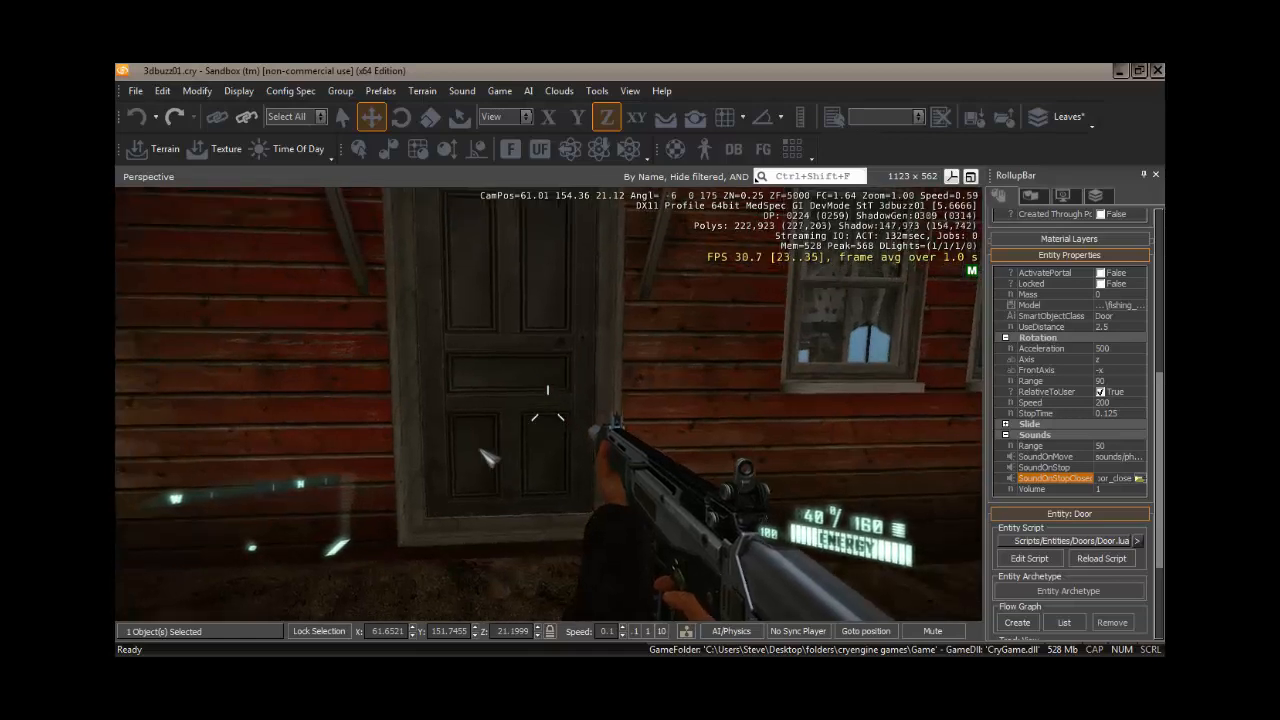
key(Escape)
Fly from the fishing house across the island at camera speed 1 to examine the terrain and vegetation.
right_drag(667, 459, 660, 460)
key(s)
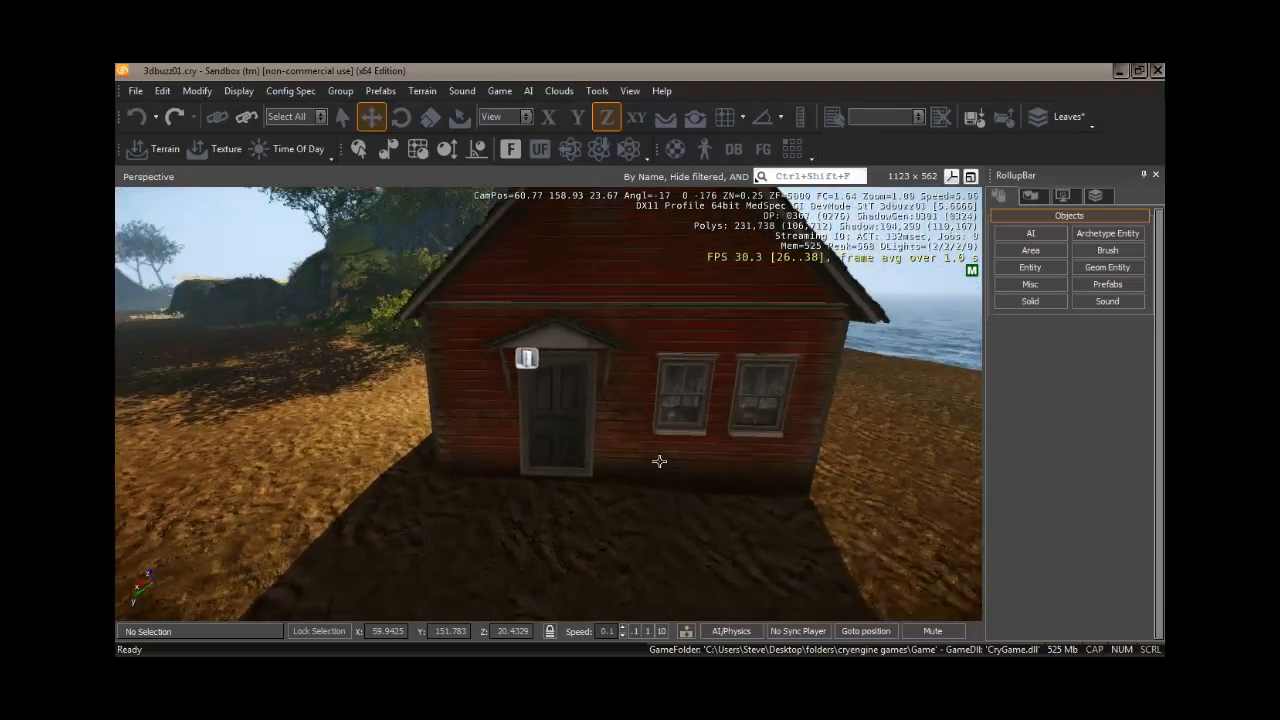
right_drag(402, 478, 385, 477)
key(w)
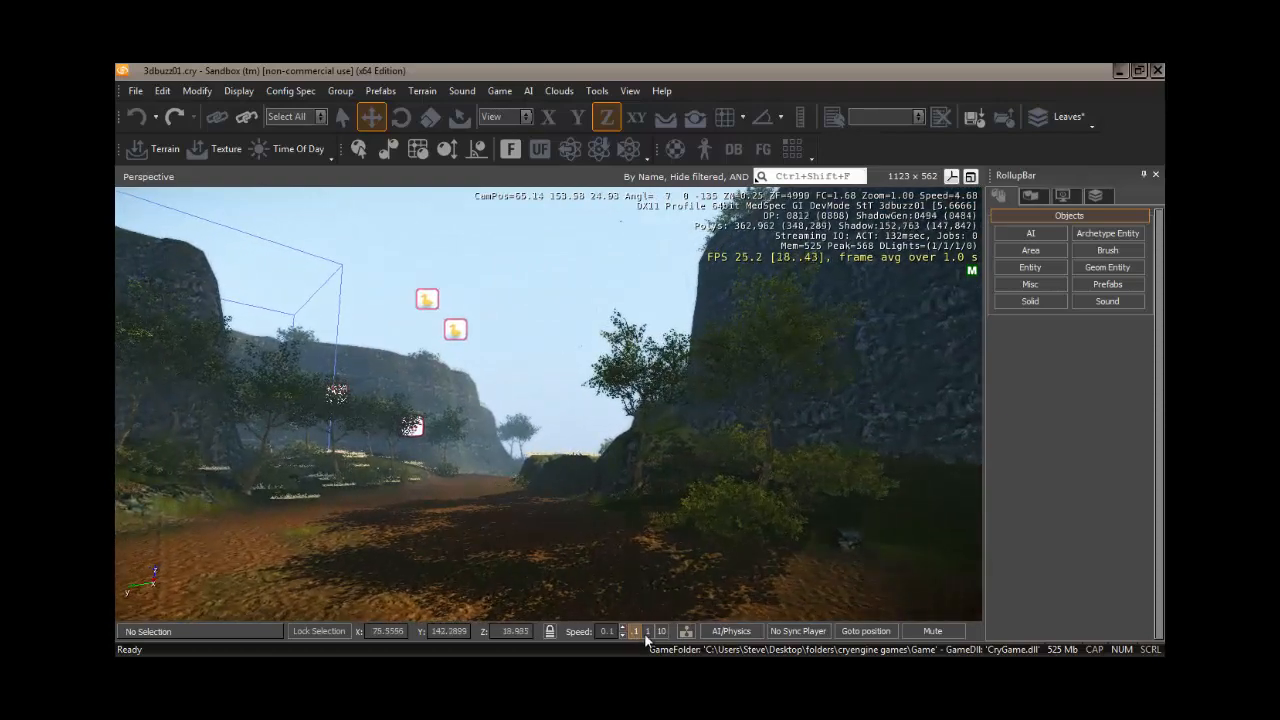
key(w)
mouse_move(471, 491)
right_down()
mouse_move(419, 494)
mouse_move(486, 490)
mouse_move(453, 498)
mouse_move(470, 491)
right_up()
key(d)
key(w)
key(s)
key(s)
key(a)
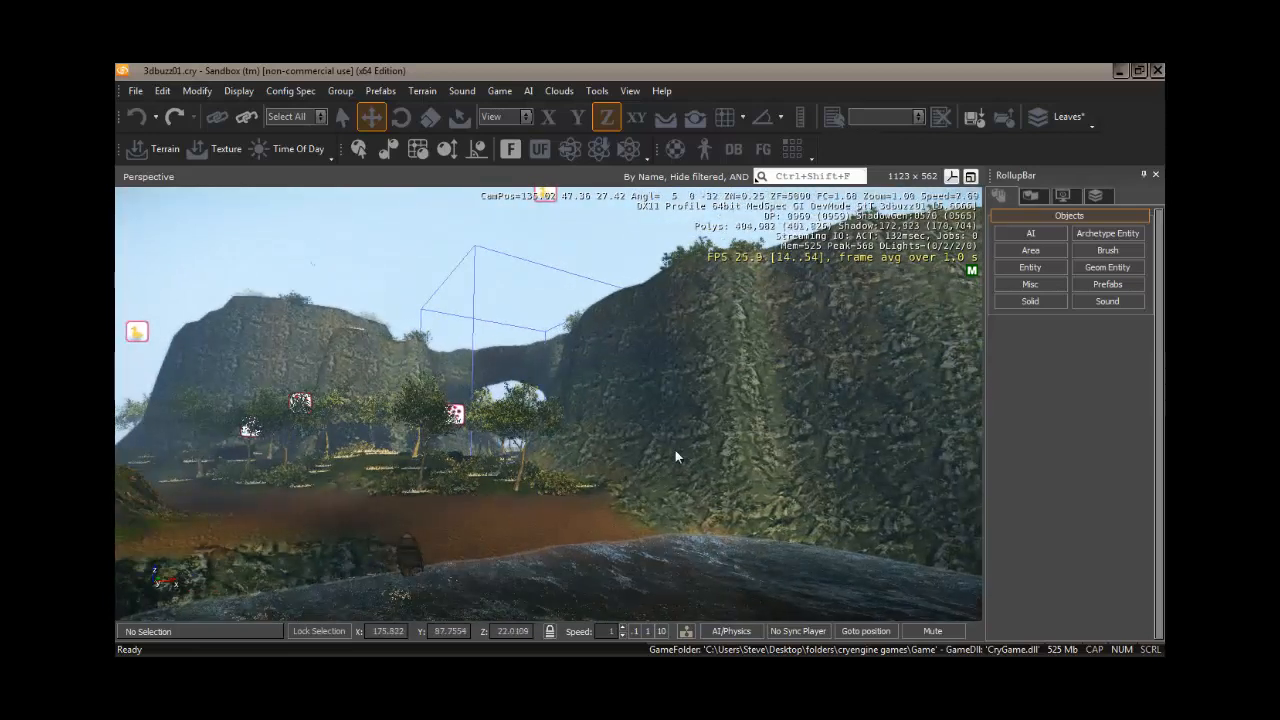
Open the Asset Browser, bring it fully into view and restrict its databases to Models only.
click(795, 145)
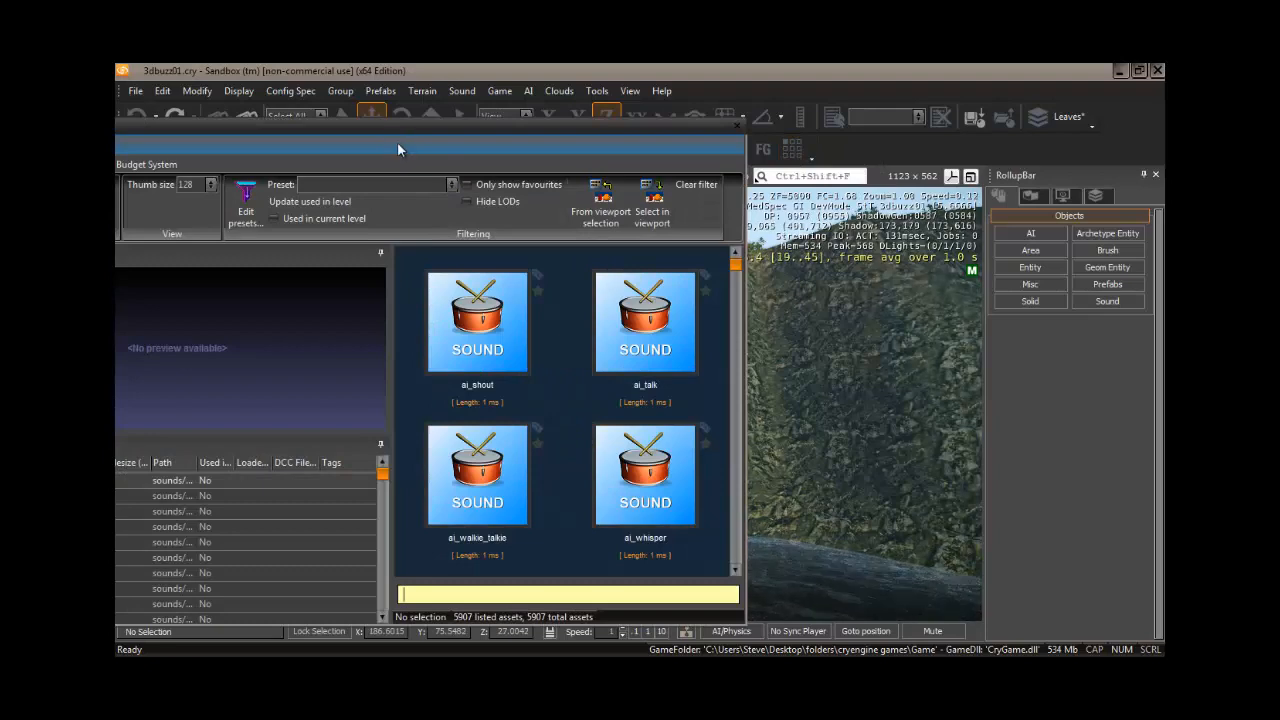
drag(388, 126, 448, 93)
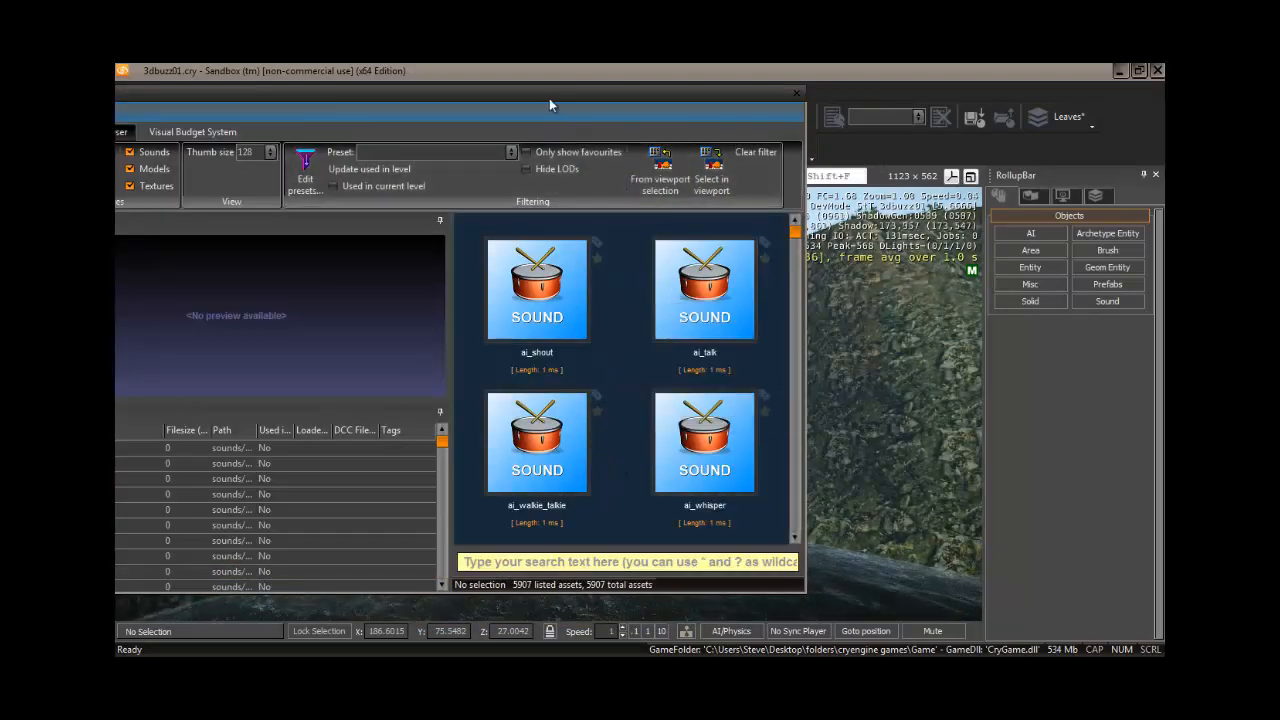
drag(546, 90, 623, 128)
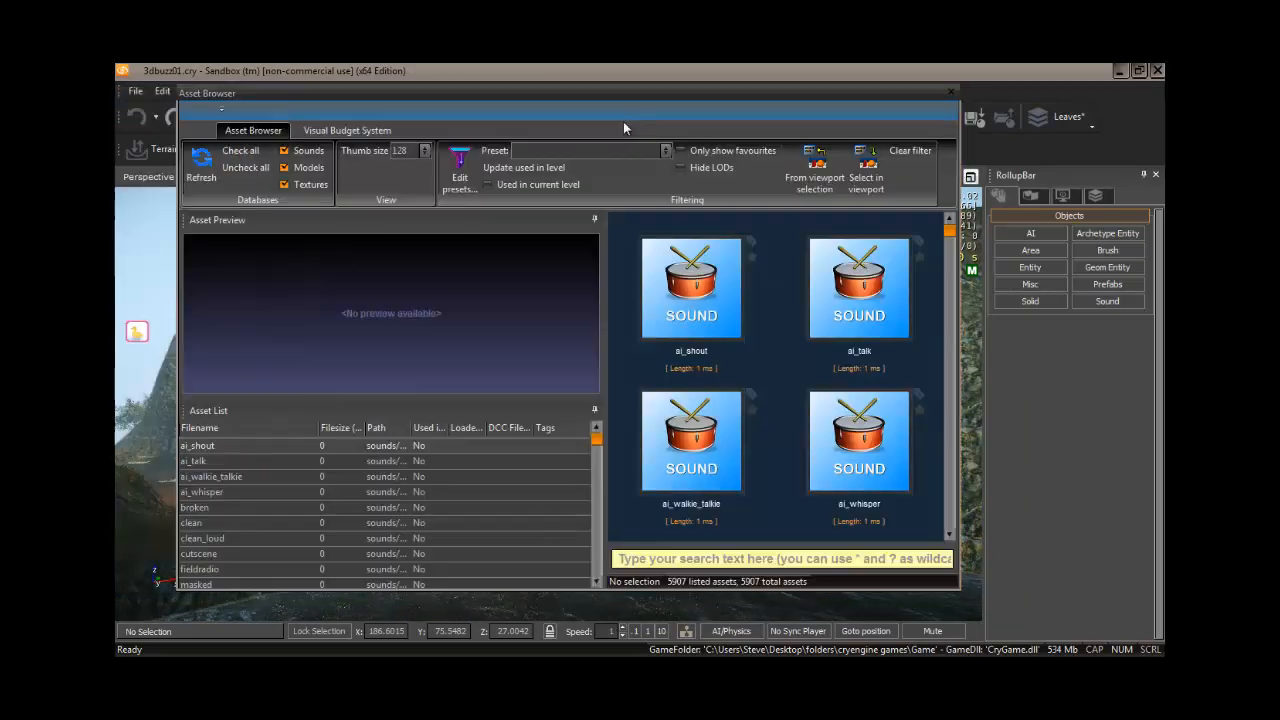
click(284, 150)
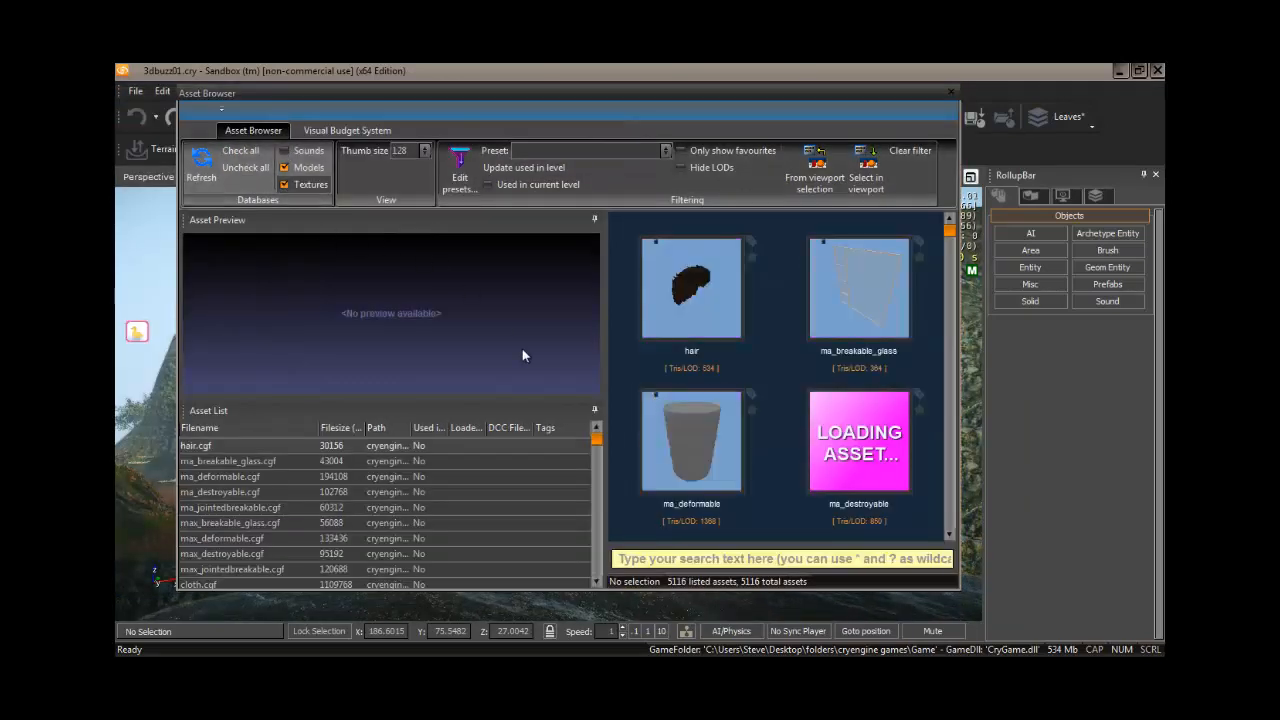
click(284, 185)
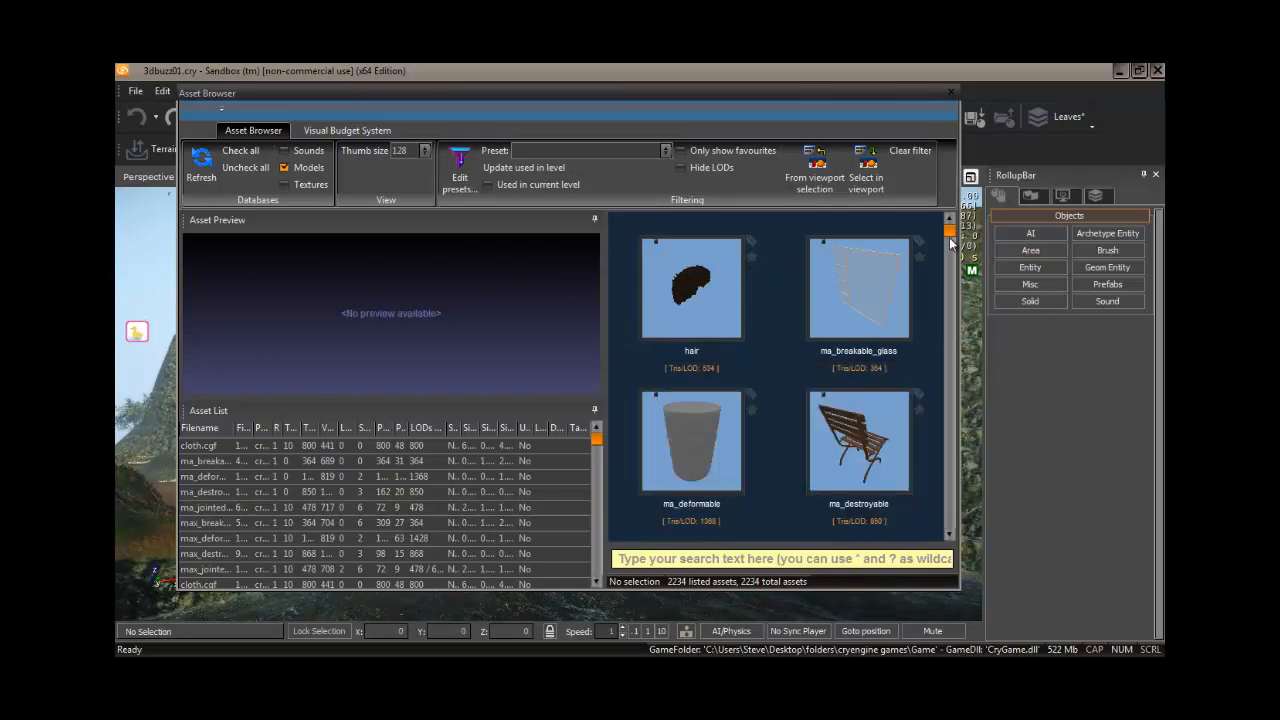
Search the models for "rock" and look through the first beach rock results.
click(767, 561)
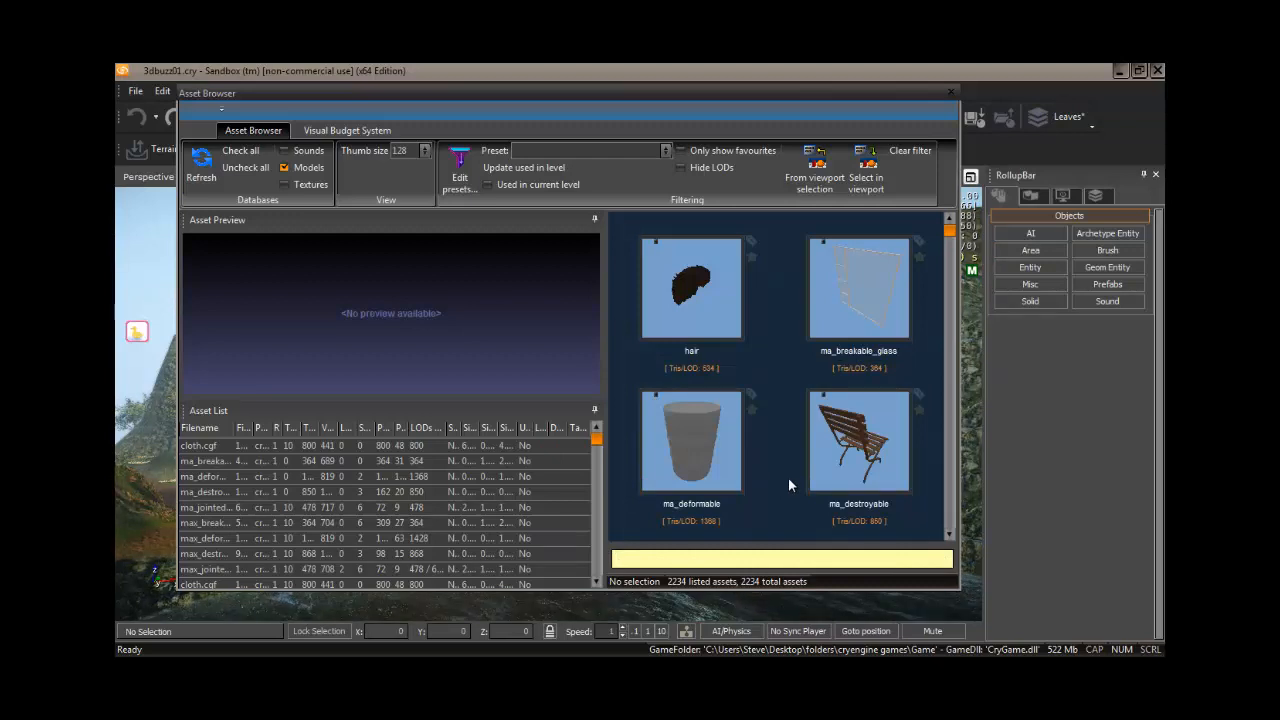
text(rock)
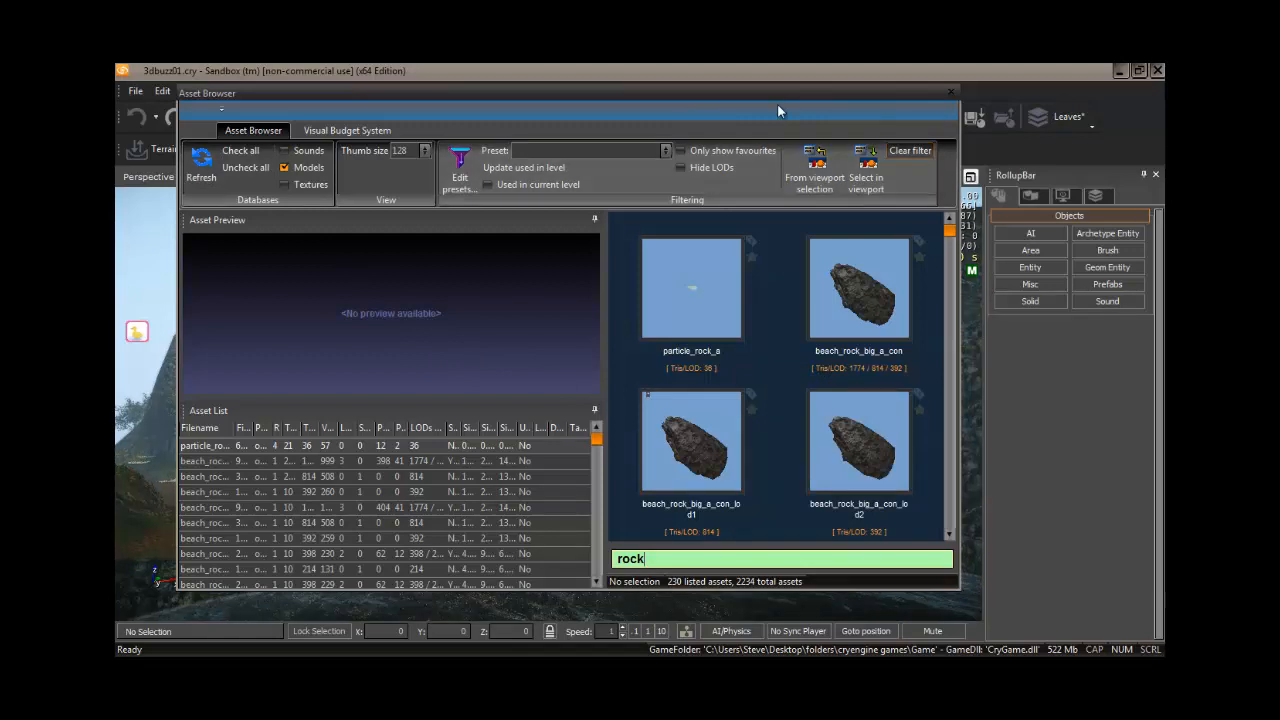
drag(717, 89, 911, 115)
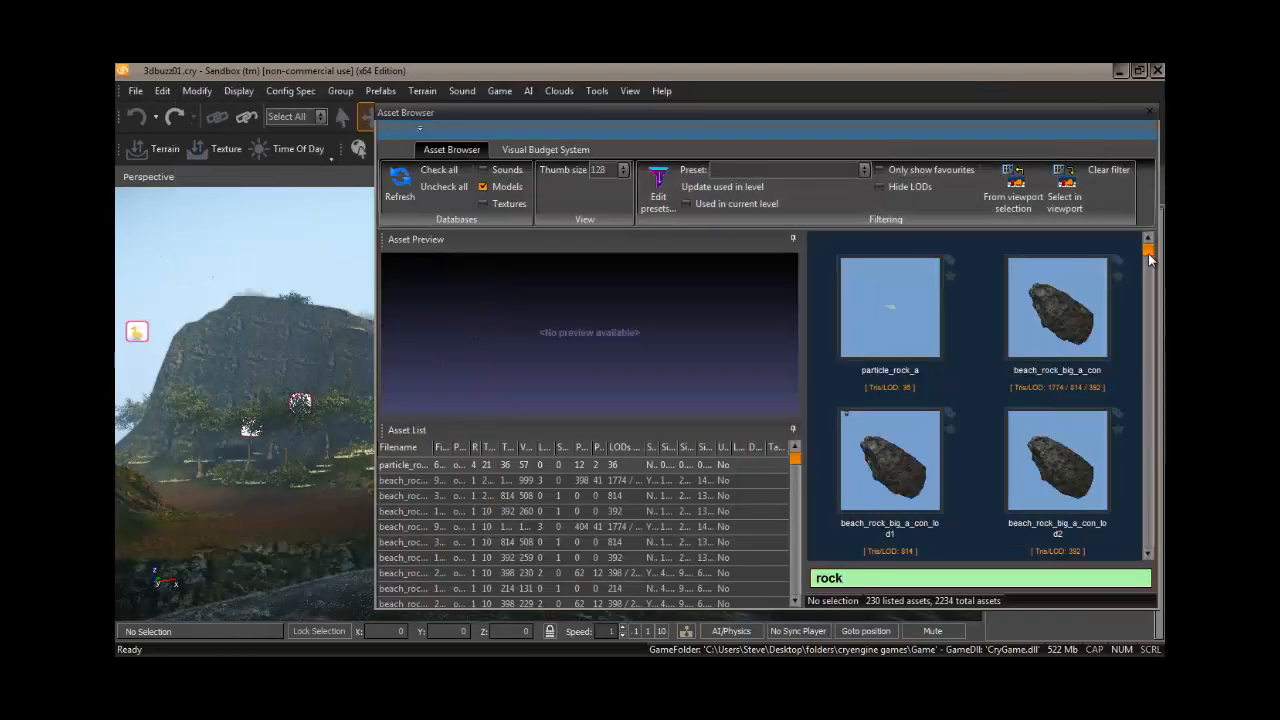
drag(1149, 250, 1148, 249)
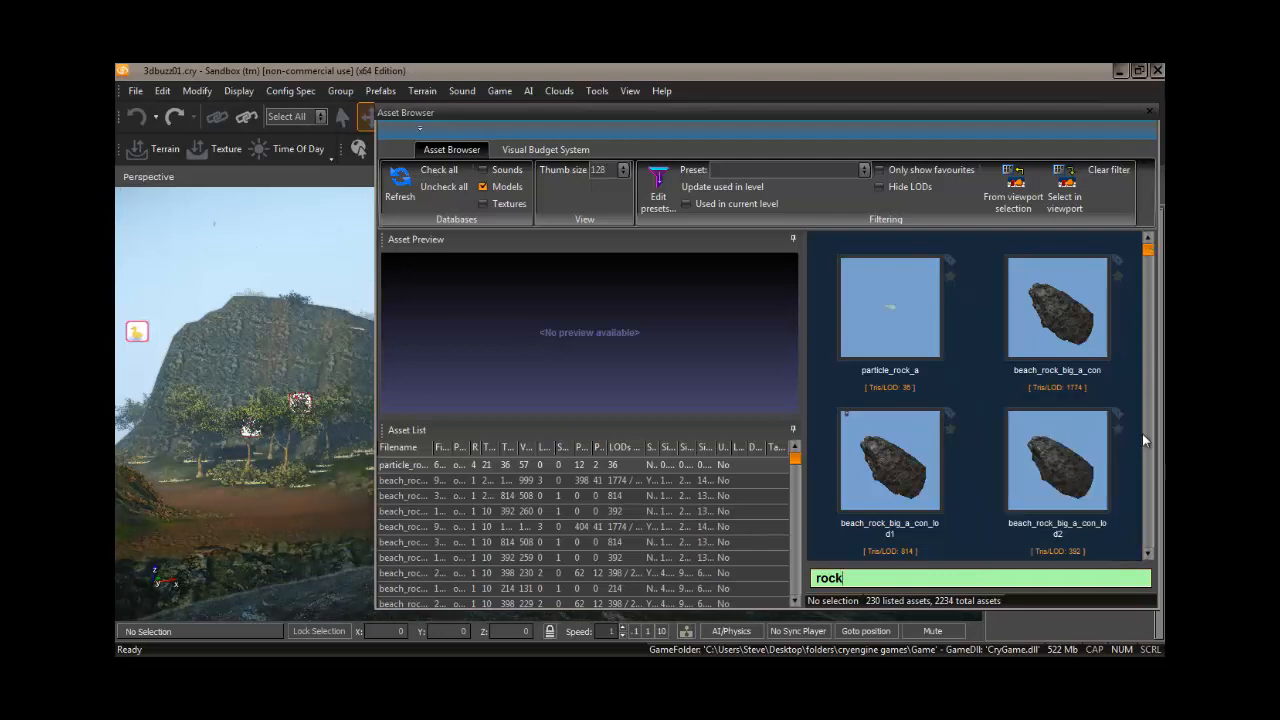
click(1148, 553)
drag(1148, 553, 1148, 555)
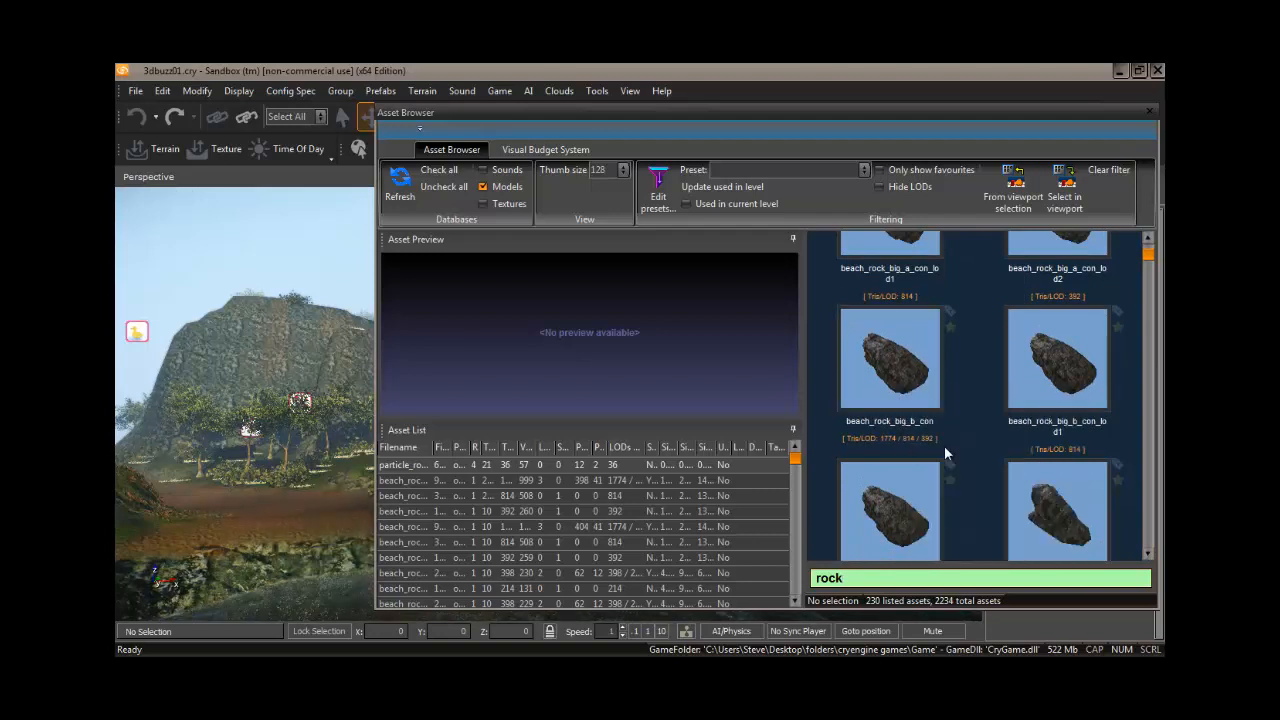
drag(1149, 556, 1149, 556)
mouse_move(938, 482)
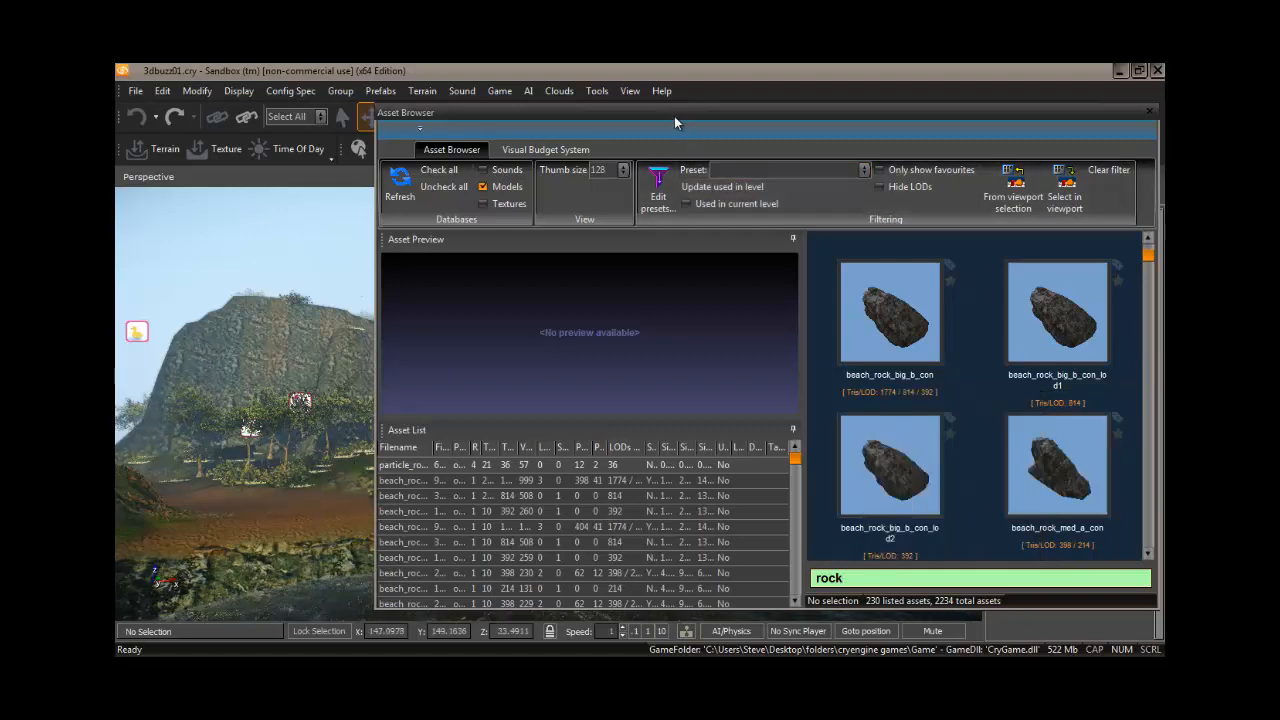
Uncover the level view and fly towards the tall cliff beside the sea to examine its rock face.
drag(666, 112, 1060, 150)
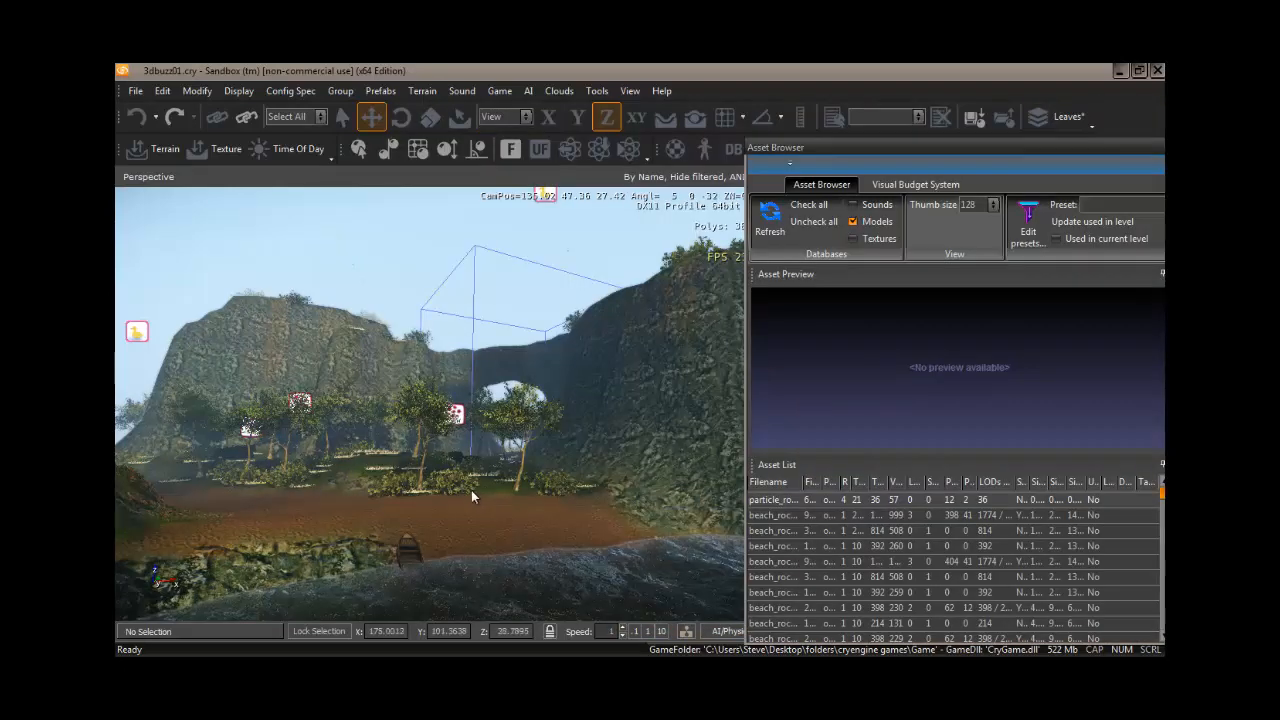
right_drag(425, 490, 429, 495)
key(w)
key(s)
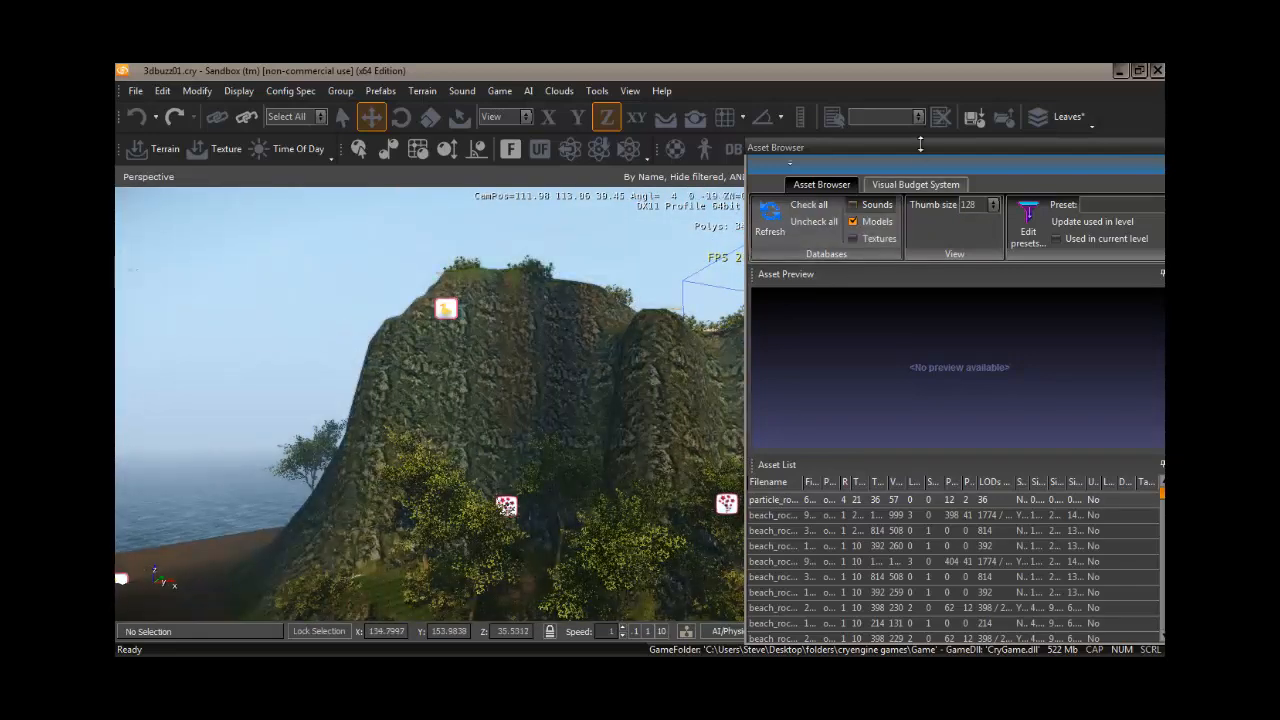
Try searching the models for "cliff rock" and "cliff", and restore the "rock" search.
drag(915, 143, 480, 143)
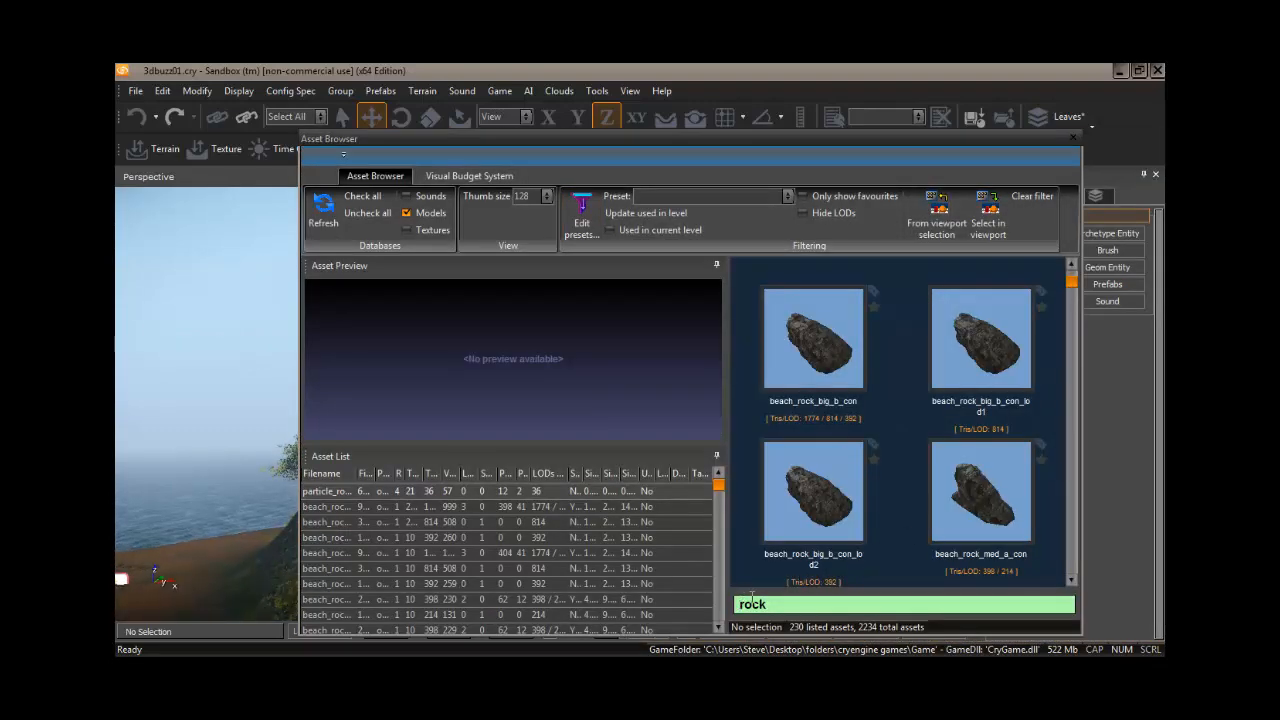
text(cliff)
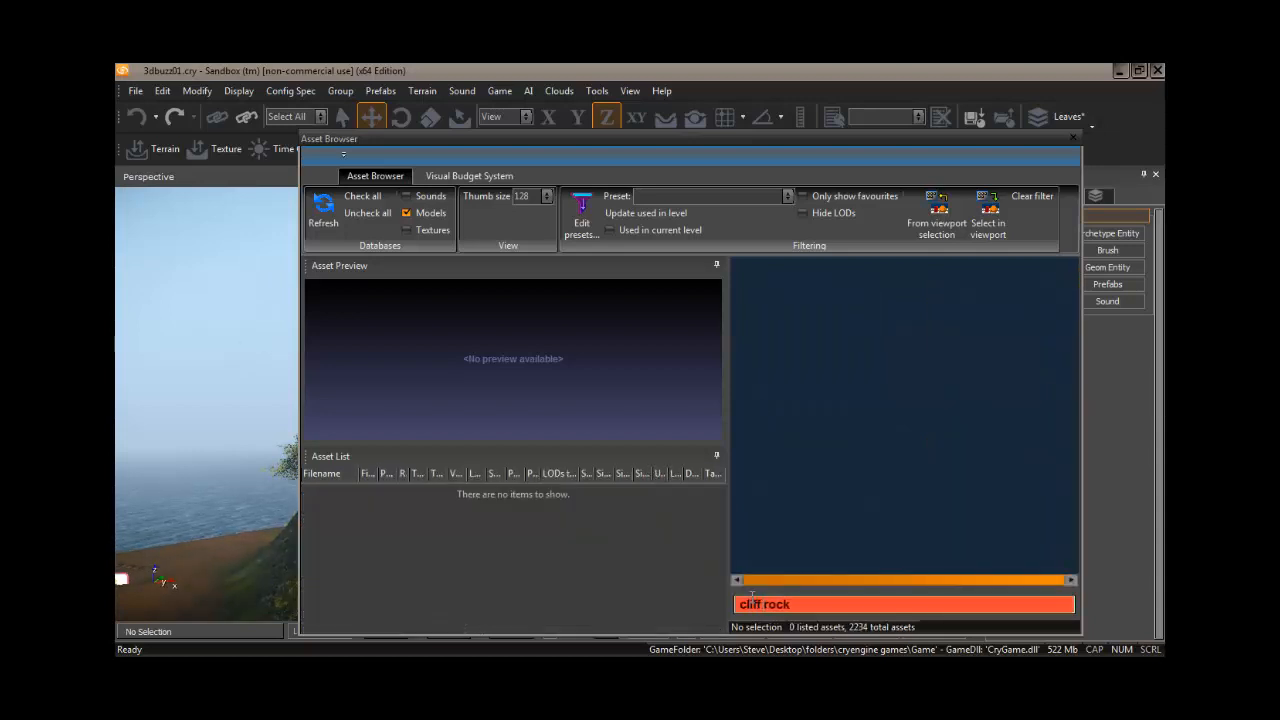
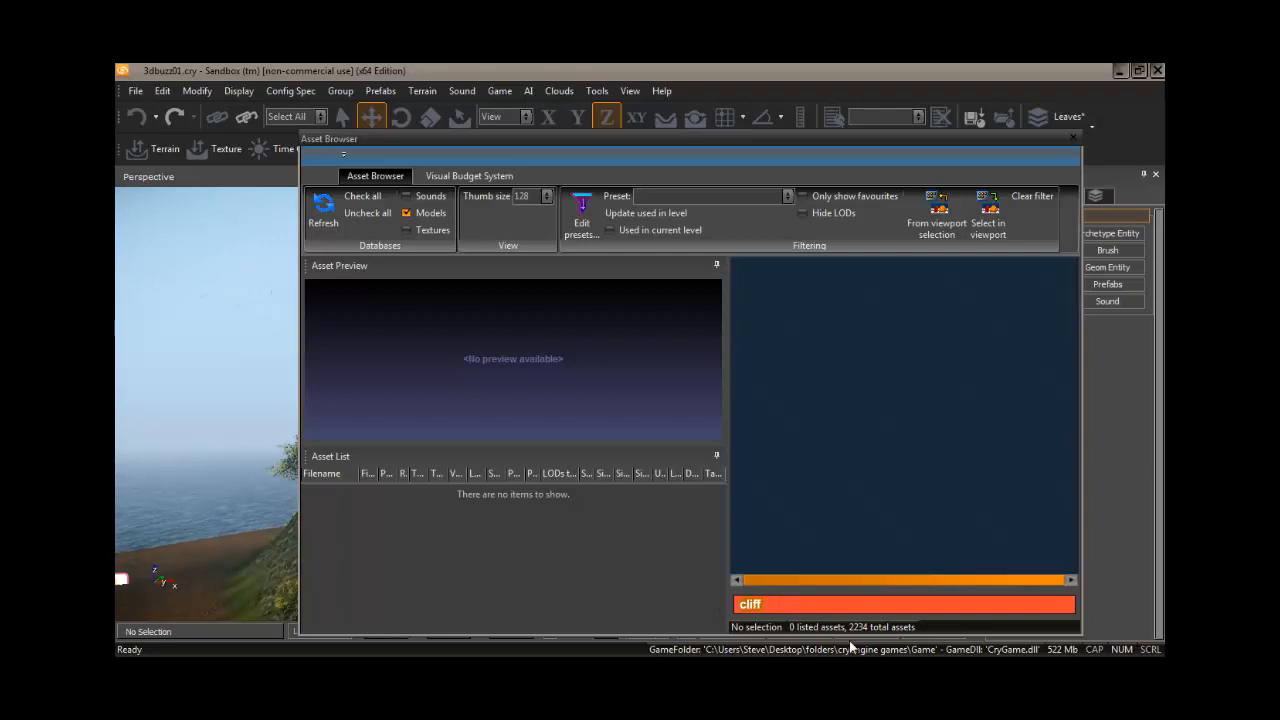
key(BackSpace)
key(BackSpace)
key(BackSpace)
key(BackSpace)
key(BackSpace)
text(rock)
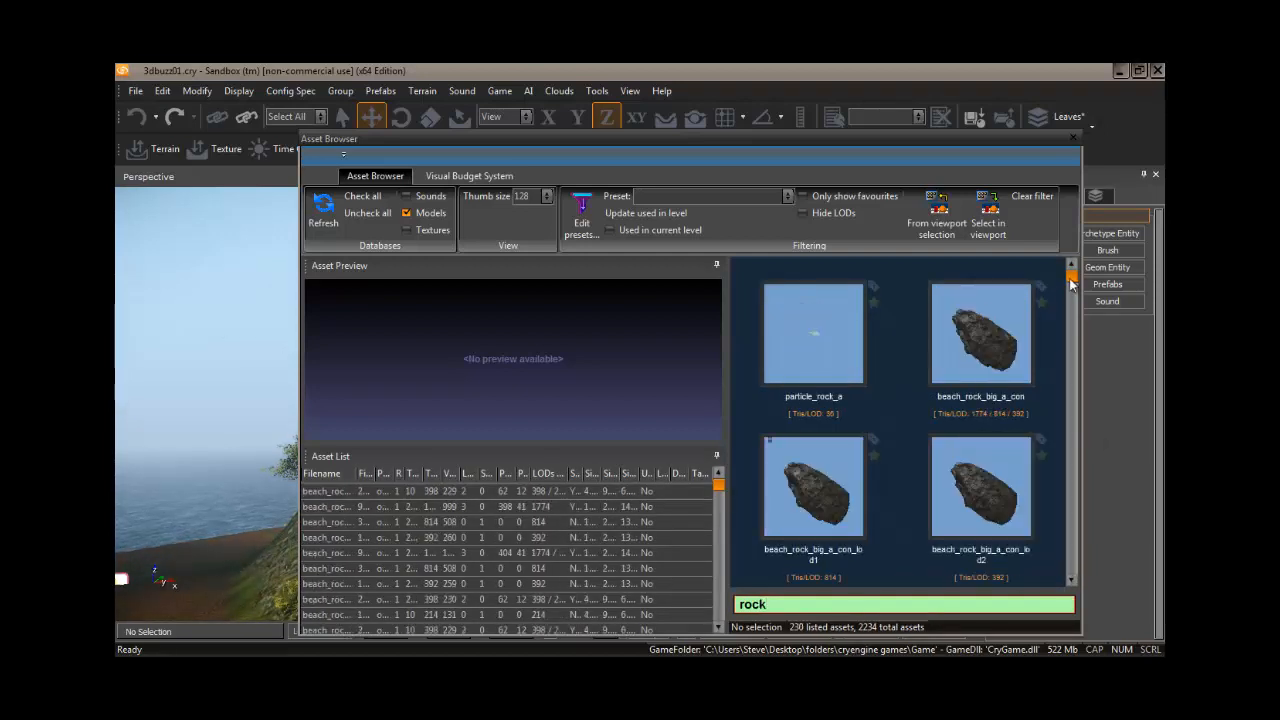
Look through the beach rock wall and cliff rock models for a piece that suits the cliff face.
drag(1071, 284, 1075, 307)
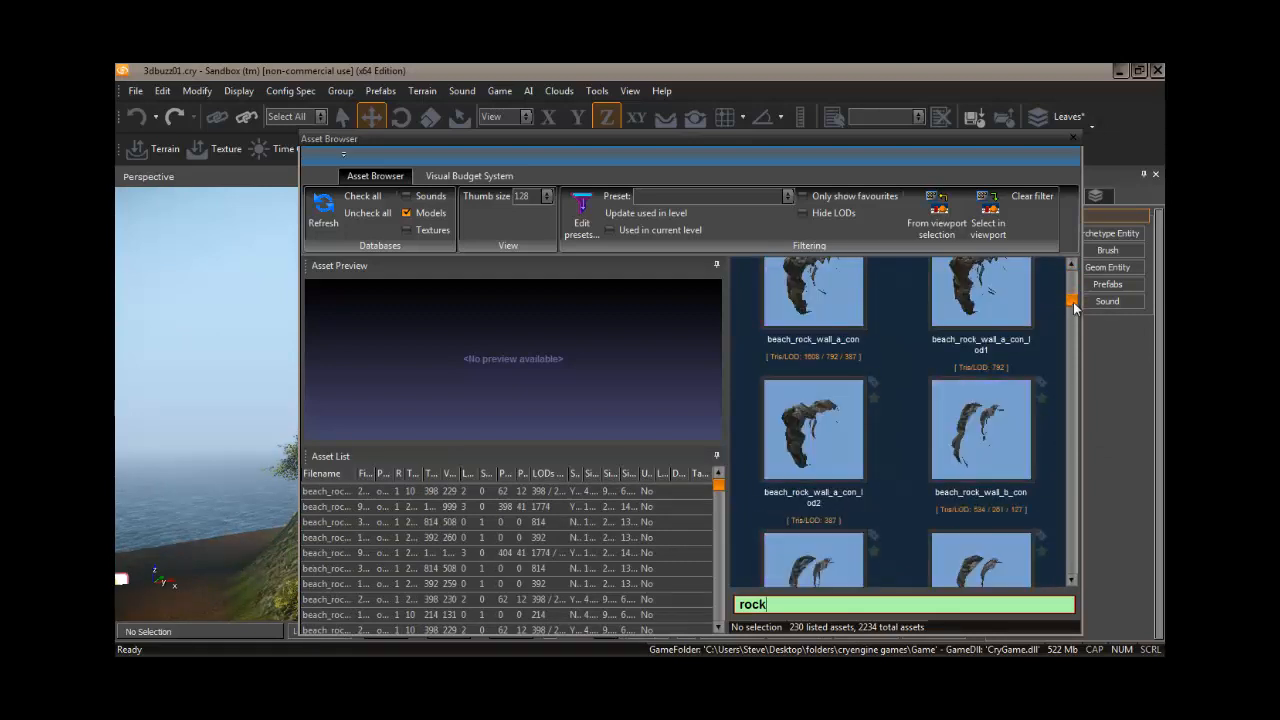
scroll(1073, 307, up, 1)
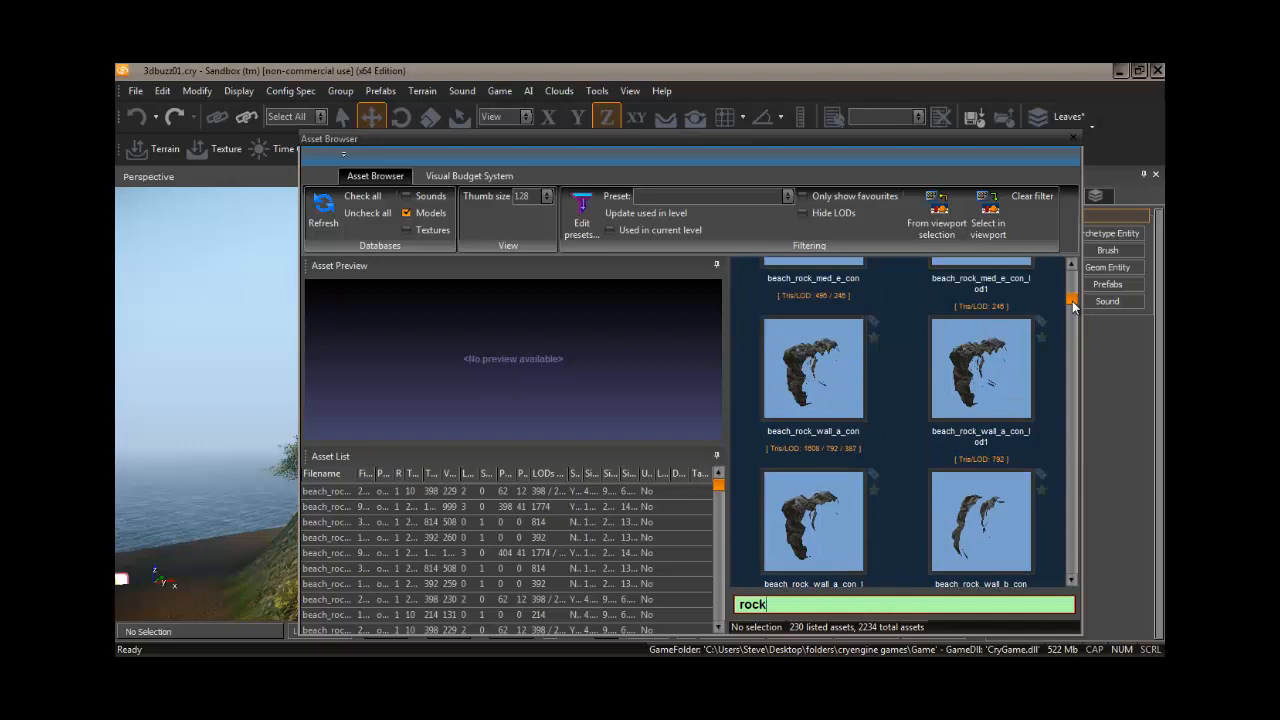
scroll(1072, 305, up, 1)
scroll(1072, 305, down, 1)
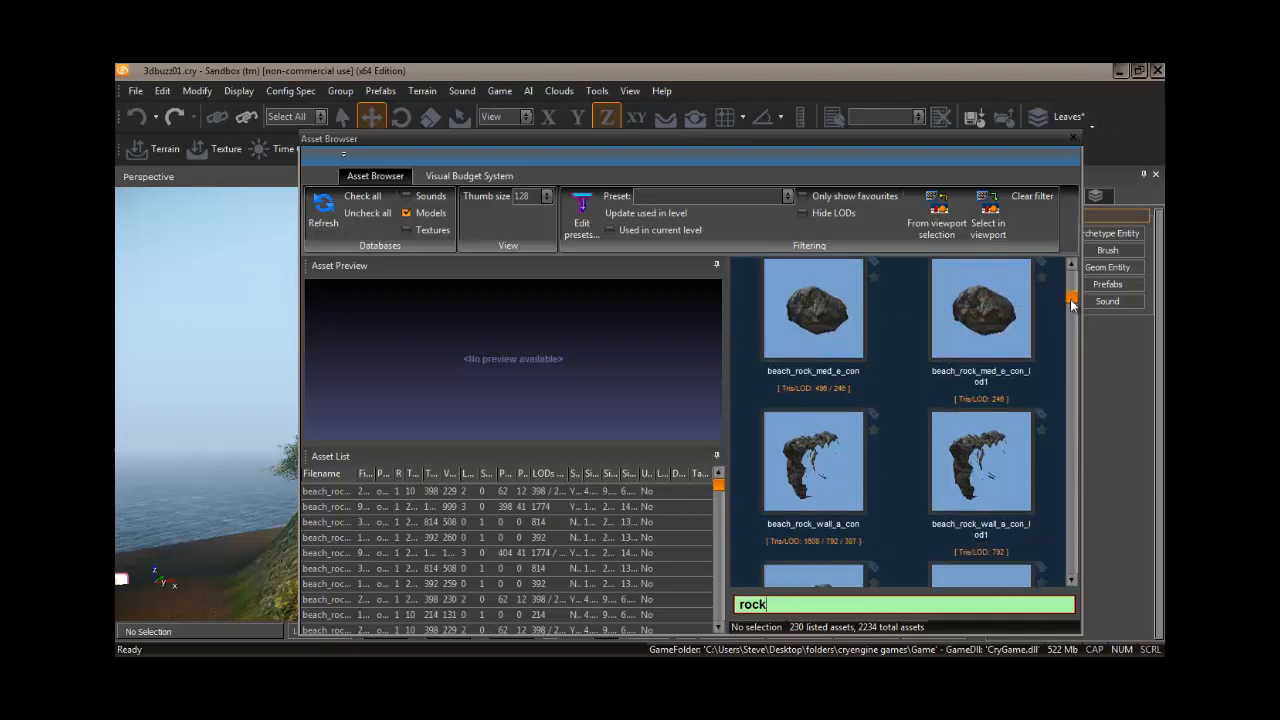
drag(1072, 305, 1072, 313)
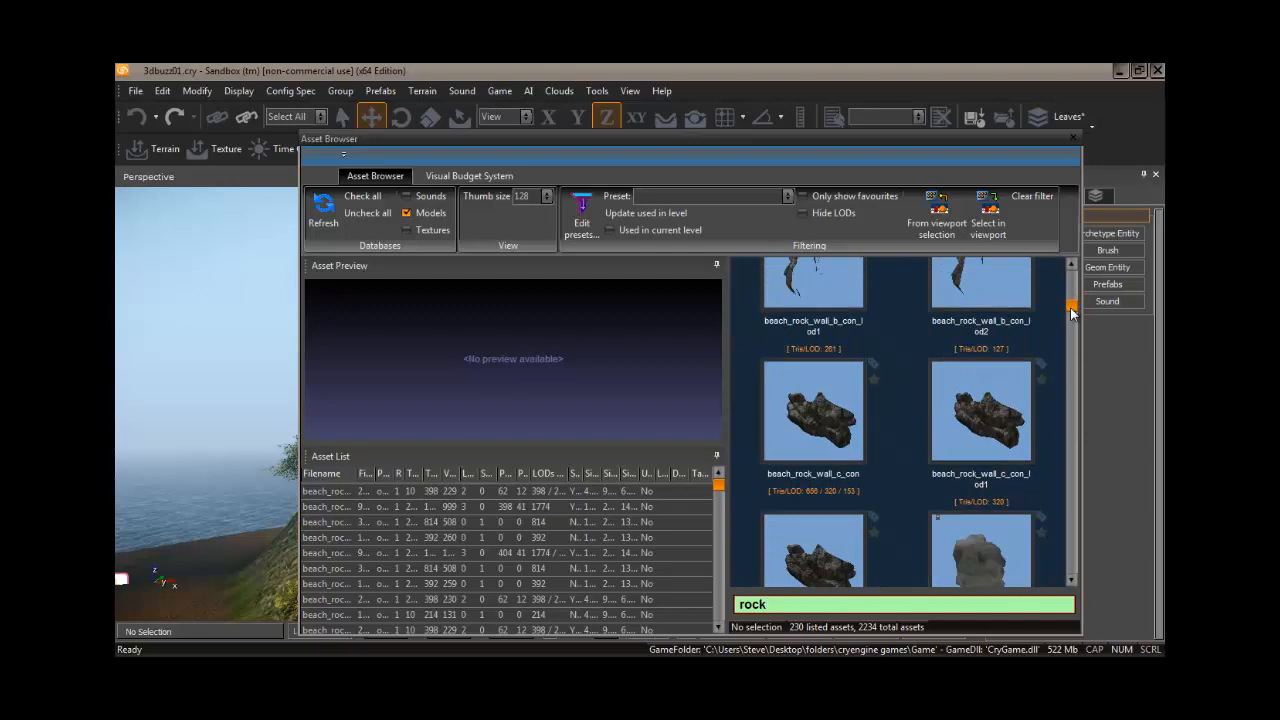
drag(1072, 313, 1070, 321)
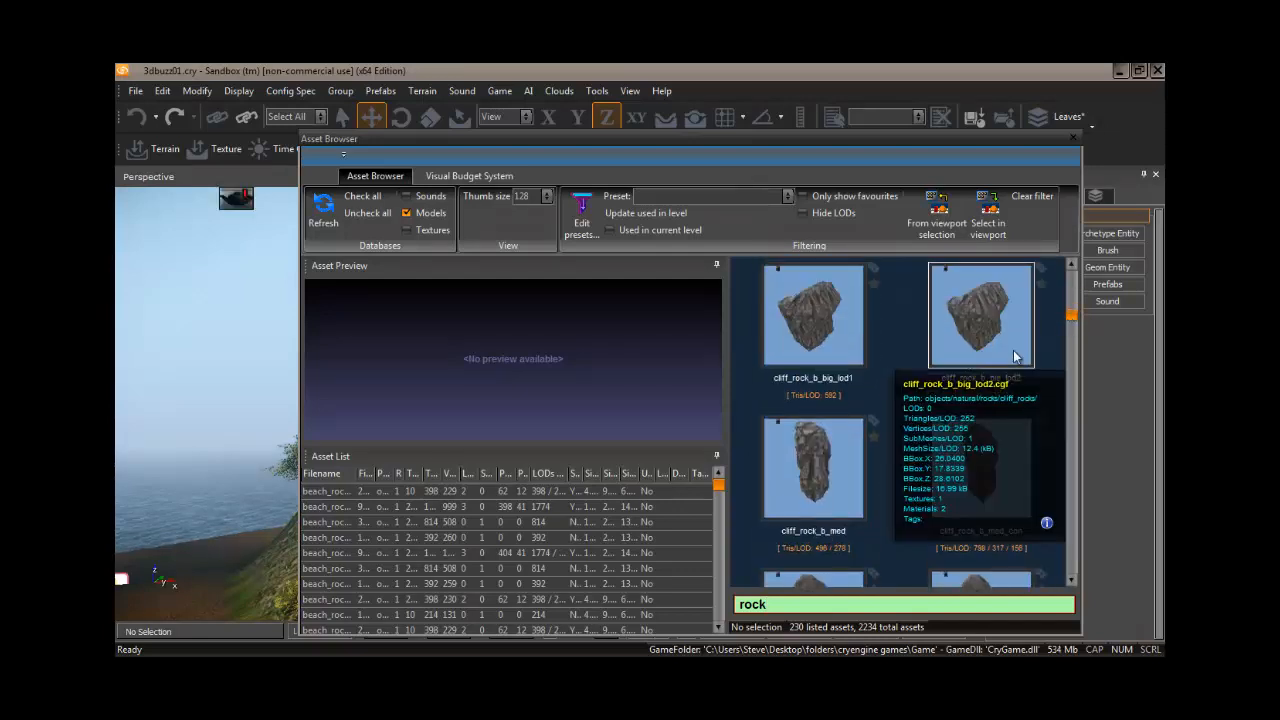
click(1072, 268)
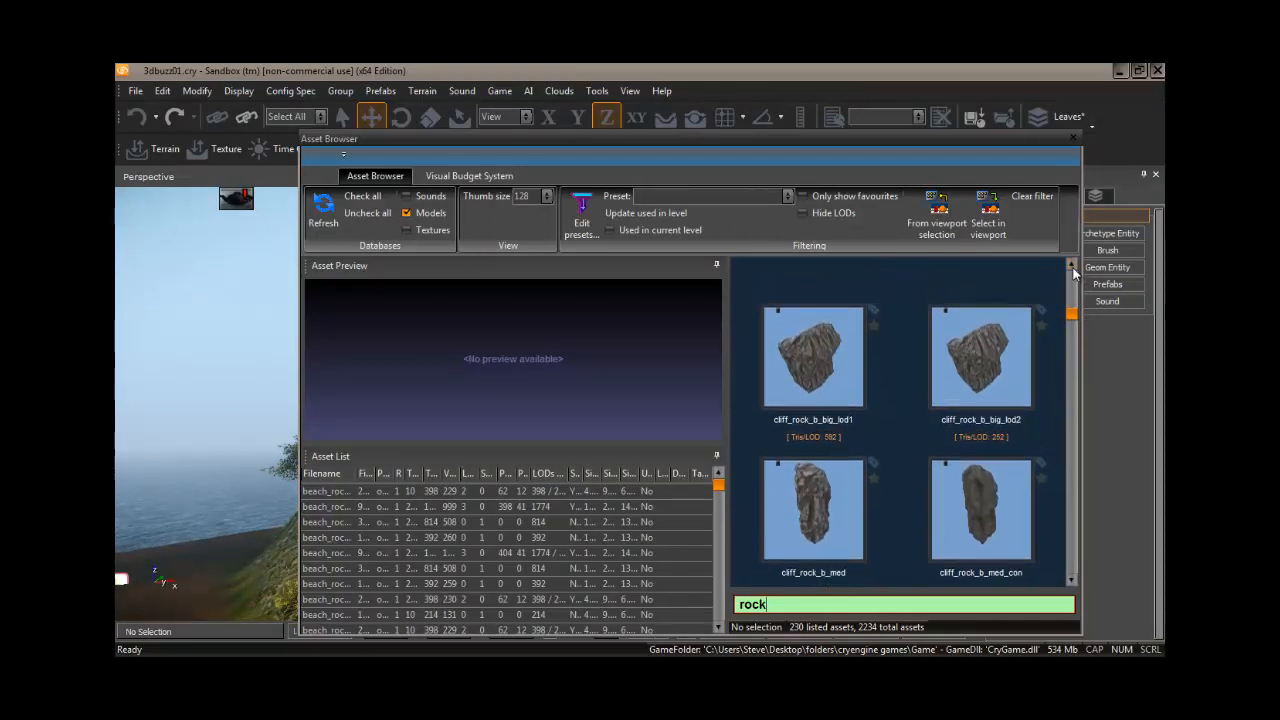
drag(1072, 315, 1071, 313)
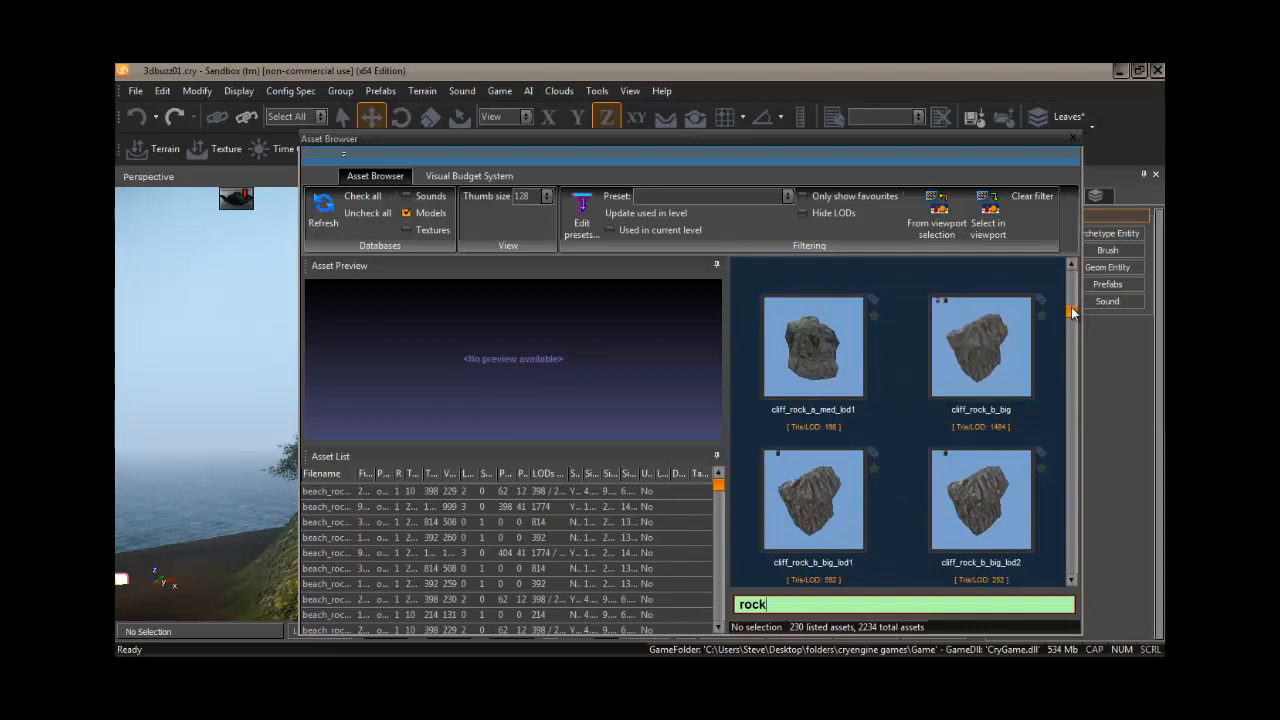
drag(1072, 313, 1072, 311)
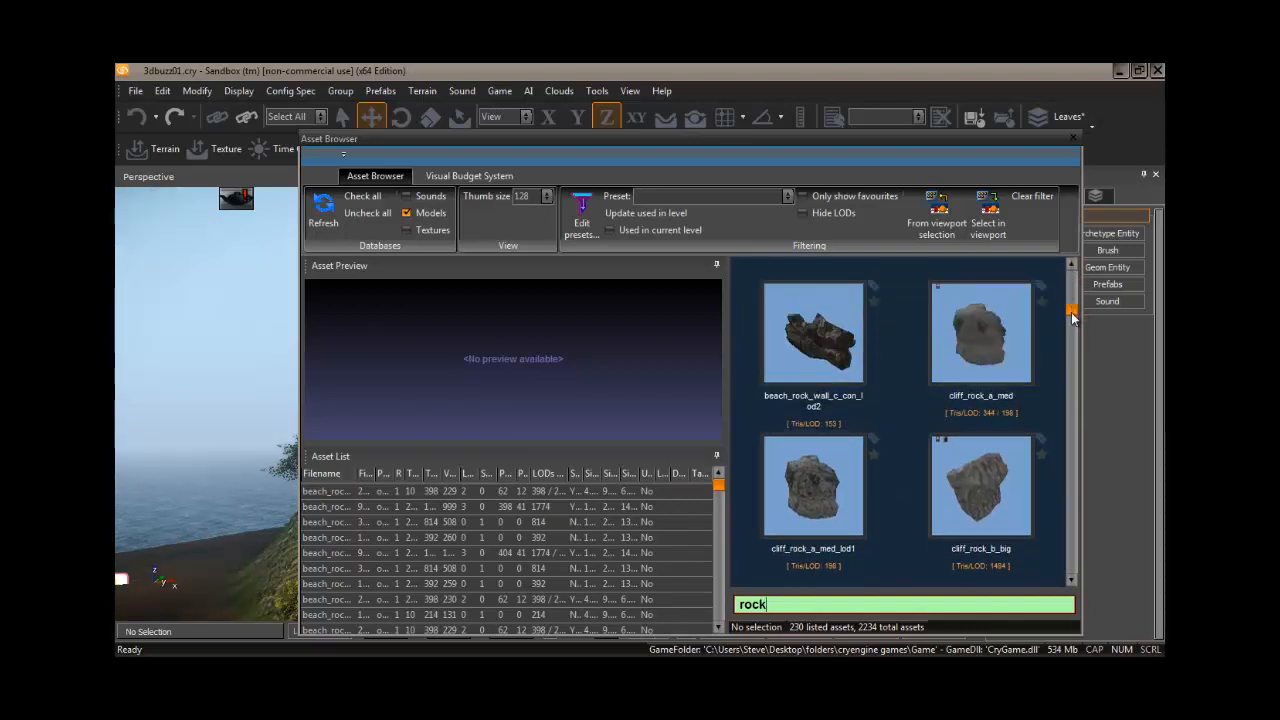
mouse_move(1072, 313)
mouse_down()
mouse_move(1076, 328)
mouse_move(1073, 282)
mouse_move(1076, 302)
mouse_up()
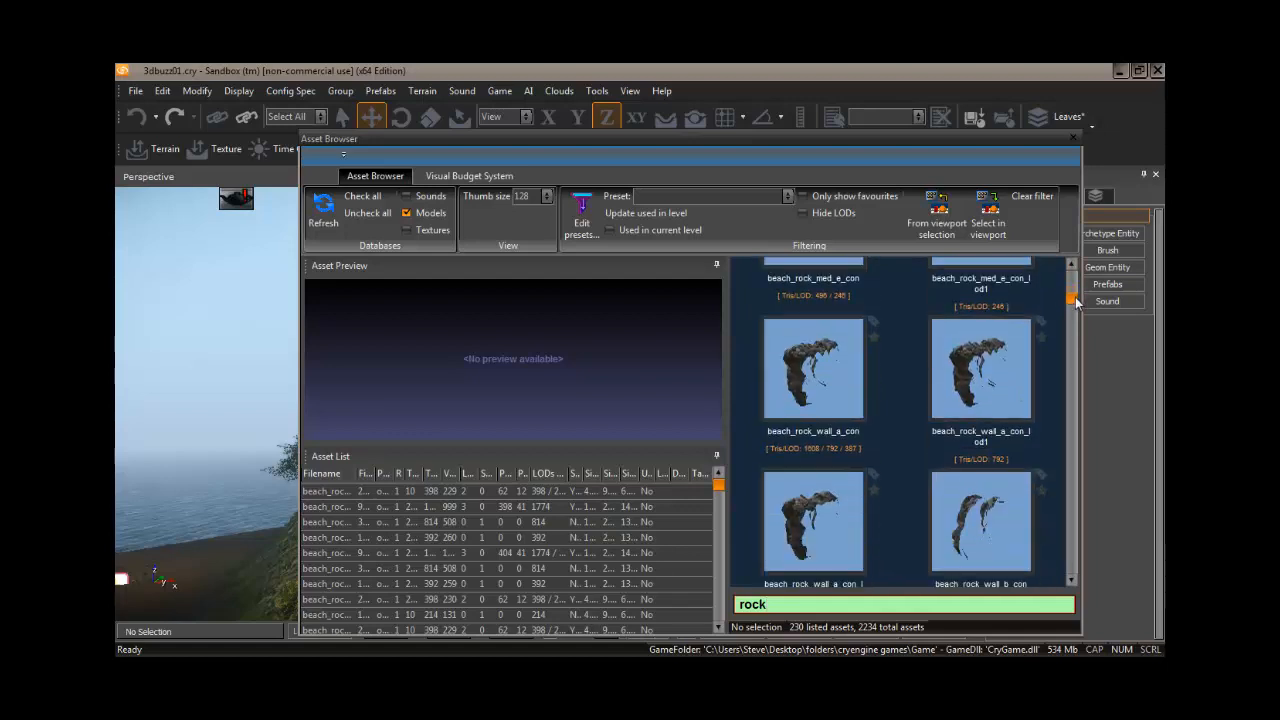
mouse_move(811, 379)
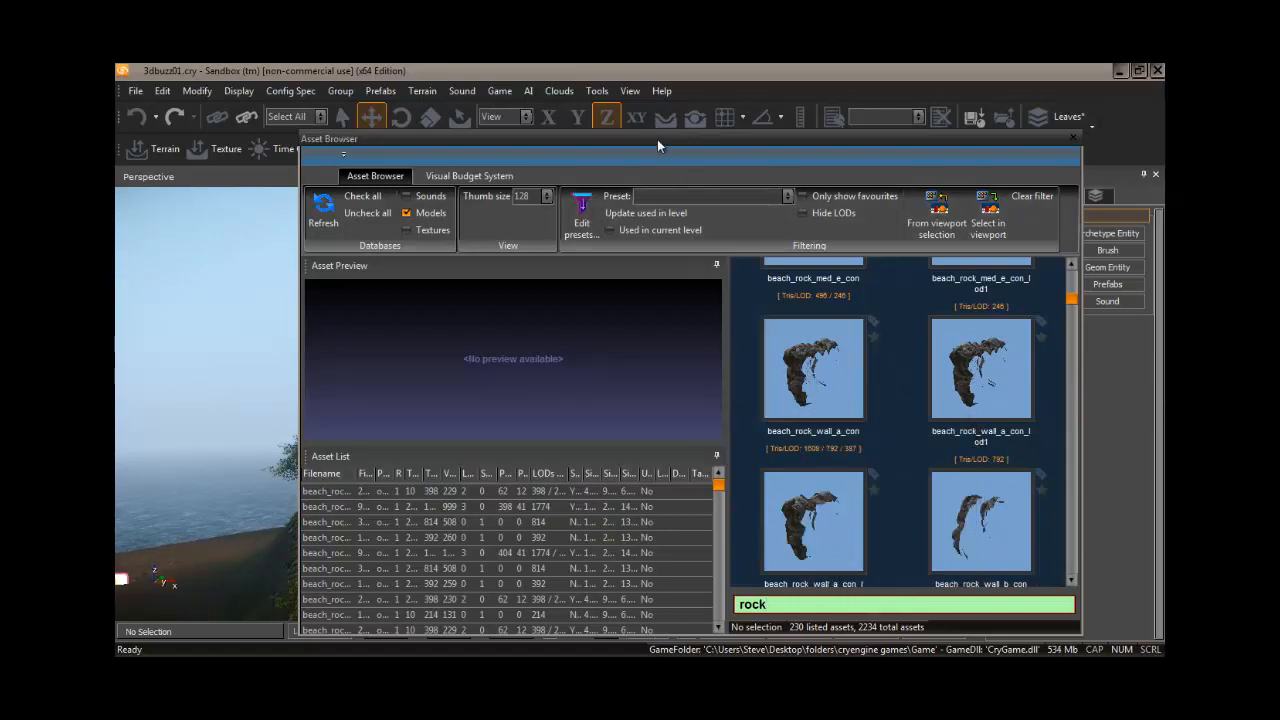
Turn on terrain following and place the beach_rock_wall_a_con_lod2 model at the seaward foot of the tall cliff.
drag(657, 139, 974, 143)
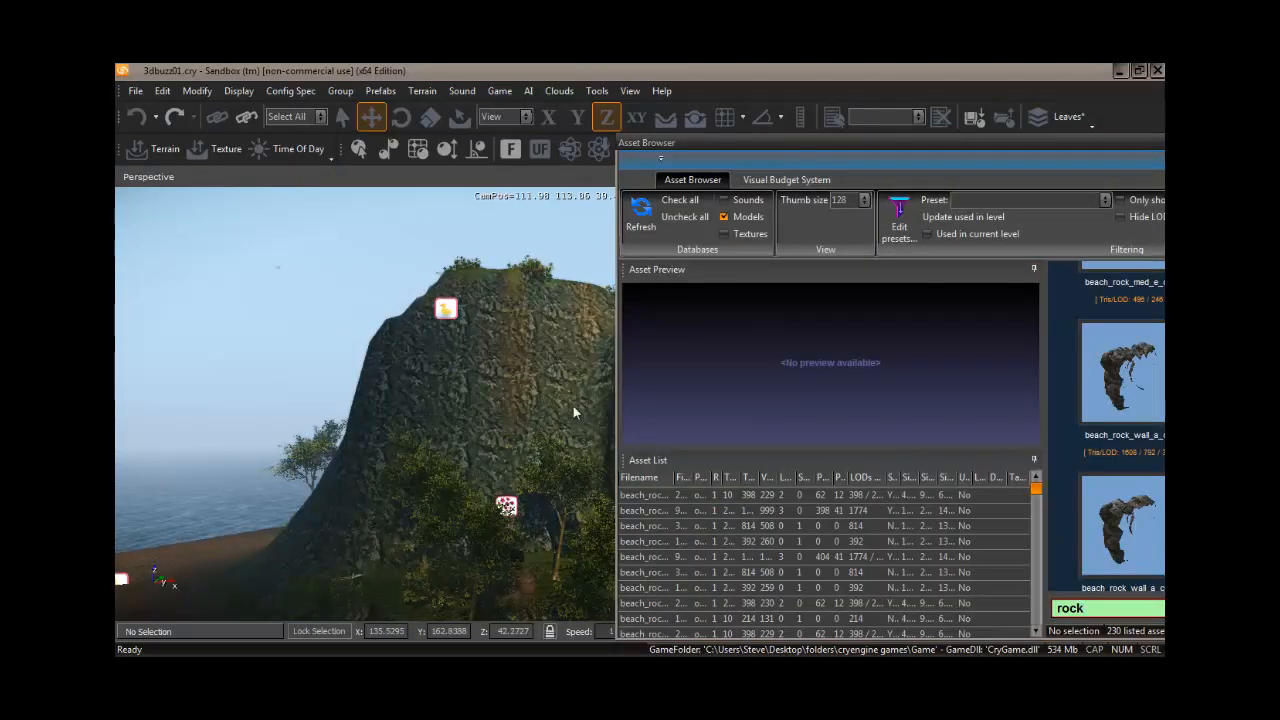
click(665, 120)
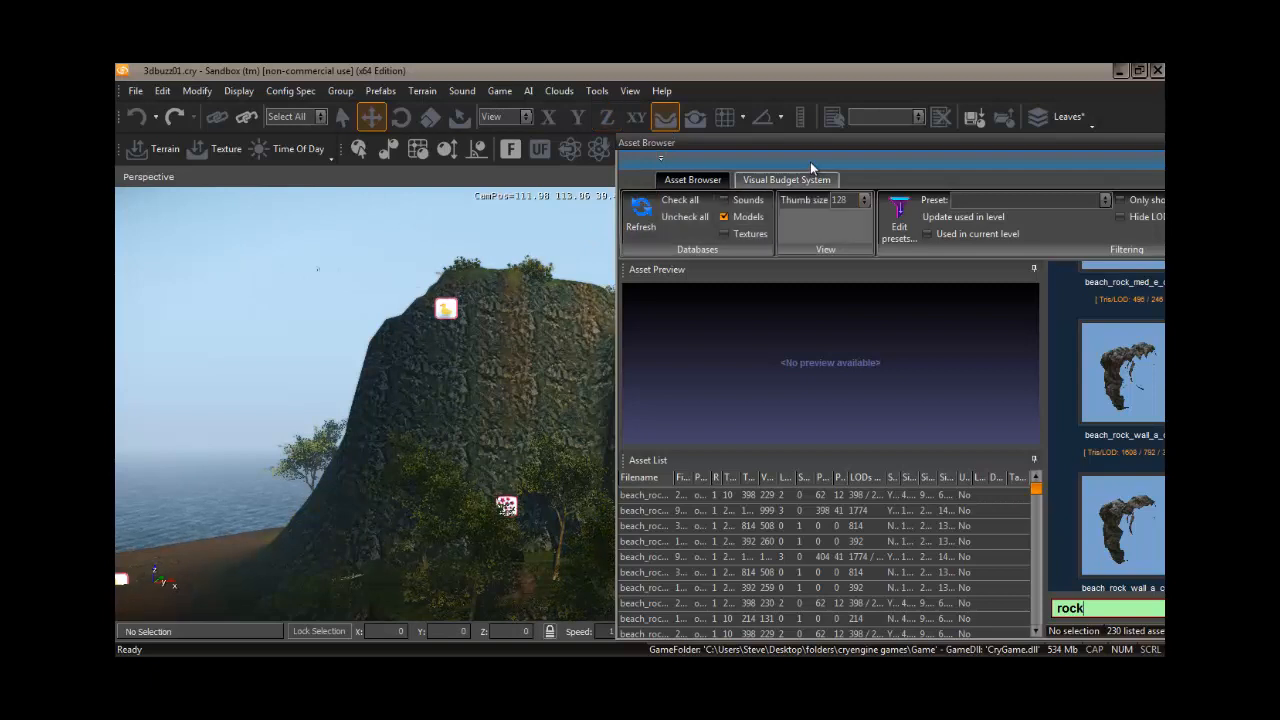
drag(811, 150, 746, 131)
mouse_move(1057, 503)
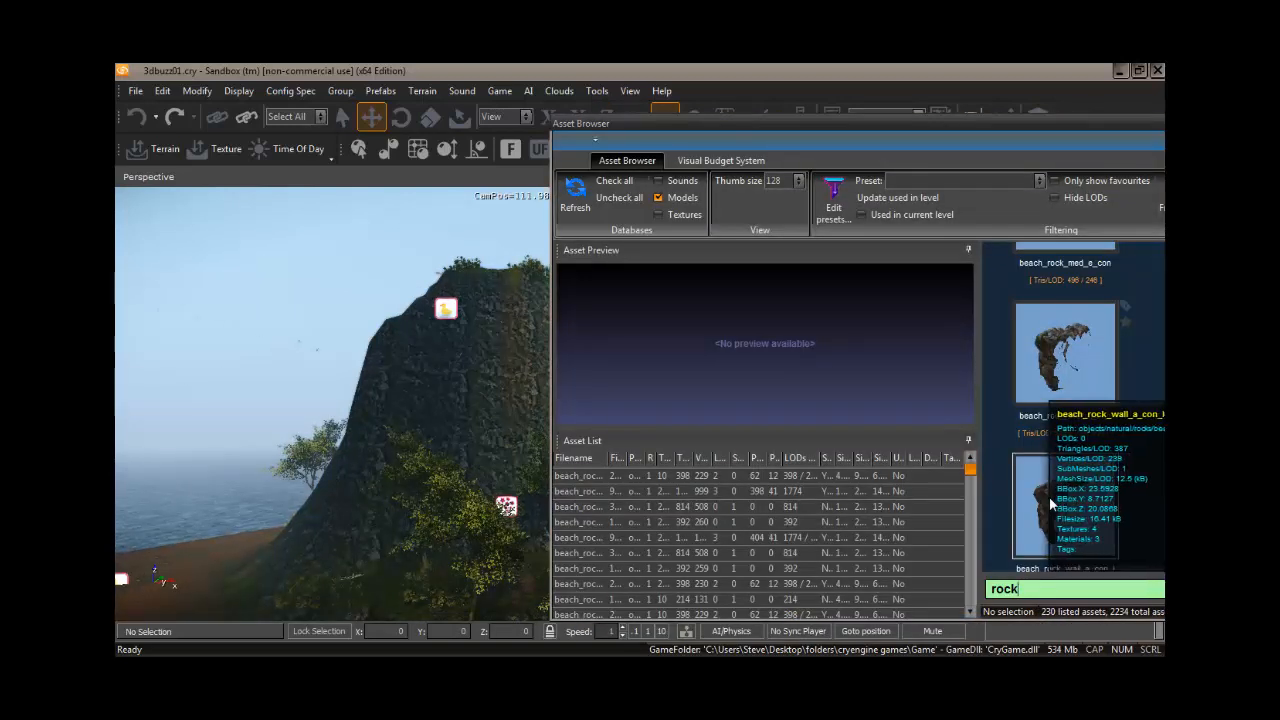
mouse_move(1050, 510)
mouse_down()
mouse_move(543, 489)
mouse_move(491, 410)
mouse_move(522, 422)
mouse_move(495, 408)
mouse_move(480, 420)
mouse_move(373, 420)
mouse_move(355, 378)
mouse_up()
drag(346, 447, 322, 517)
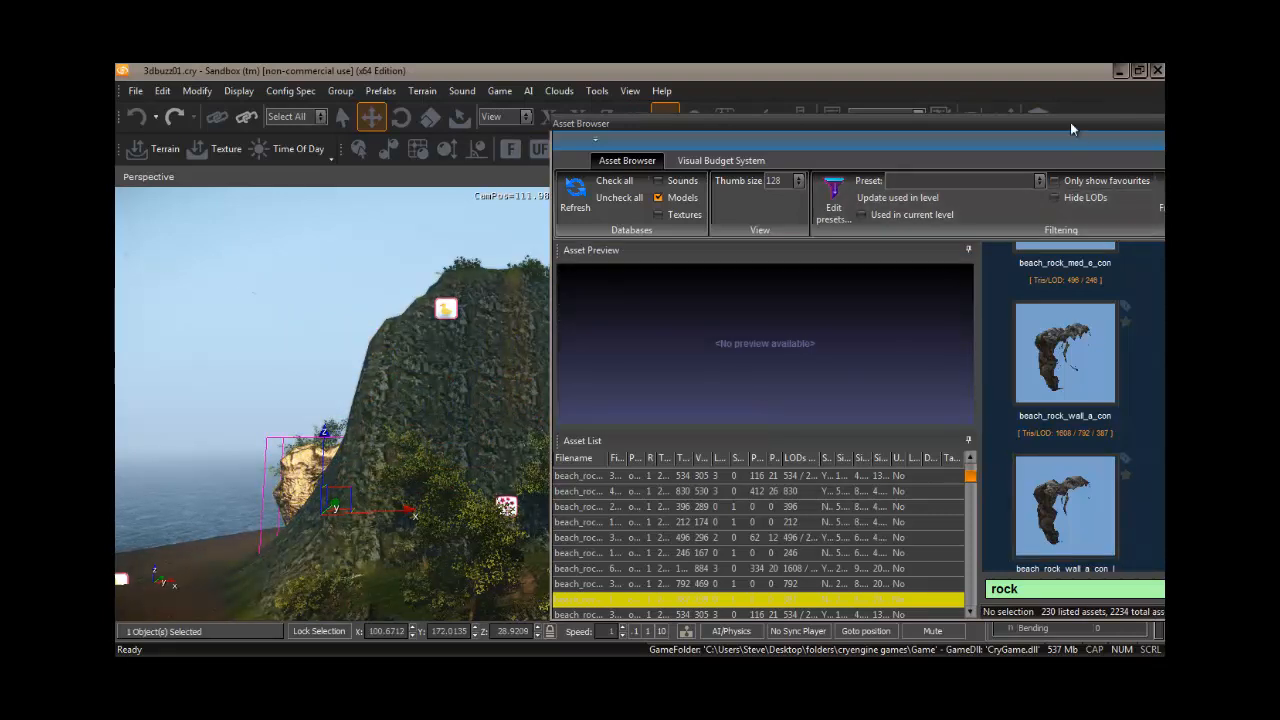
drag(1070, 122, 886, 116)
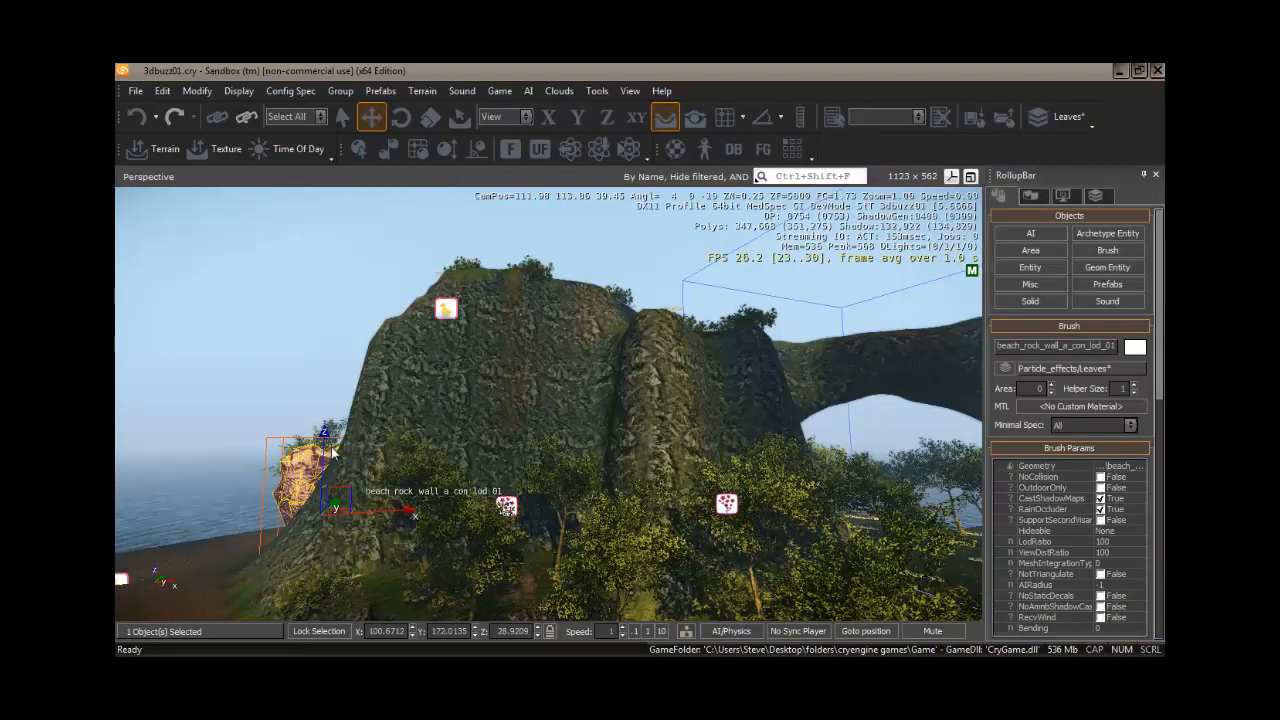
Raise the rock wall to about Z 47.48 and move it to about X 132.02, Y 145.82 against the cliff face.
drag(326, 403, 273, 303)
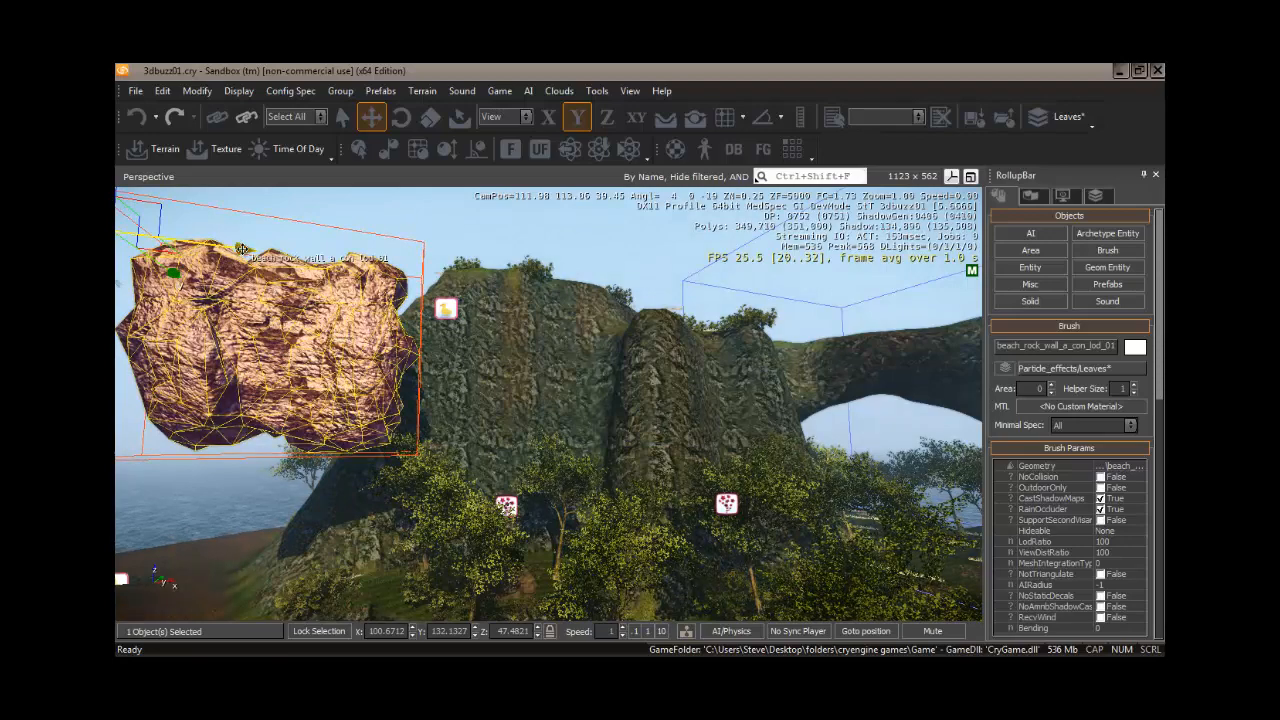
drag(256, 253, 755, 391)
mouse_move(590, 512)
right_down()
mouse_move(607, 513)
mouse_move(595, 510)
right_up()
key(a)
key(w)
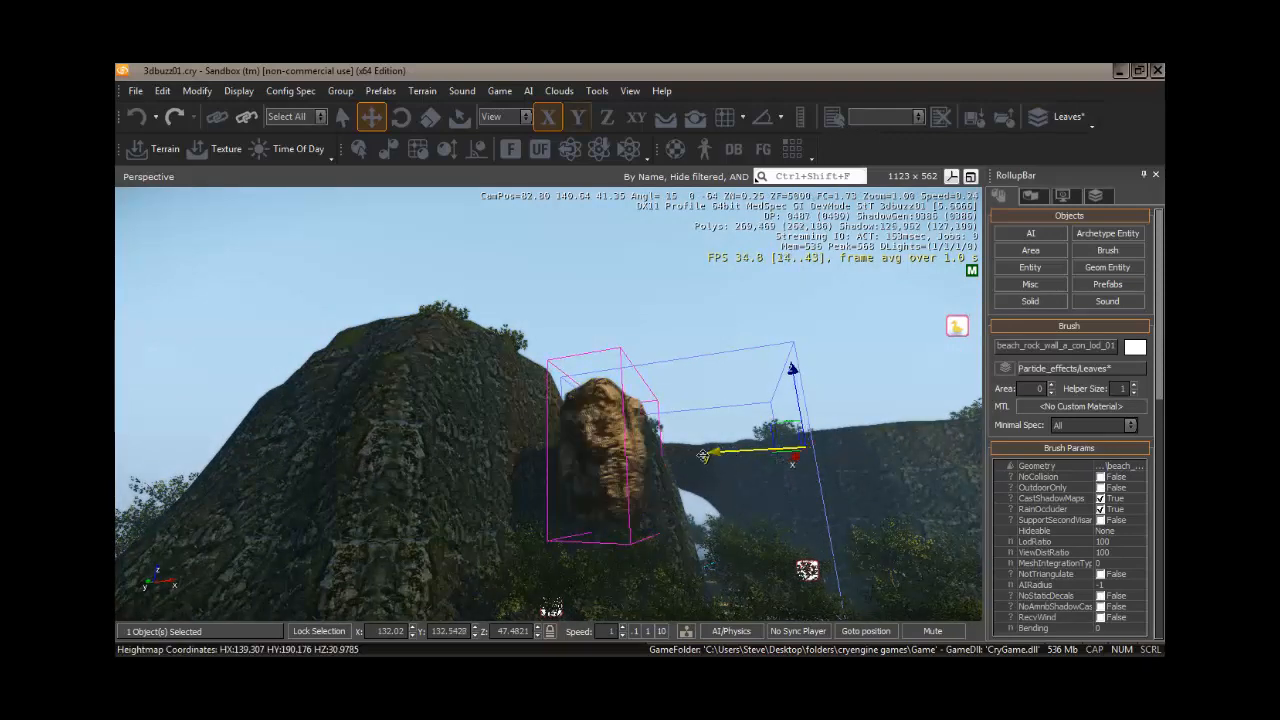
drag(716, 455, 636, 467)
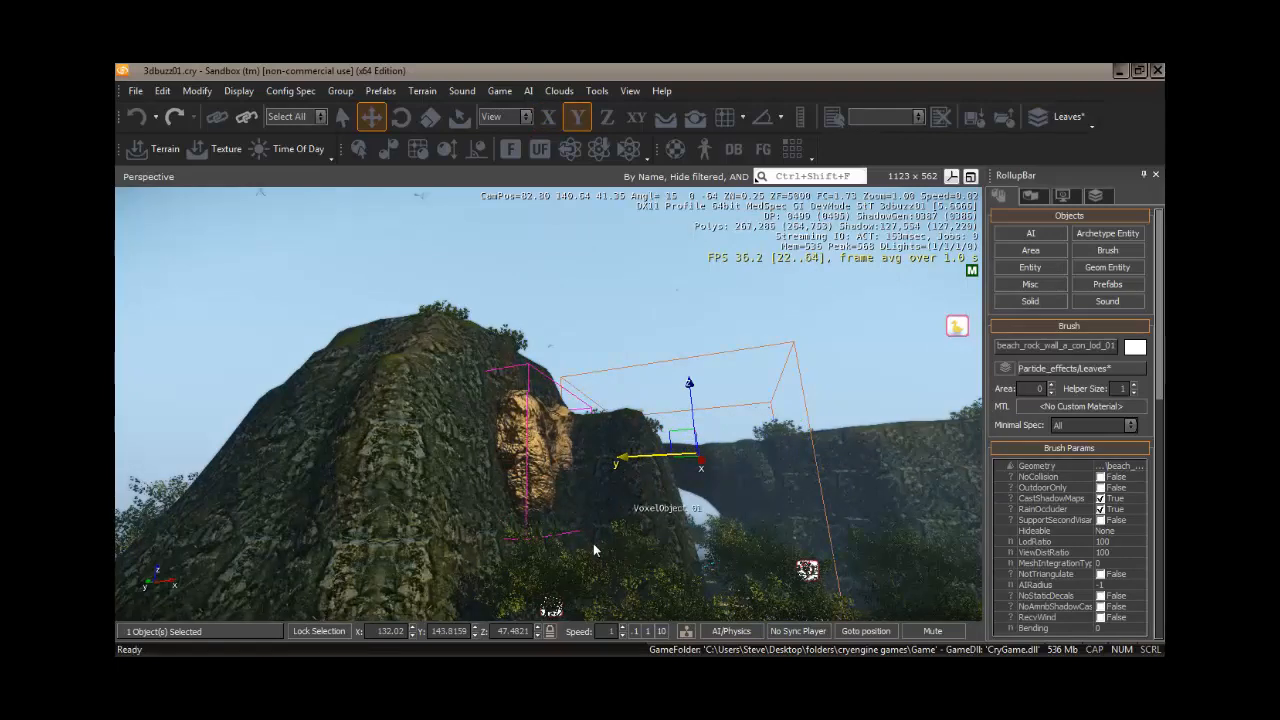
Rotate the beach rock wall on the cliff face about 6 degrees around its Z axis.
key(d)
right_drag(591, 543, 590, 542)
key(d)
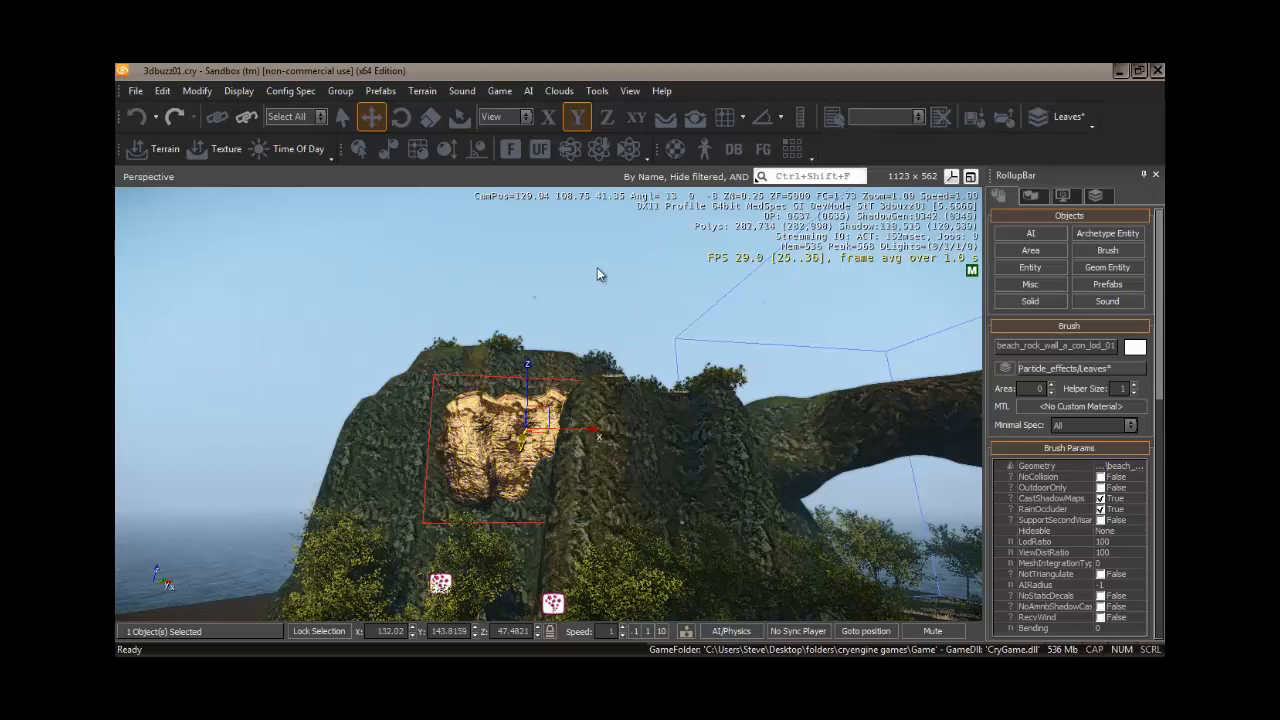
click(400, 116)
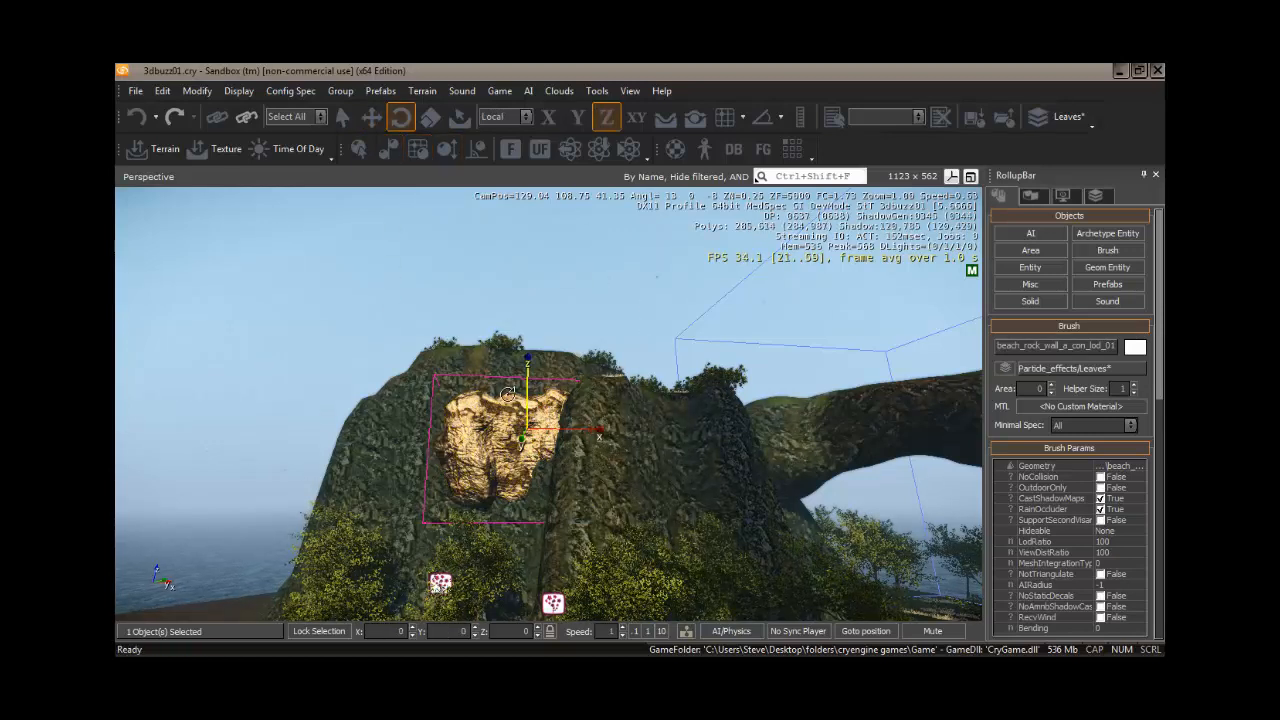
mouse_move(496, 388)
mouse_down()
mouse_move(540, 350)
mouse_move(542, 233)
mouse_move(540, 358)
mouse_up()
drag(540, 366, 538, 354)
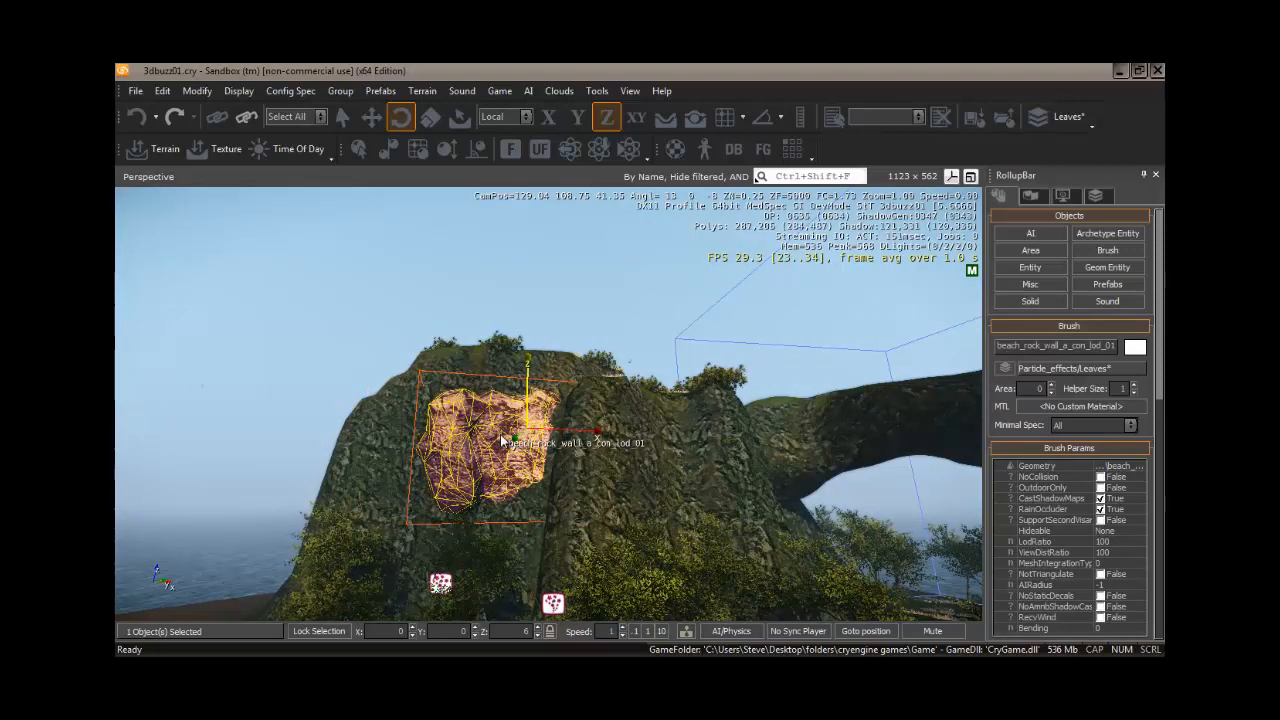
Delete the beach rock wall from the cliff face and clear the selection.
key(Delete)
click(630, 406)
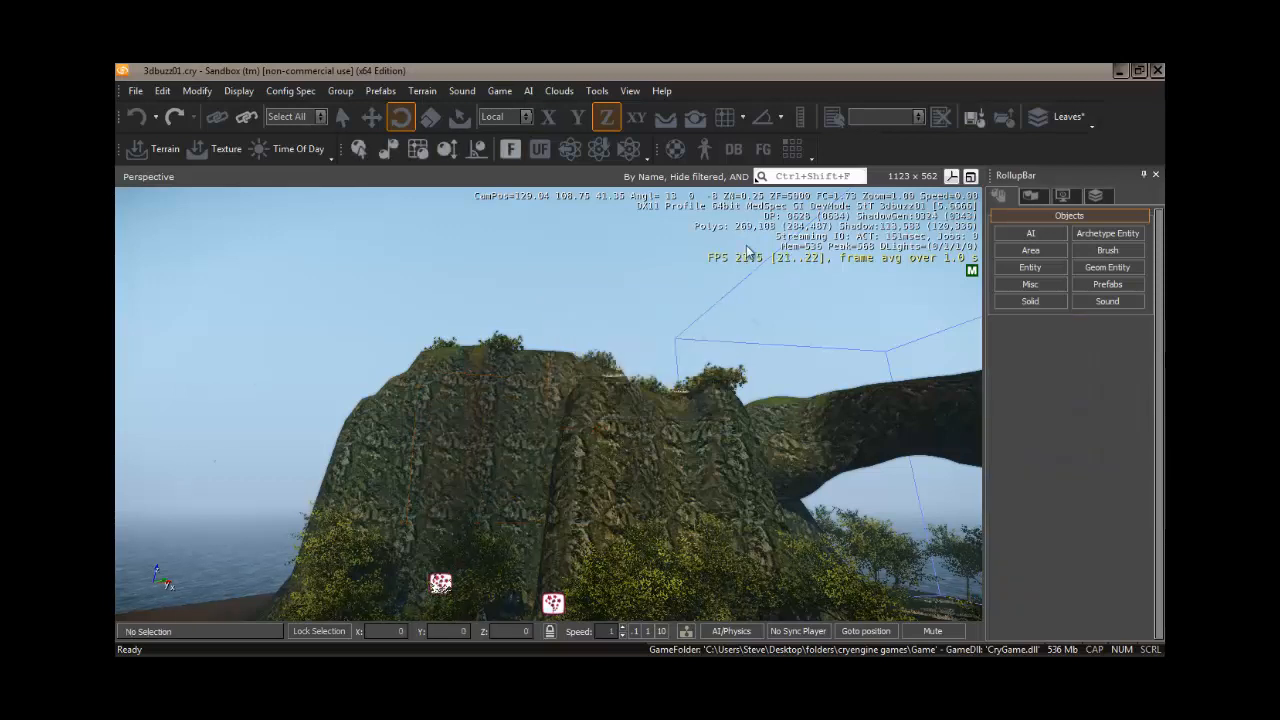
Open the asset browser, search for "rock", and limit the results to models only.
click(792, 148)
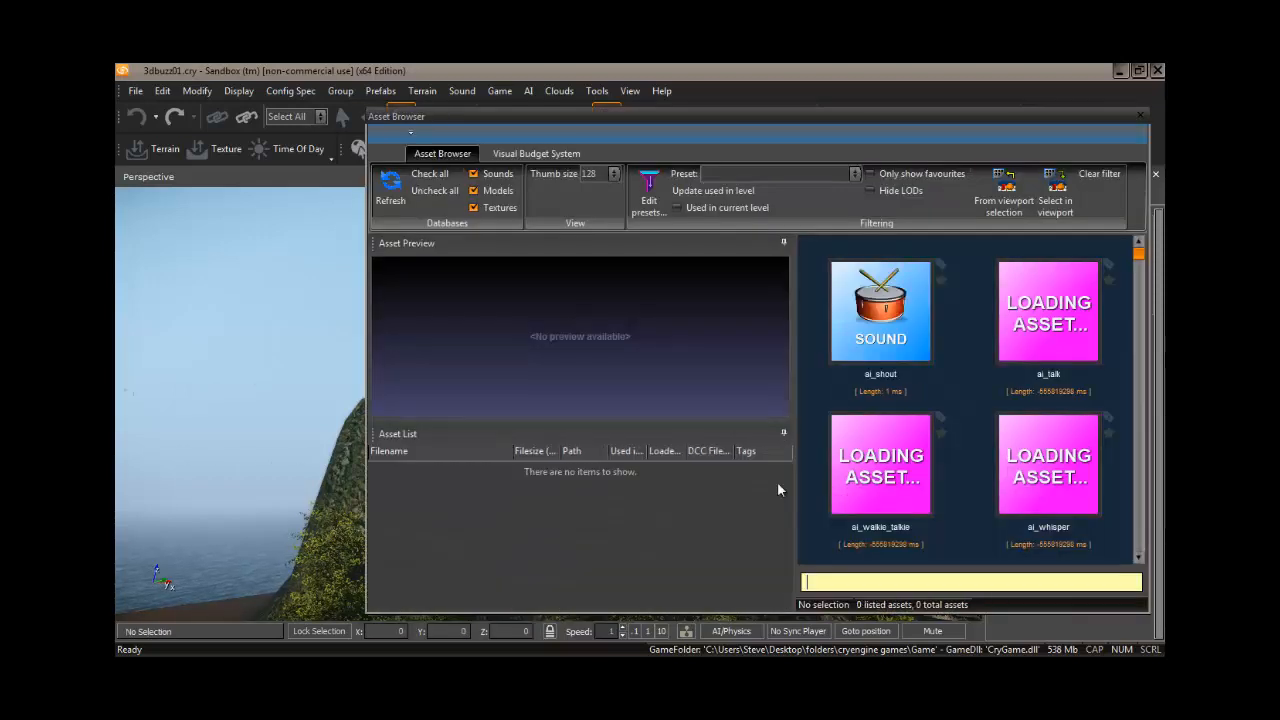
click(881, 578)
text(rock)
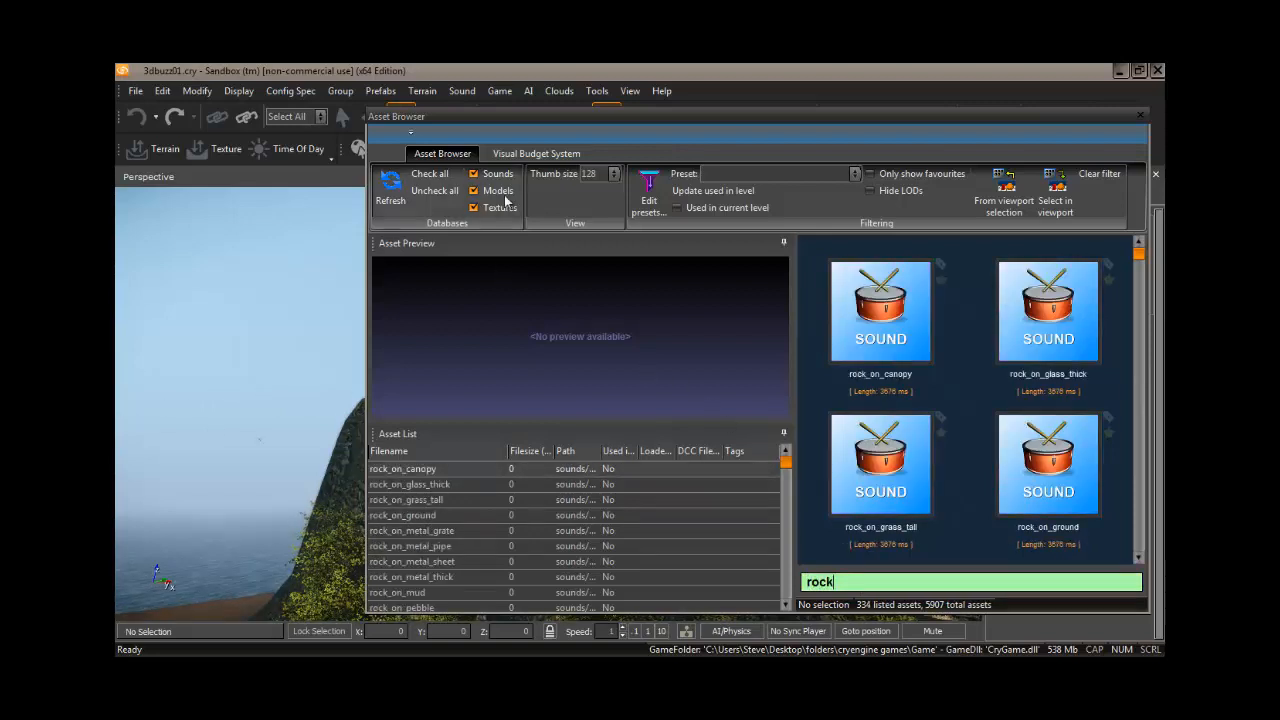
click(474, 174)
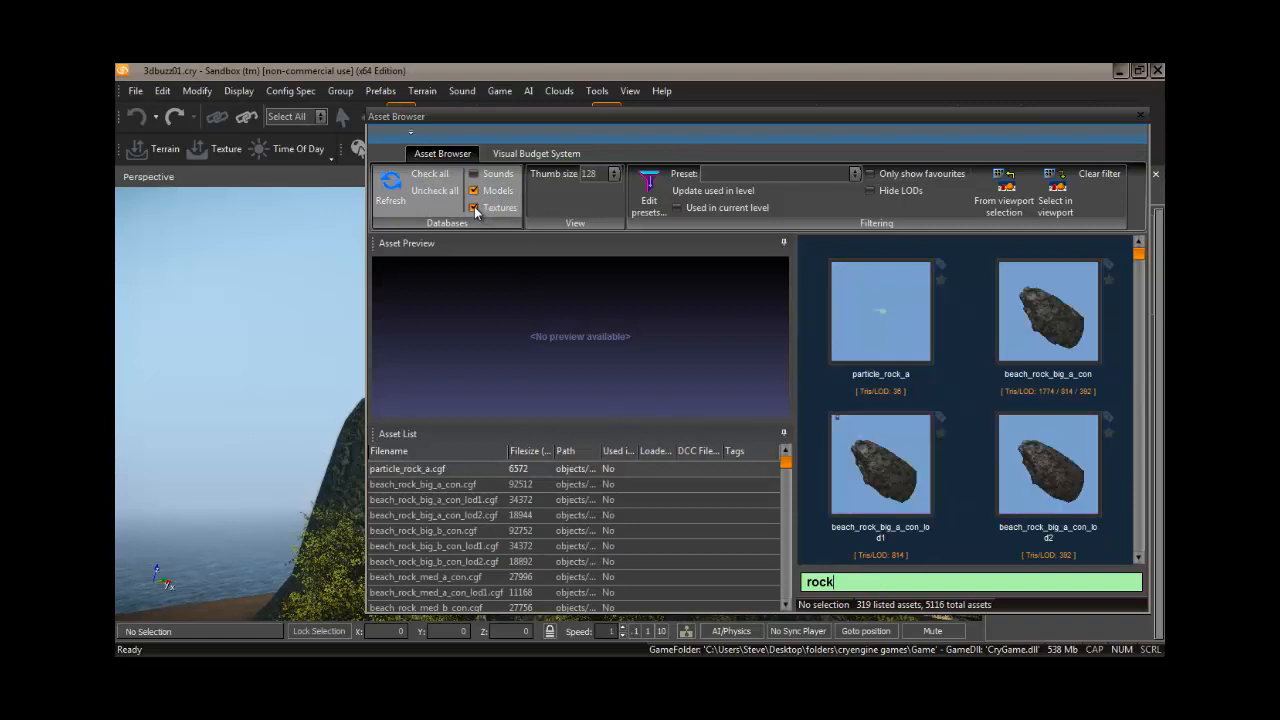
click(474, 207)
Turn on terrain following and place the beach_rock_big_a_con model on the tall cliff beside the rock arch.
mouse_move(937, 468)
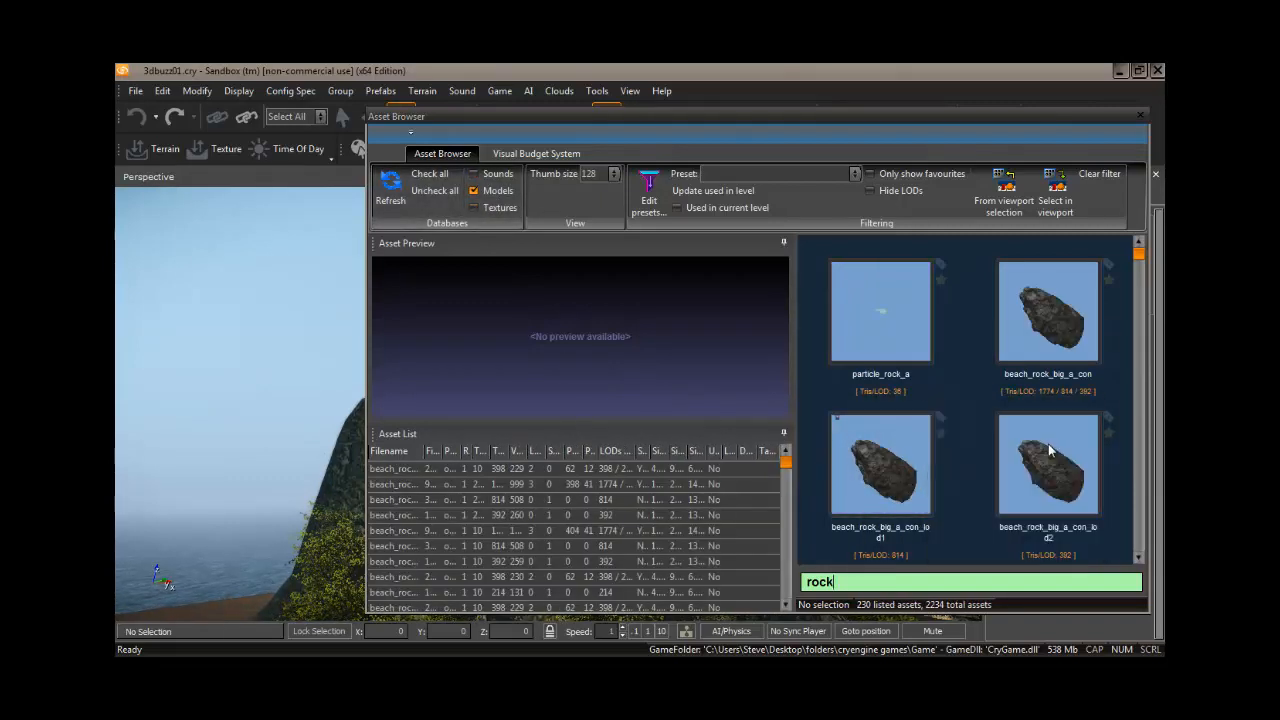
mouse_move(1062, 335)
mouse_move(1080, 451)
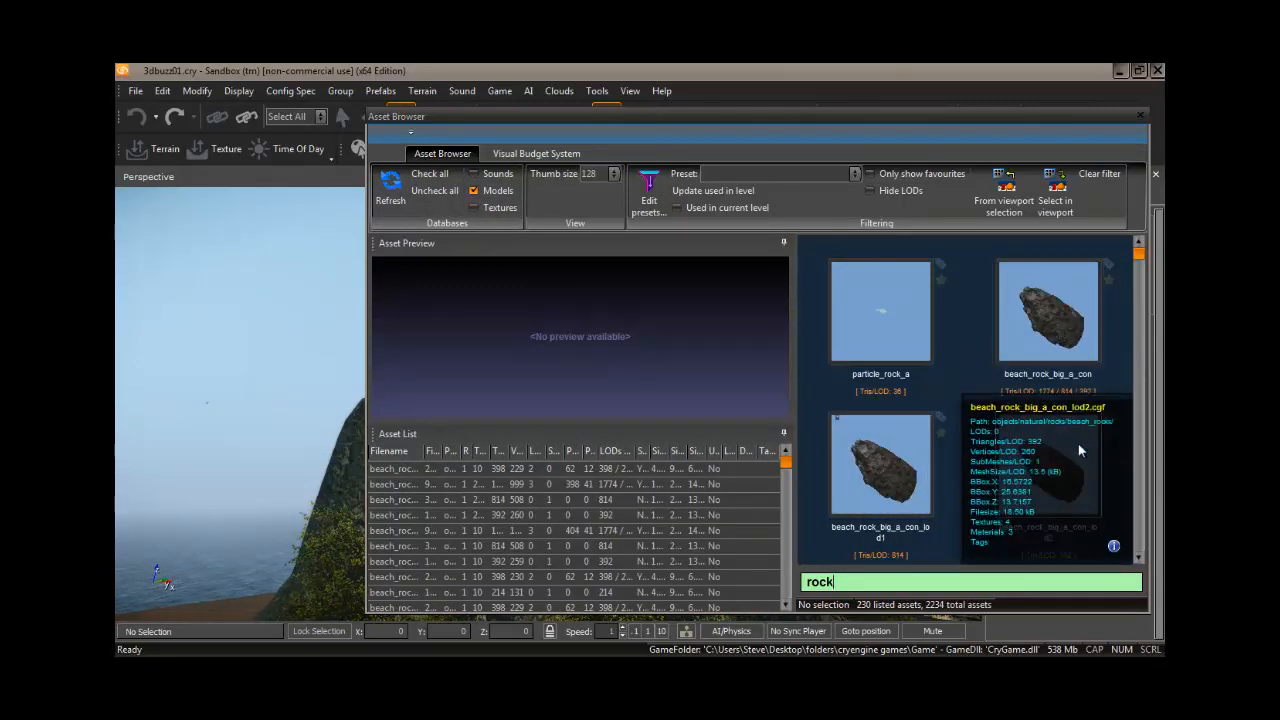
click(1050, 332)
drag(811, 116, 216, 131)
drag(453, 338, 670, 470)
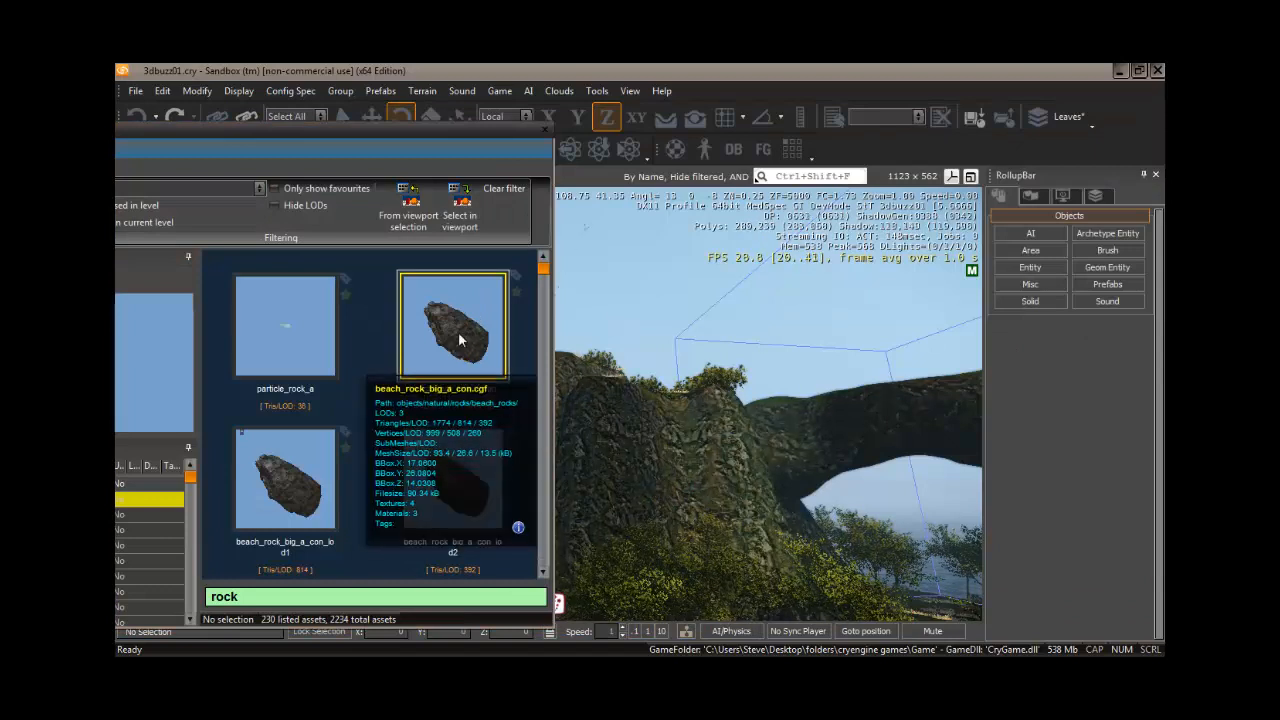
click(468, 372)
click(665, 117)
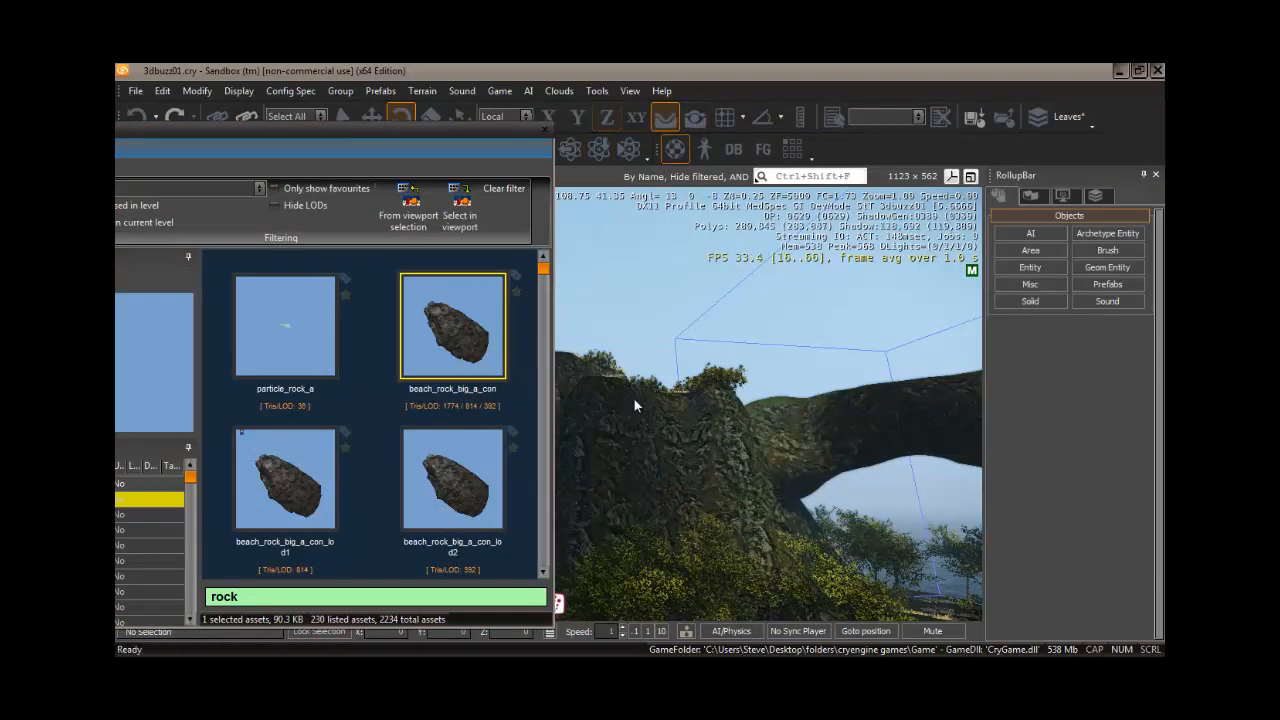
mouse_move(453, 340)
mouse_down()
mouse_move(594, 431)
mouse_move(679, 541)
mouse_move(765, 612)
mouse_move(700, 580)
mouse_move(610, 502)
mouse_up()
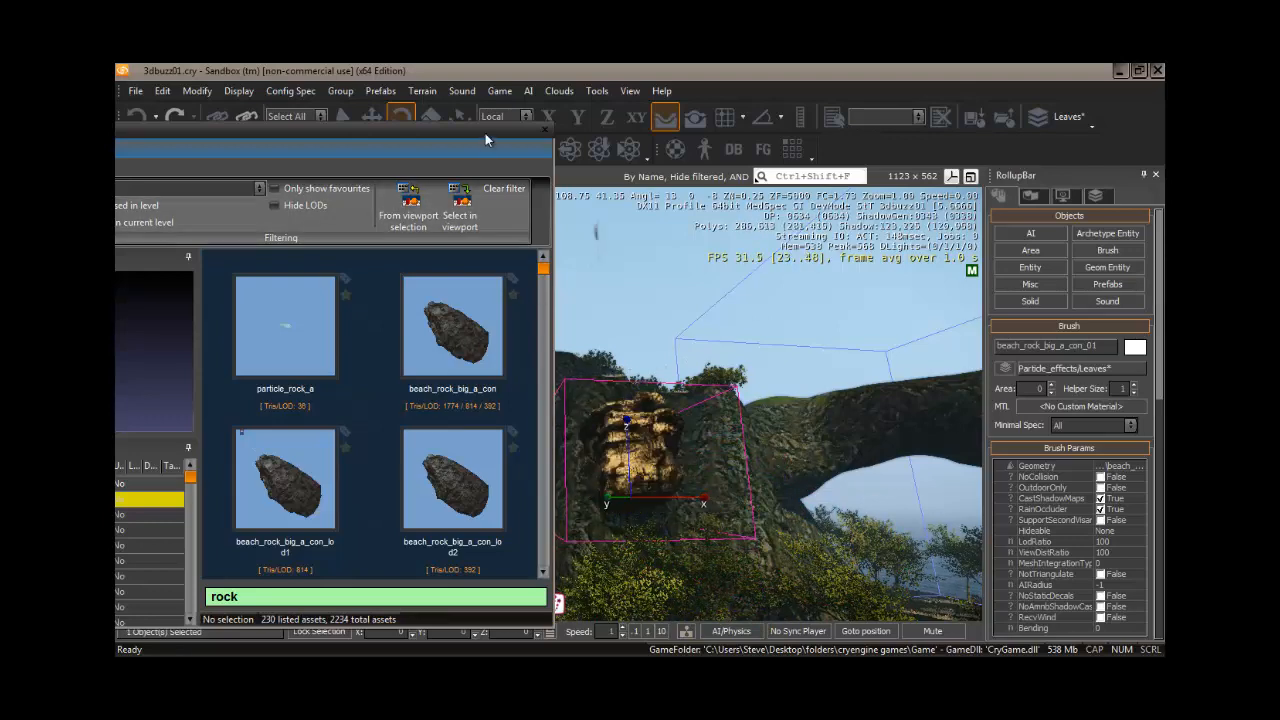
Move the big beach rock to about X 138.5, Y 157.1 so it sinks into the cliff face.
drag(446, 126, 345, 125)
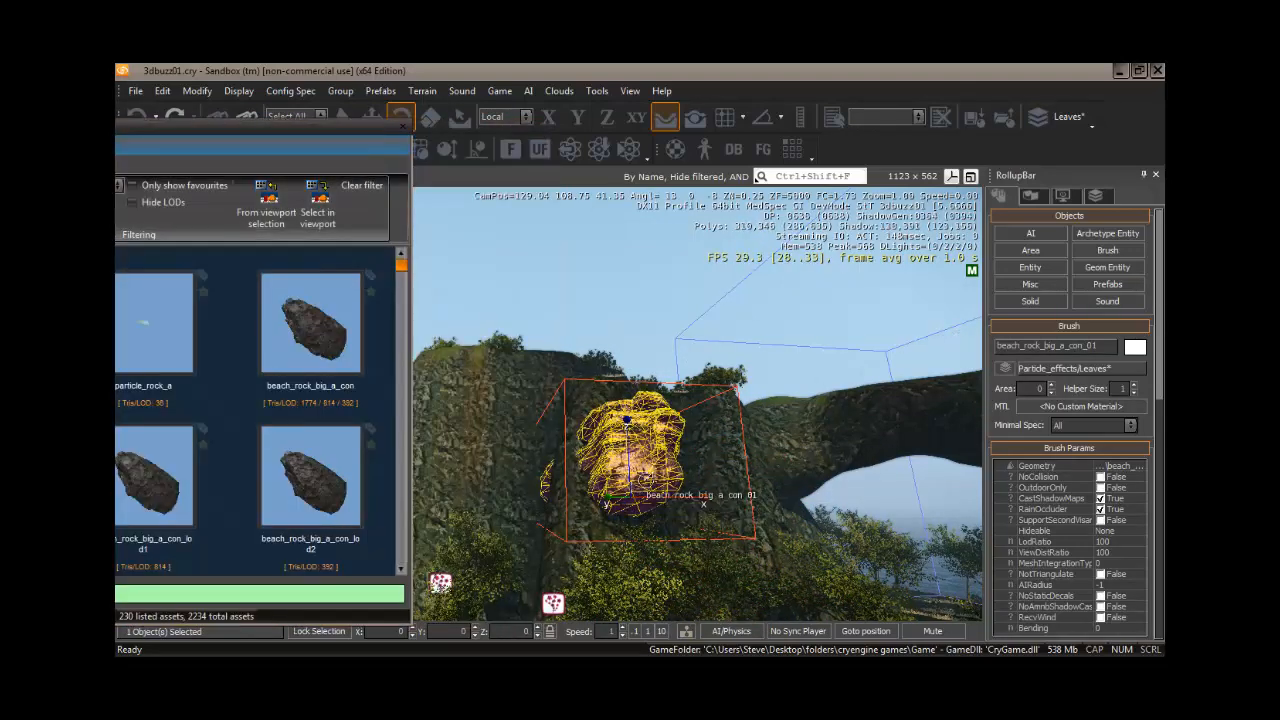
click(371, 115)
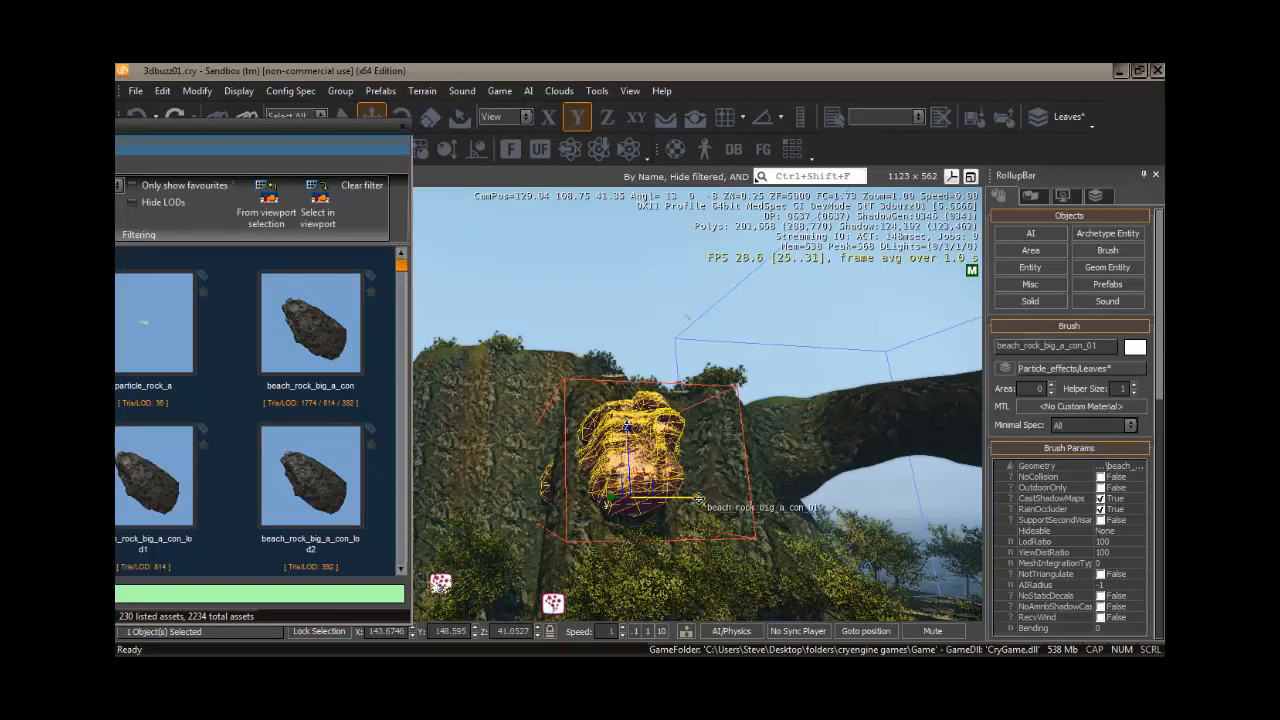
drag(703, 499, 644, 498)
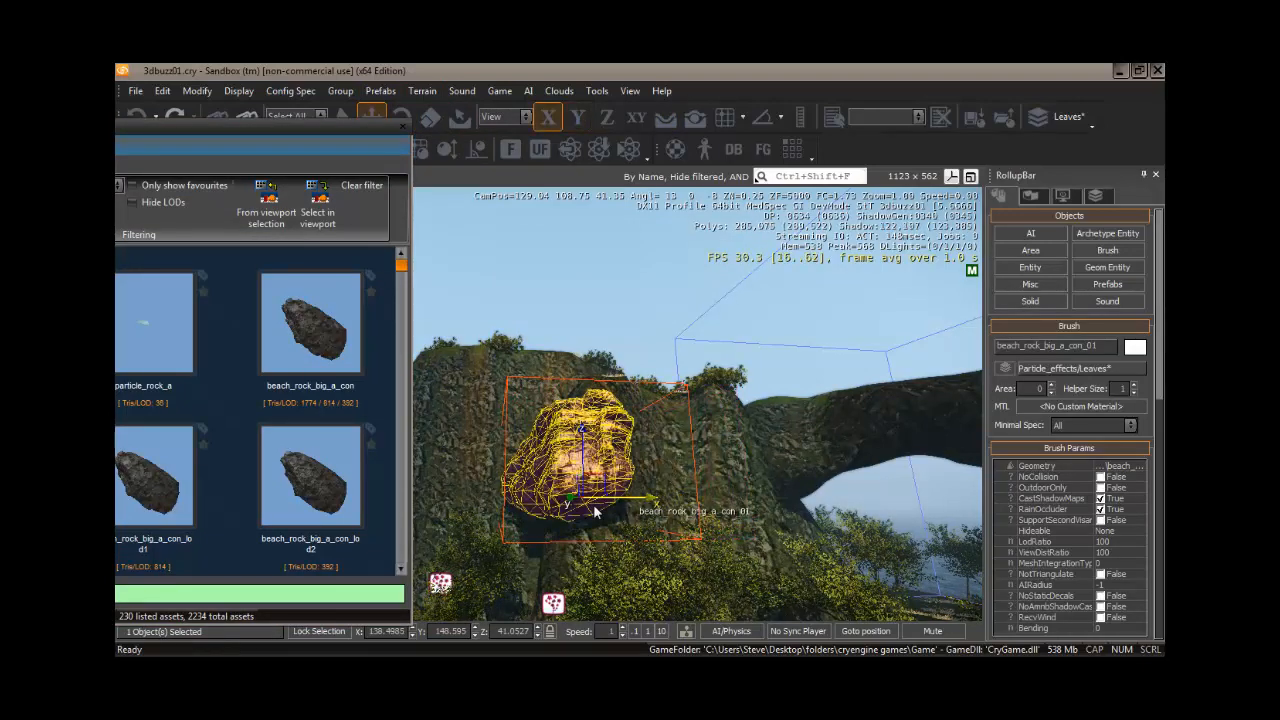
key(2)
drag(567, 497, 555, 499)
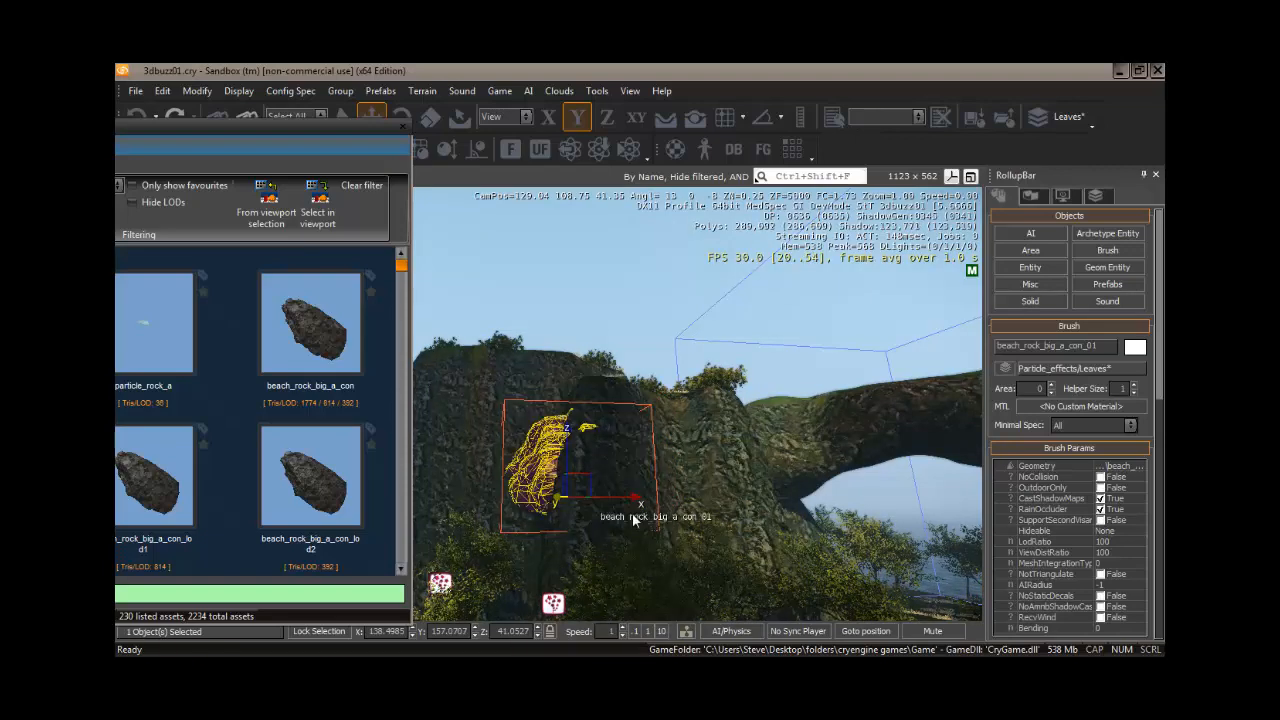
Look through the cliff_rock_neutral models among the rock results for another piece that suits the cliff.
mouse_move(652, 520)
right_down()
mouse_move(685, 520)
mouse_move(628, 520)
mouse_move(679, 523)
mouse_move(644, 512)
right_up()
drag(305, 125, 636, 127)
drag(733, 276, 733, 353)
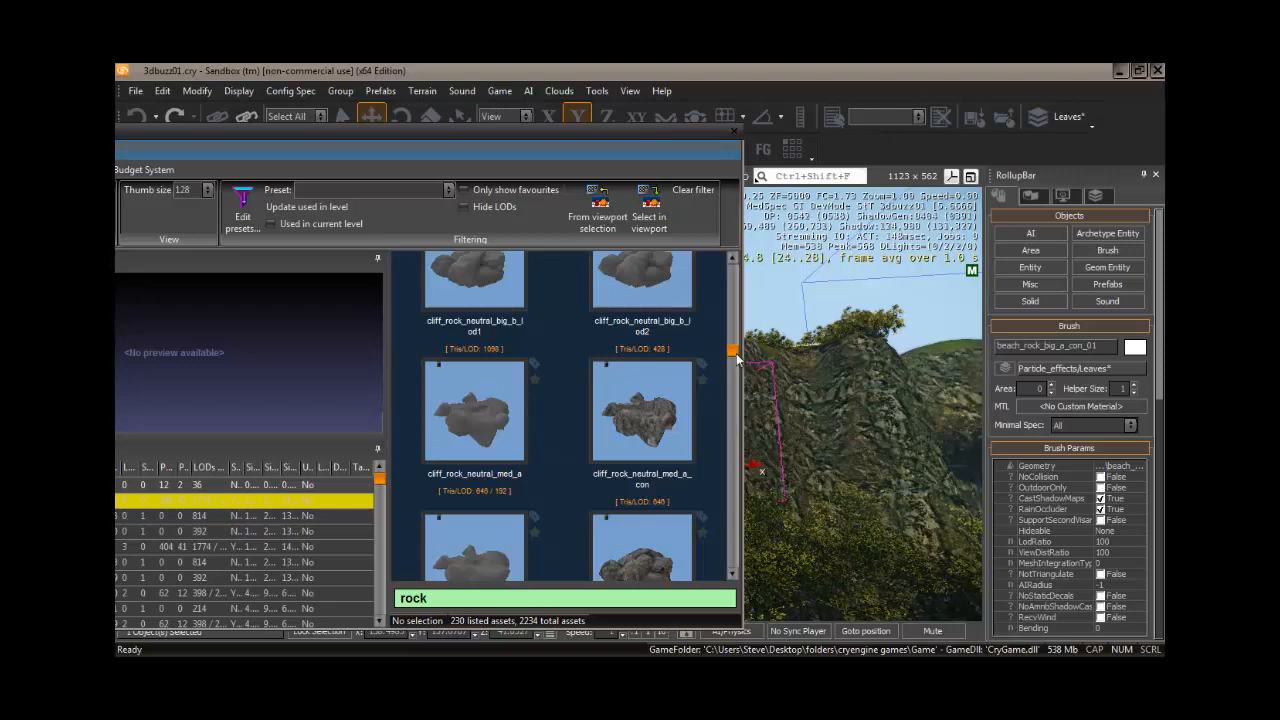
drag(733, 352, 730, 342)
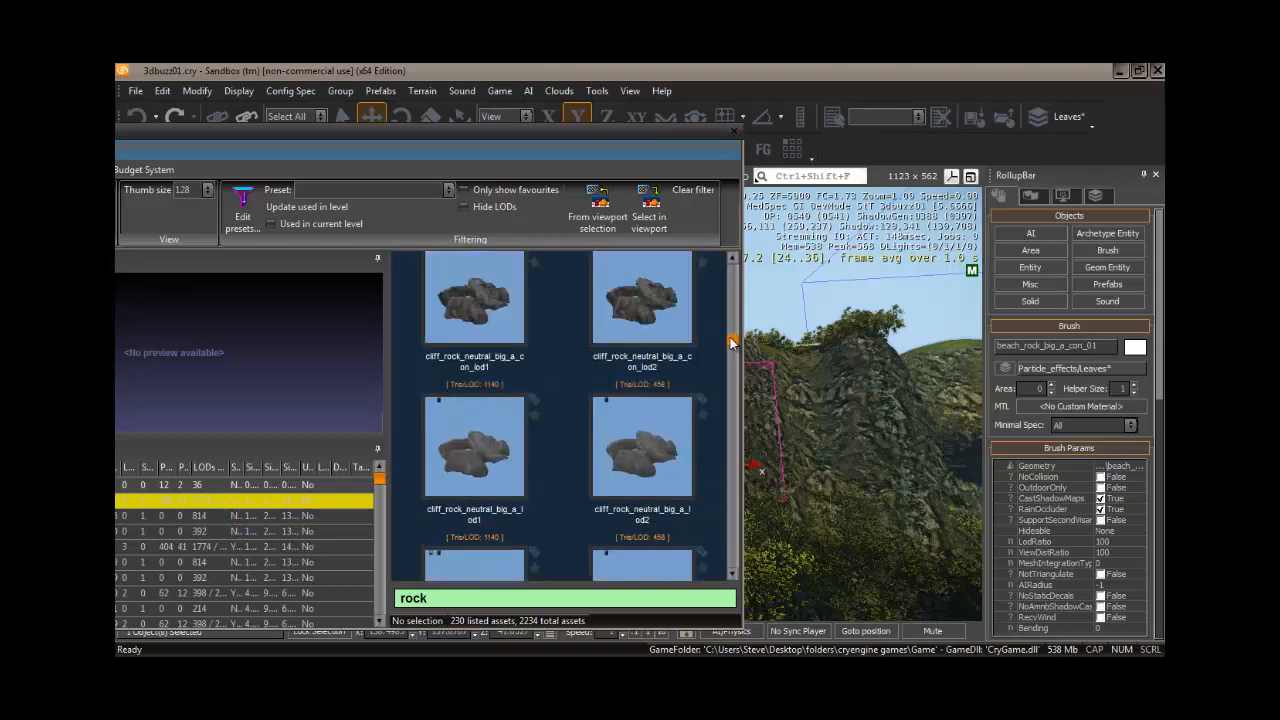
mouse_move(657, 310)
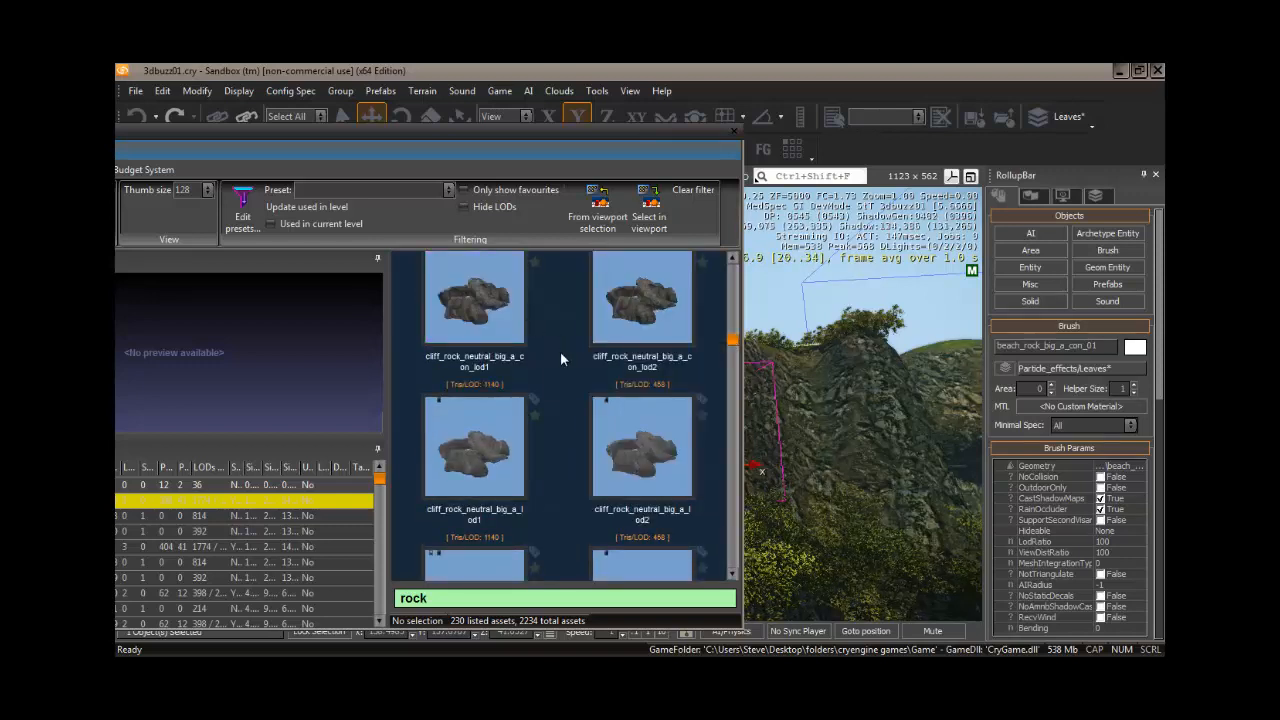
mouse_move(617, 467)
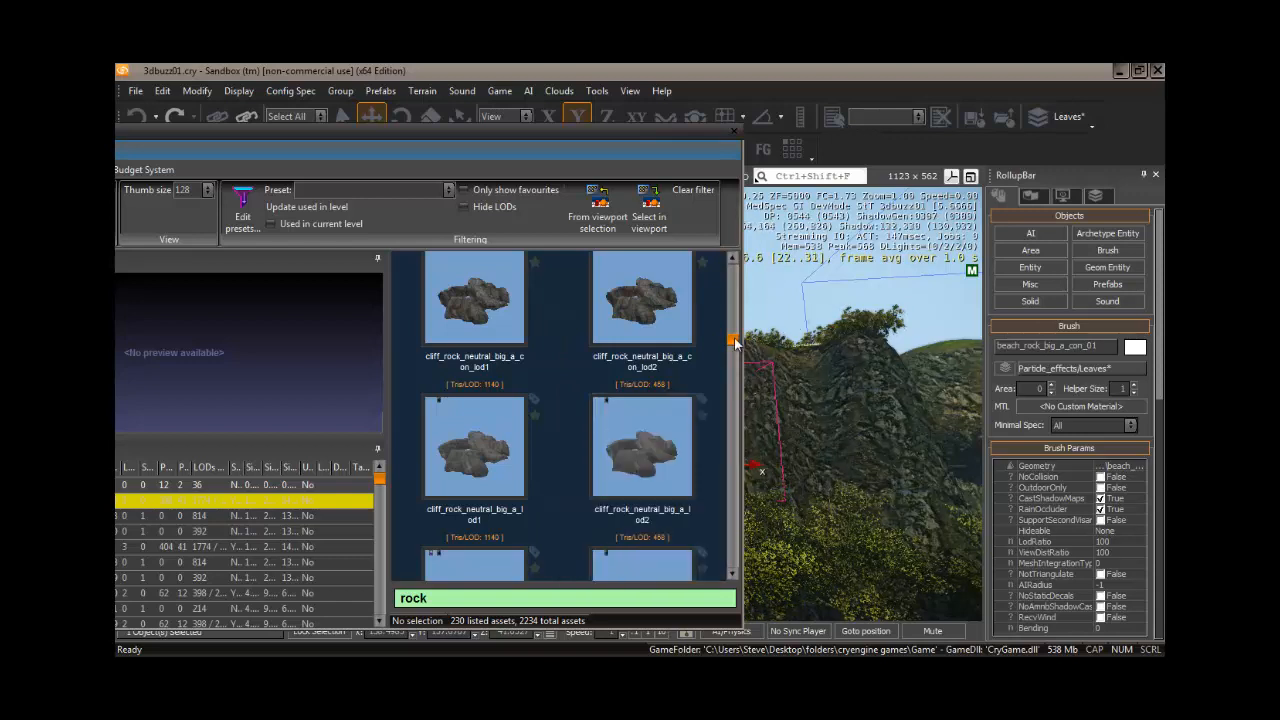
scroll(735, 342, up, 1)
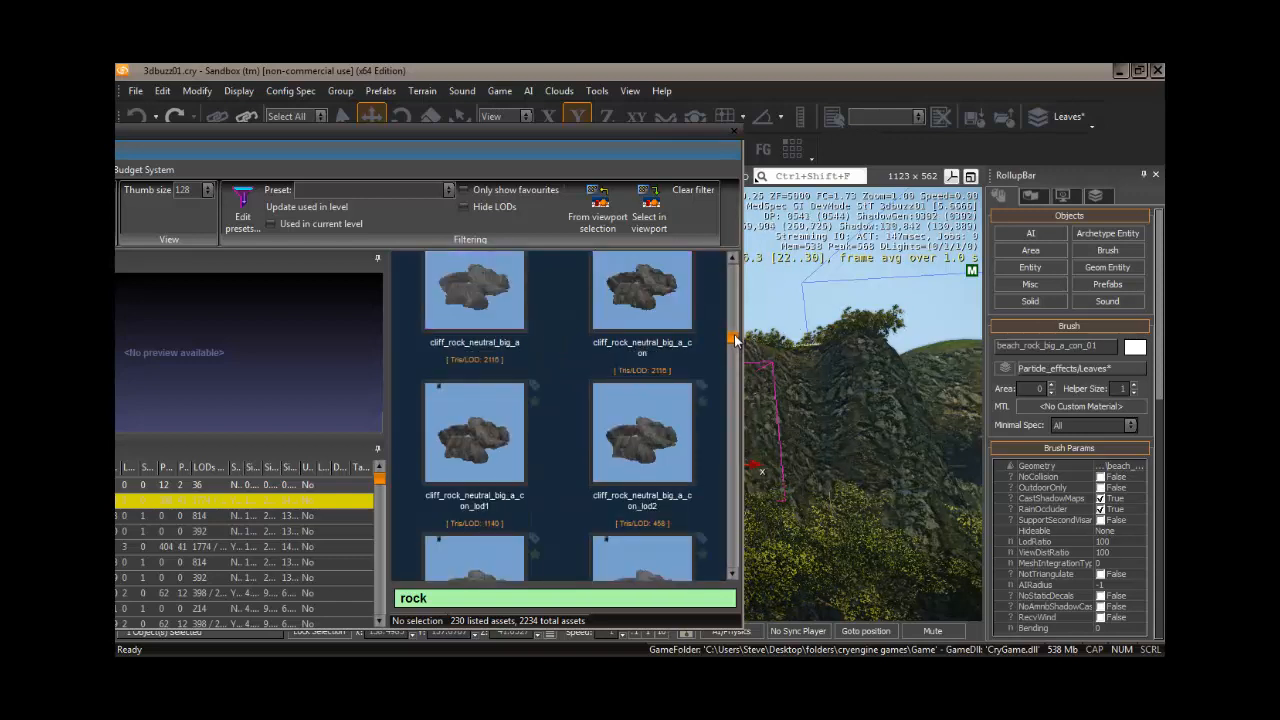
drag(735, 342, 735, 340)
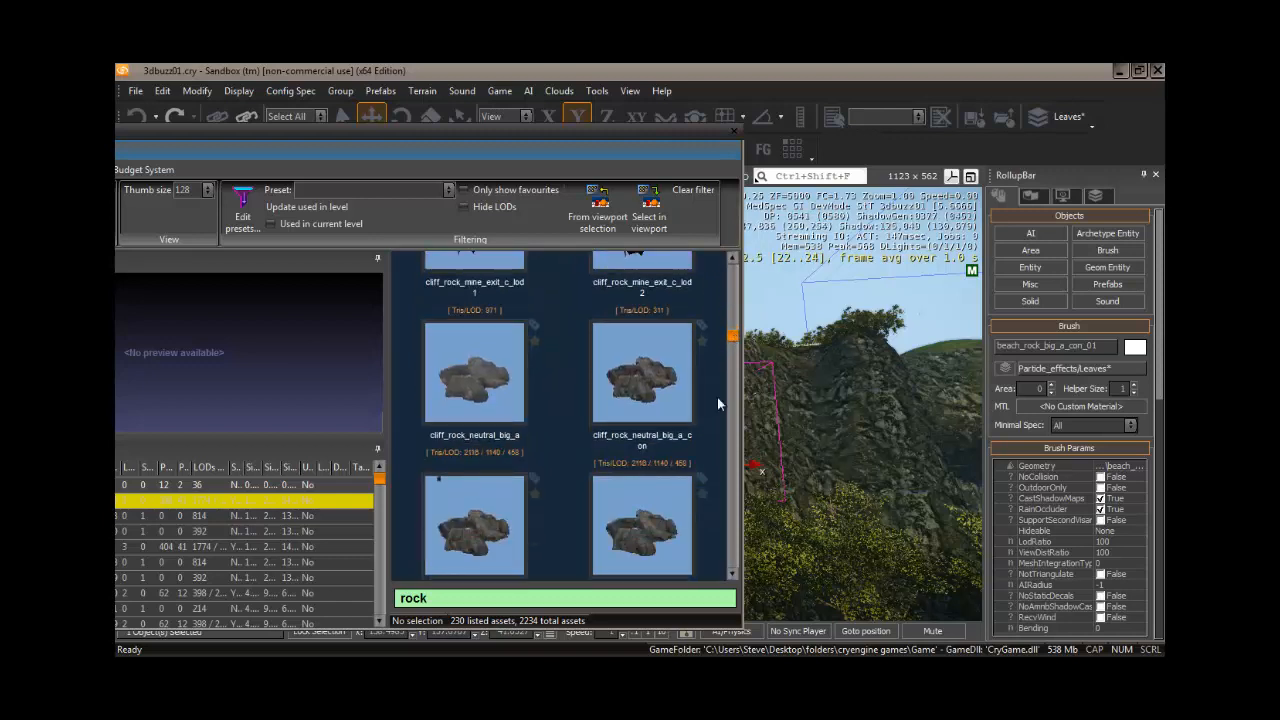
Place the cliff_rock_neutral_big_a_con model on the cliff with terrain following on, and close the asset browser.
mouse_move(650, 385)
mouse_down()
mouse_move(827, 442)
mouse_move(651, 367)
mouse_up()
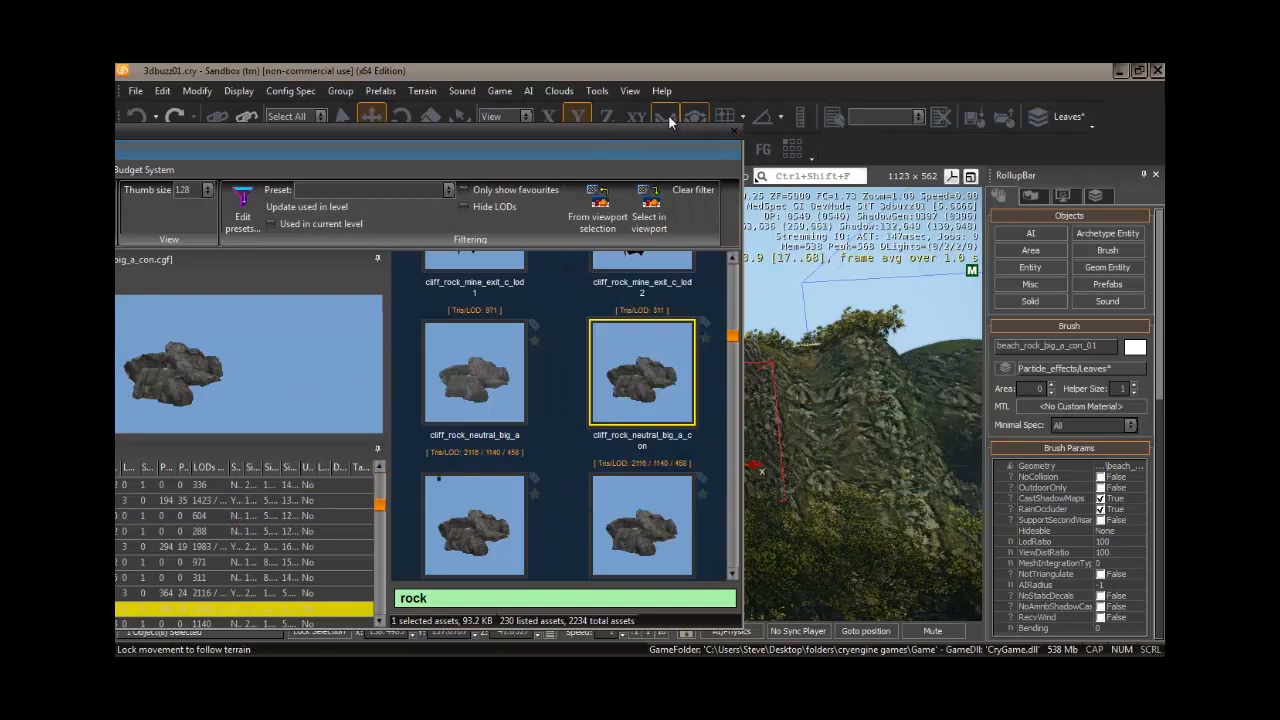
mouse_move(649, 378)
mouse_down()
mouse_move(762, 438)
mouse_move(840, 446)
mouse_move(814, 449)
mouse_up()
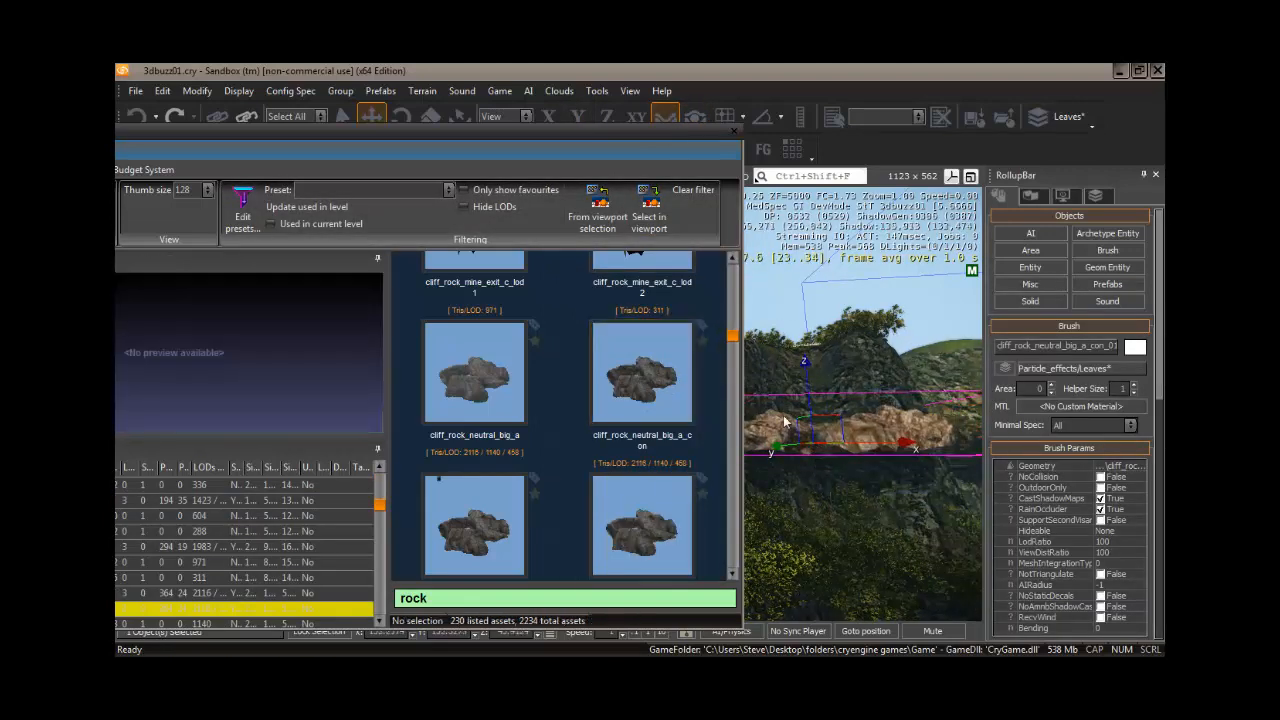
click(734, 132)
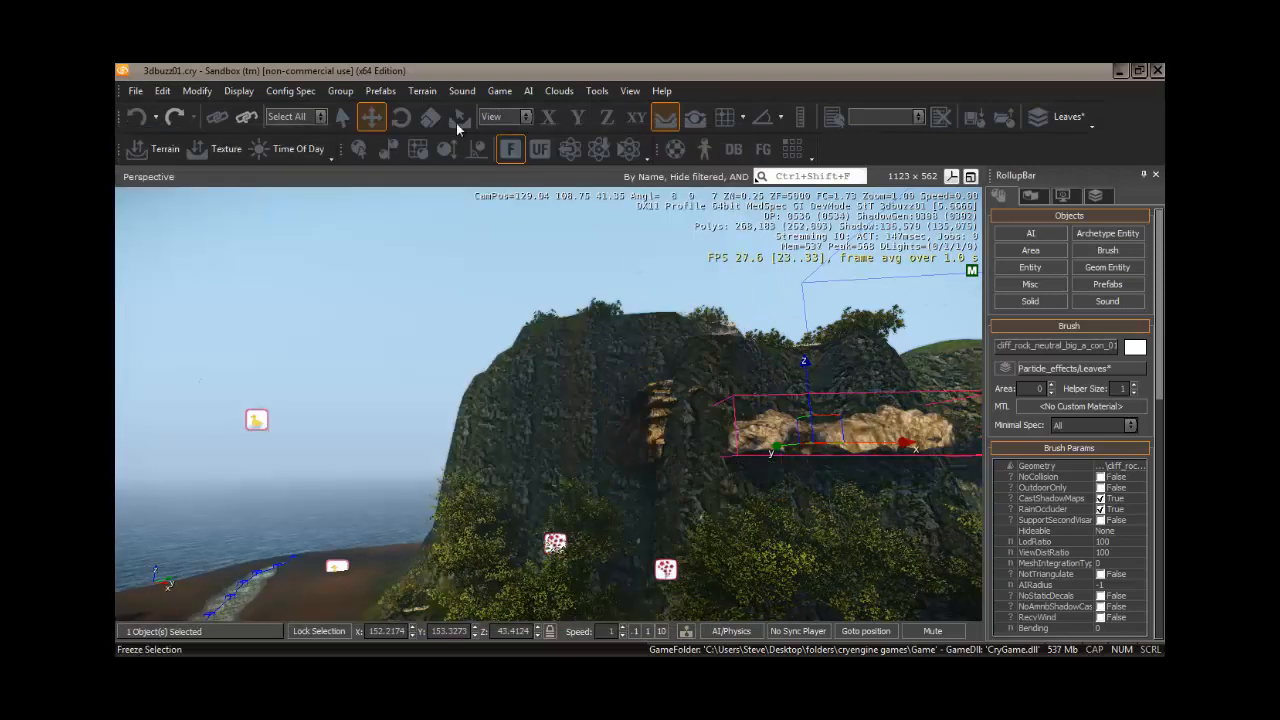
Stand the cliff rock upright by rotating it about -84 degrees around Y and 58 degrees around X.
click(400, 117)
mouse_move(780, 446)
mouse_down()
mouse_move(803, 479)
mouse_move(873, 502)
mouse_up()
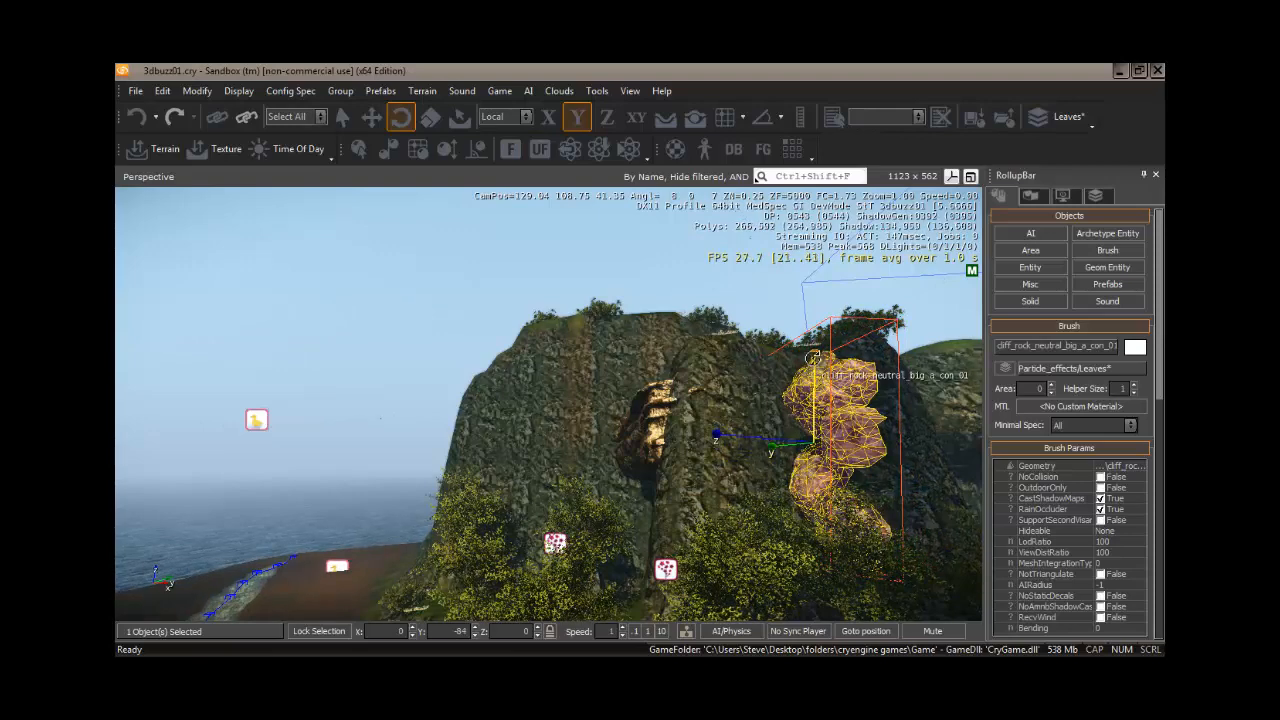
mouse_move(813, 357)
mouse_down()
mouse_move(803, 297)
mouse_move(806, 310)
mouse_up()
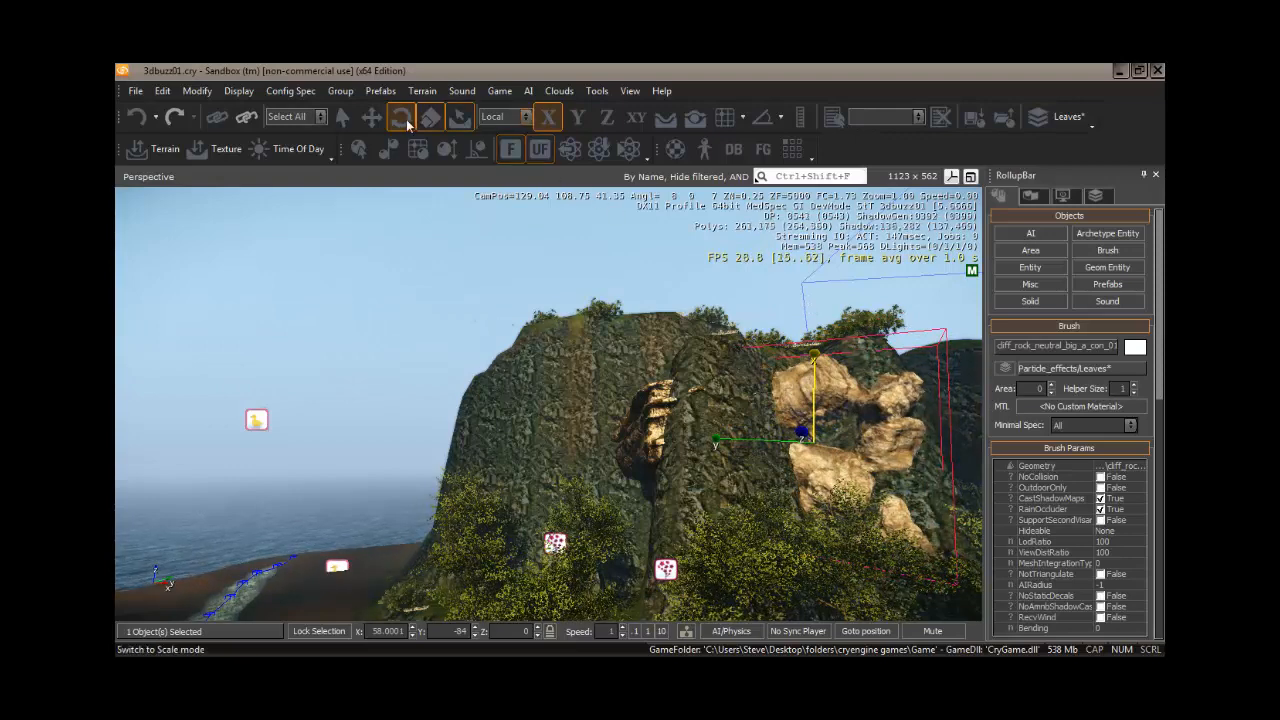
Move the upright cliff rock to about X 145.9, Y 147.5 against the cliff face.
click(371, 117)
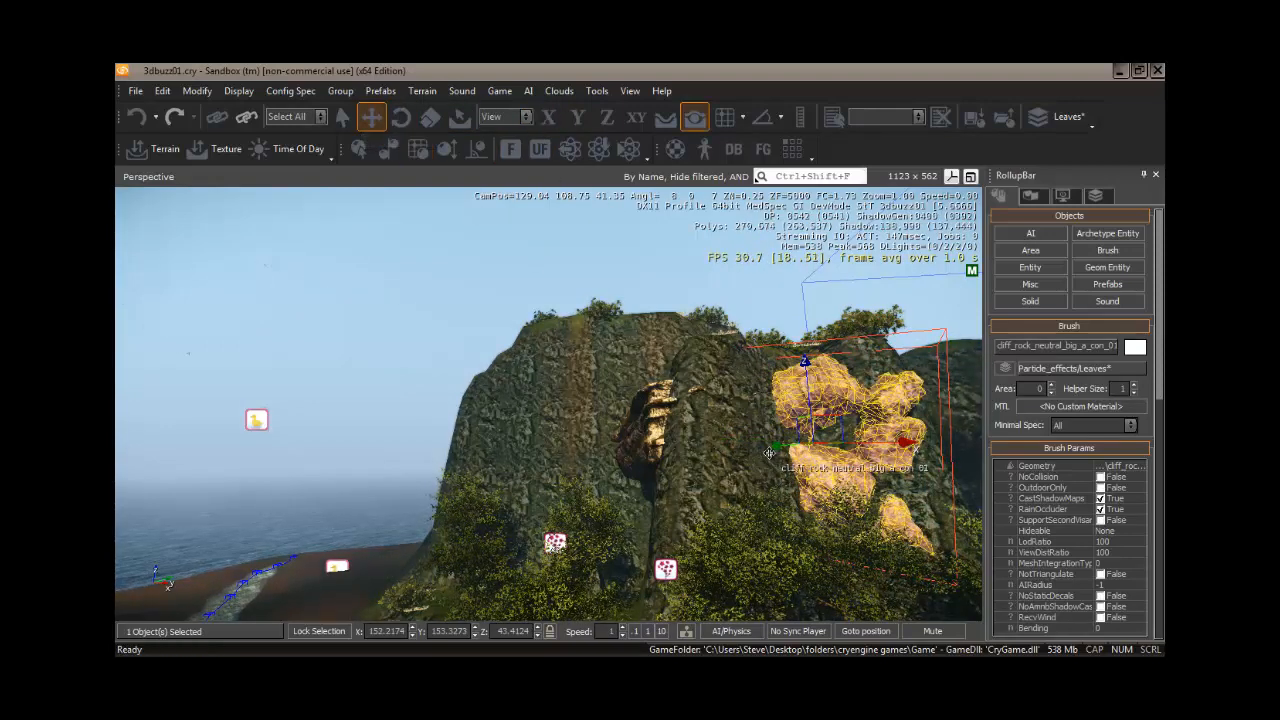
drag(779, 448, 783, 448)
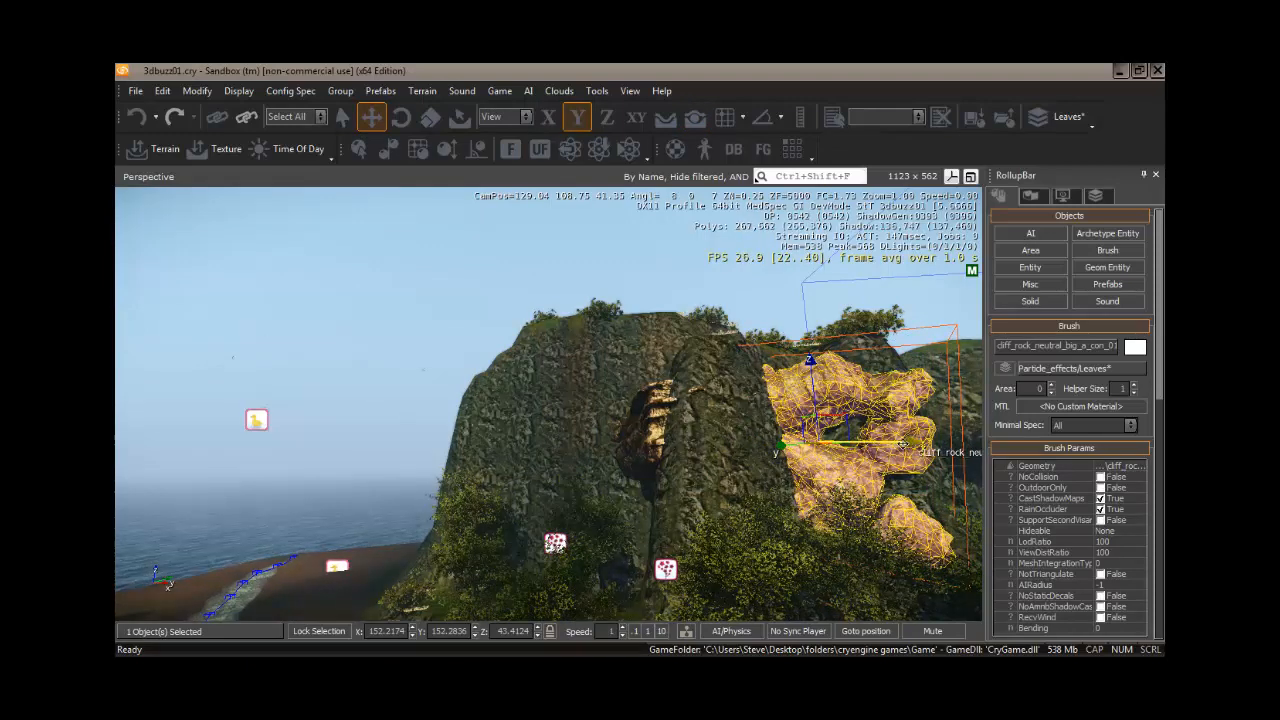
drag(903, 443, 832, 450)
drag(731, 447, 745, 448)
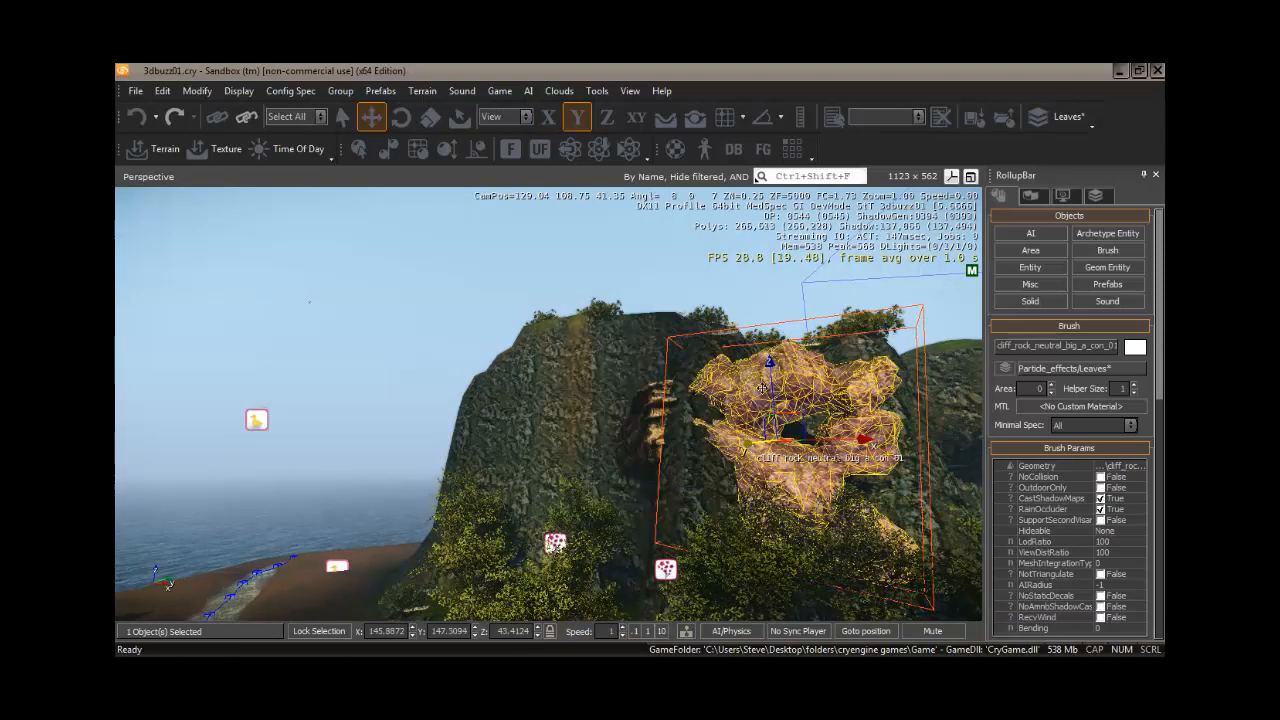
Rotate the cliff rock to about 87 degrees around X and shift it to about X 146.4.
click(401, 118)
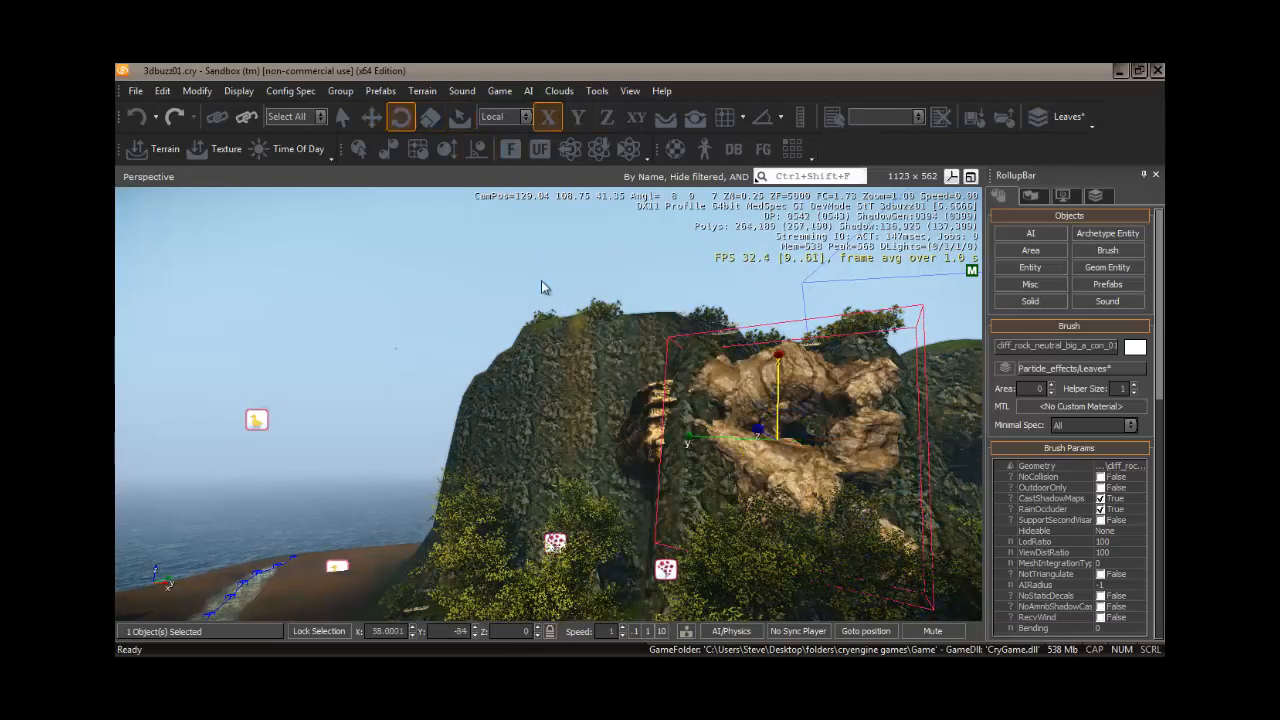
drag(778, 355, 778, 362)
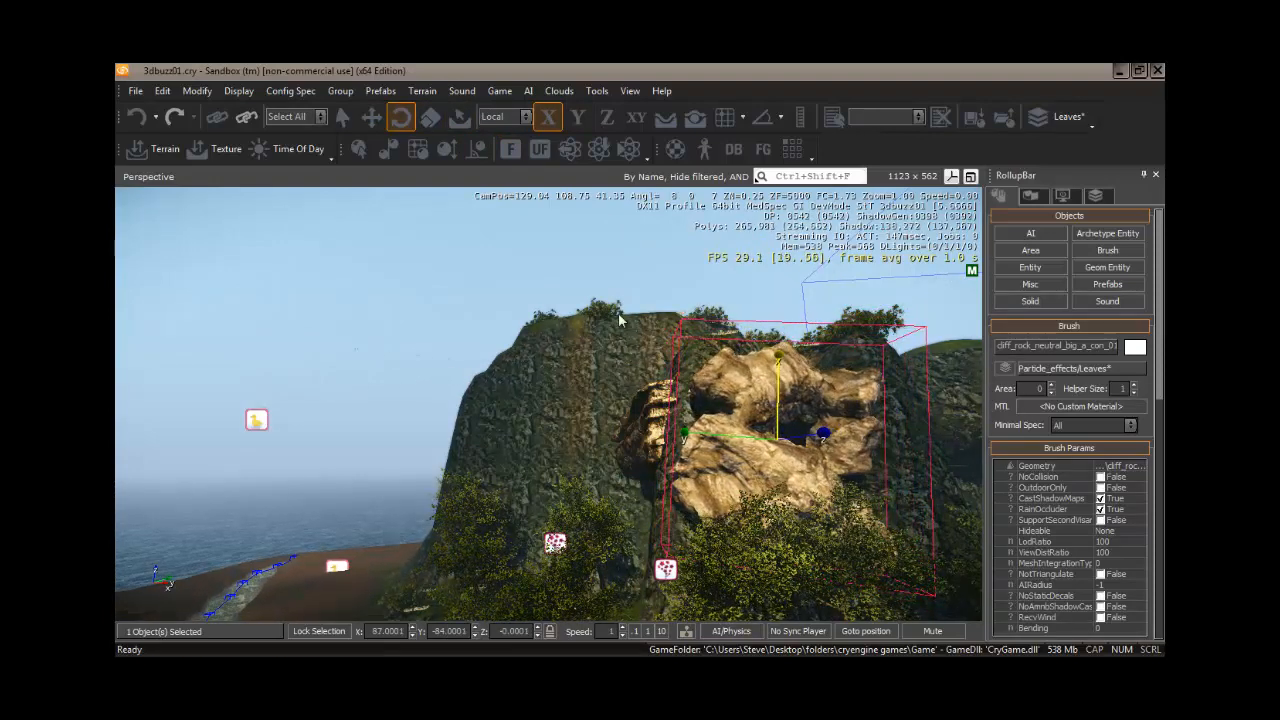
click(370, 118)
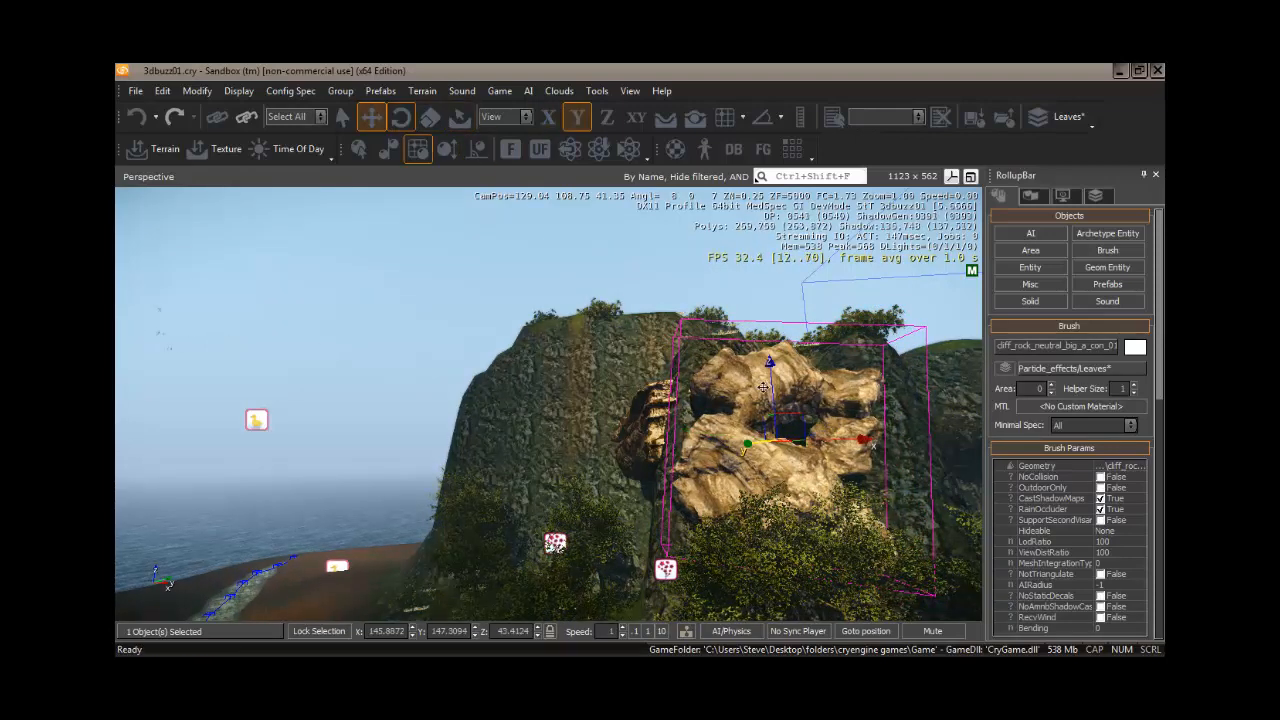
drag(864, 440, 858, 441)
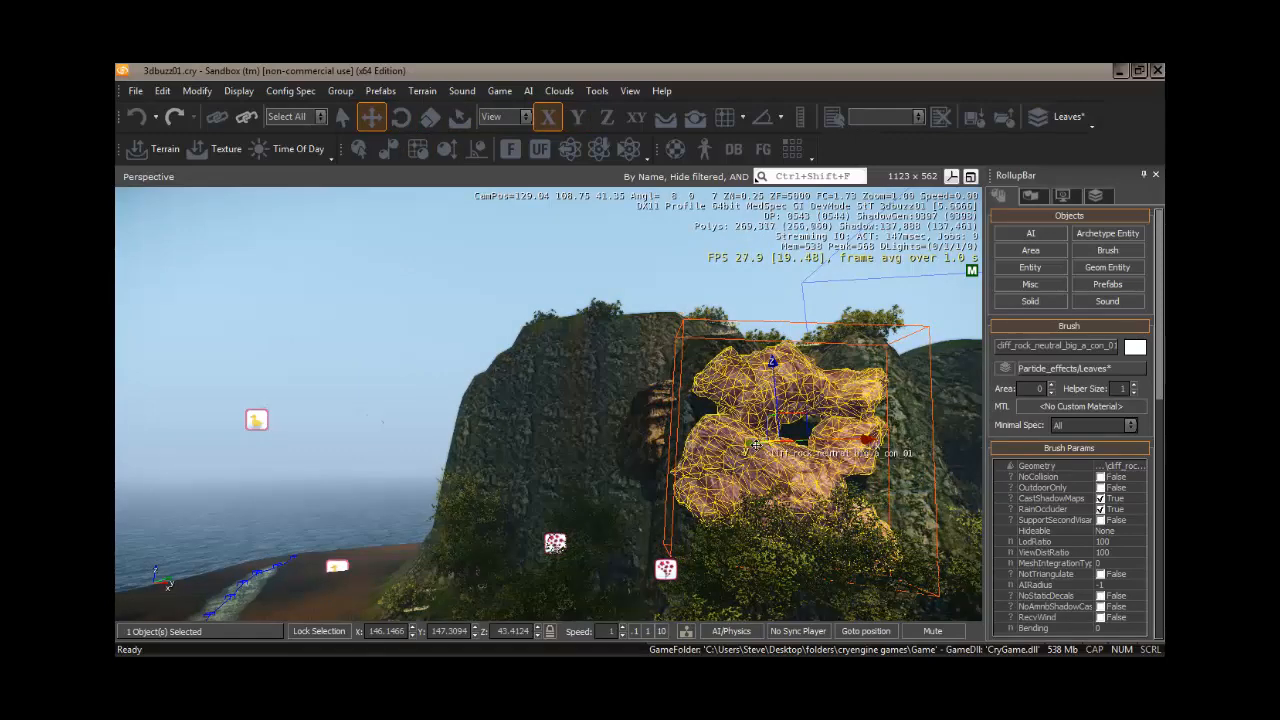
drag(750, 447, 754, 446)
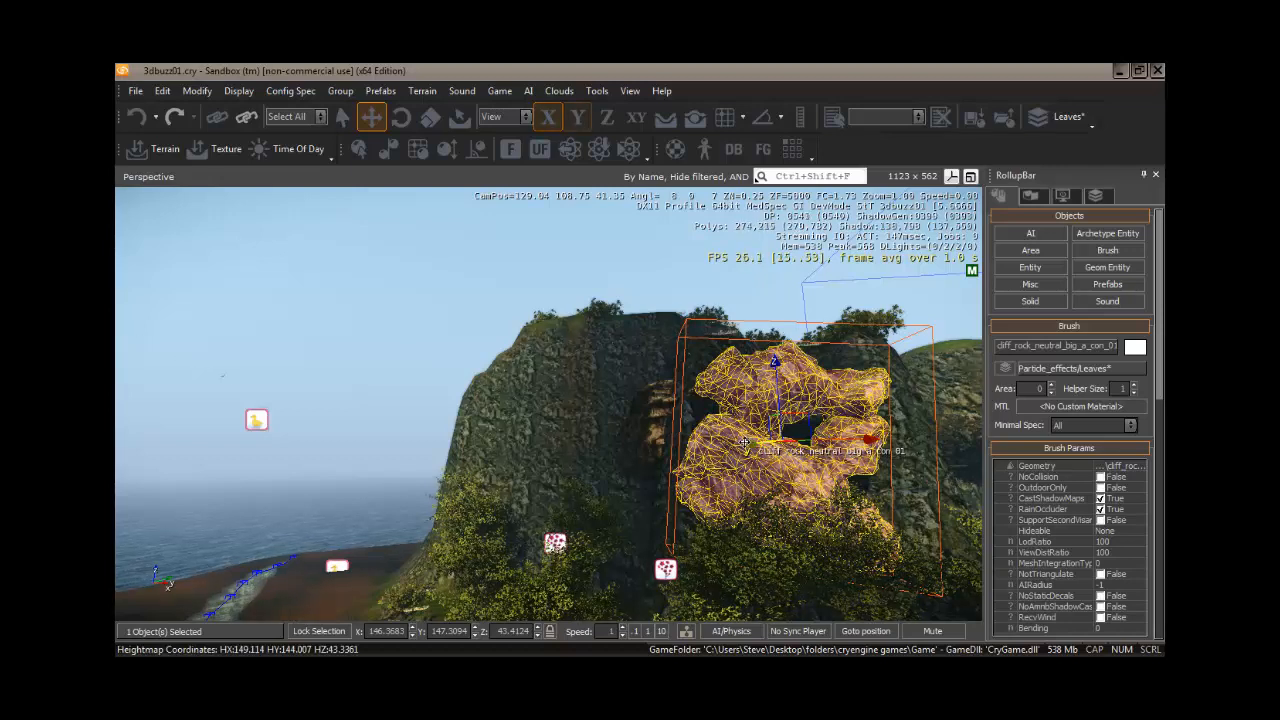
Clone the cliff rock and move the copy along the cliff face to about X 123.7, Y 149.
drag(749, 443, 732, 445)
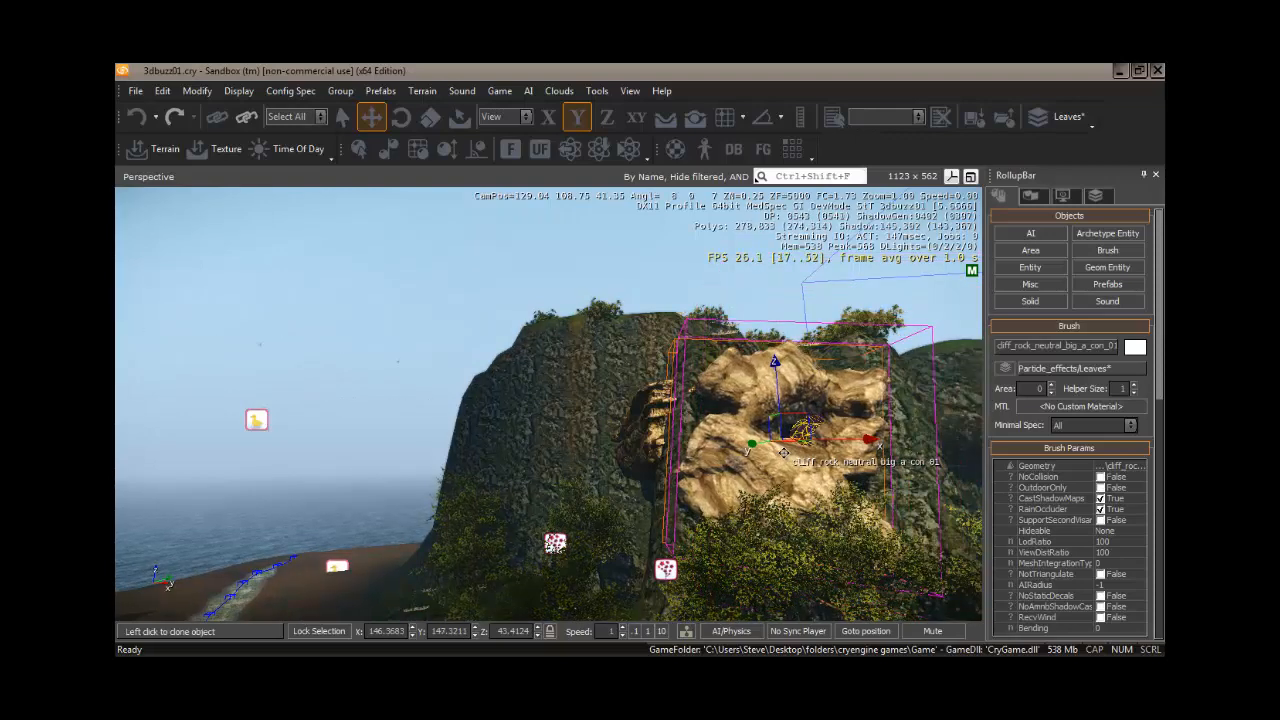
click(805, 458)
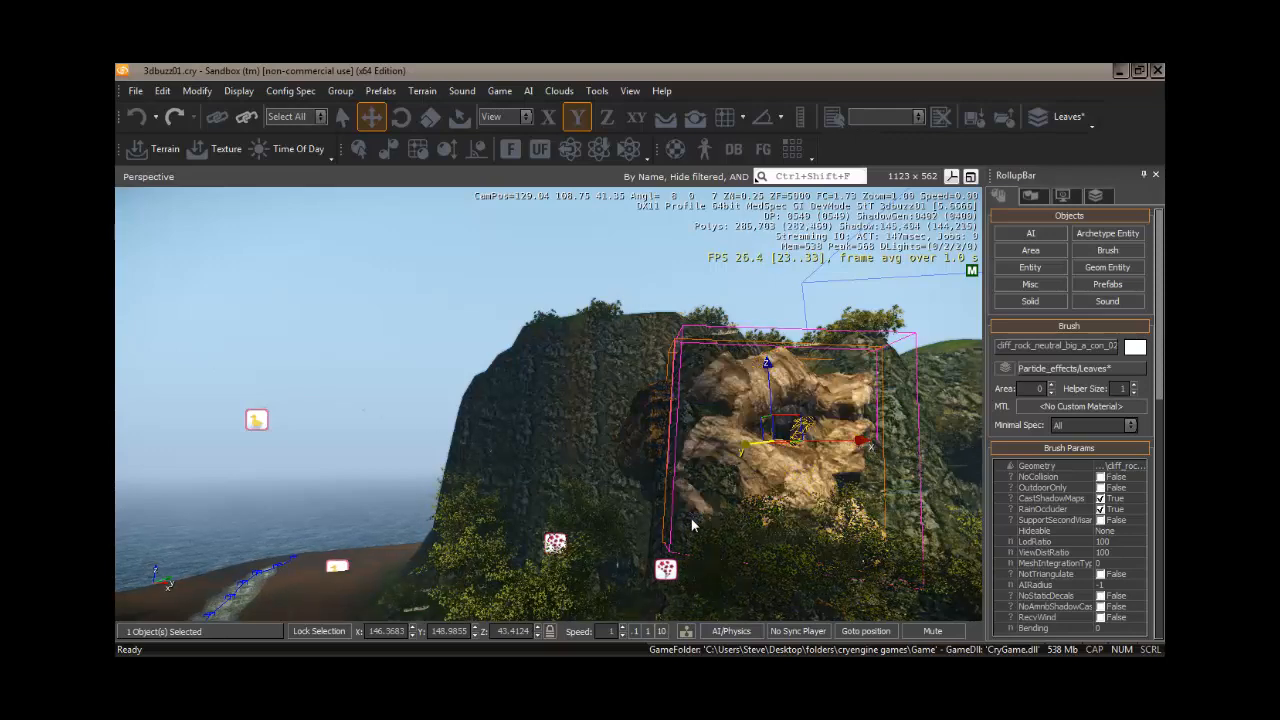
mouse_move(691, 518)
right_down()
mouse_move(702, 495)
mouse_move(692, 518)
right_up()
key(s)
key(w)
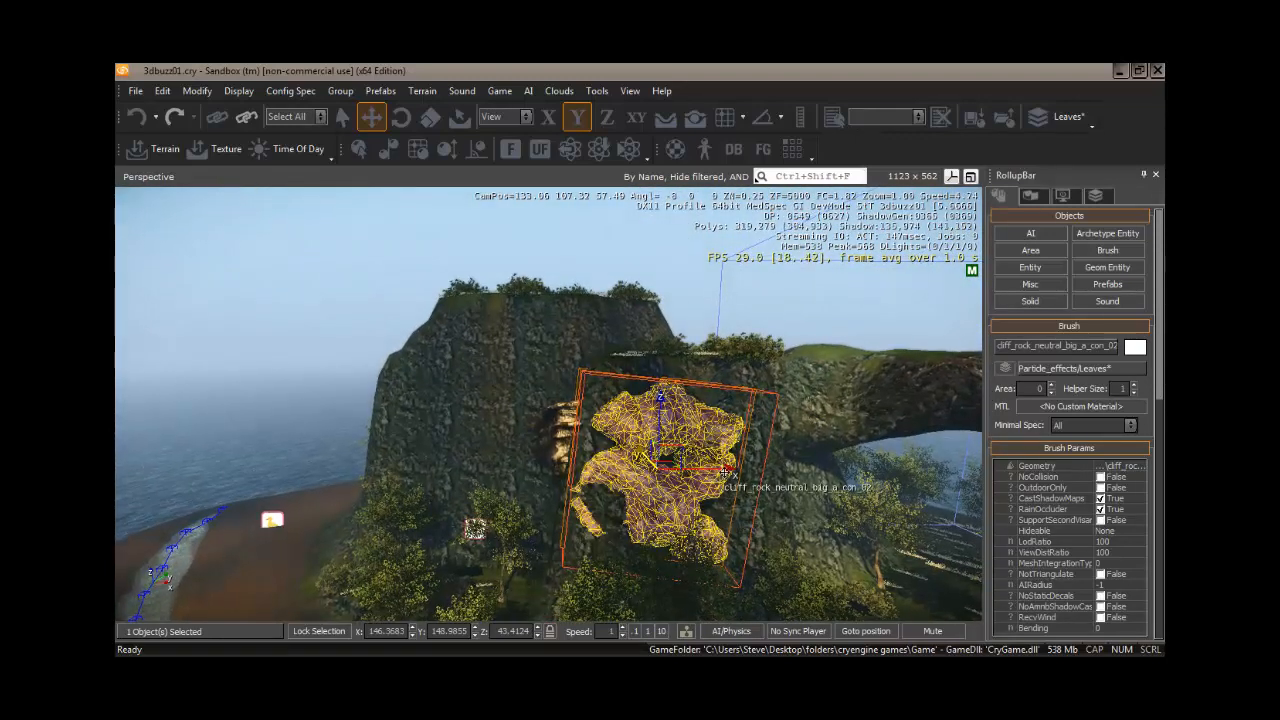
drag(705, 470, 500, 477)
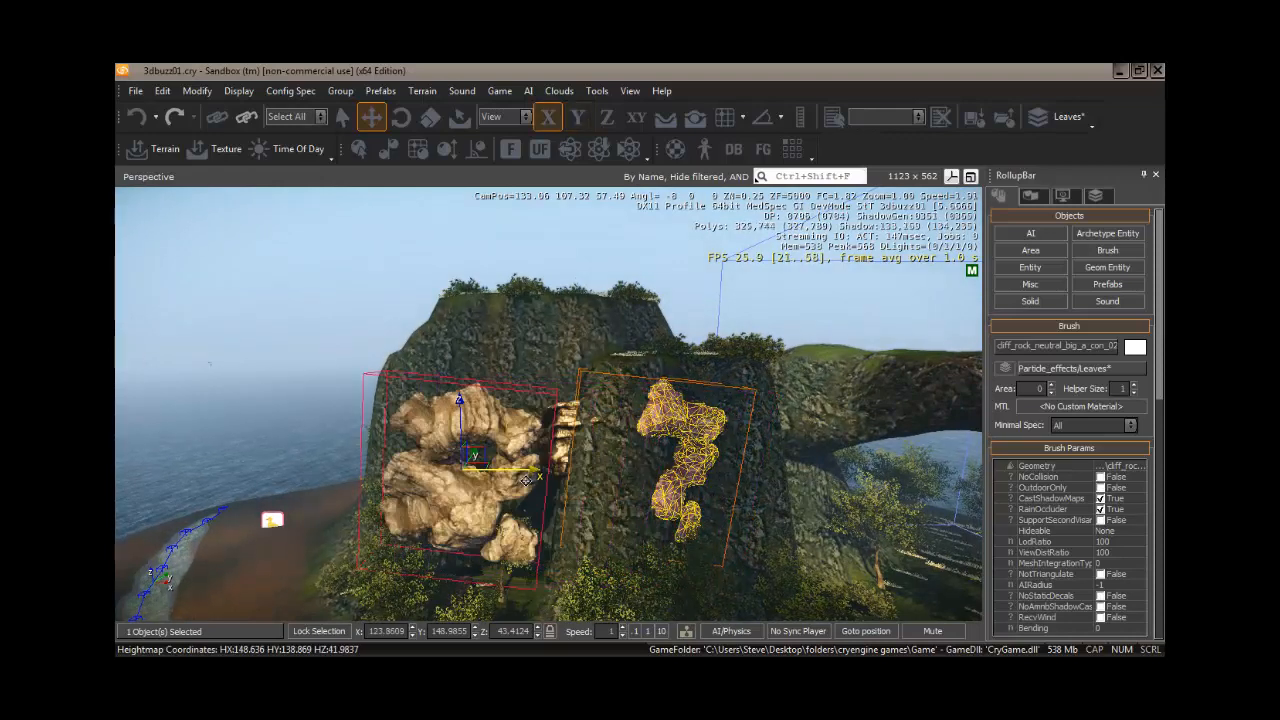
Rotate the cloned rock around its local Z to about -90, 16, 177 degrees and push it into the cliff to about Y 164.1.
key(2)
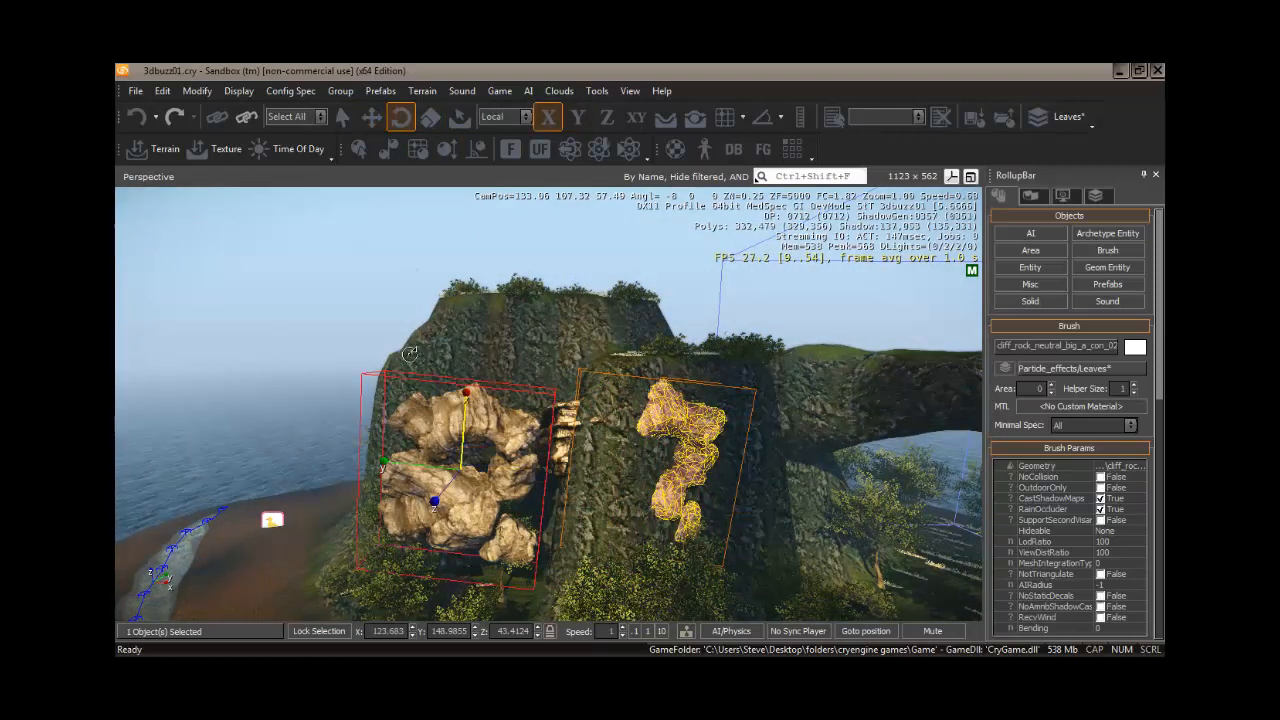
drag(432, 510, 410, 404)
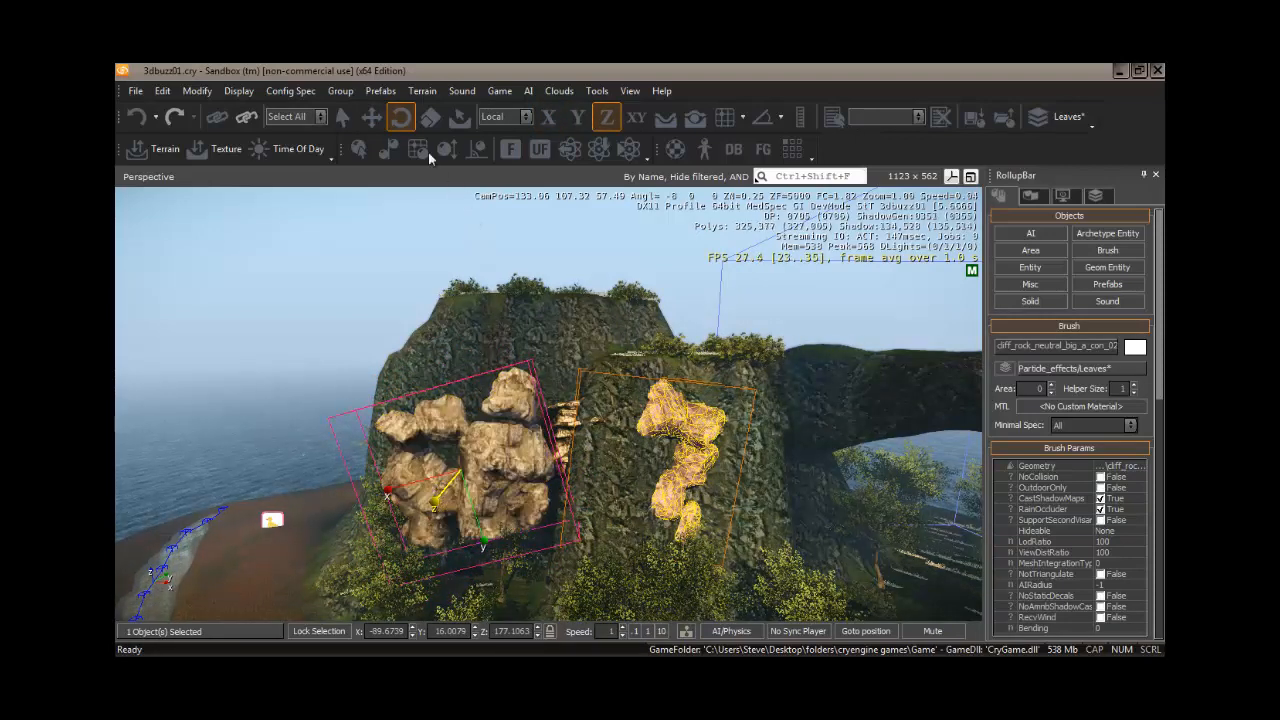
click(371, 118)
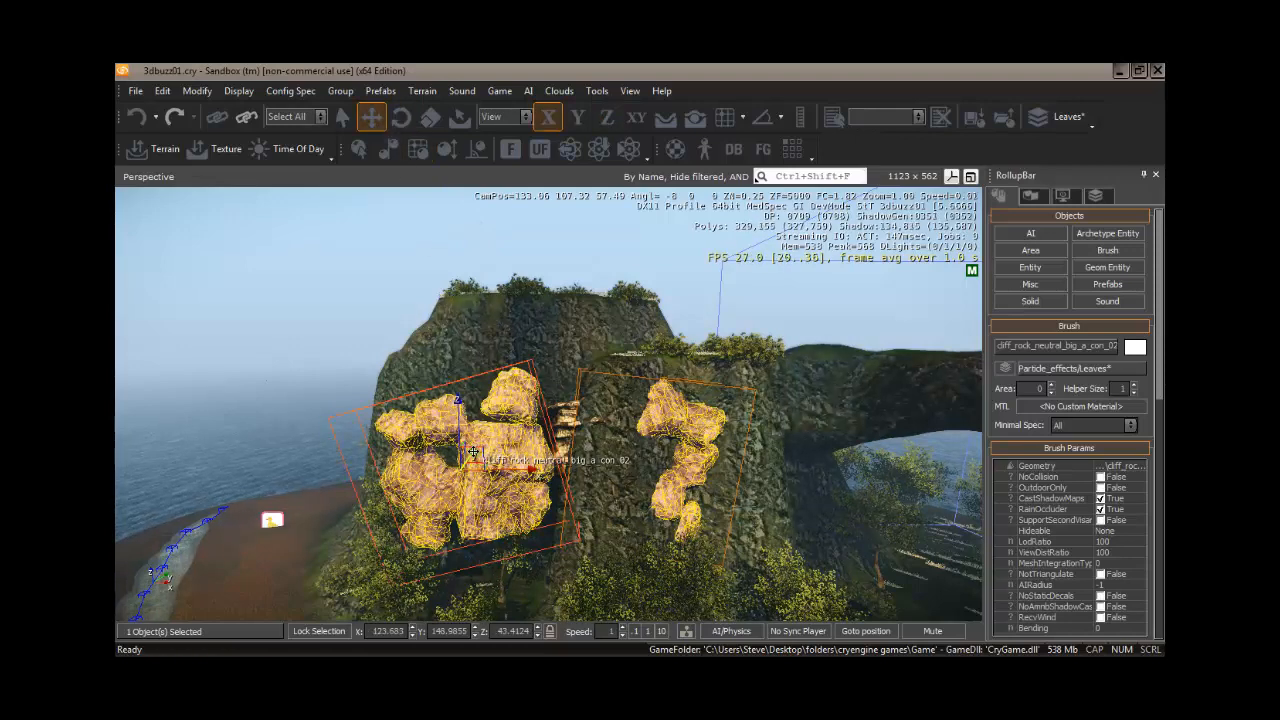
drag(473, 452, 489, 425)
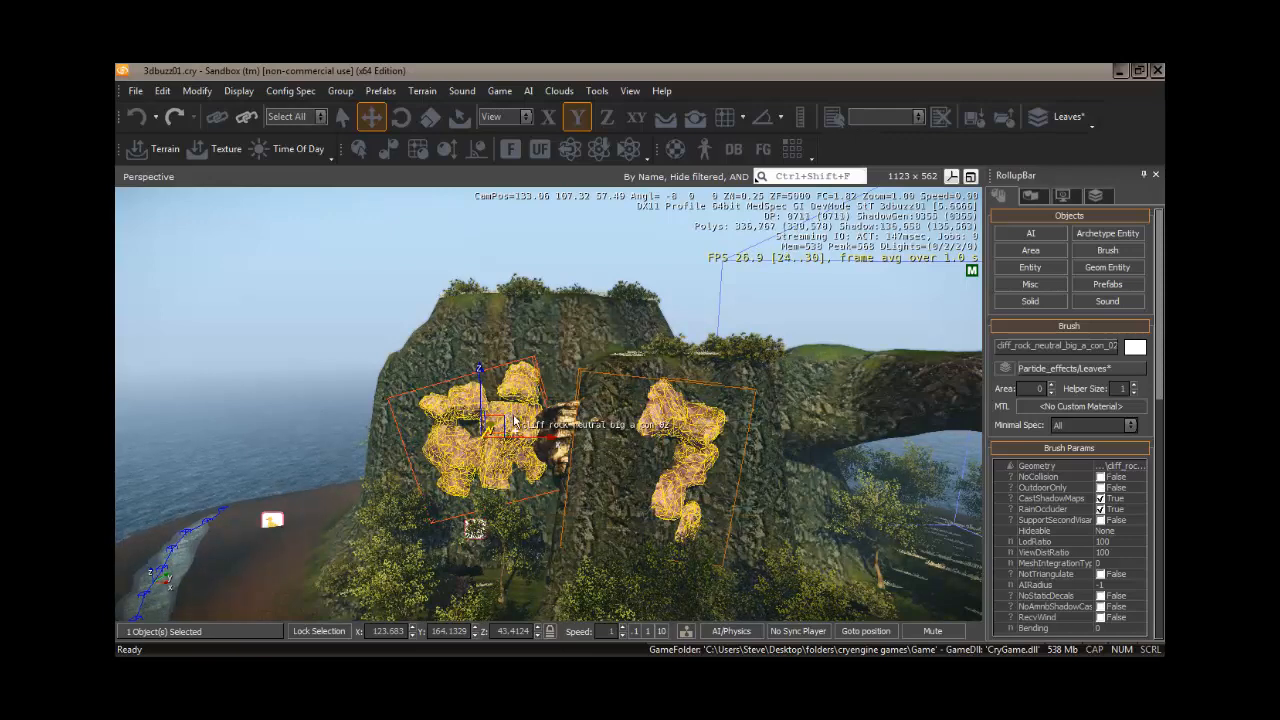
Clone the rotated cliff rock at about Y 149.8 and lower the new copy to about Z 36.6.
key(shift)
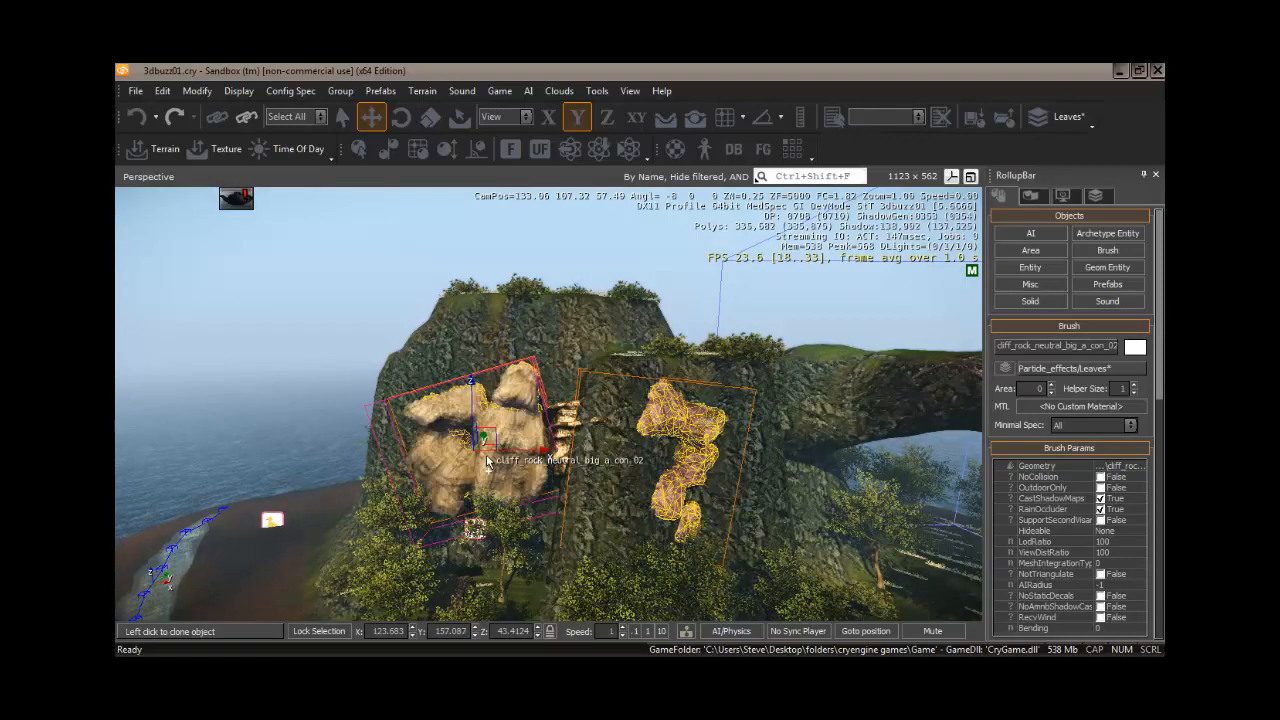
shift+click(489, 474)
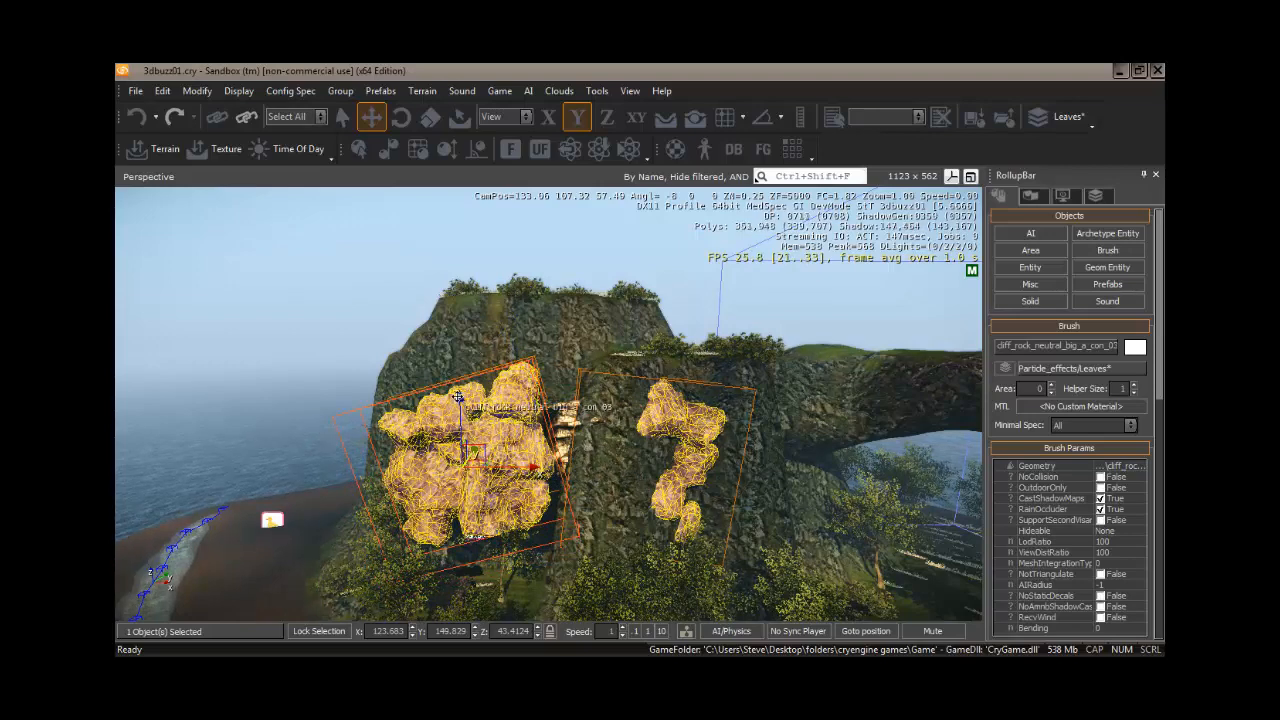
drag(459, 398, 459, 417)
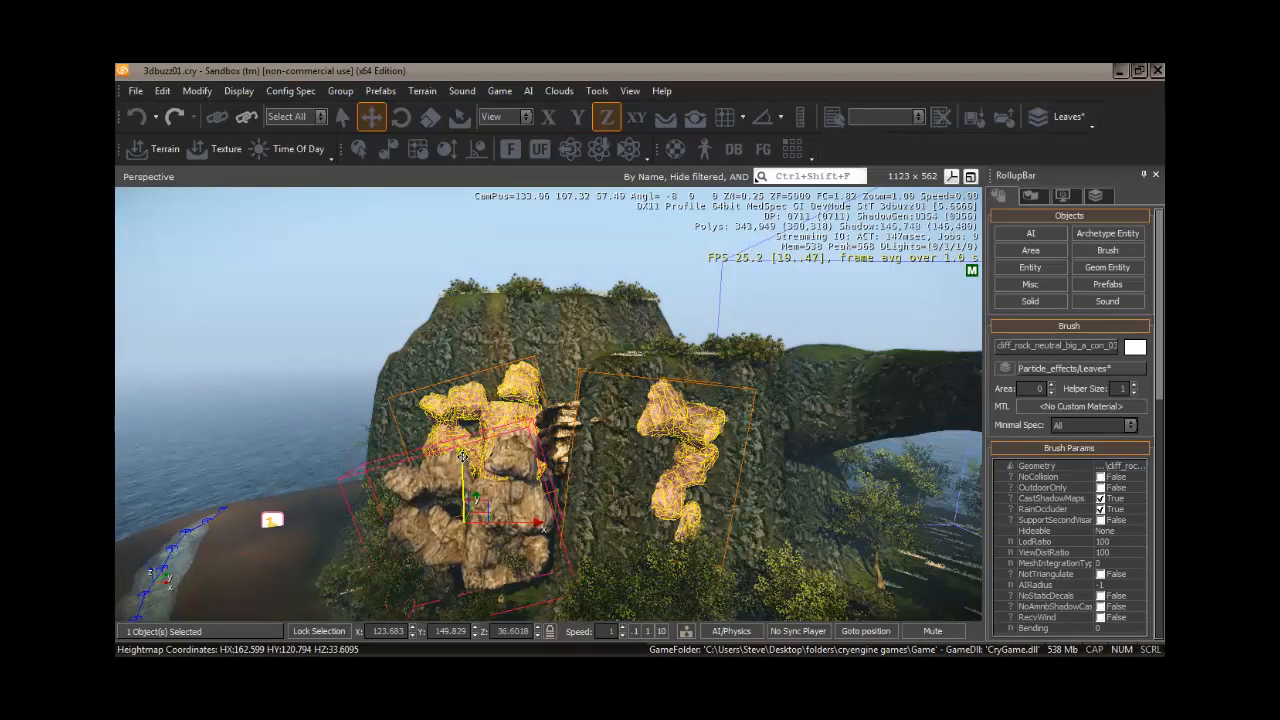
Rotate the third rock to about 90, 38, -3 degrees and sink it into the cliff at about Y 161.9, Z 32.5.
key(2)
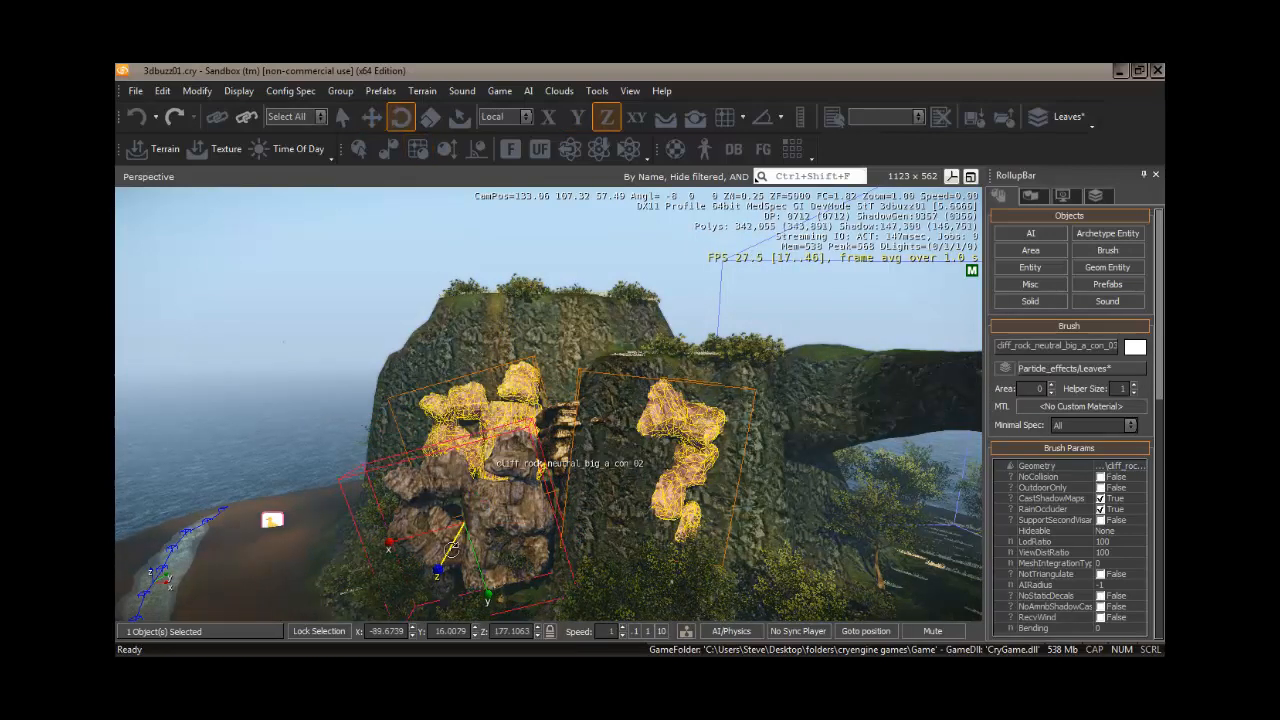
drag(446, 568, 441, 565)
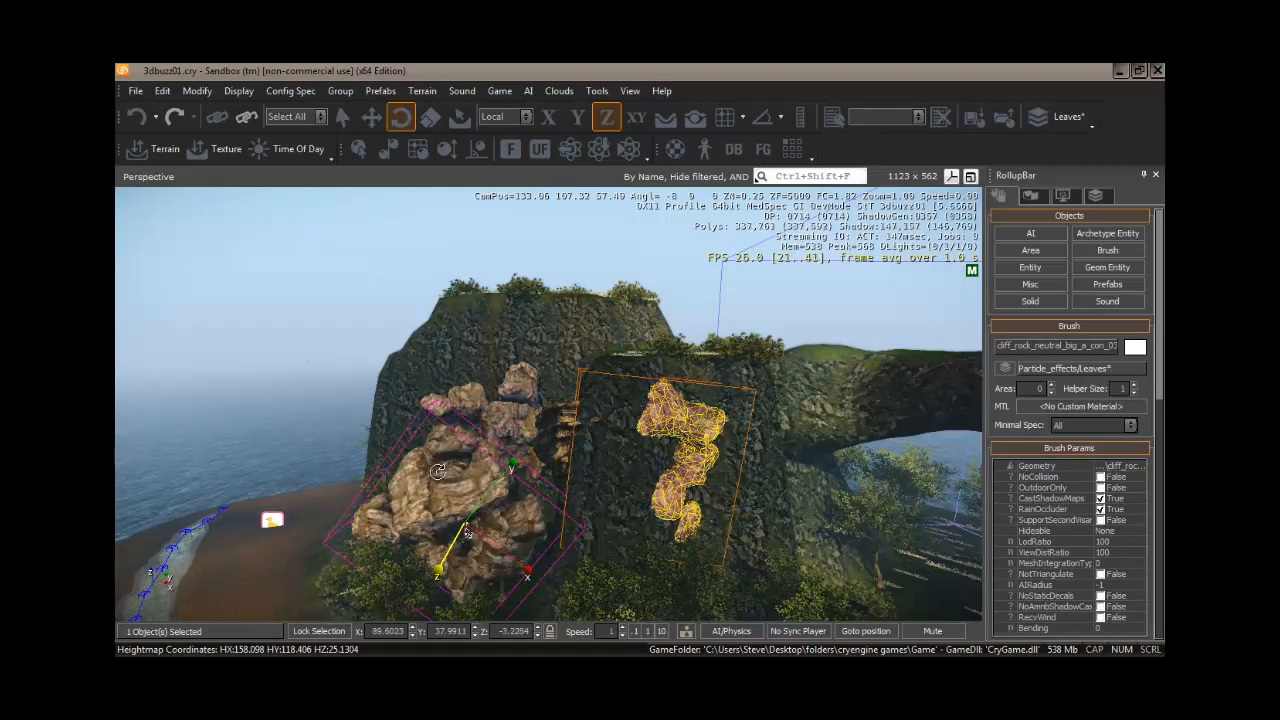
click(371, 116)
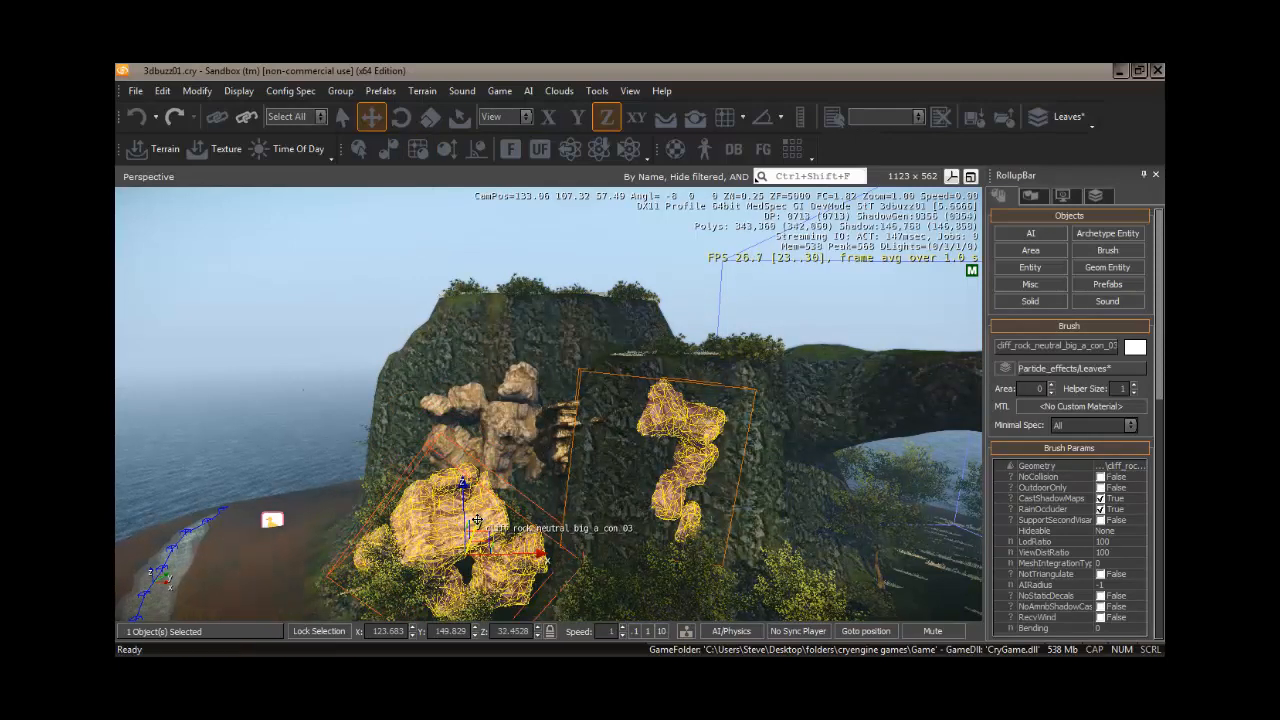
drag(477, 521, 484, 503)
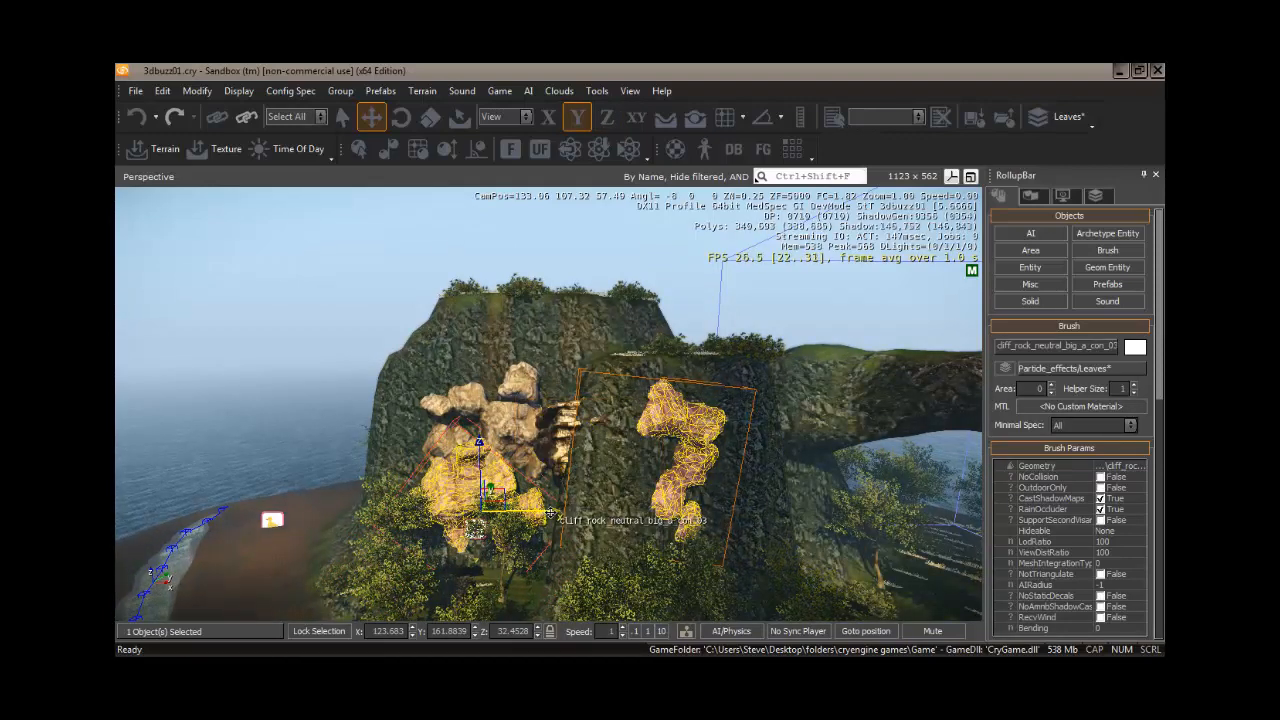
Shift the third rock beneath the second one to about X 132.8, Y 159.4.
drag(550, 513, 604, 518)
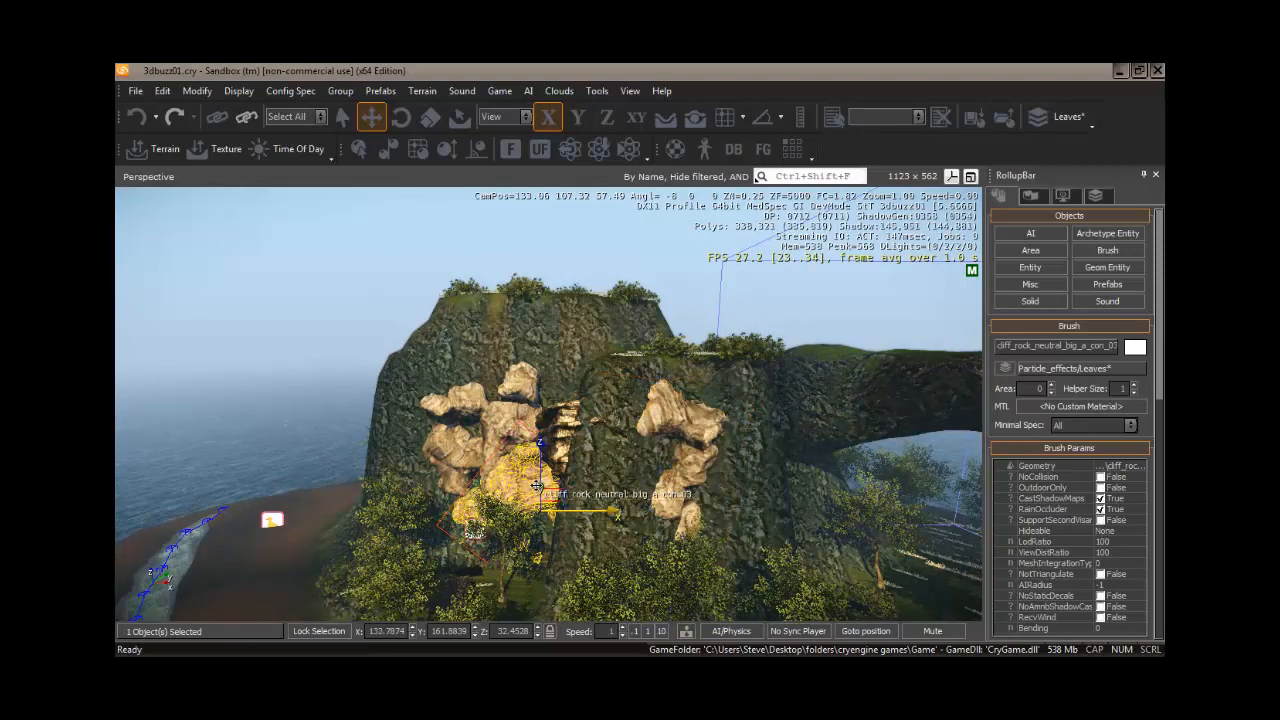
drag(540, 487, 540, 493)
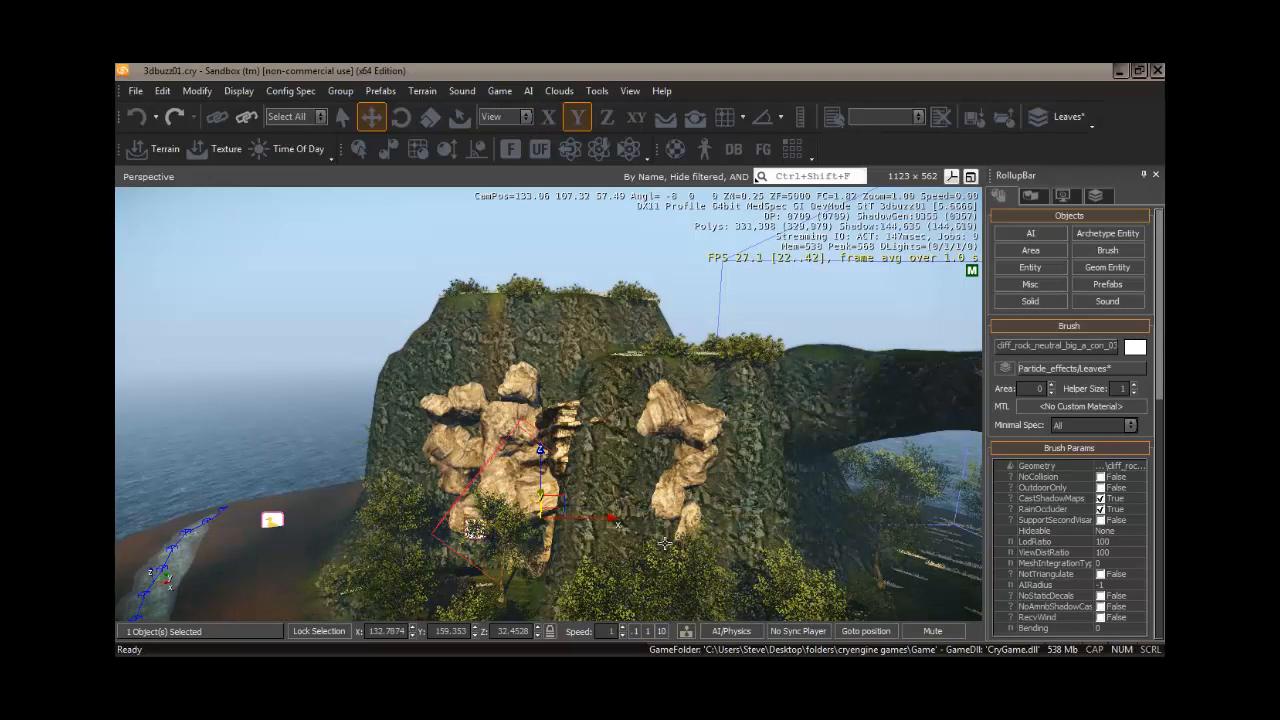
mouse_move(615, 555)
right_down()
mouse_move(577, 553)
mouse_move(615, 557)
right_up()
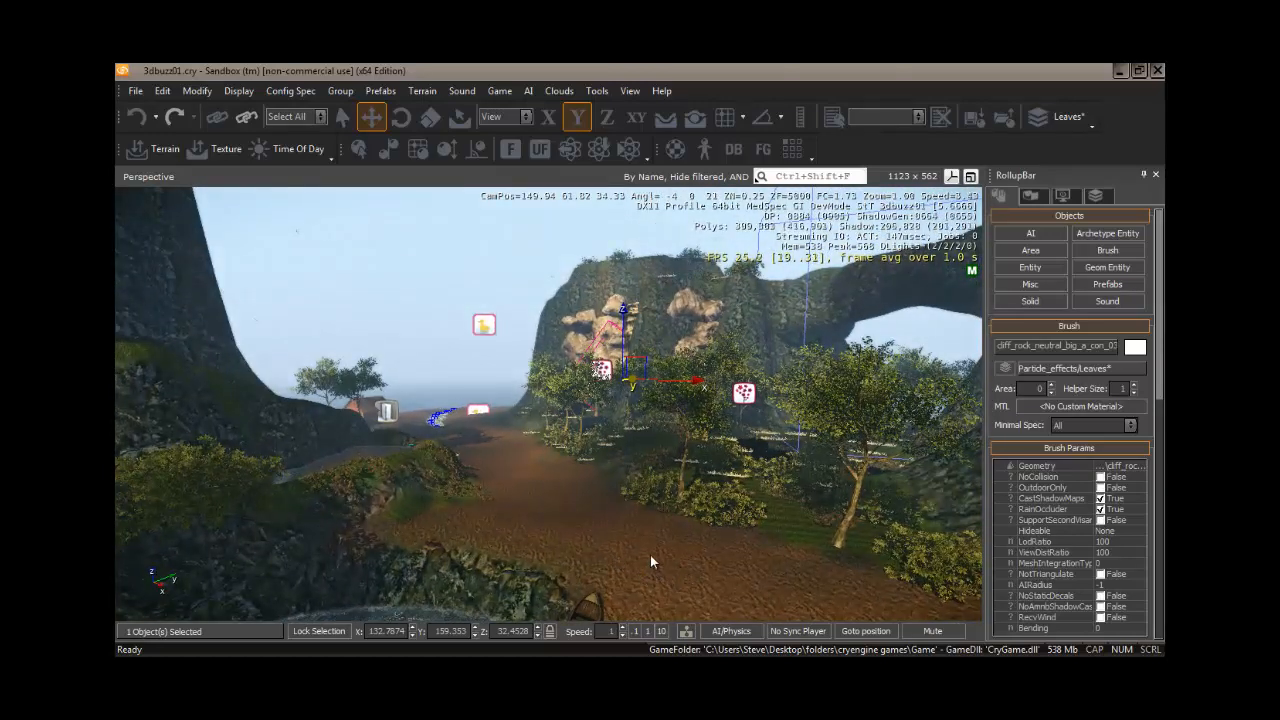